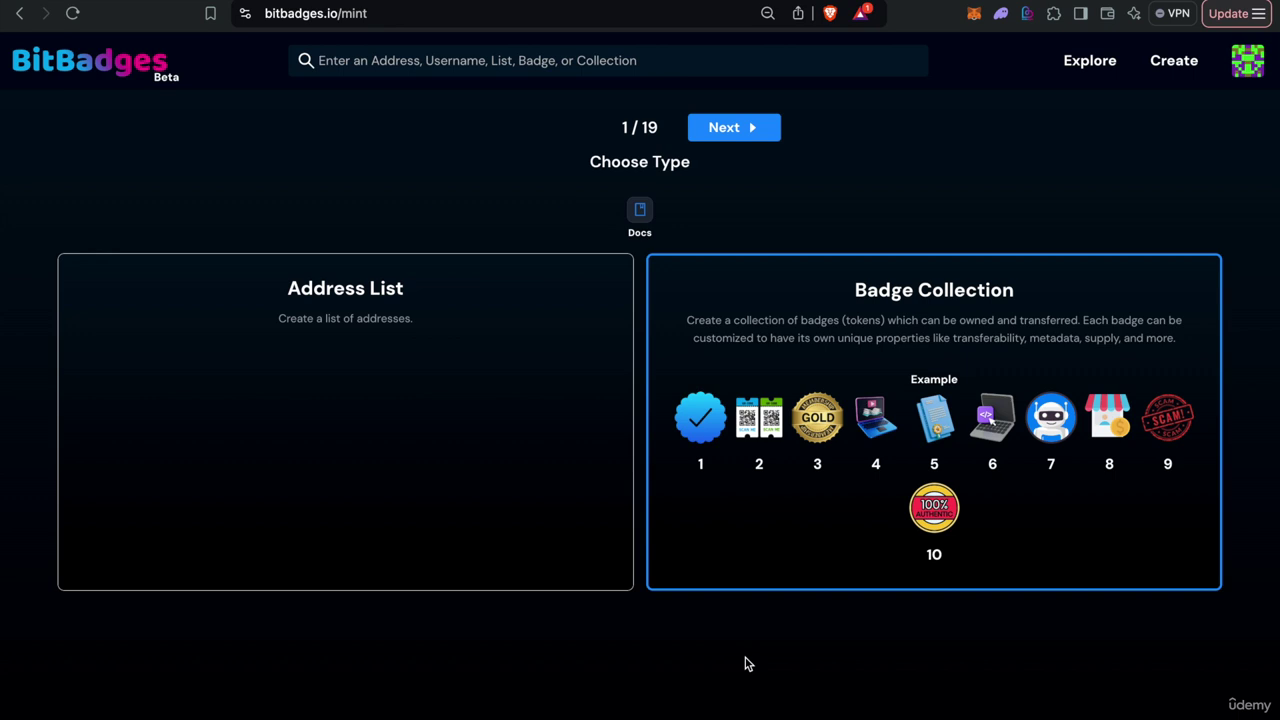
Step: Start a new badge collection and give the manager complete control
mouse_move(1171, 57)
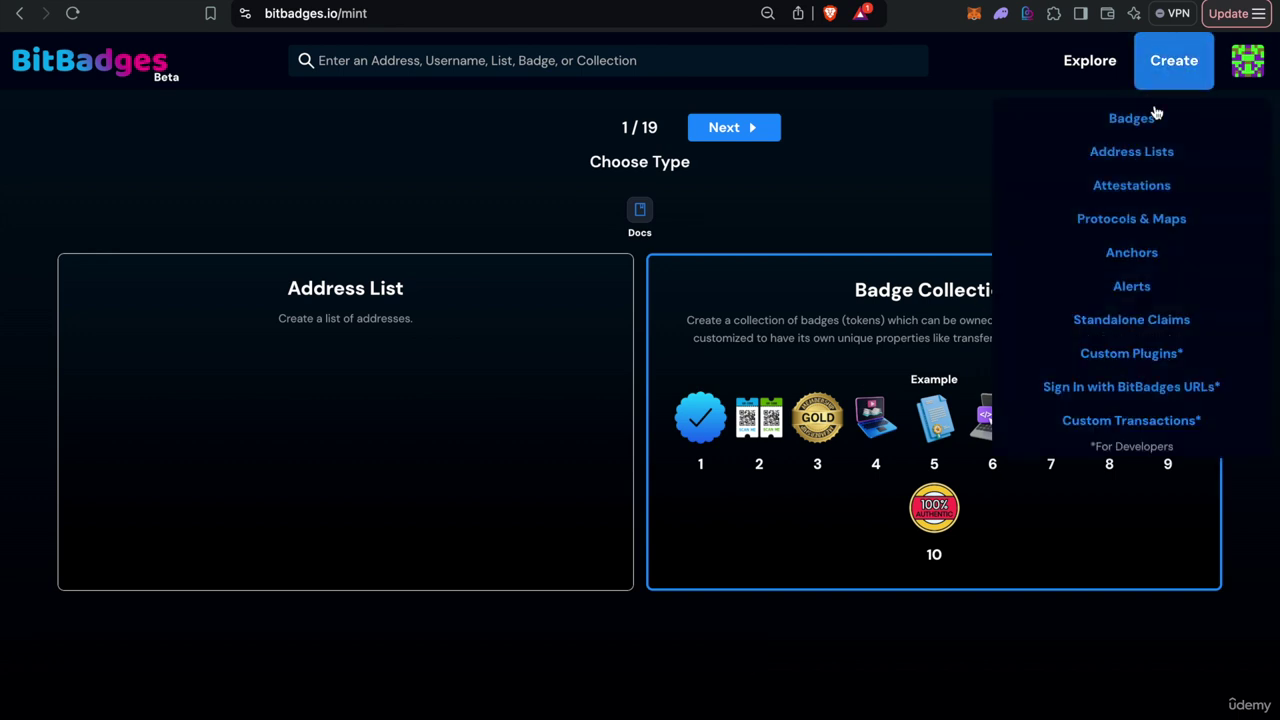
click(1155, 119)
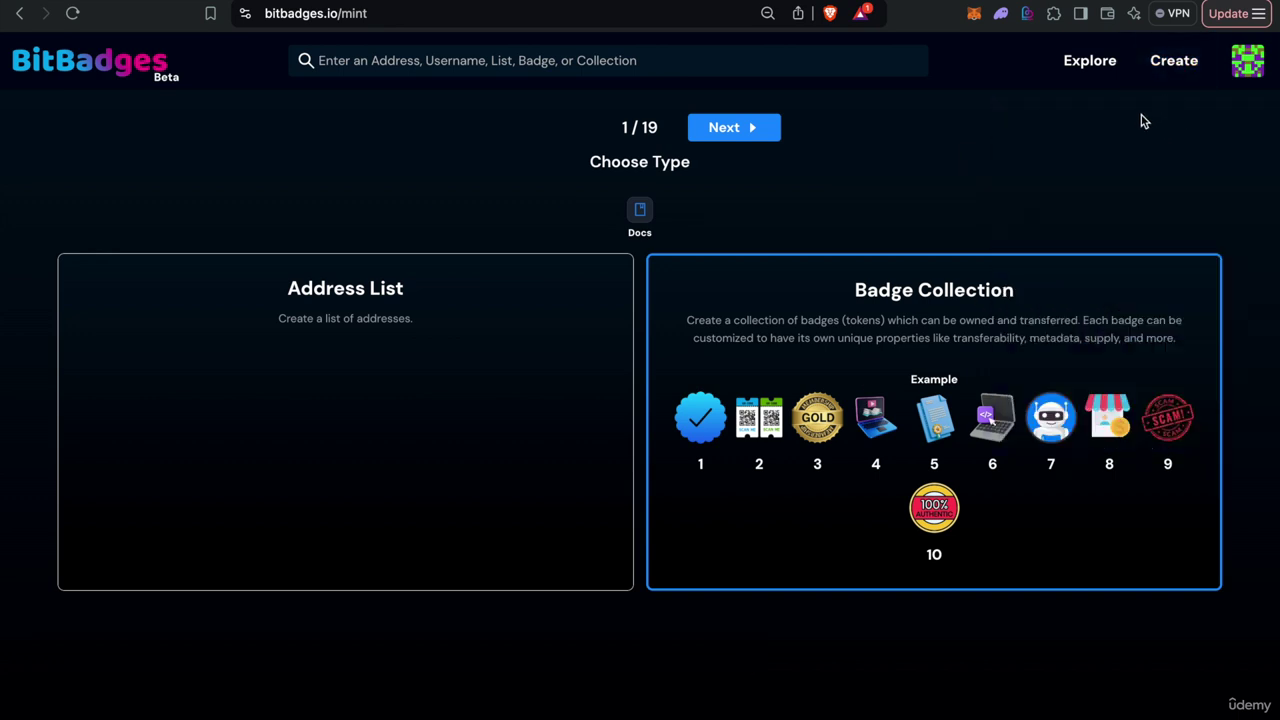
click(726, 128)
click(726, 128)
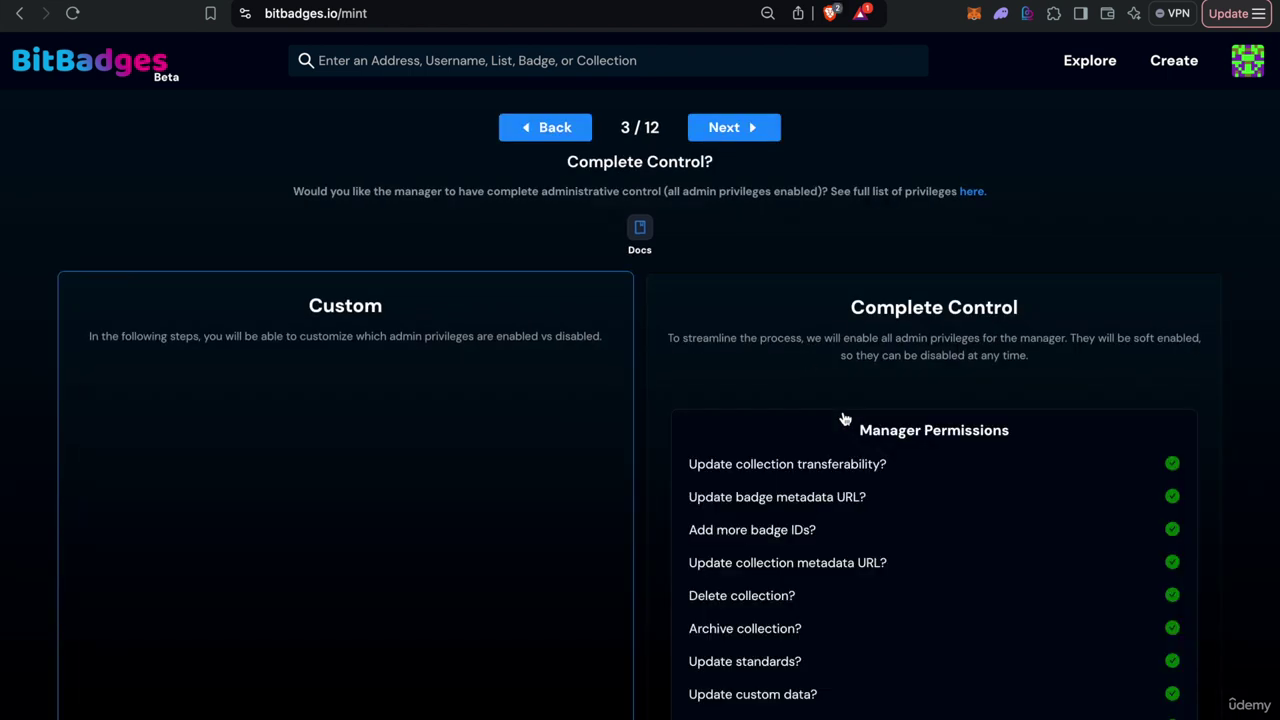
click(843, 418)
click(726, 127)
Step: Set the number of badges to 10 and move on to the balances storage step
click(643, 297)
text(10)
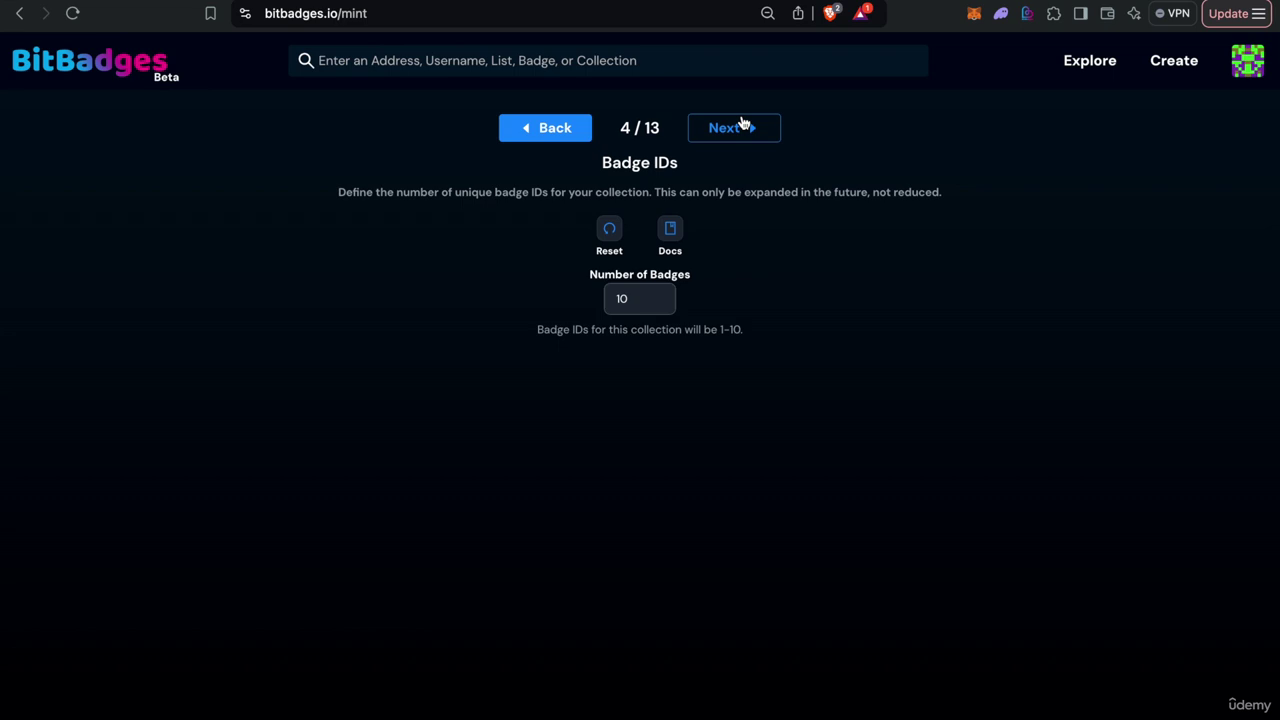
click(740, 127)
click(742, 128)
click(744, 129)
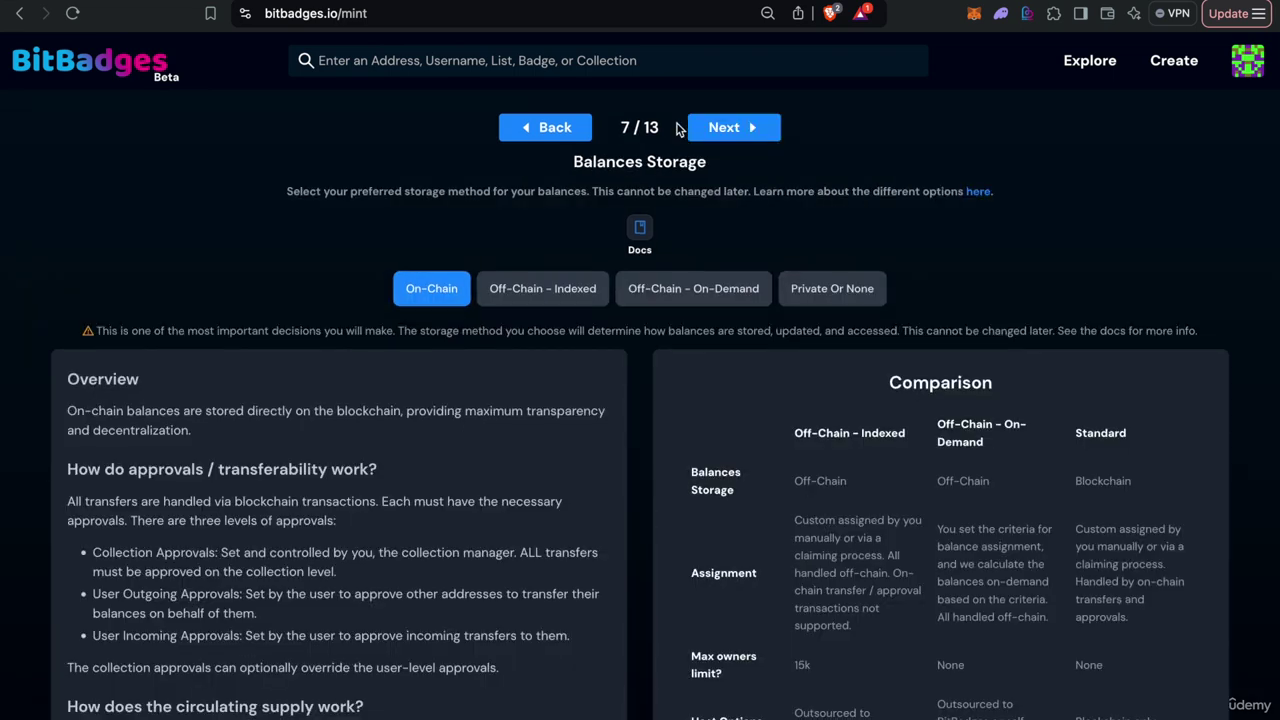
Step: Step through the wizard to step 8/13, Default Incoming Approvals
click(550, 130)
click(714, 129)
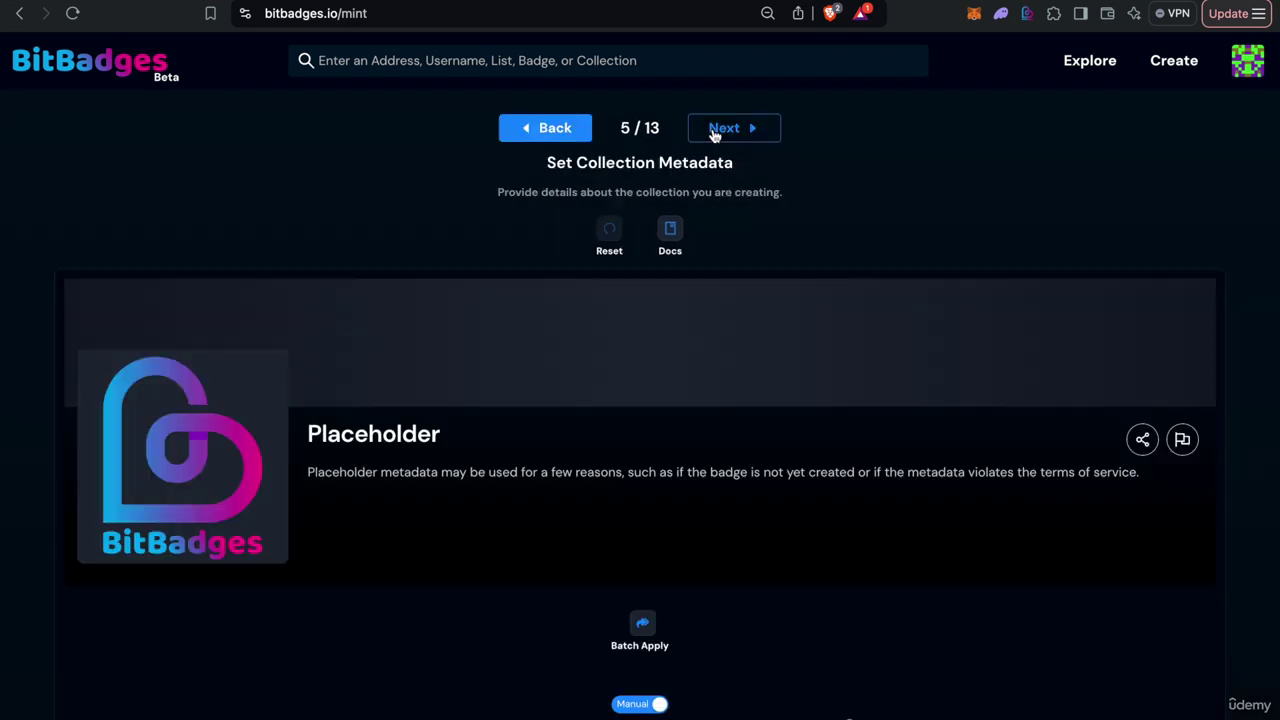
click(714, 129)
click(712, 132)
click(712, 132)
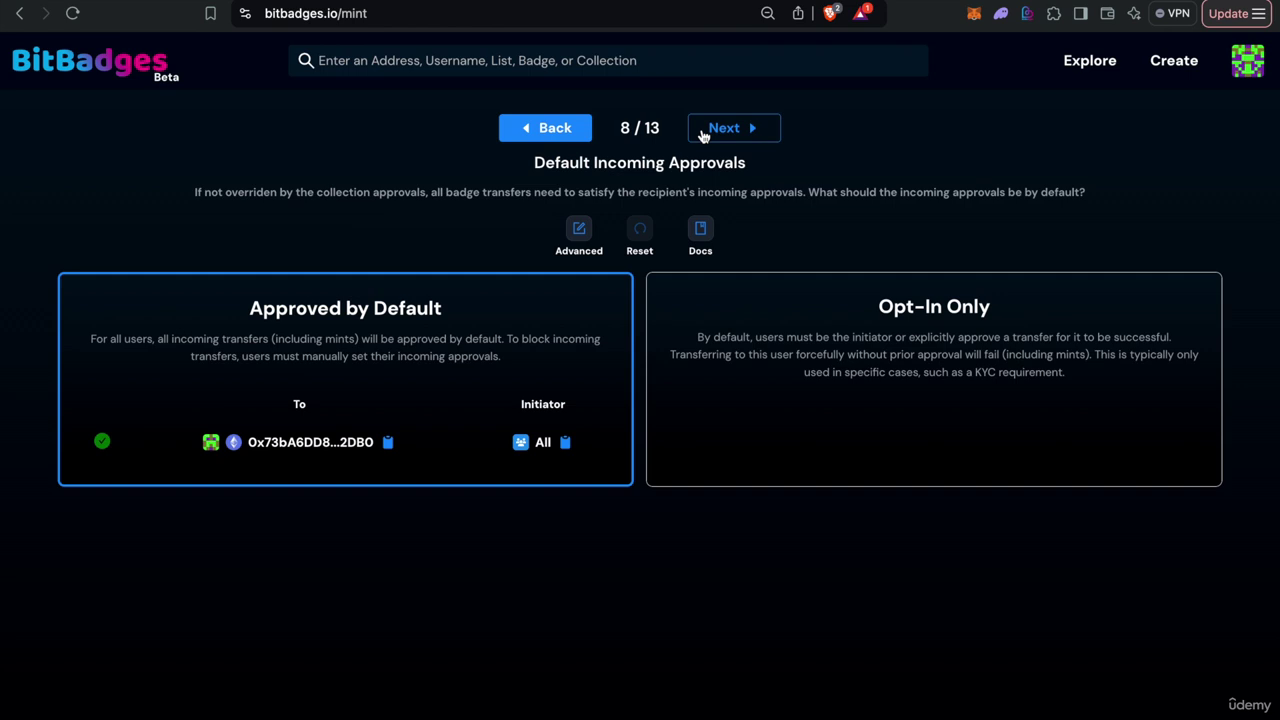
click(543, 125)
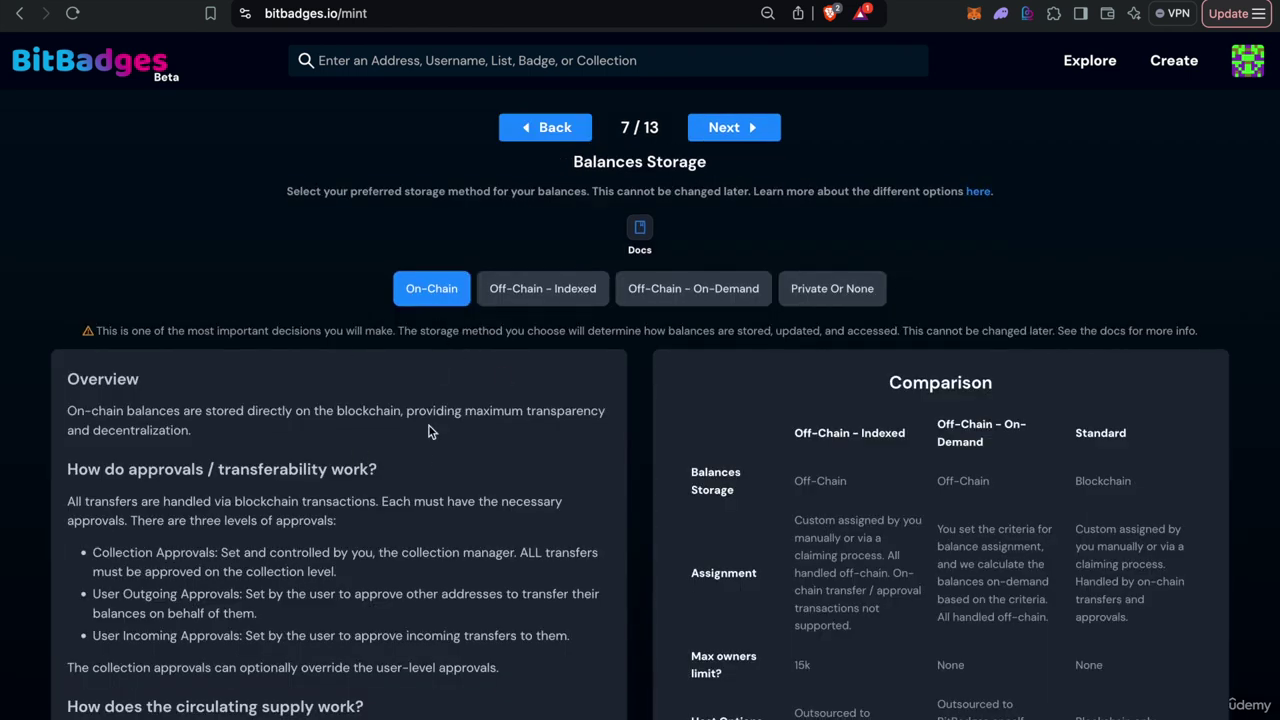
click(748, 128)
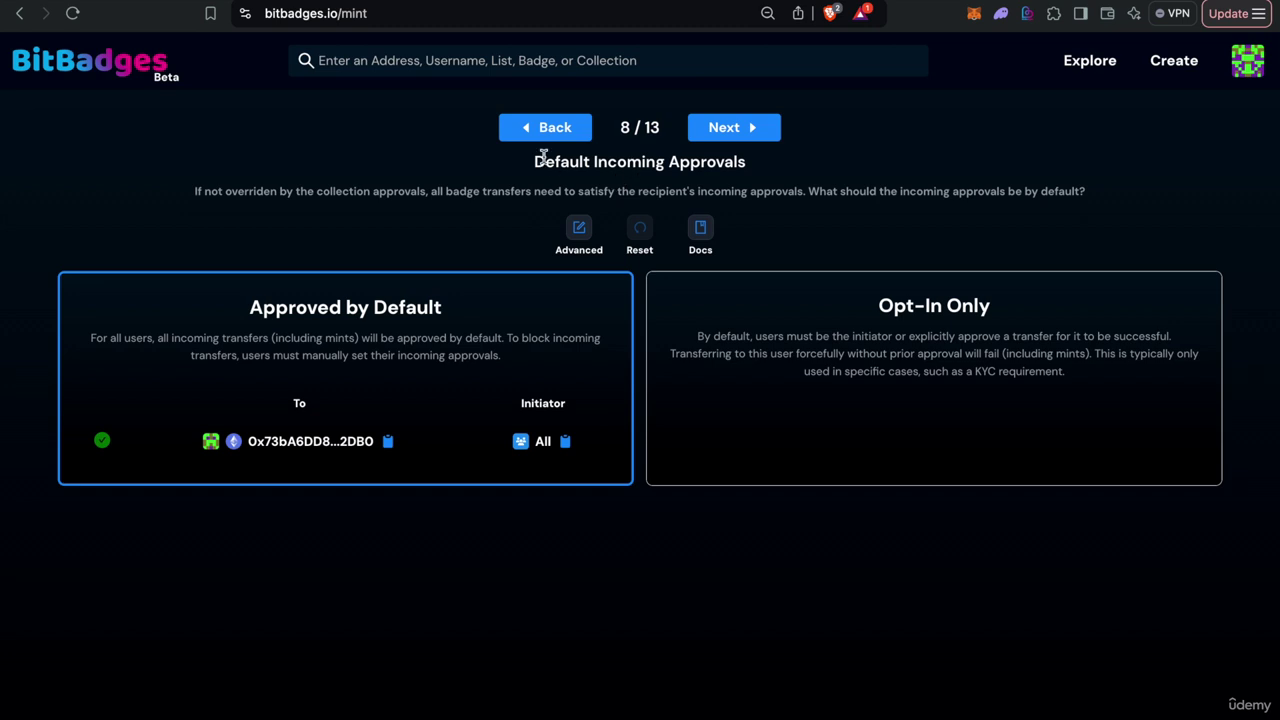
drag(541, 155, 831, 206)
click(831, 206)
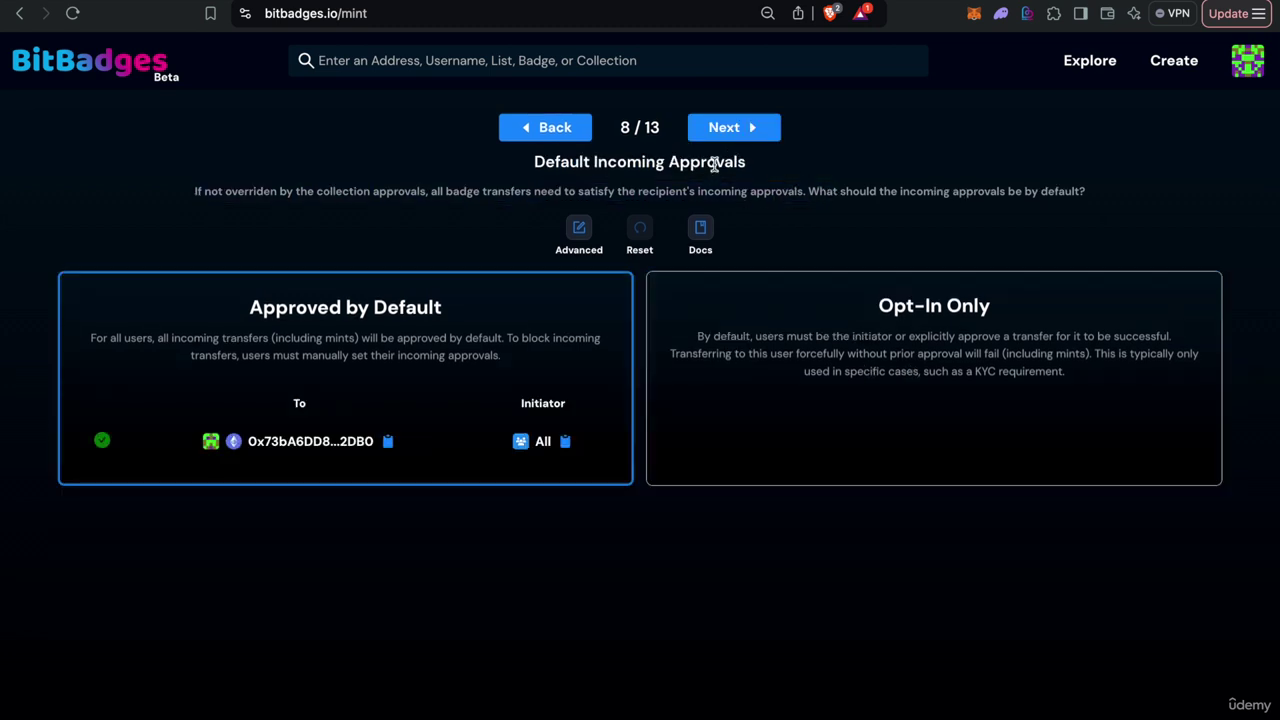
Step: Add a minting approval from the BitBadges Claim template and continue to Approval Details
click(724, 130)
scroll(720, 137, down, 2)
scroll(645, 316, up, 2)
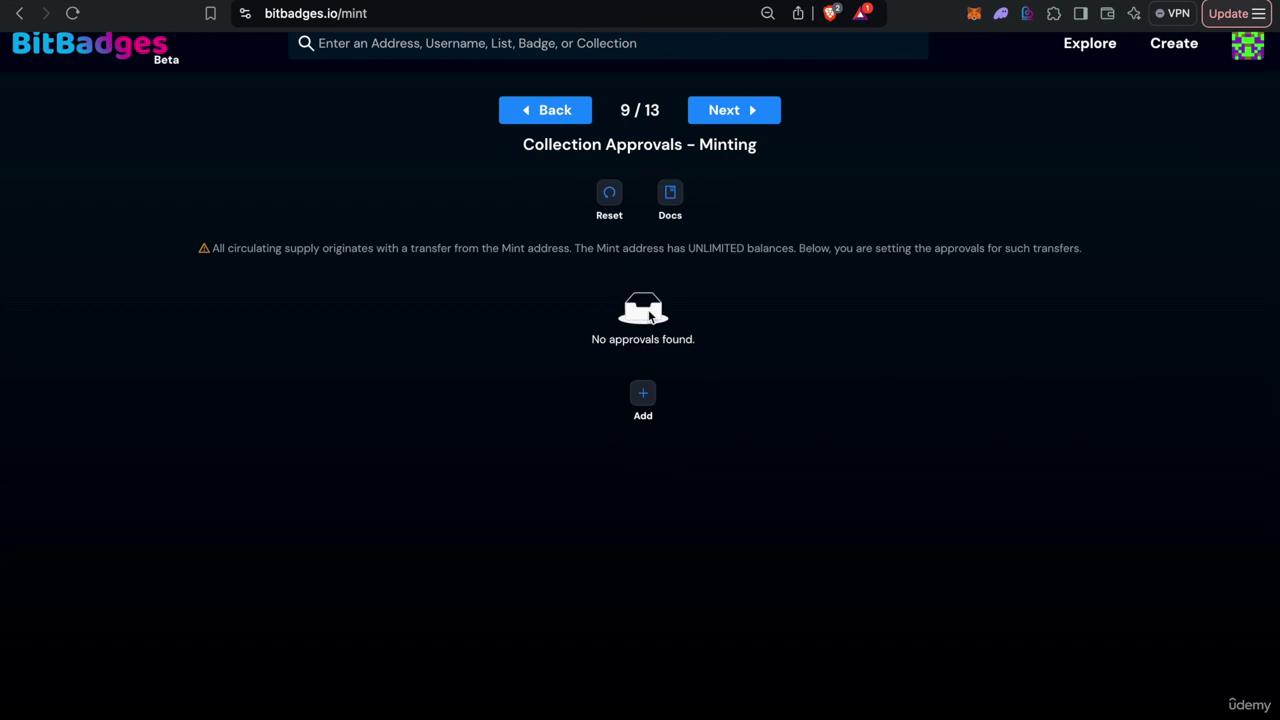
click(643, 394)
scroll(645, 400, down, 2)
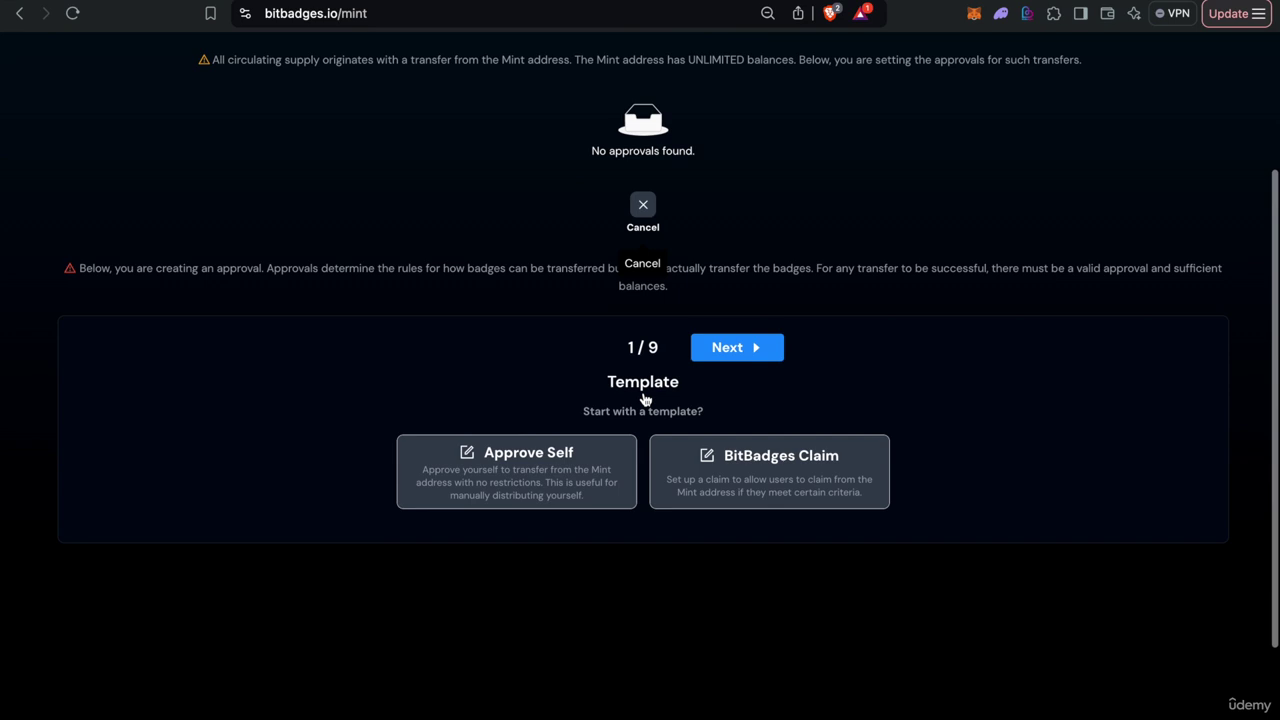
click(726, 465)
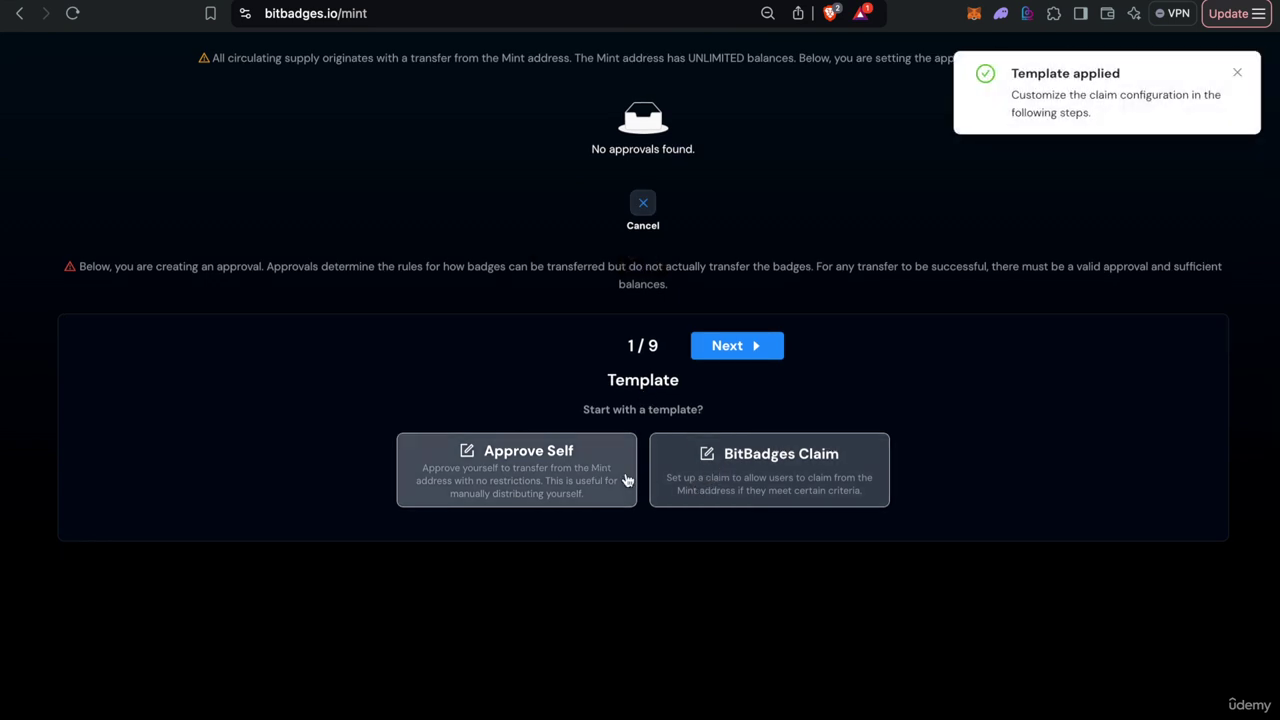
click(628, 481)
scroll(762, 298, up, 2)
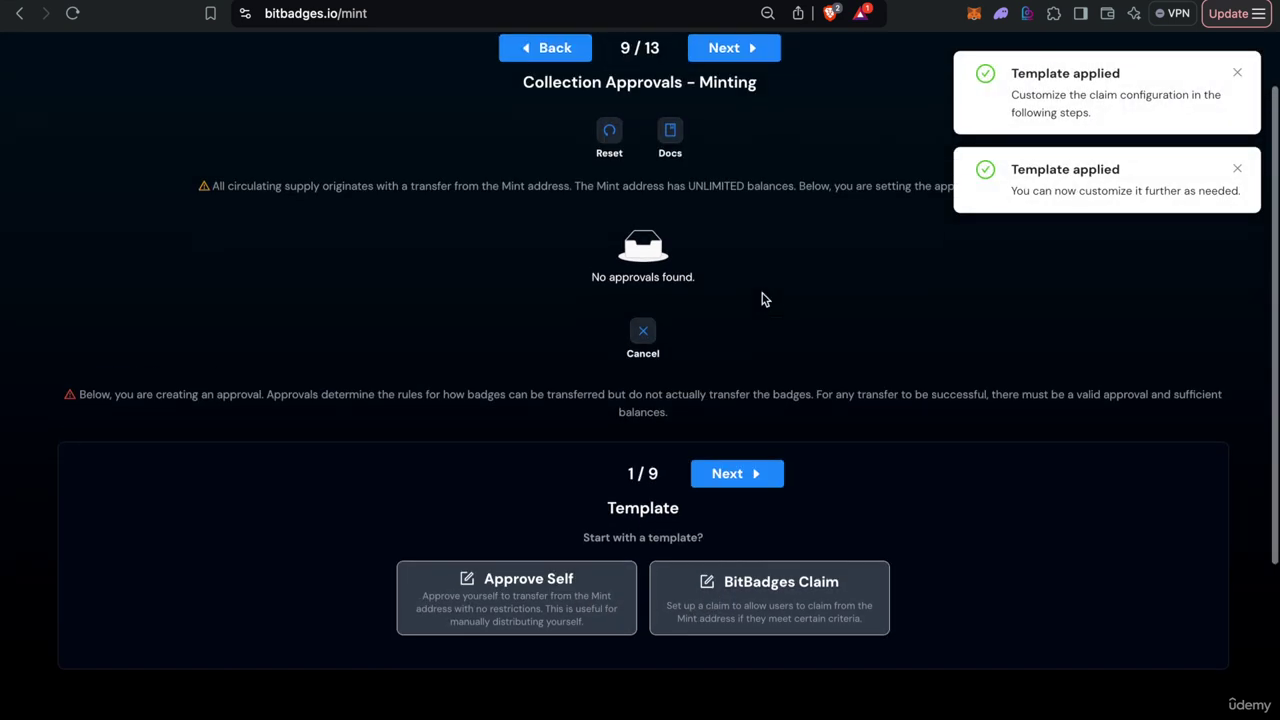
click(508, 611)
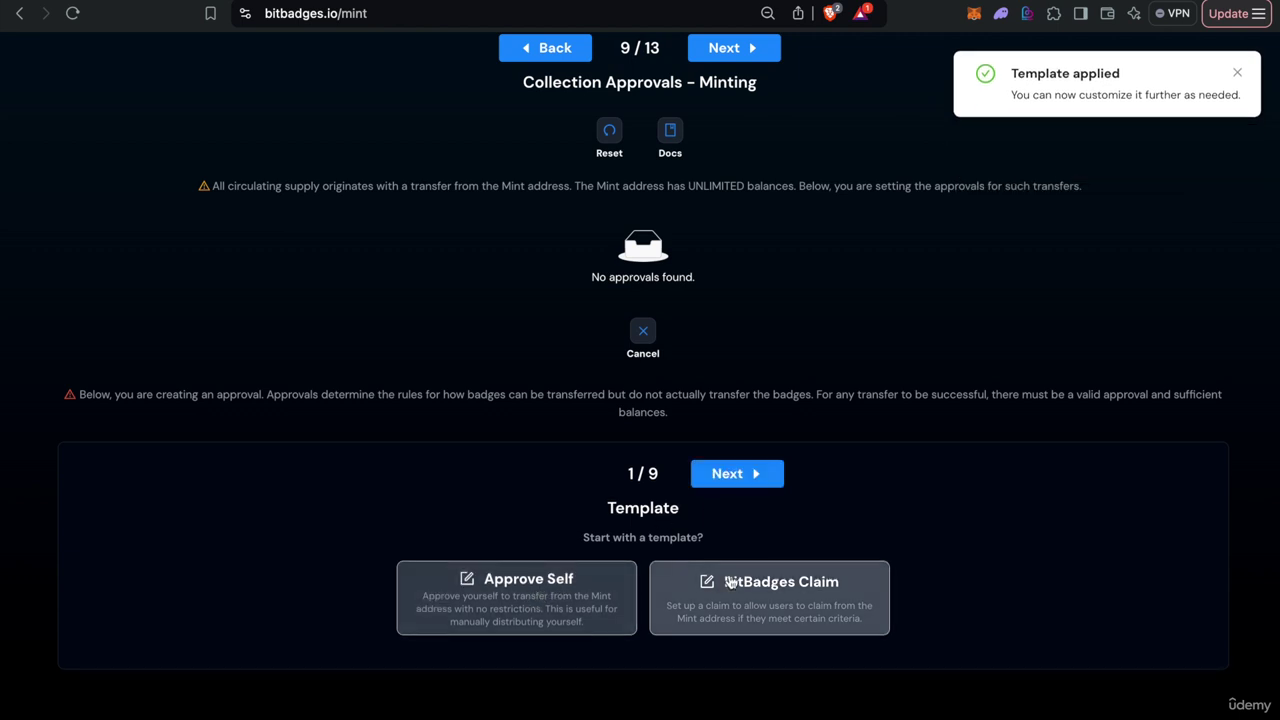
click(728, 588)
click(750, 473)
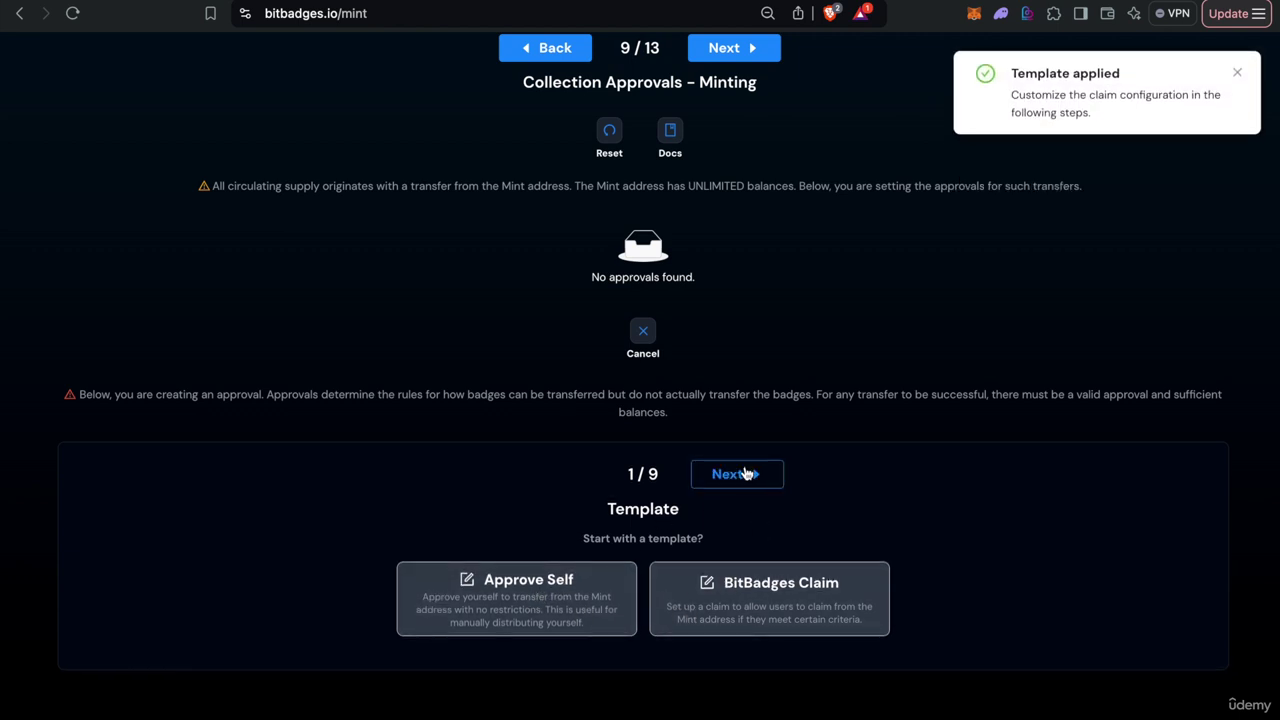
Step: Name the approval 'Custom Approval', describe it 'This is an example approval.', and use the BitBadges Logo image
scroll(589, 477, down, 3)
click(480, 428)
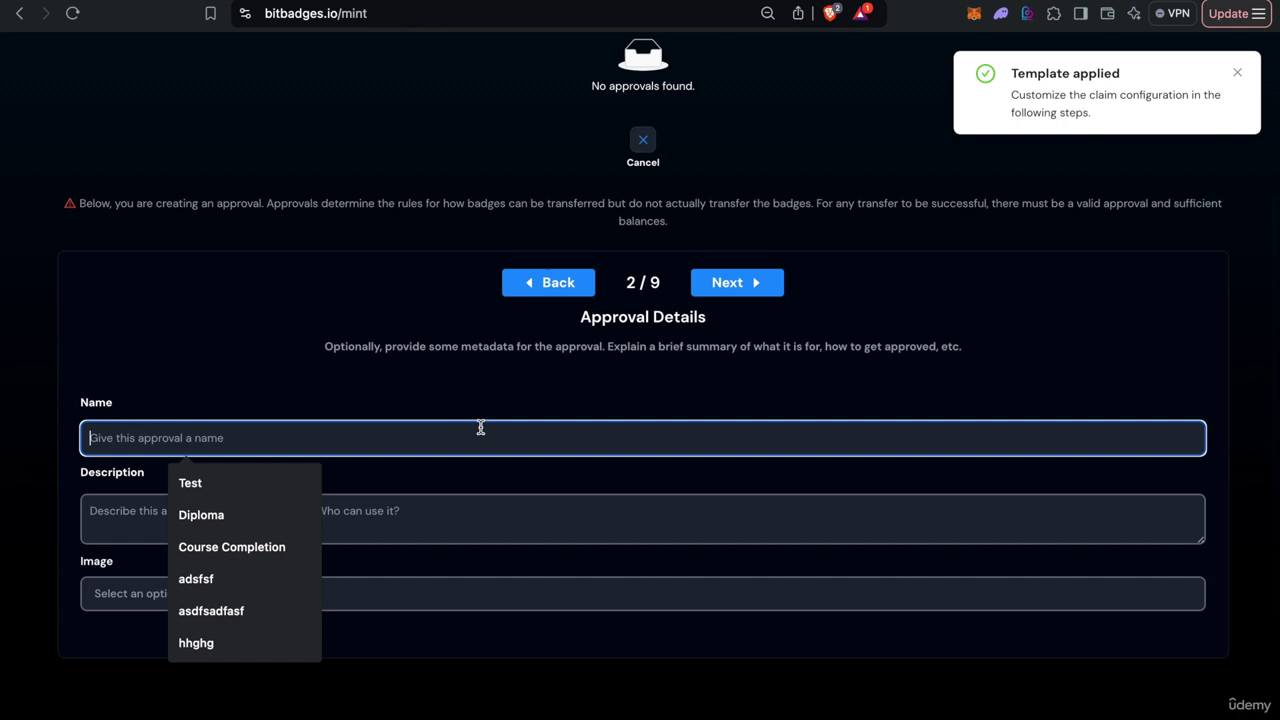
text(Custom Ap)
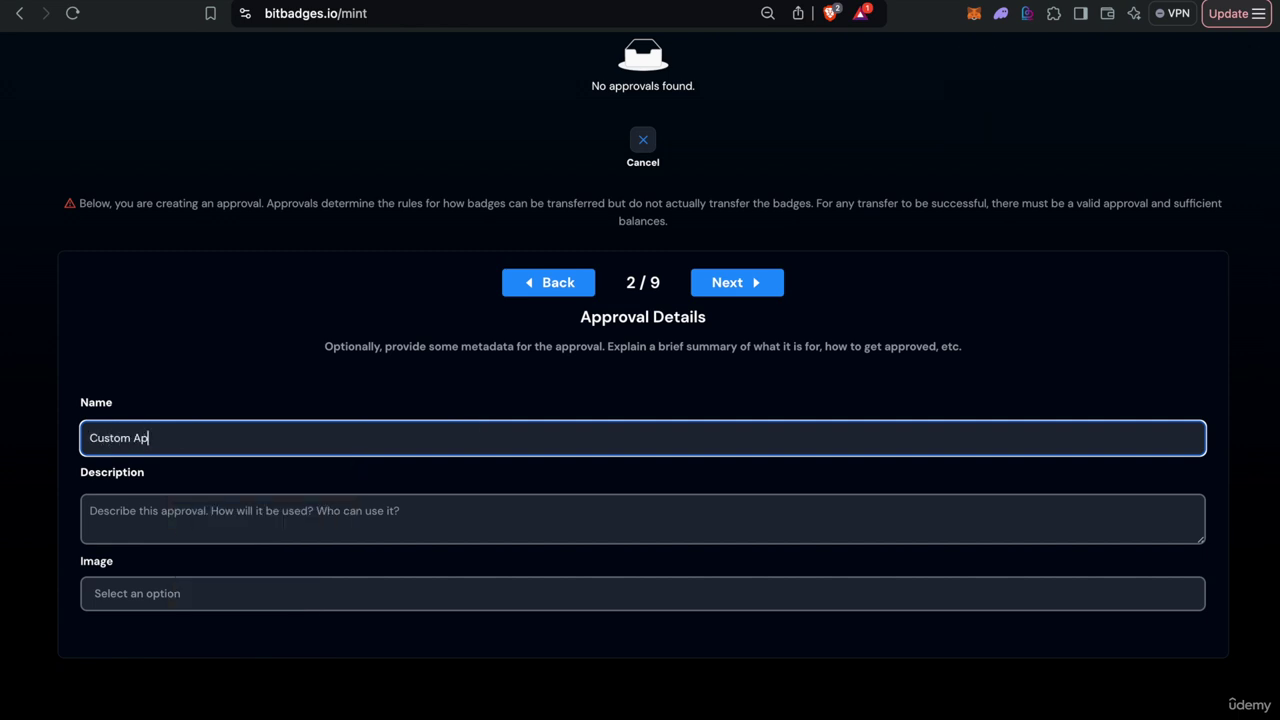
text(proval)
click(90, 511)
text(Th)
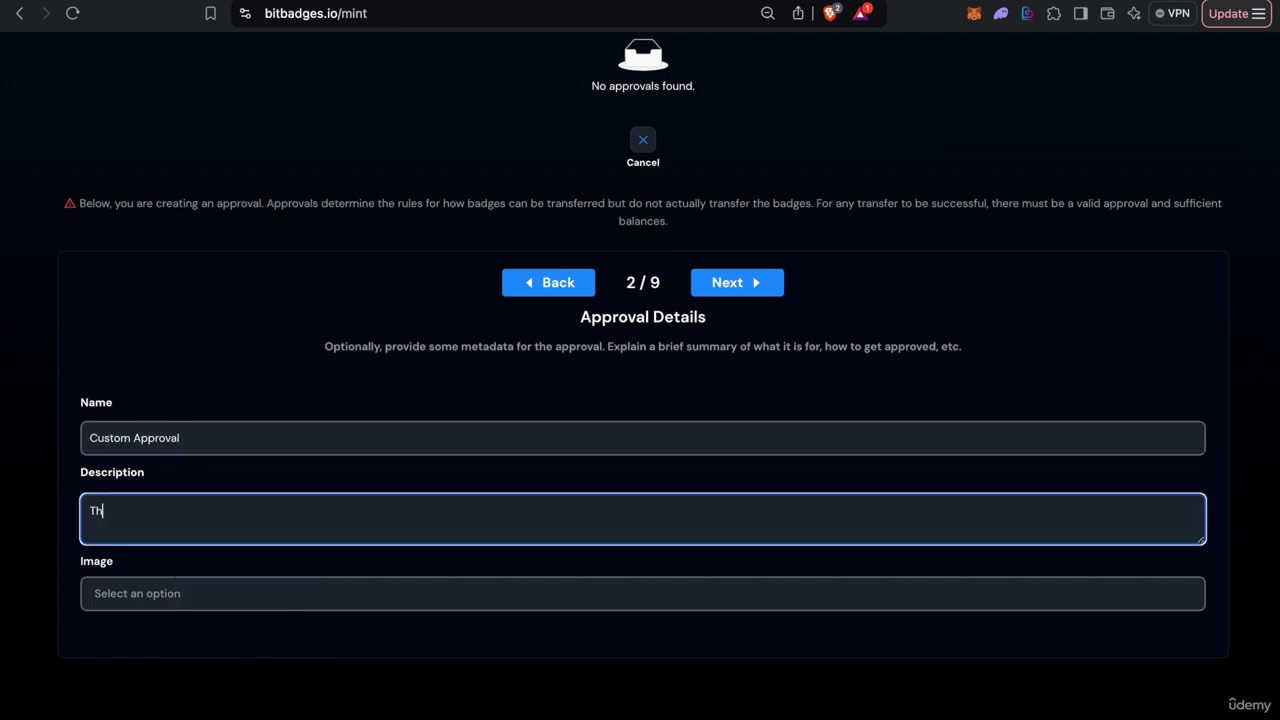
text(is is an example approval.)
click(300, 593)
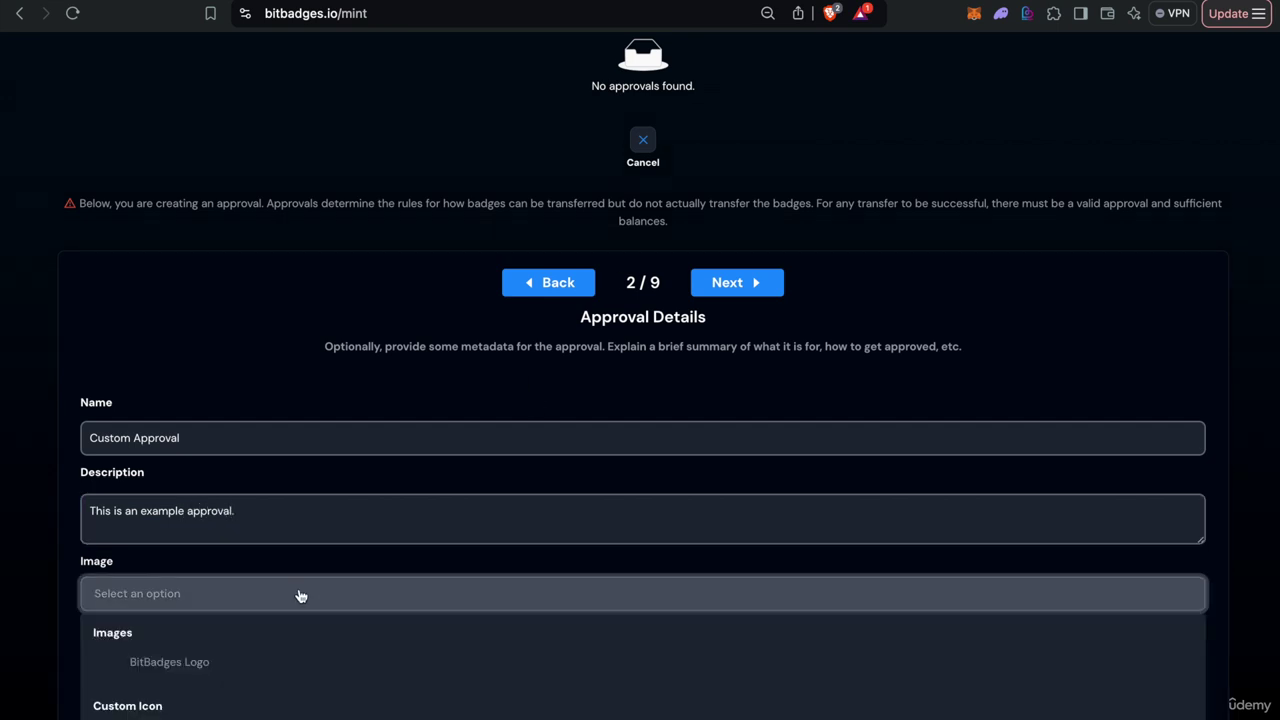
scroll(300, 596, down, 2)
click(300, 590)
click(755, 200)
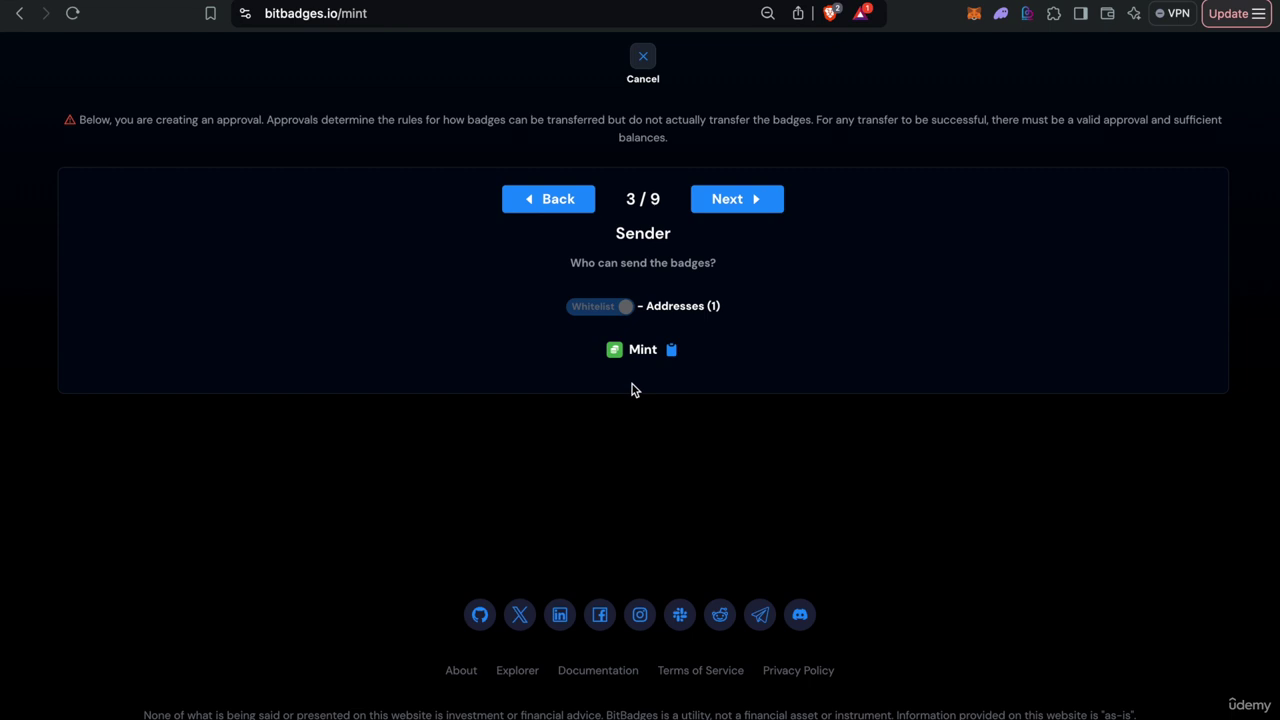
Step: Try the Whitelist and recipient check toggles, leaving them on Blacklist and off, then continue
click(726, 190)
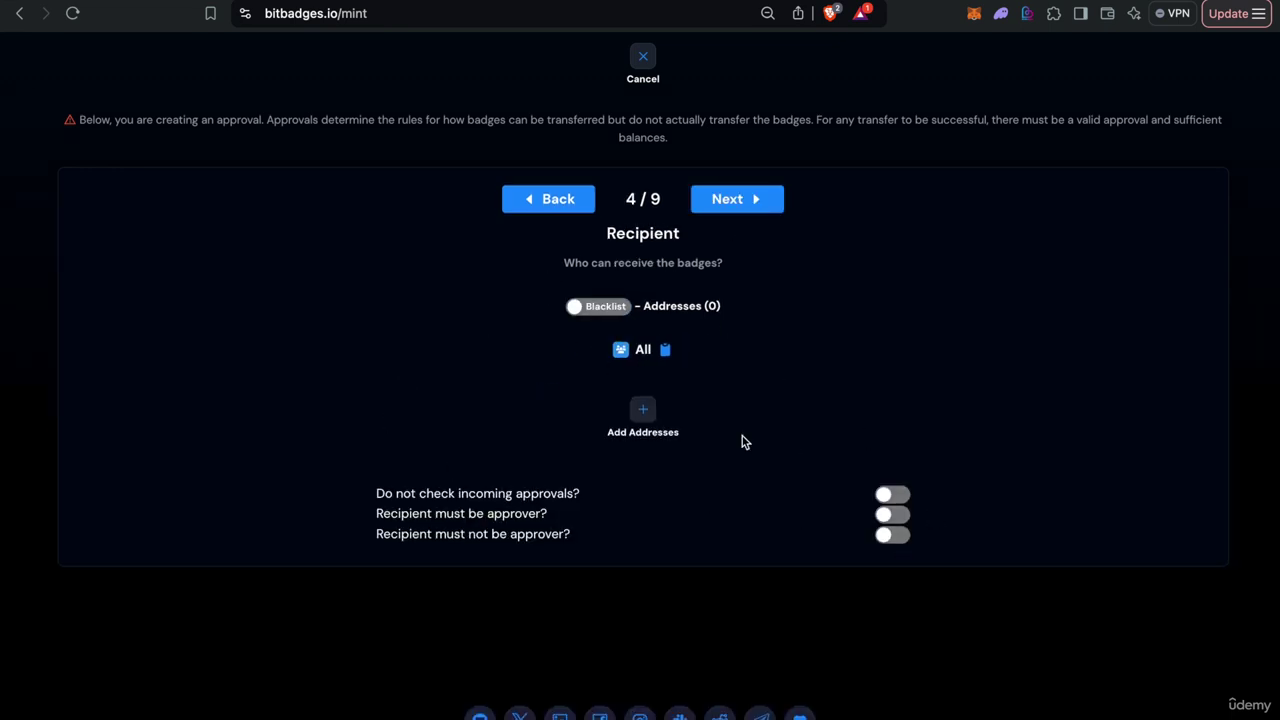
scroll(503, 497, down, 2)
click(584, 229)
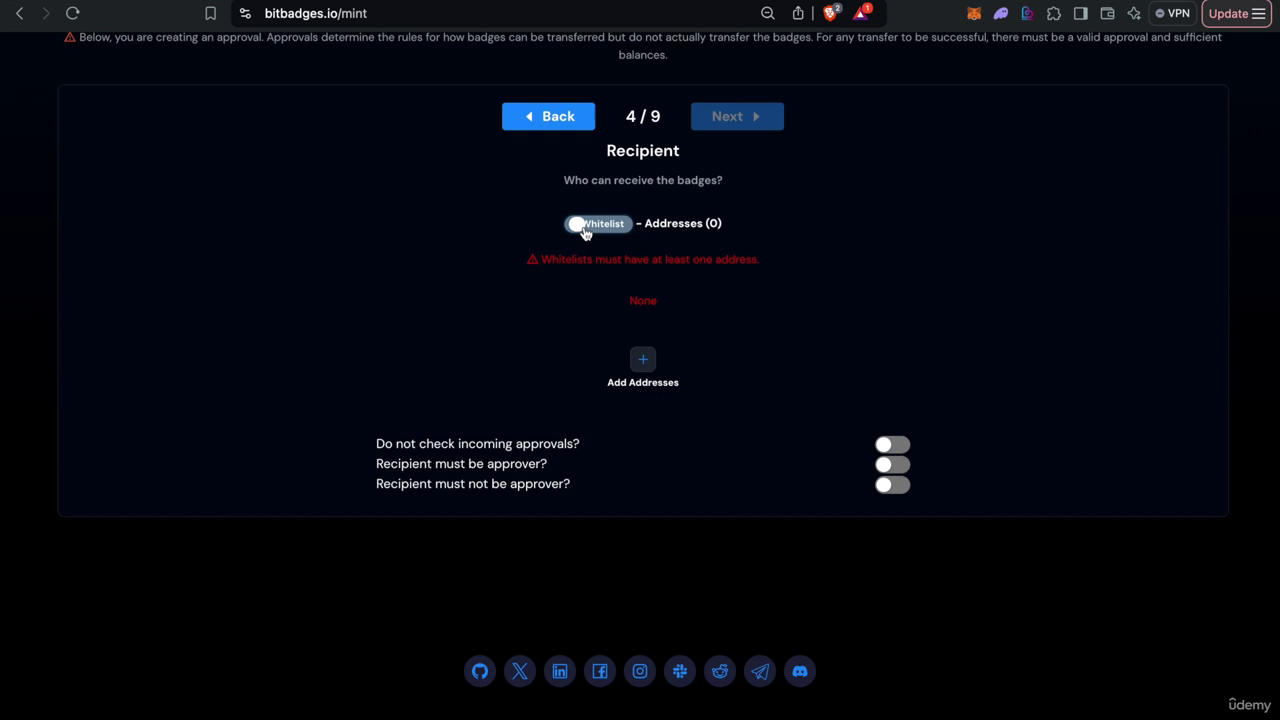
click(584, 229)
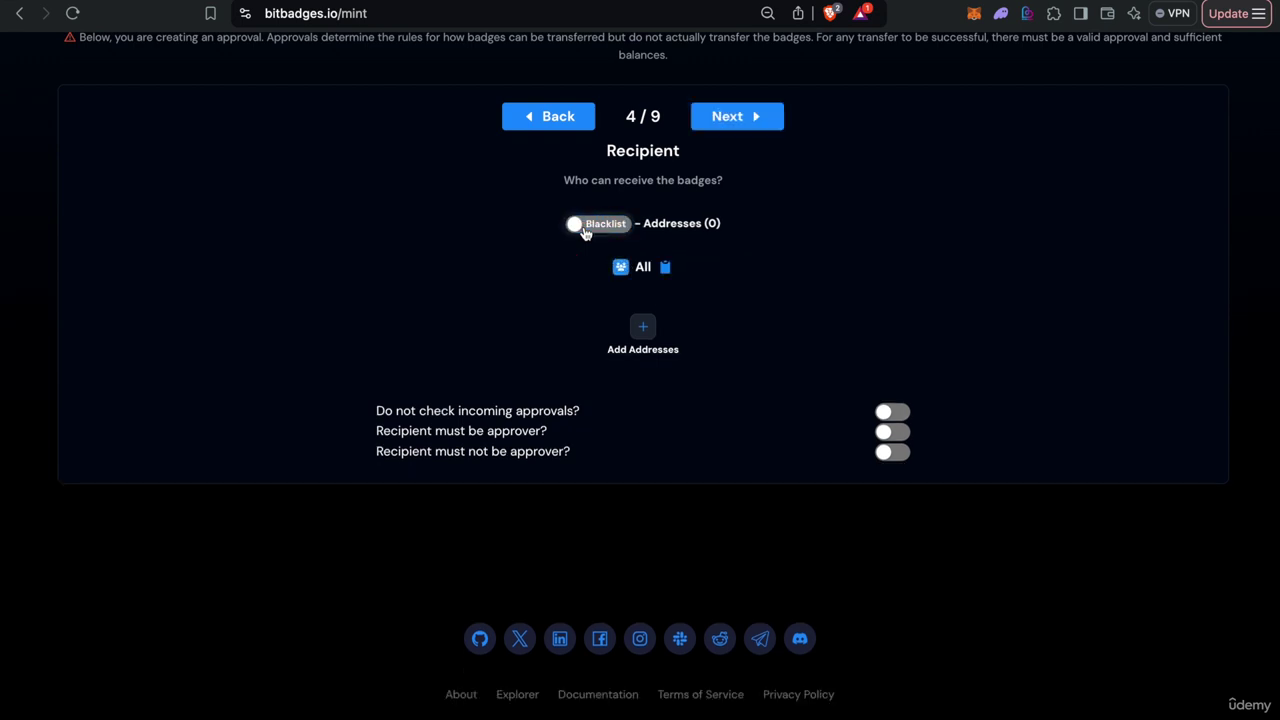
click(896, 413)
click(896, 413)
click(896, 433)
click(893, 433)
drag(300, 403, 508, 429)
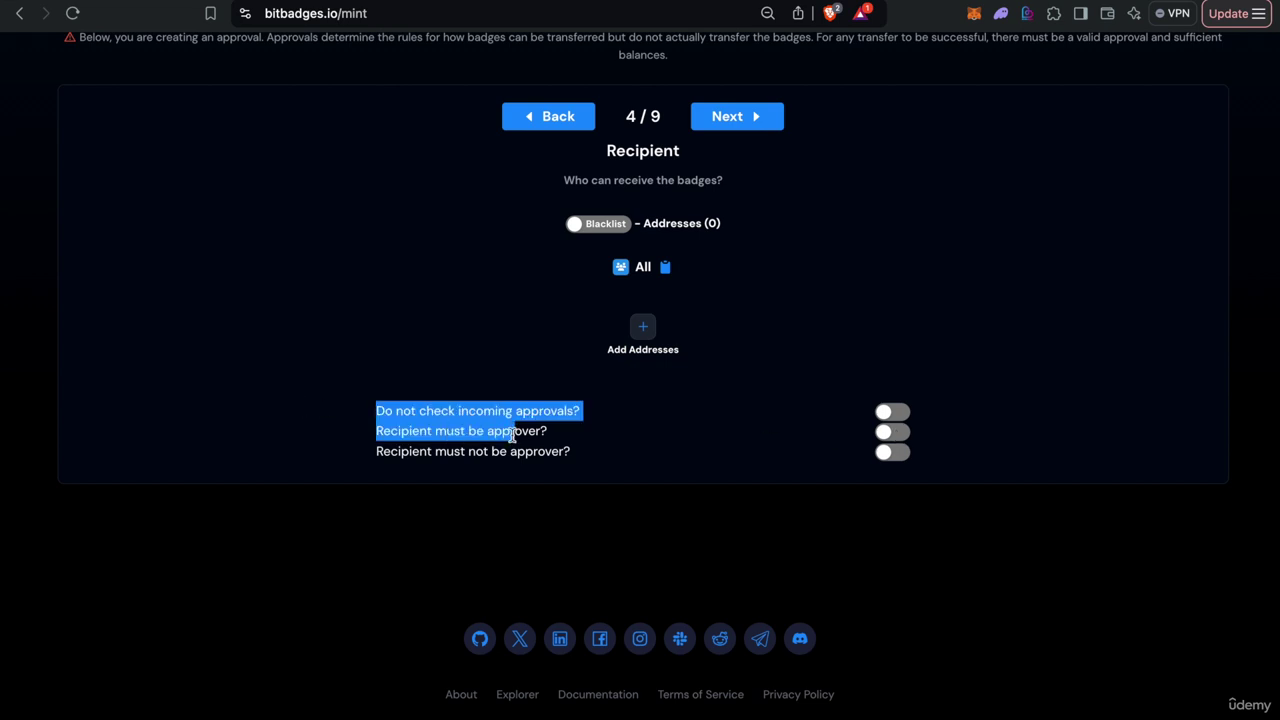
click(512, 435)
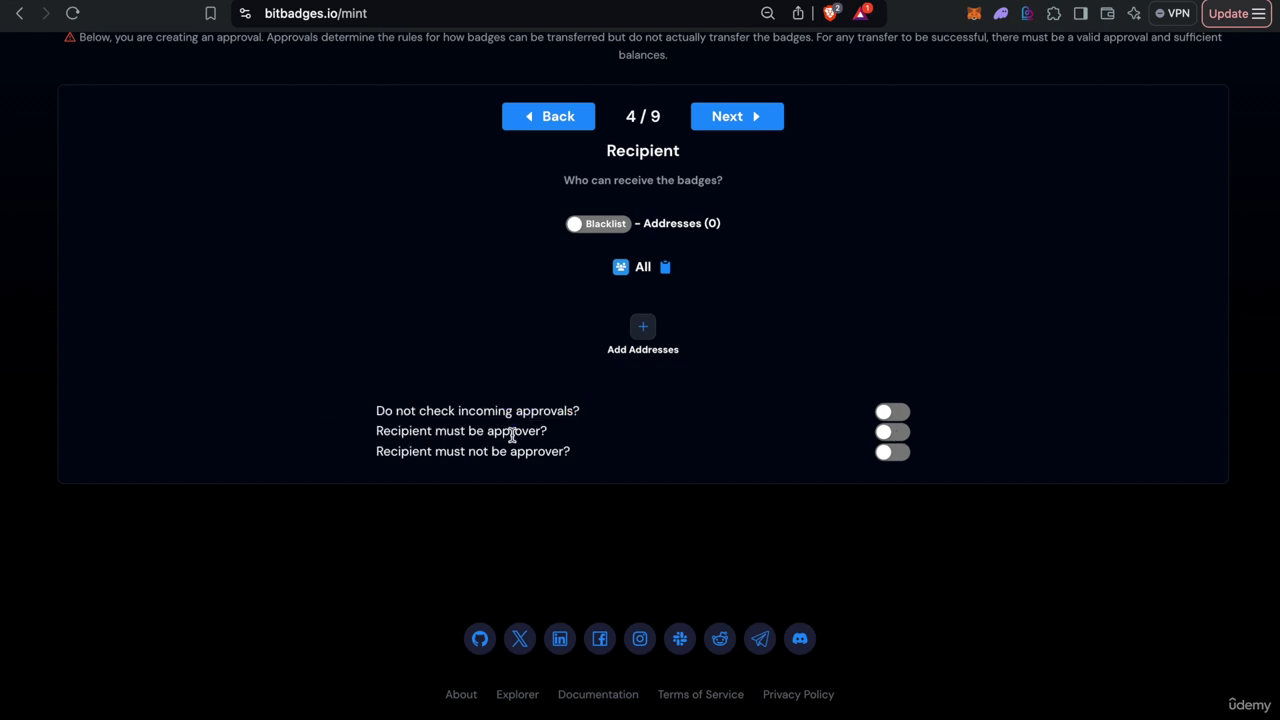
click(745, 126)
Step: Step back through earlier approval steps and return to Custom Claims
scroll(389, 251, down, 1)
scroll(480, 209, up, 2)
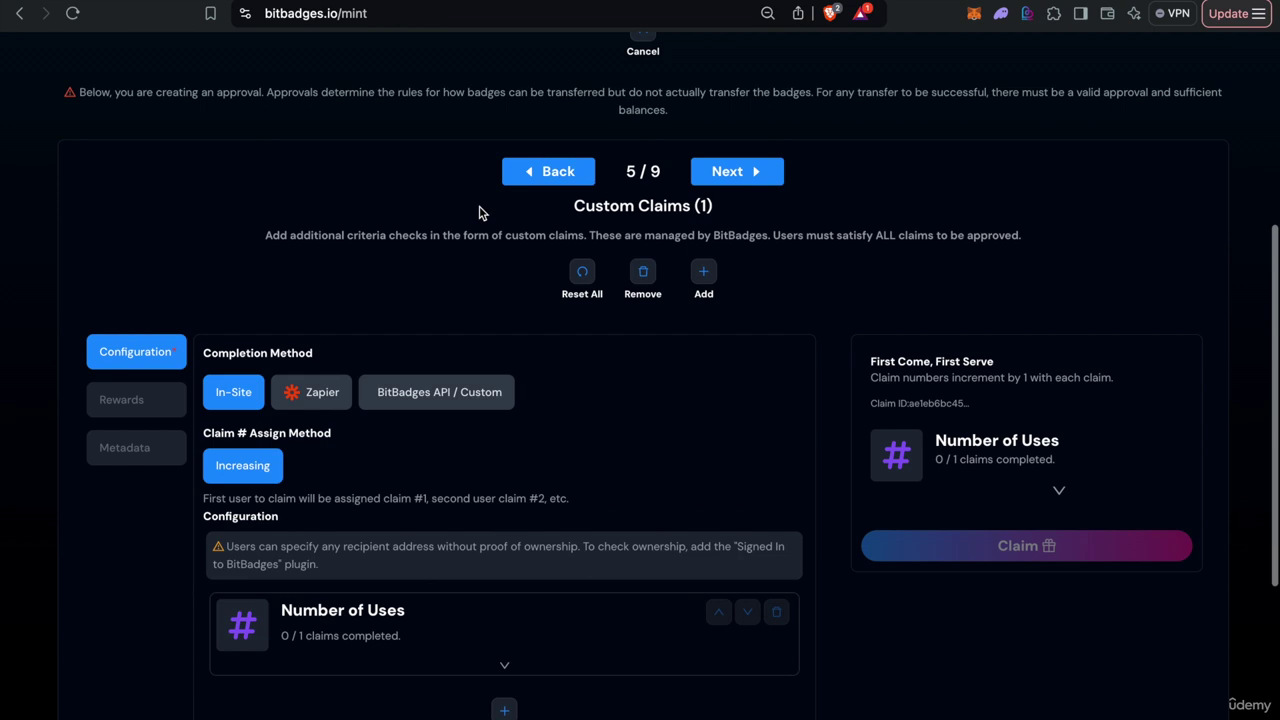
double_click(548, 184)
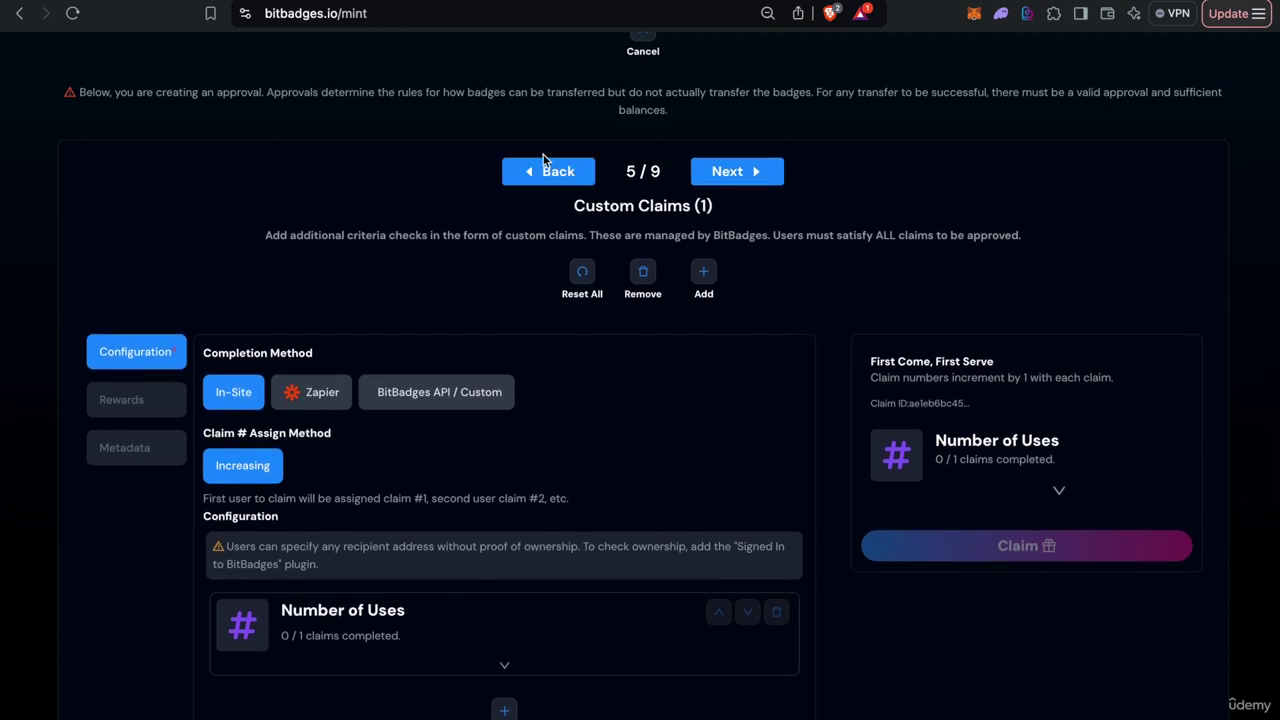
double_click(551, 183)
click(720, 183)
click(720, 183)
click(720, 183)
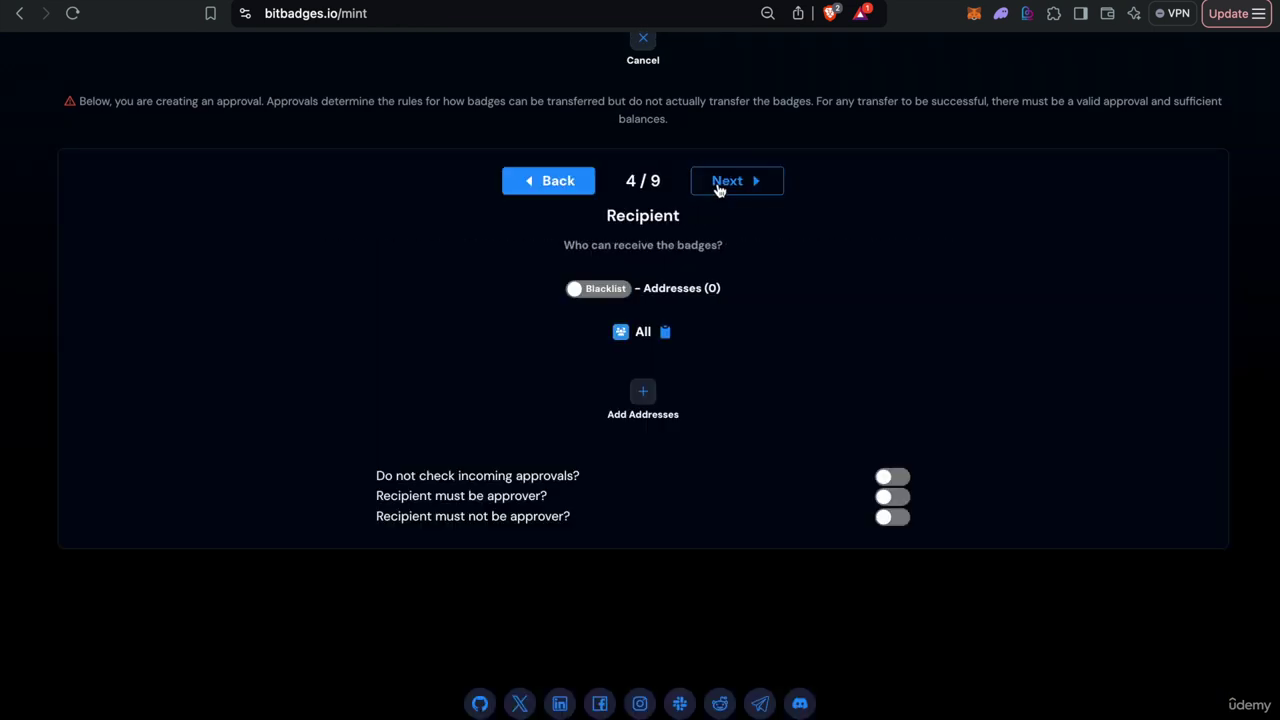
click(720, 183)
scroll(510, 614, down, 2)
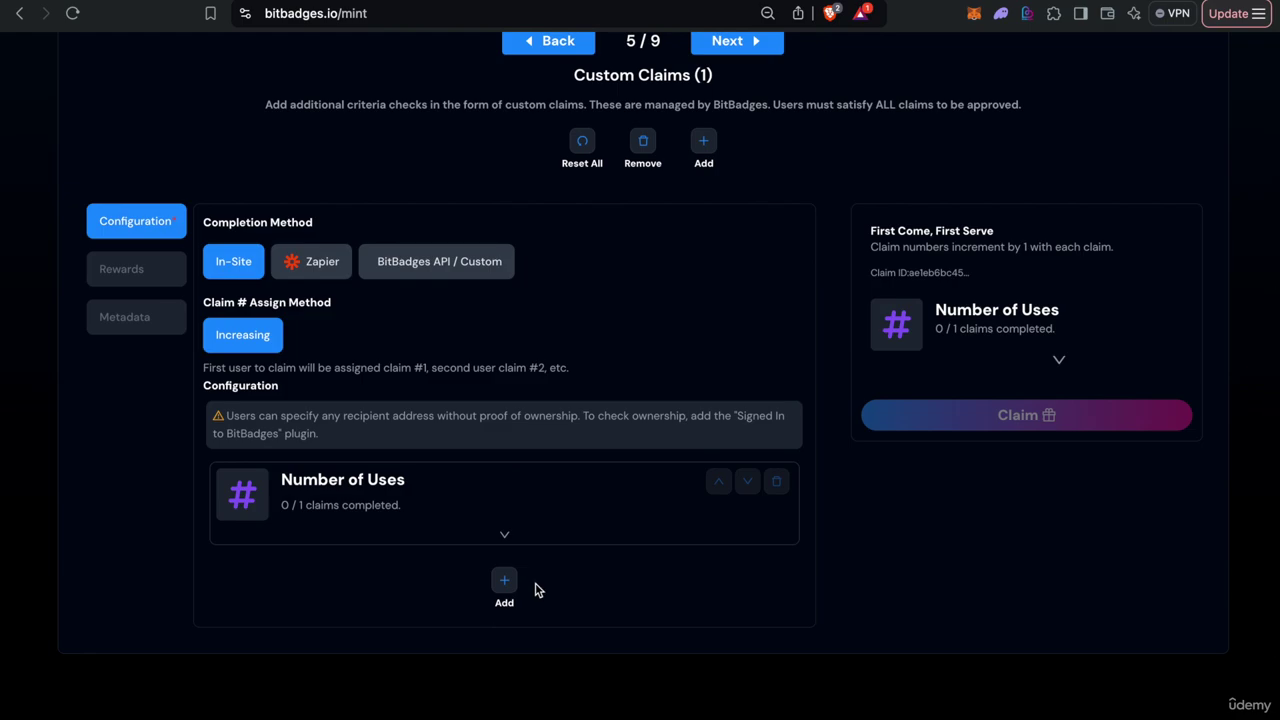
scroll(535, 590, down, 1)
Step: Browse and close the claim plugin list, then cap Number of Uses at 10 total claims
click(506, 564)
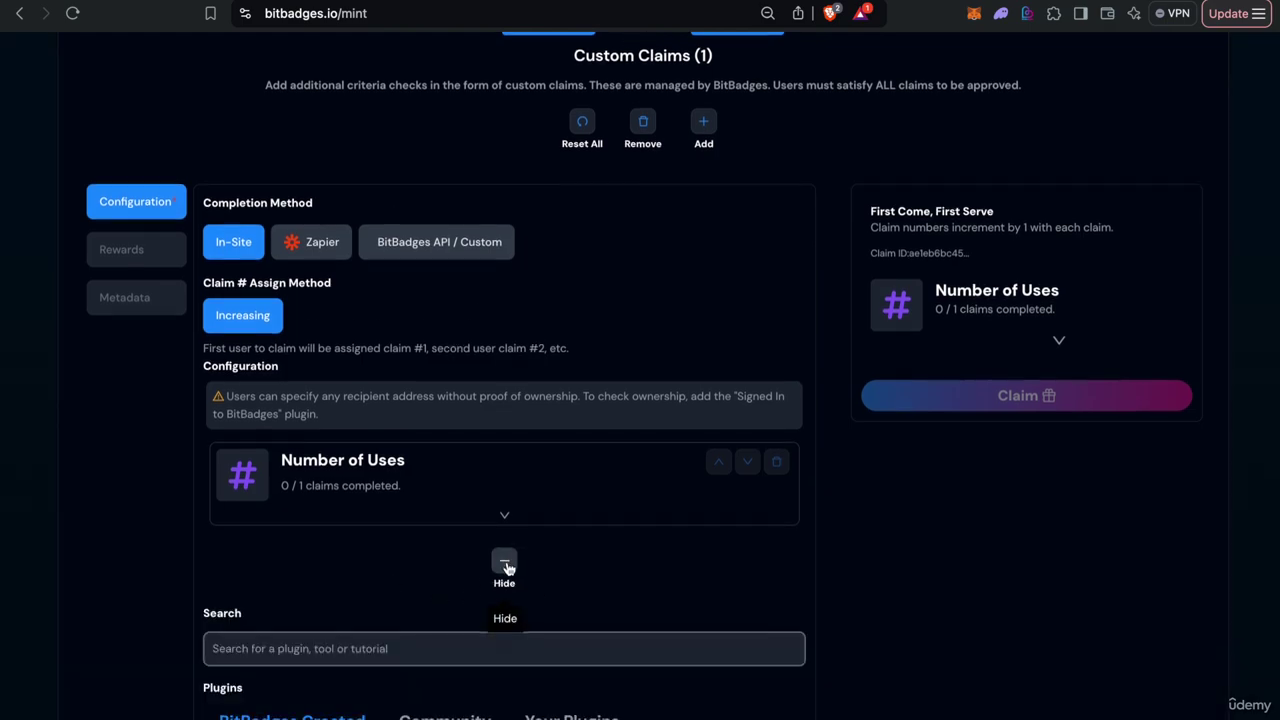
scroll(507, 566, down, 20)
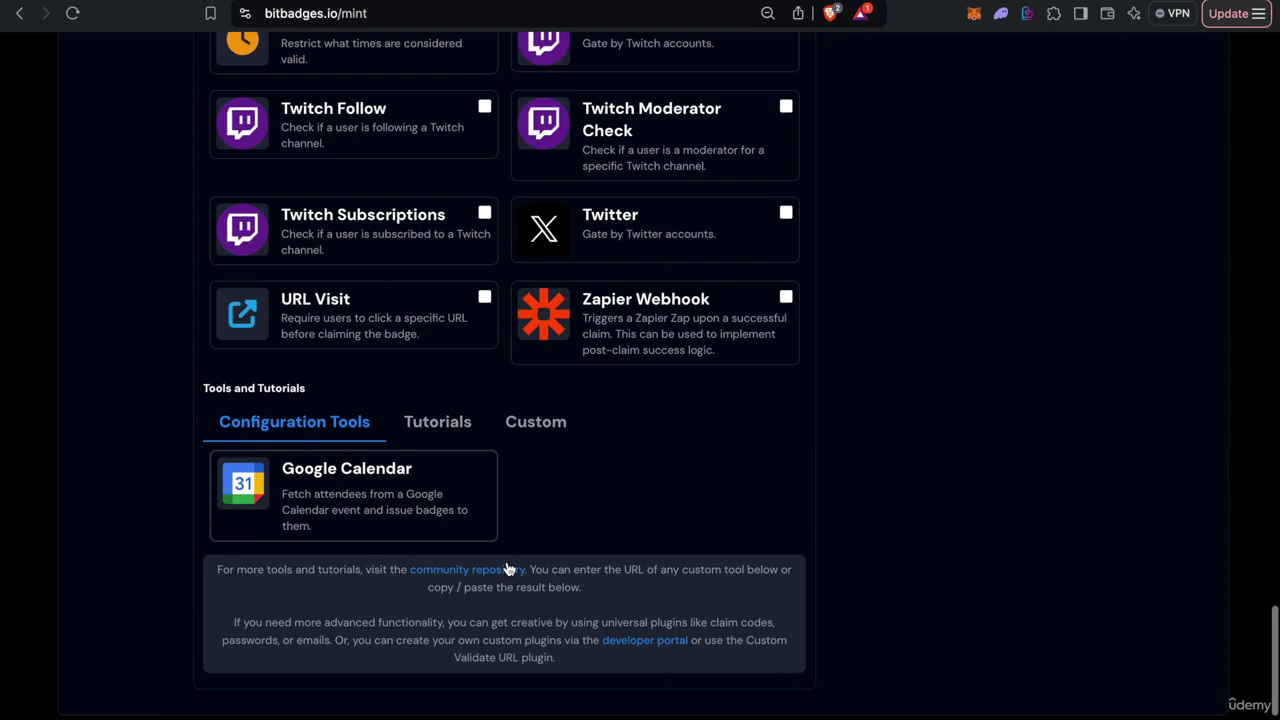
scroll(507, 568, up, 10)
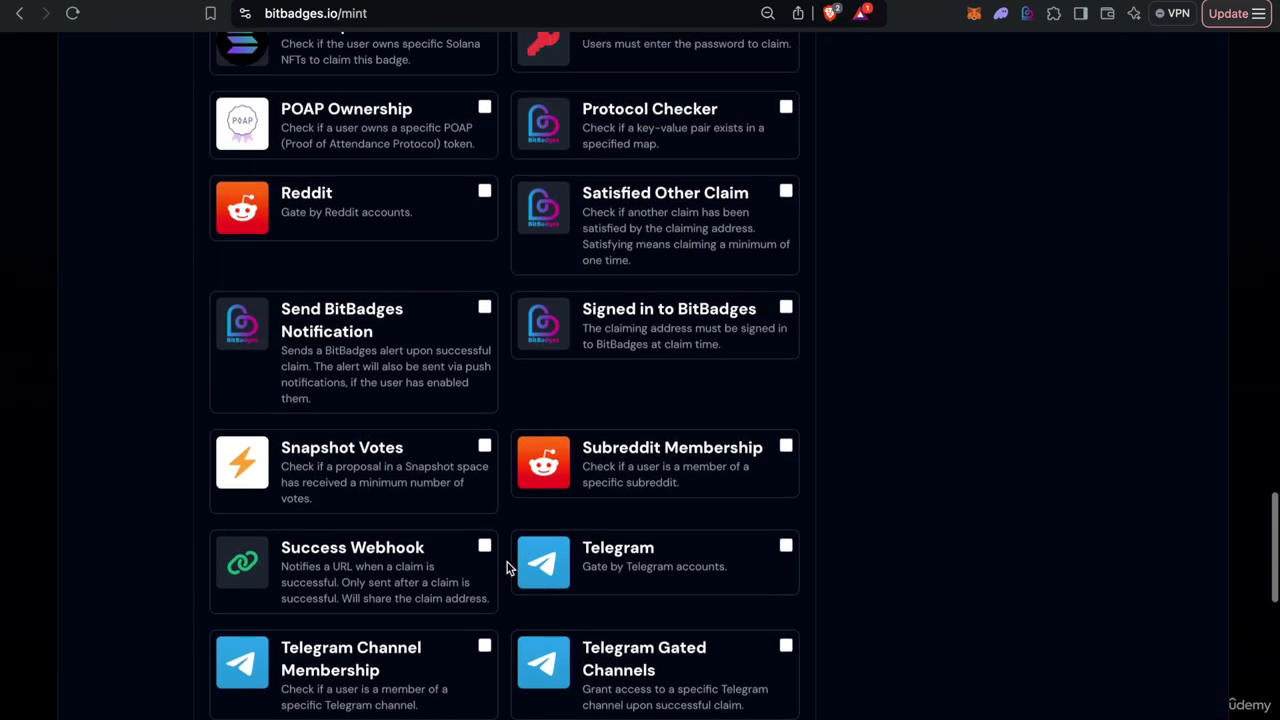
scroll(507, 568, up, 5)
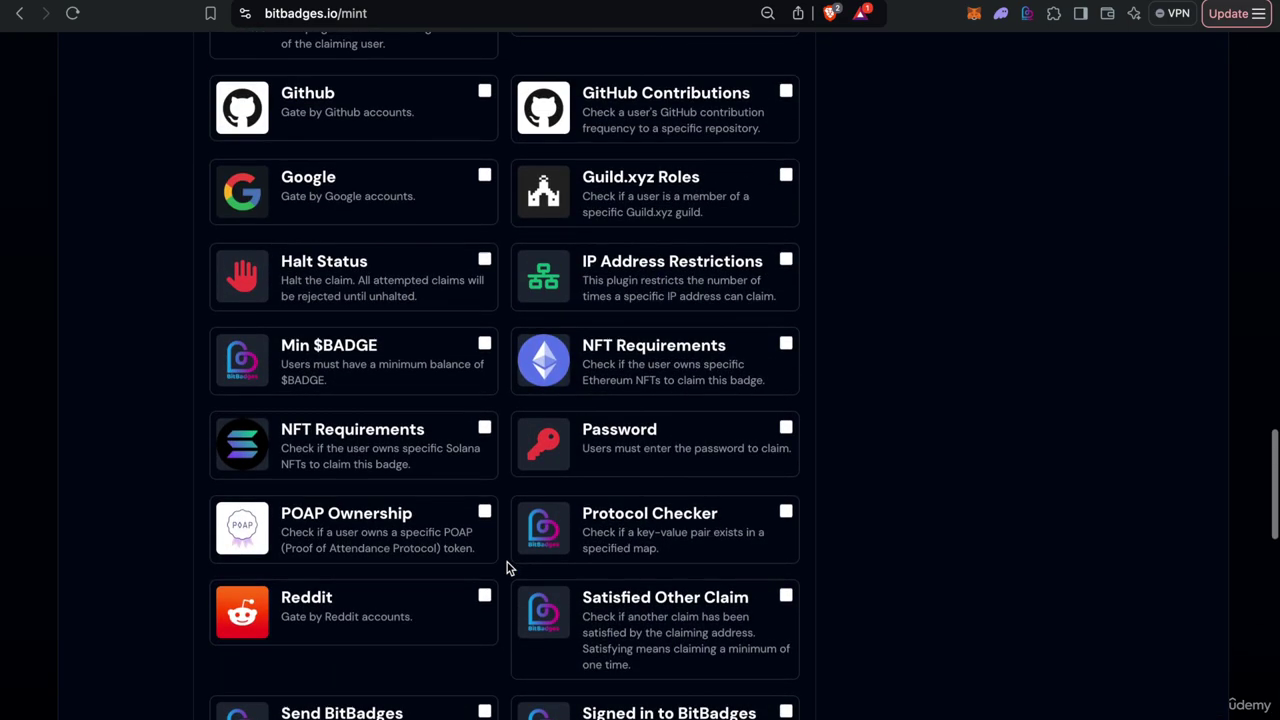
scroll(507, 566, up, 15)
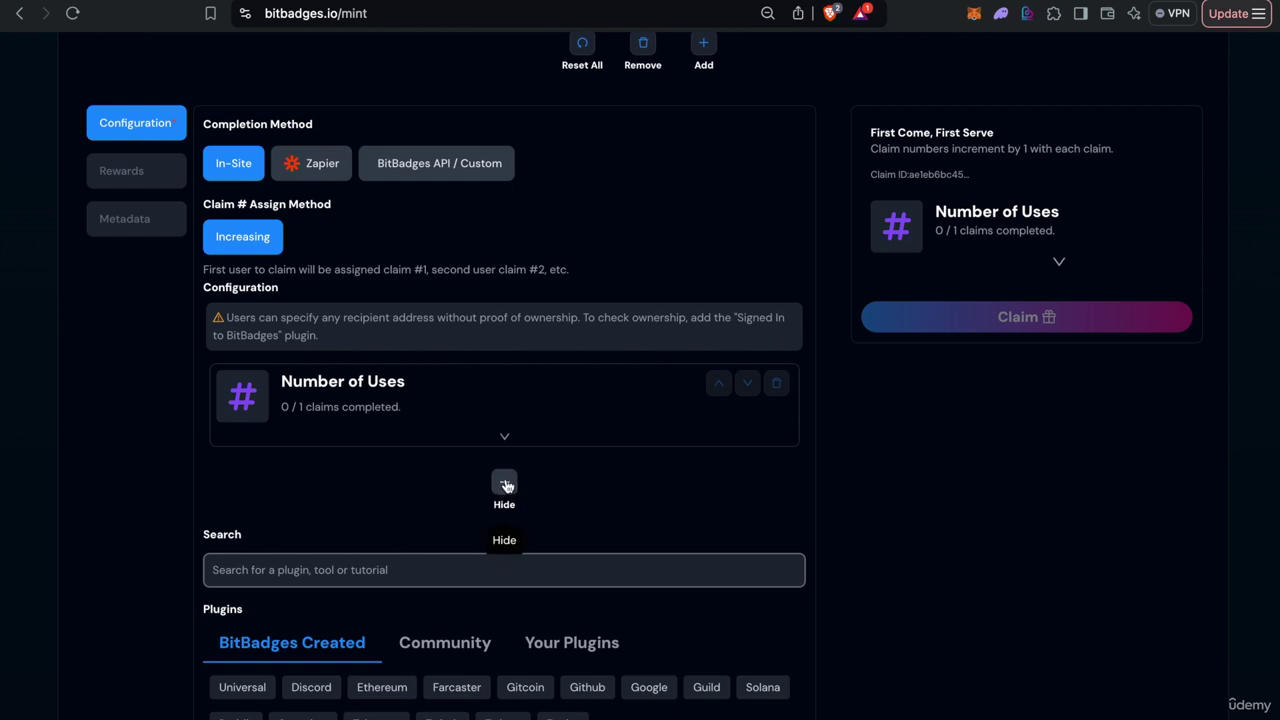
click(505, 484)
click(471, 409)
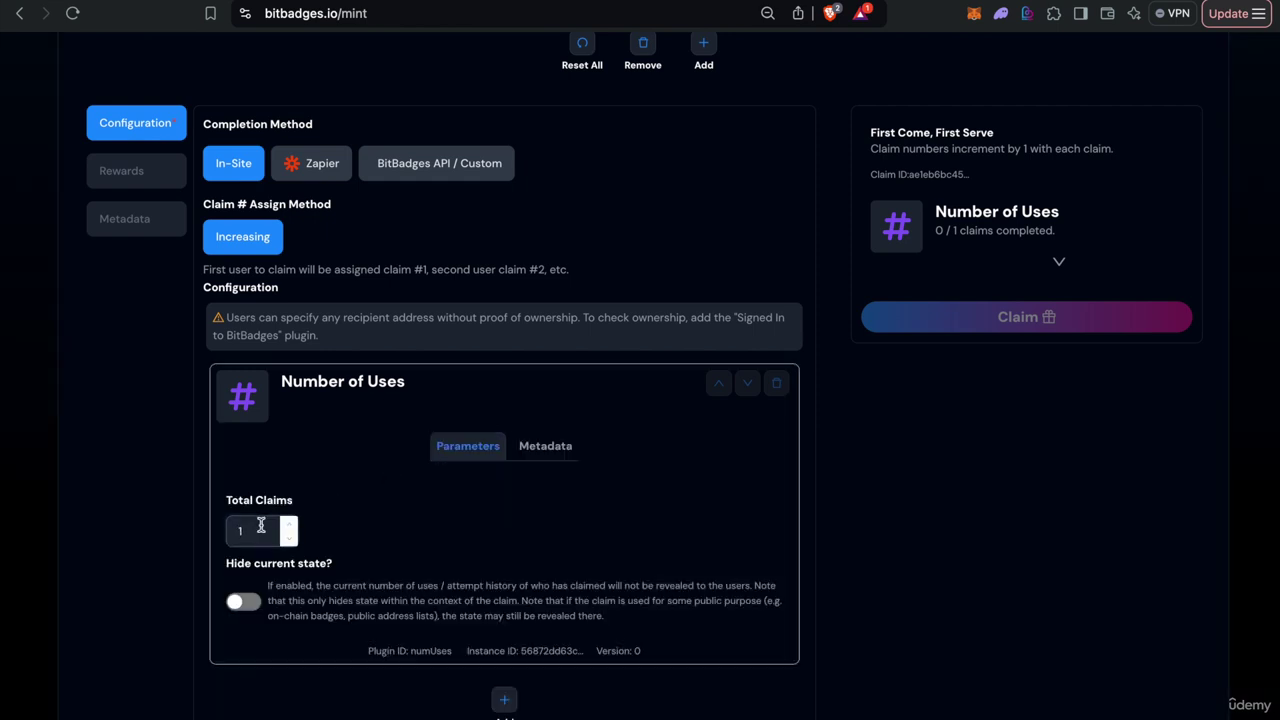
text(0)
click(391, 394)
scroll(391, 394, up, 1)
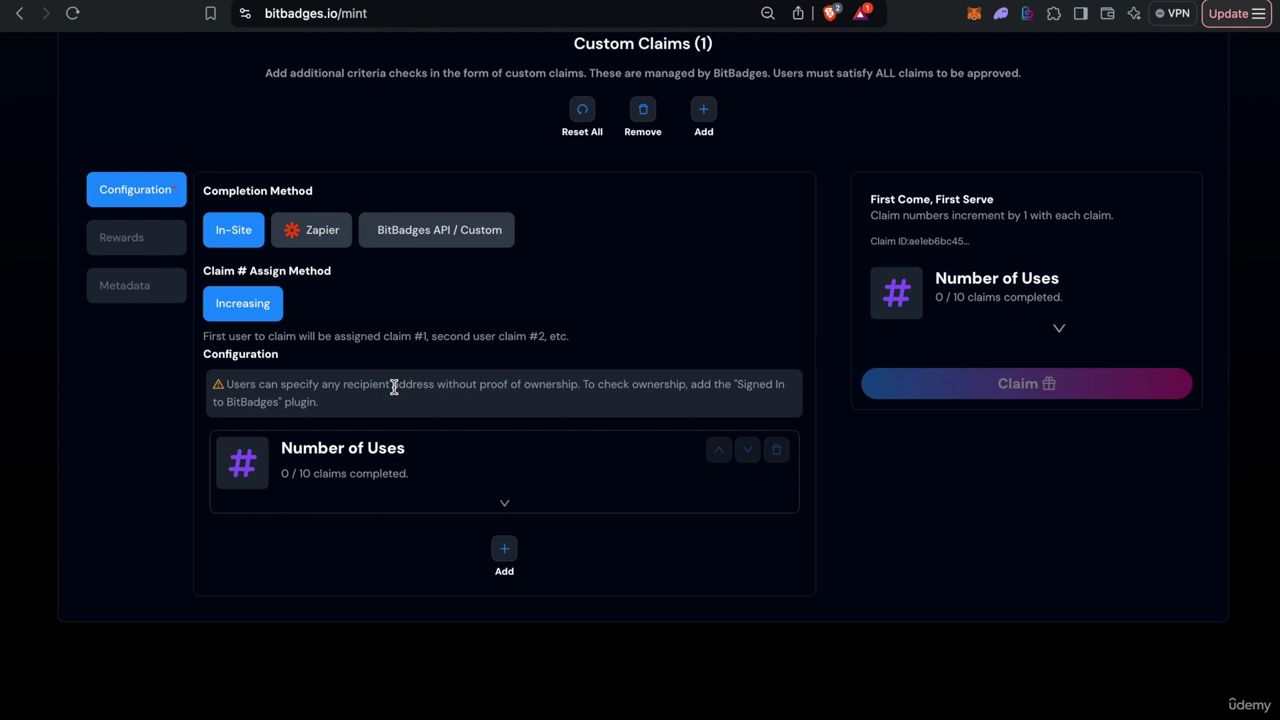
scroll(393, 387, up, 1)
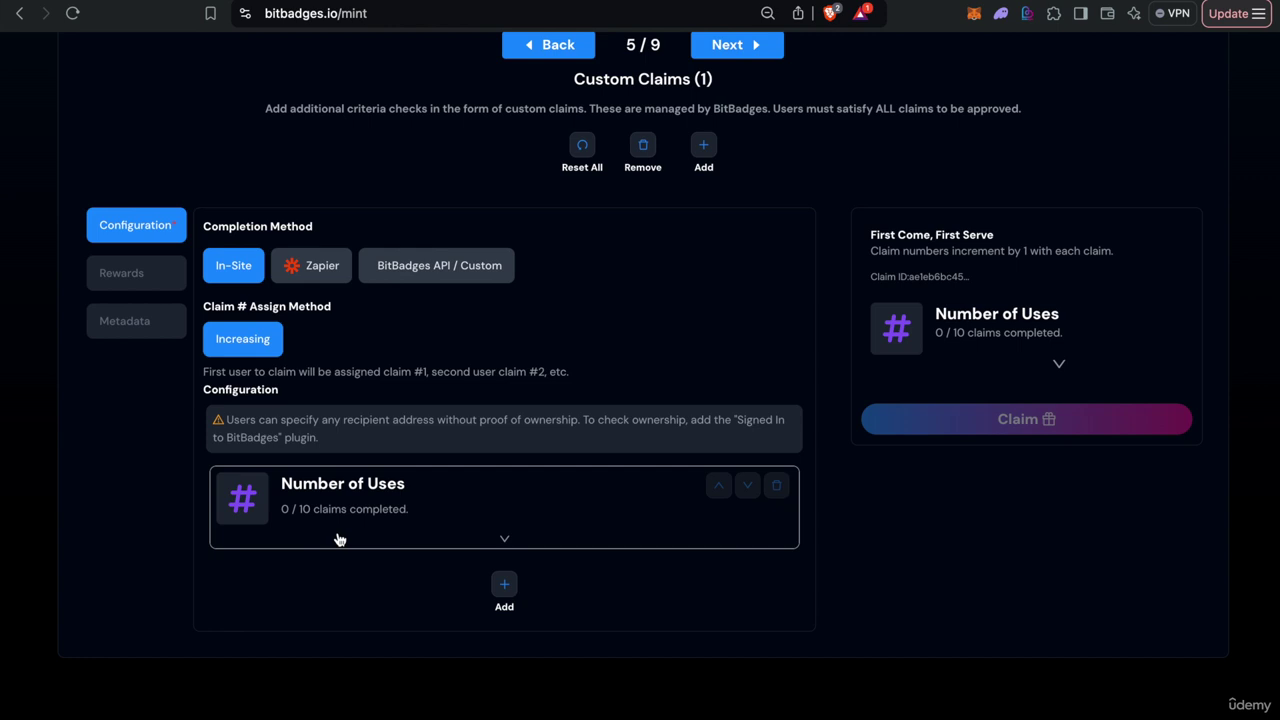
scroll(412, 409, down, 2)
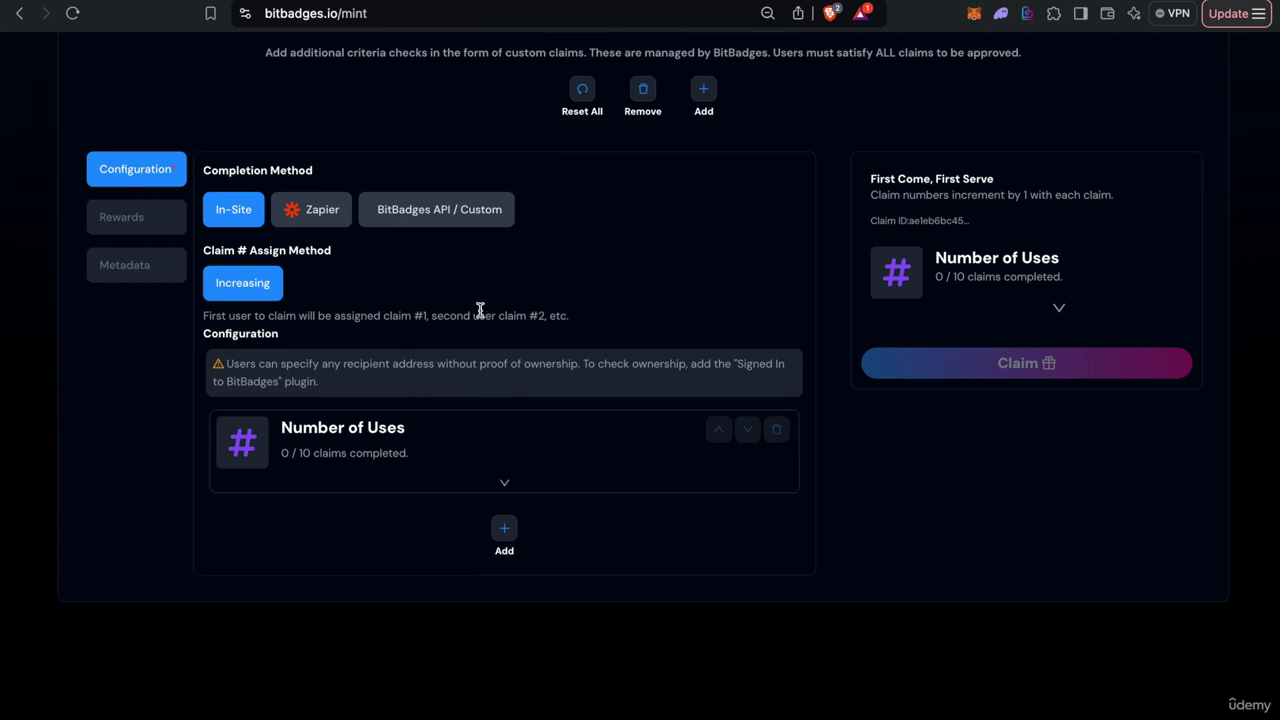
scroll(480, 310, up, 3)
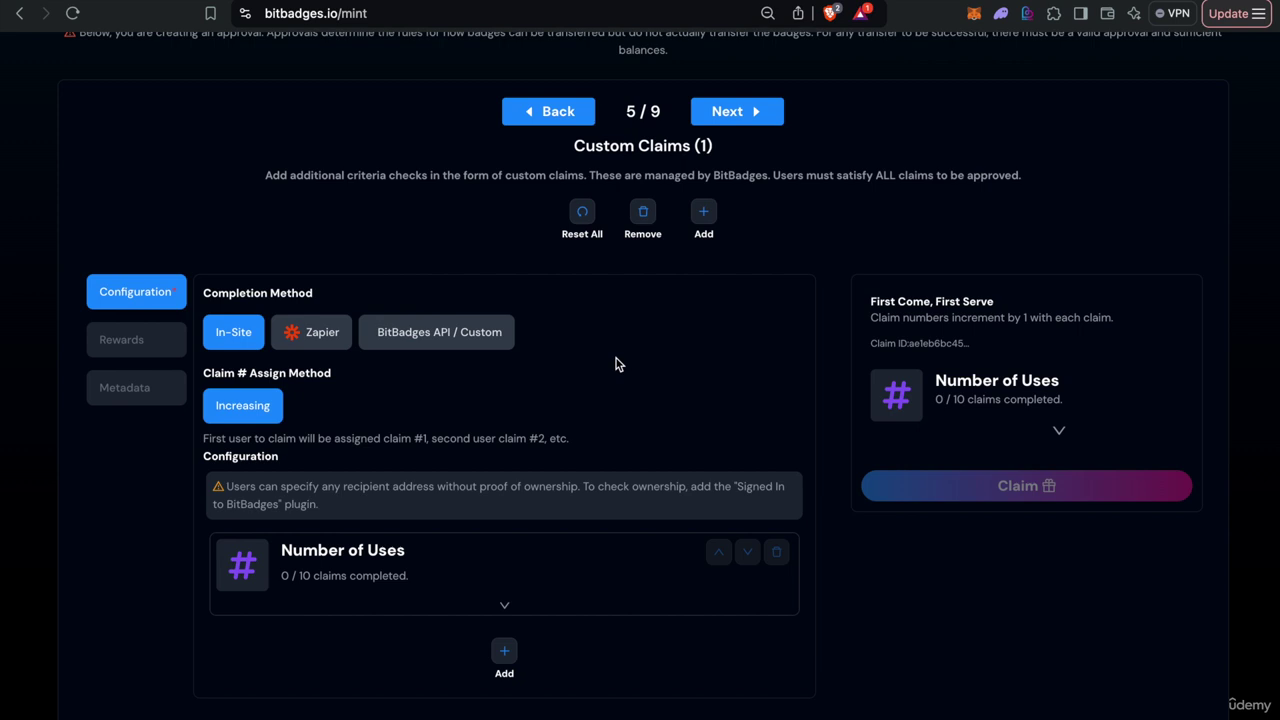
scroll(616, 362, up, 2)
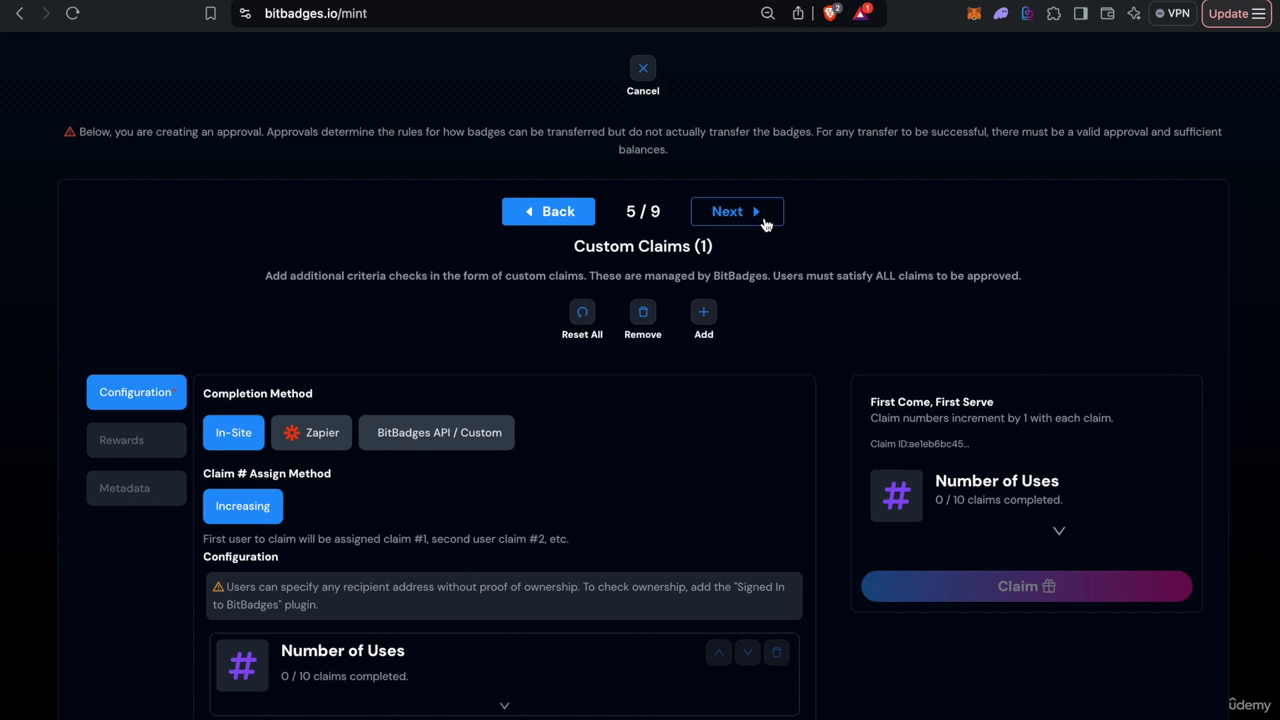
Step: Keep transfer times at All Times and continue to Approval Criteria (On-Chain)
click(765, 224)
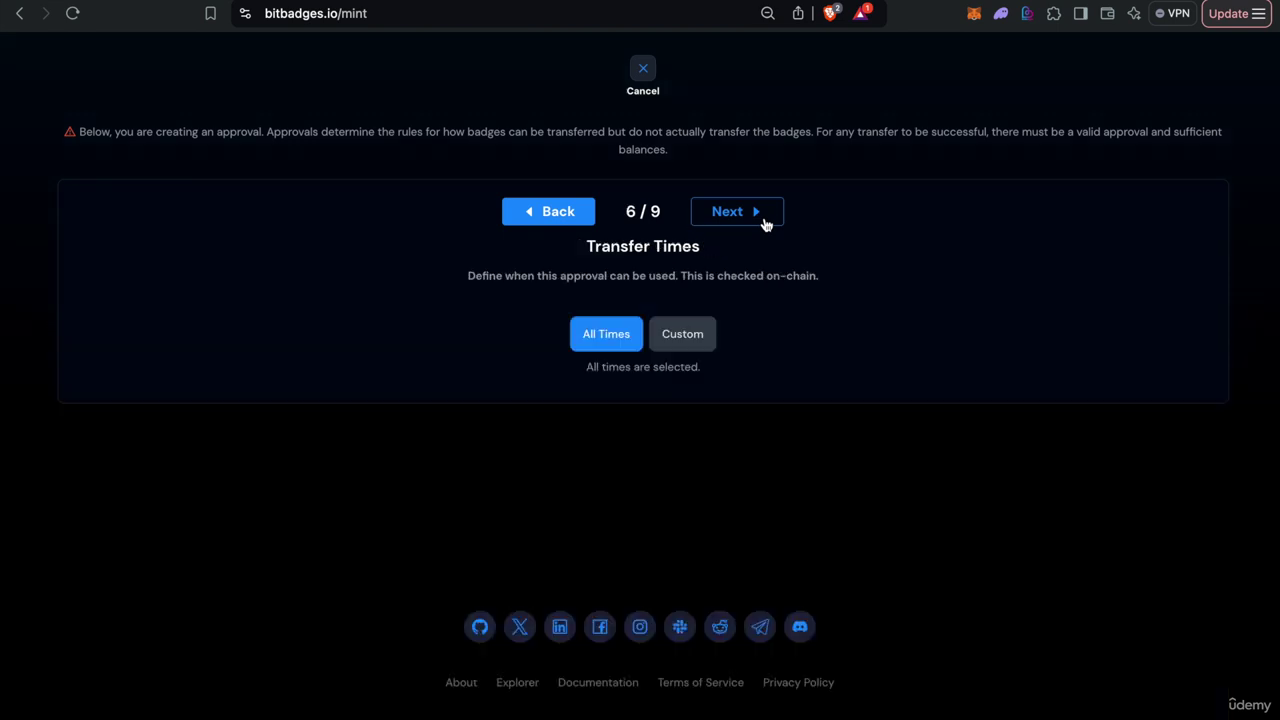
click(674, 334)
click(640, 343)
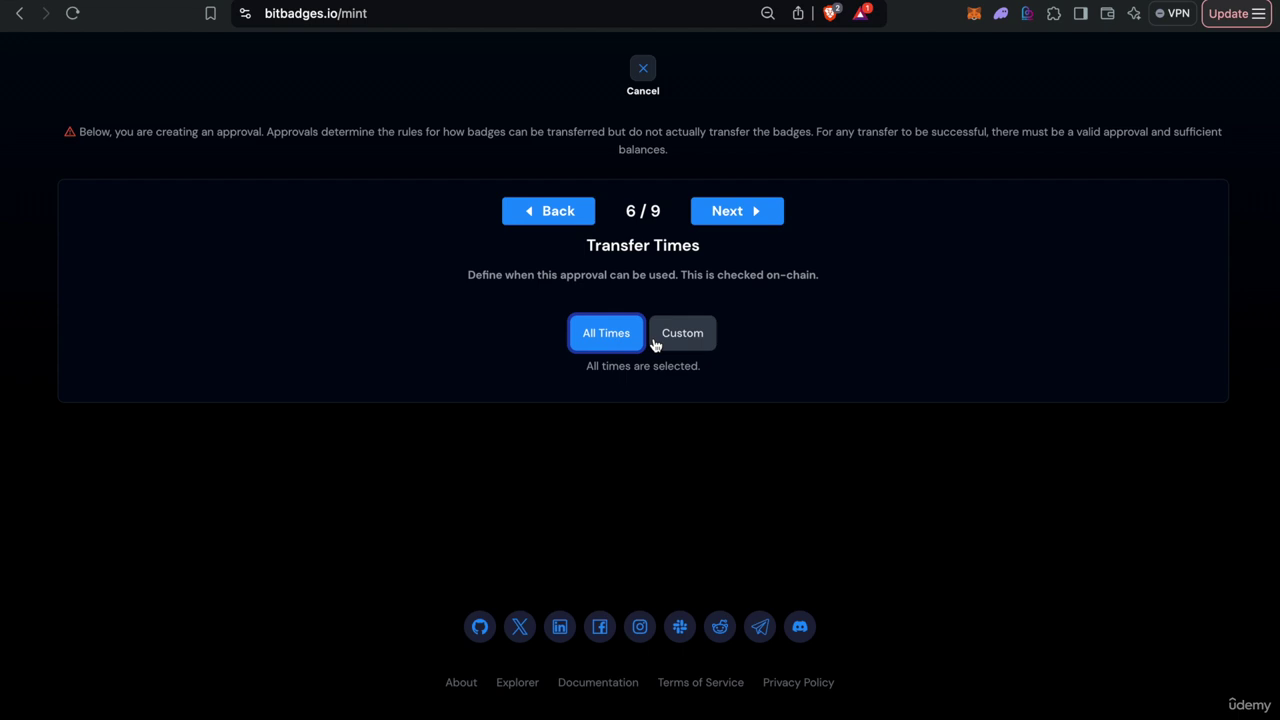
click(763, 219)
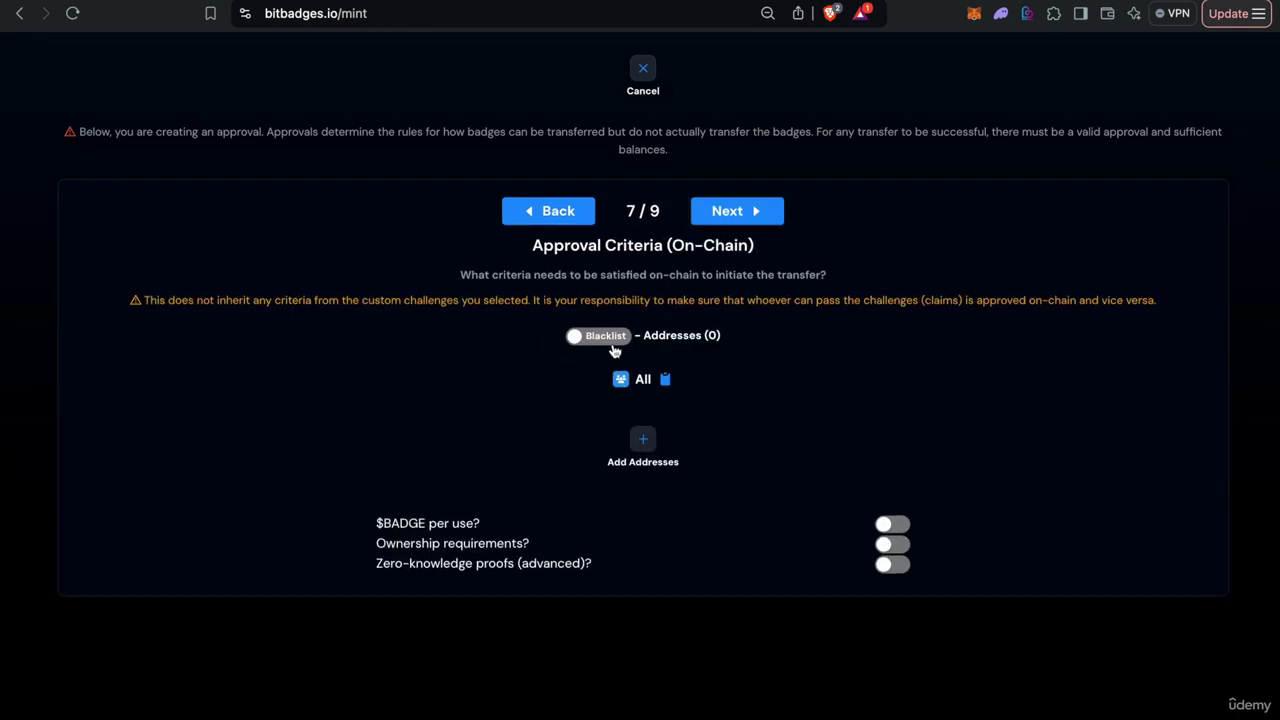
scroll(658, 322, down, 1)
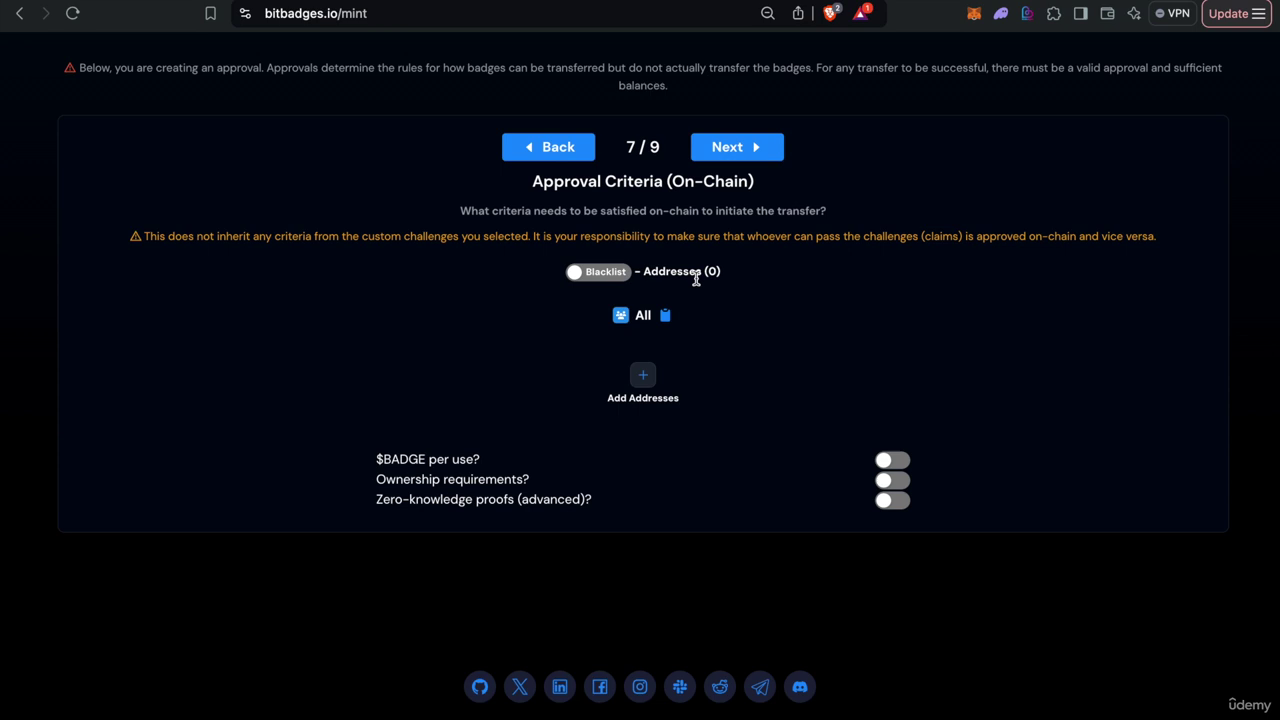
scroll(650, 295, down, 1)
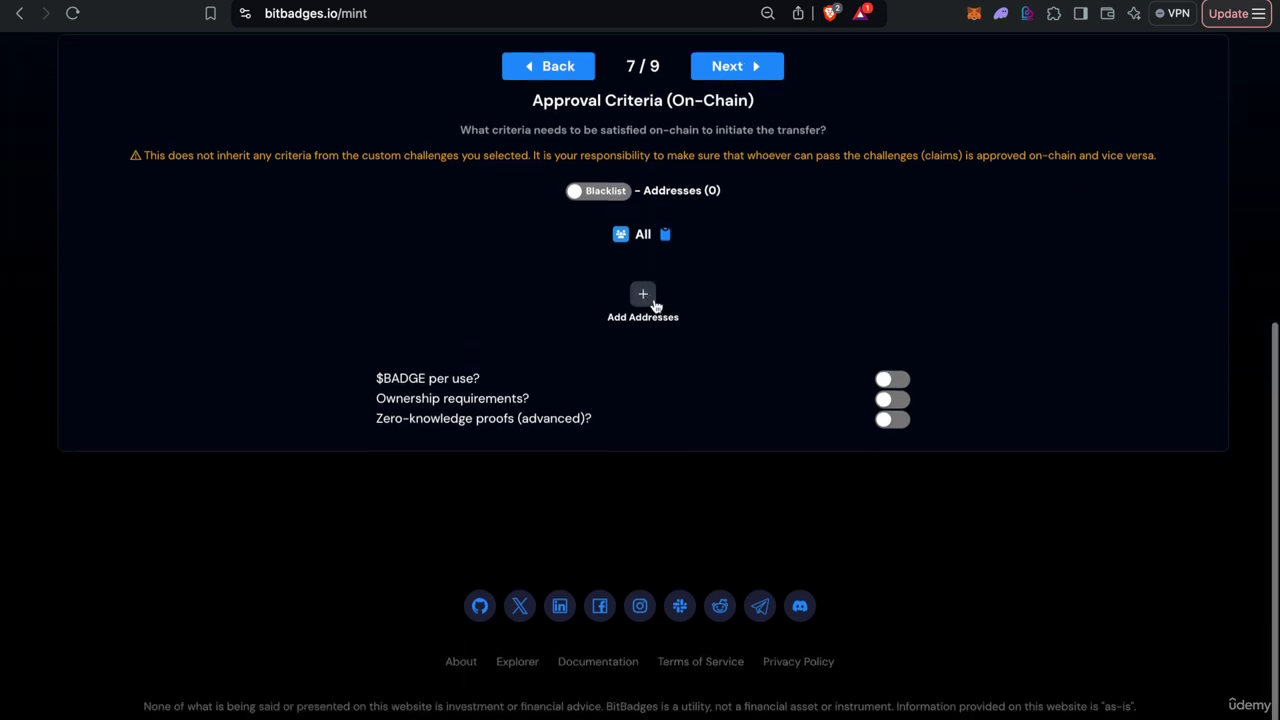
Step: Require a 4 $BADGE transfer per use to a chosen recipient address
click(893, 374)
click(643, 430)
scroll(643, 430, down, 1)
click(533, 449)
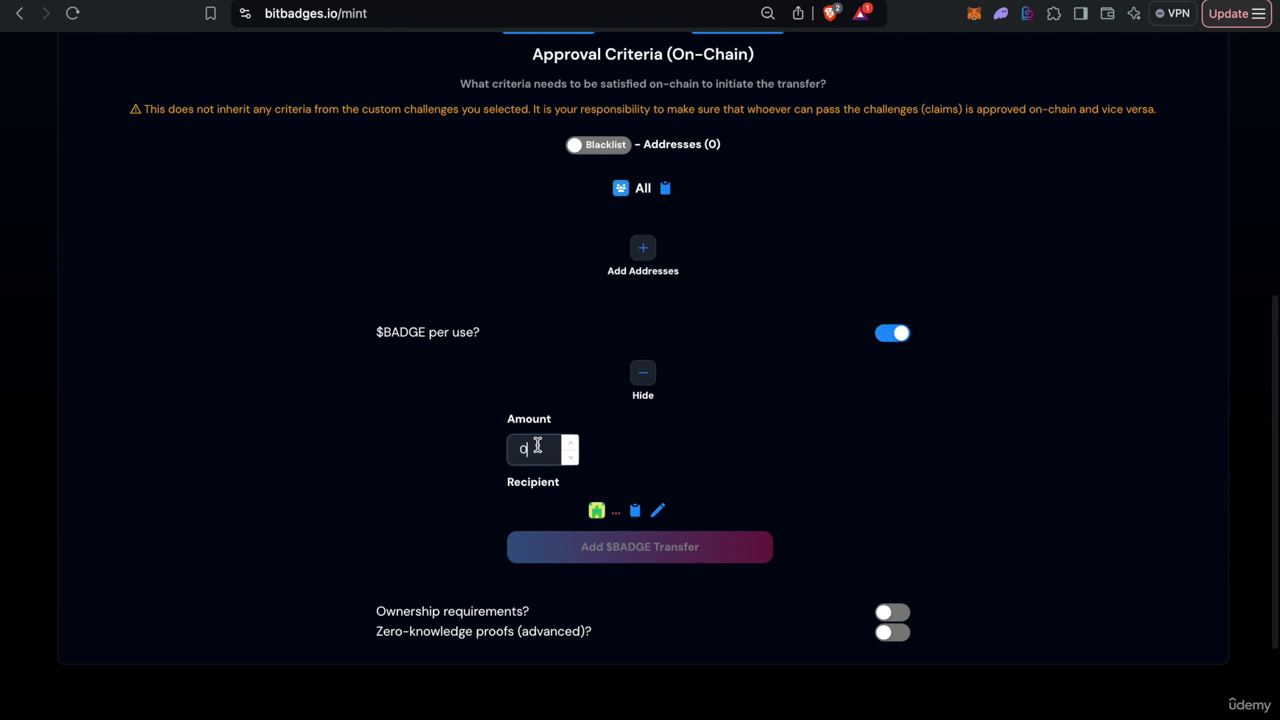
text(4)
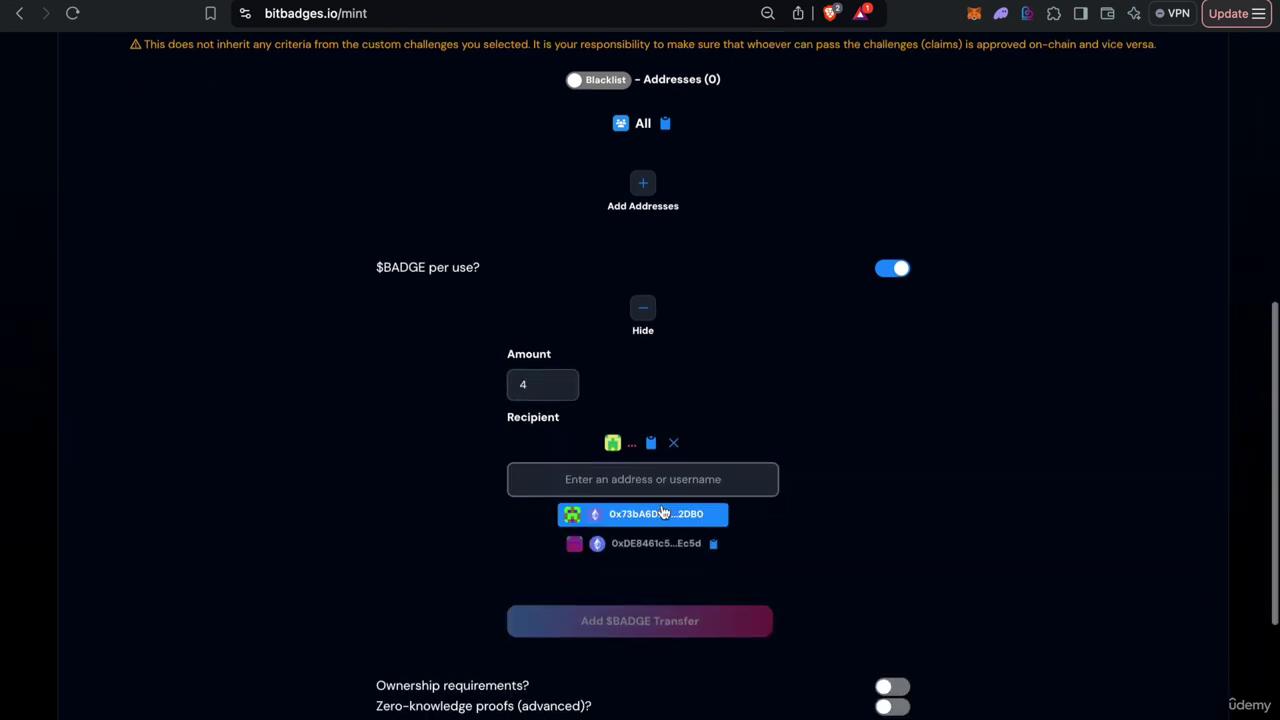
click(661, 513)
click(694, 491)
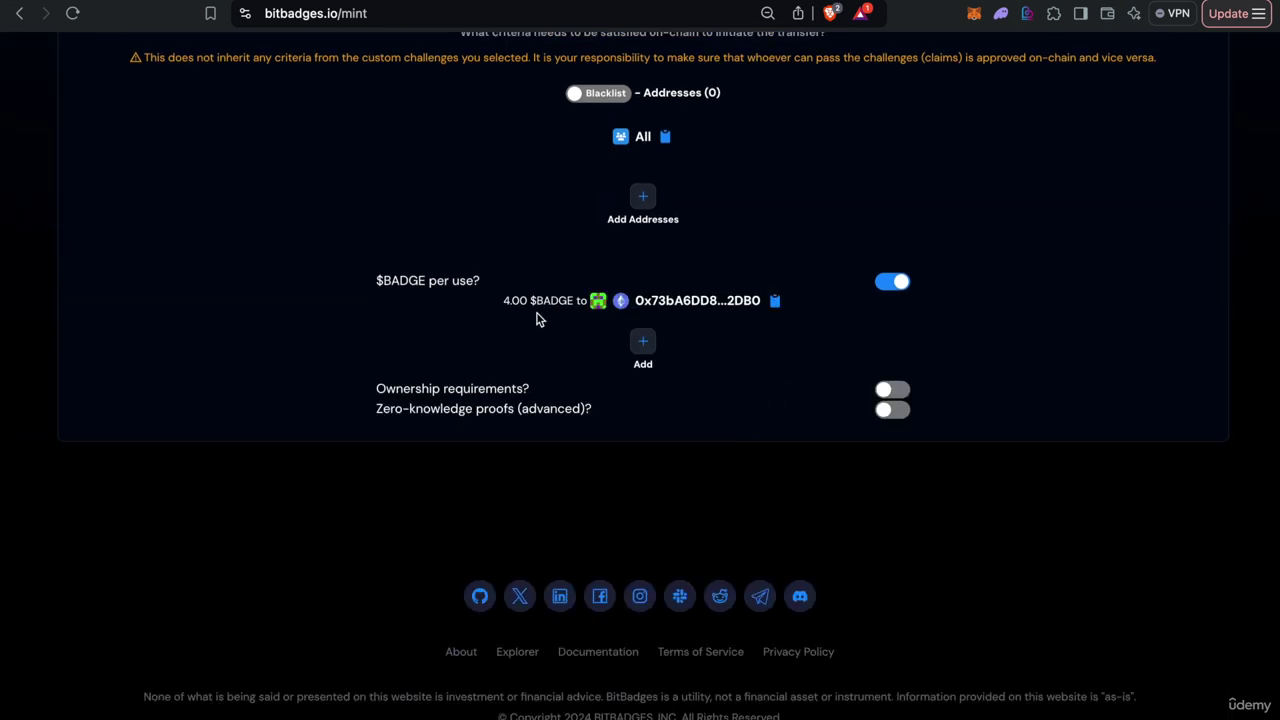
drag(536, 318, 757, 306)
click(826, 317)
click(553, 303)
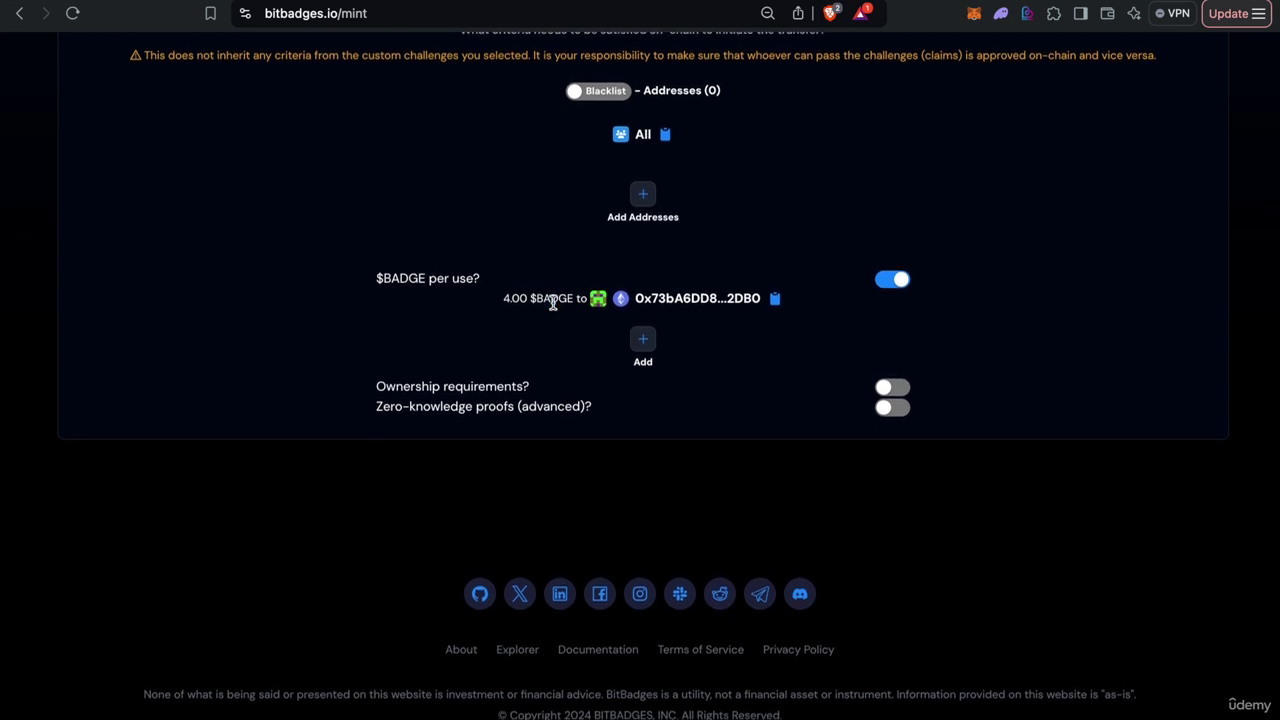
Step: Try a badge 1-20 ownership requirement, then cancel it, leaving ownership requirements off
click(890, 392)
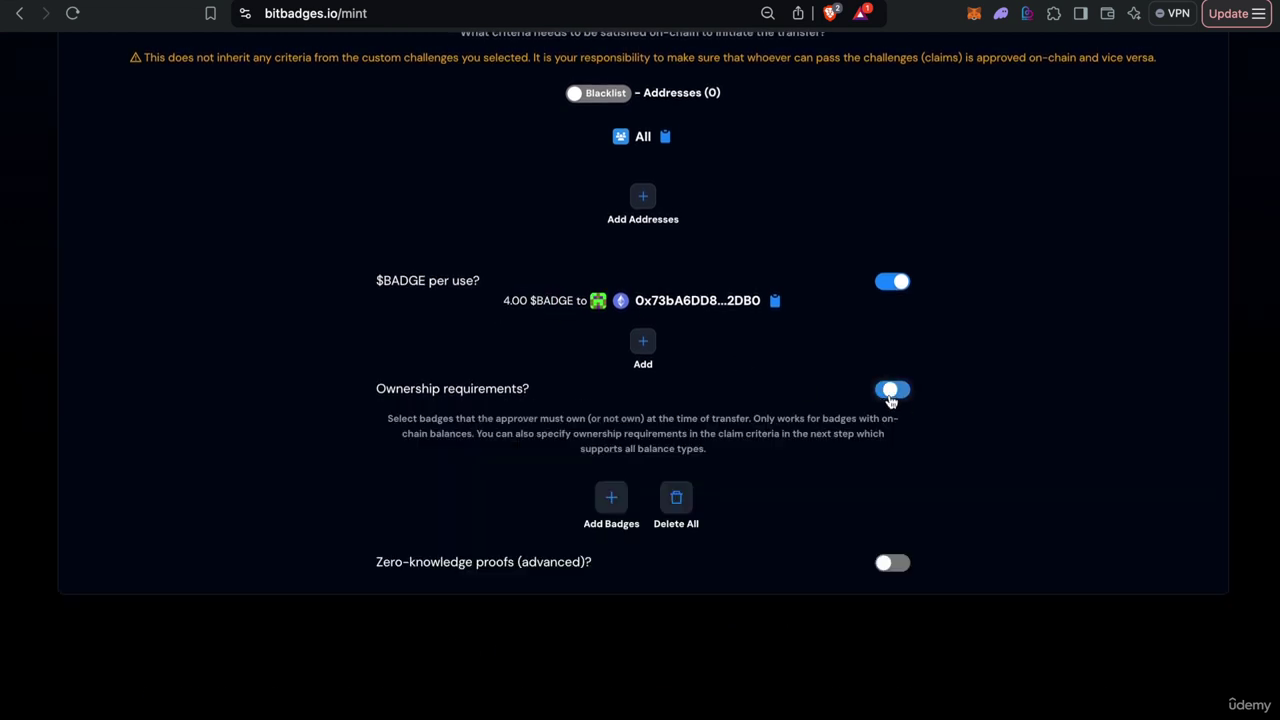
click(612, 500)
scroll(612, 514, down, 3)
click(638, 658)
scroll(650, 658, down, 5)
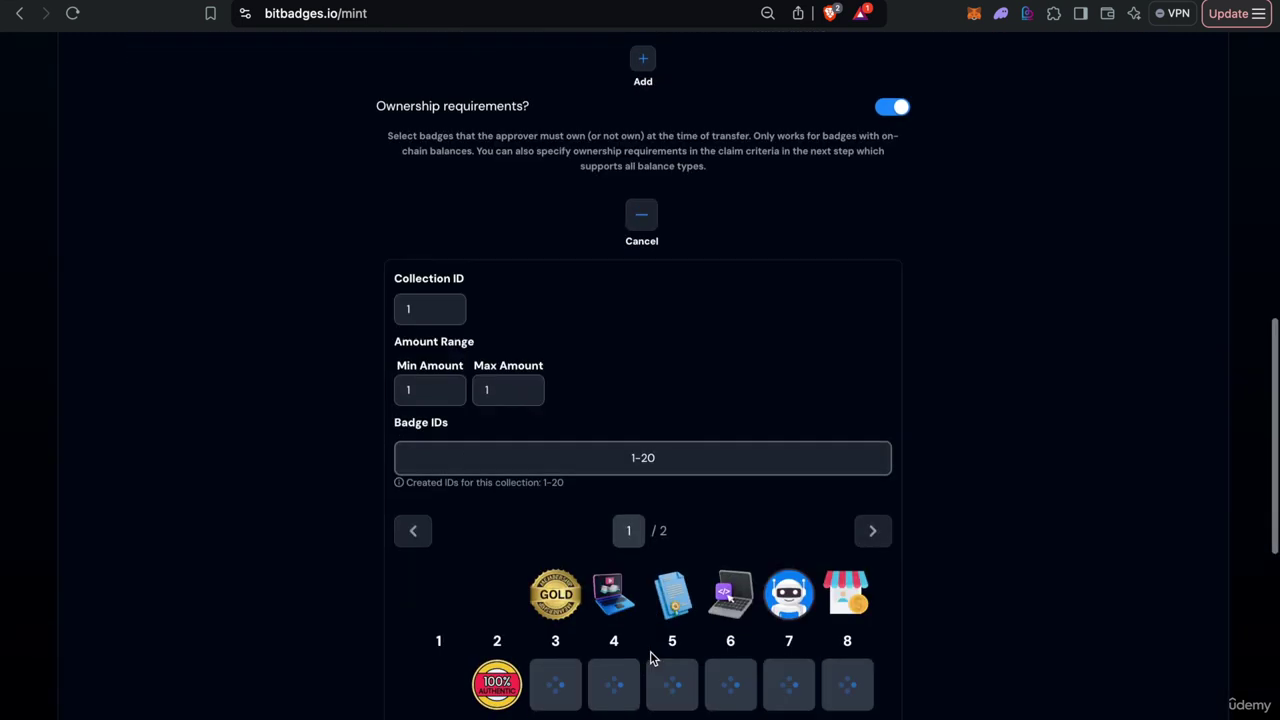
scroll(650, 658, down, 2)
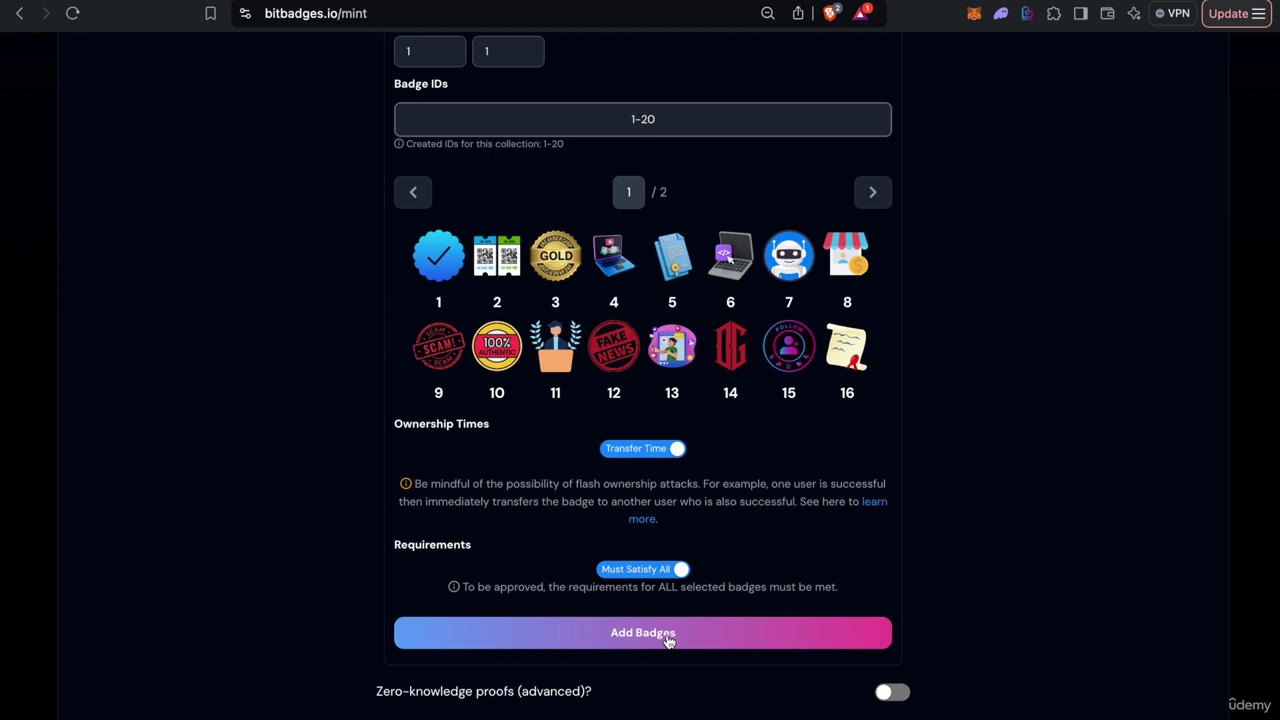
scroll(686, 523, up, 5)
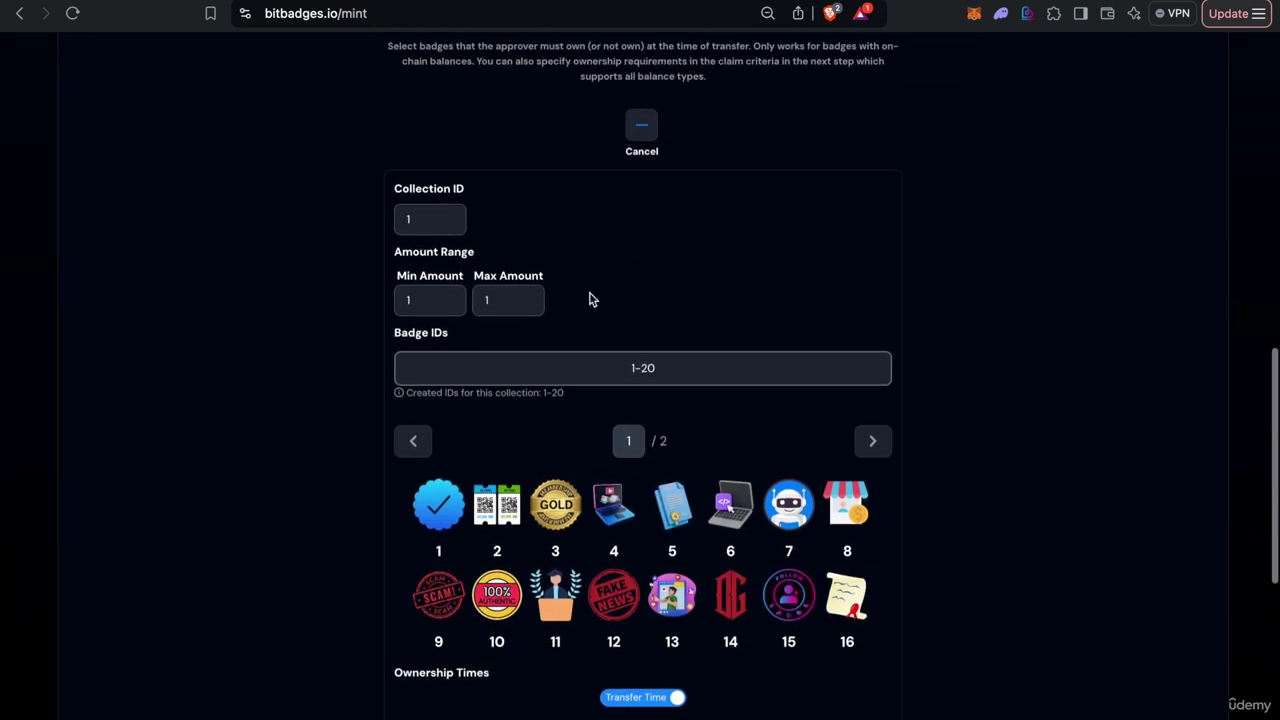
scroll(600, 300, up, 4)
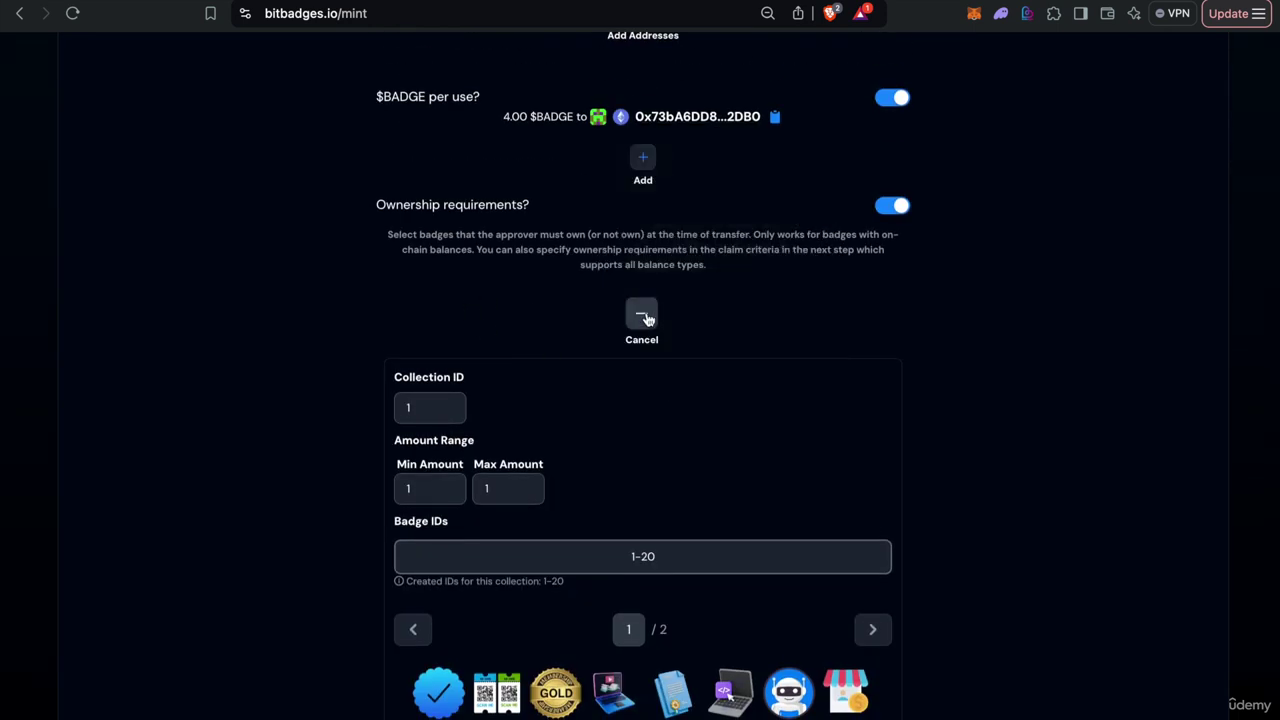
click(645, 317)
Step: Step back to the Recipient step and return to Custom Claims
click(905, 237)
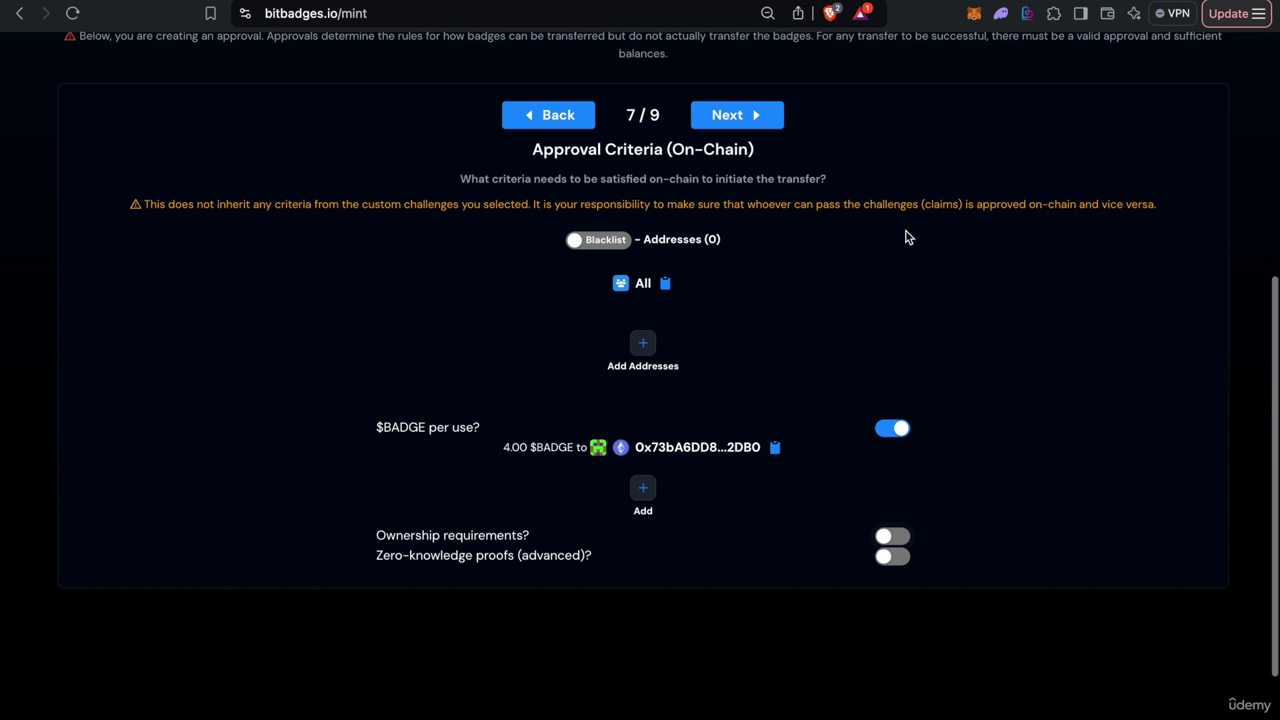
click(574, 134)
click(560, 178)
click(560, 178)
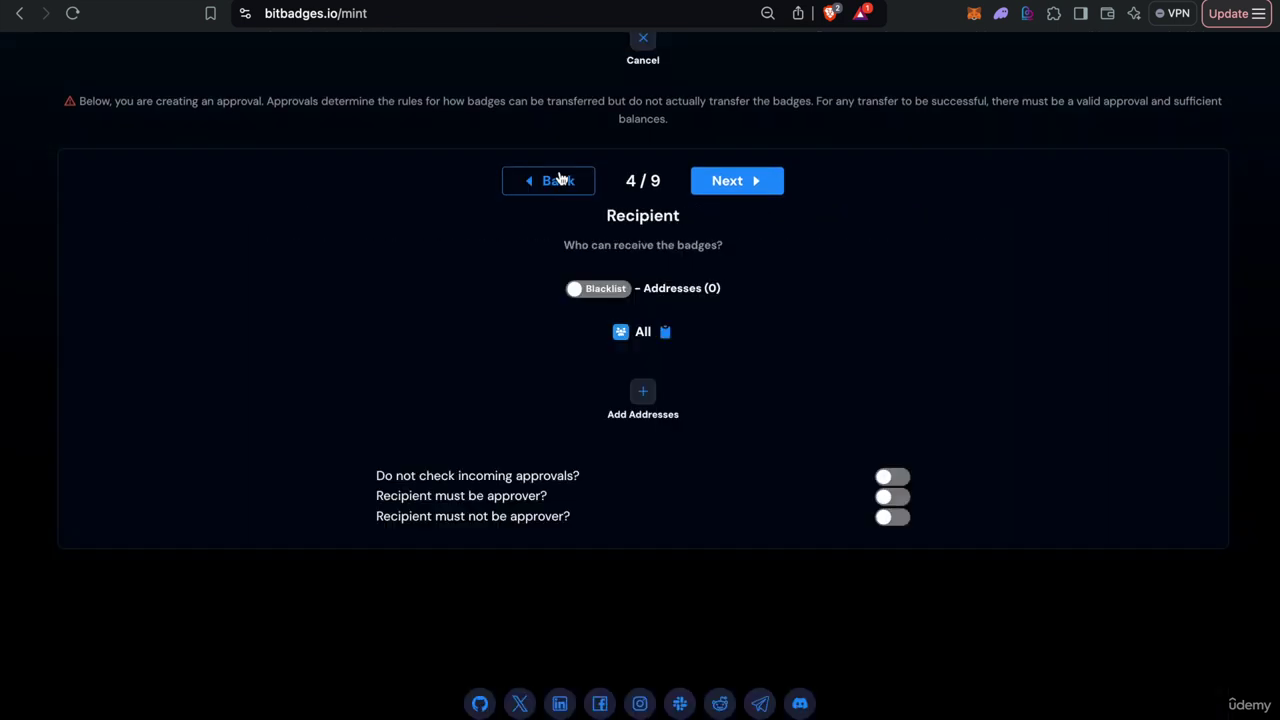
click(716, 184)
scroll(497, 554, down, 5)
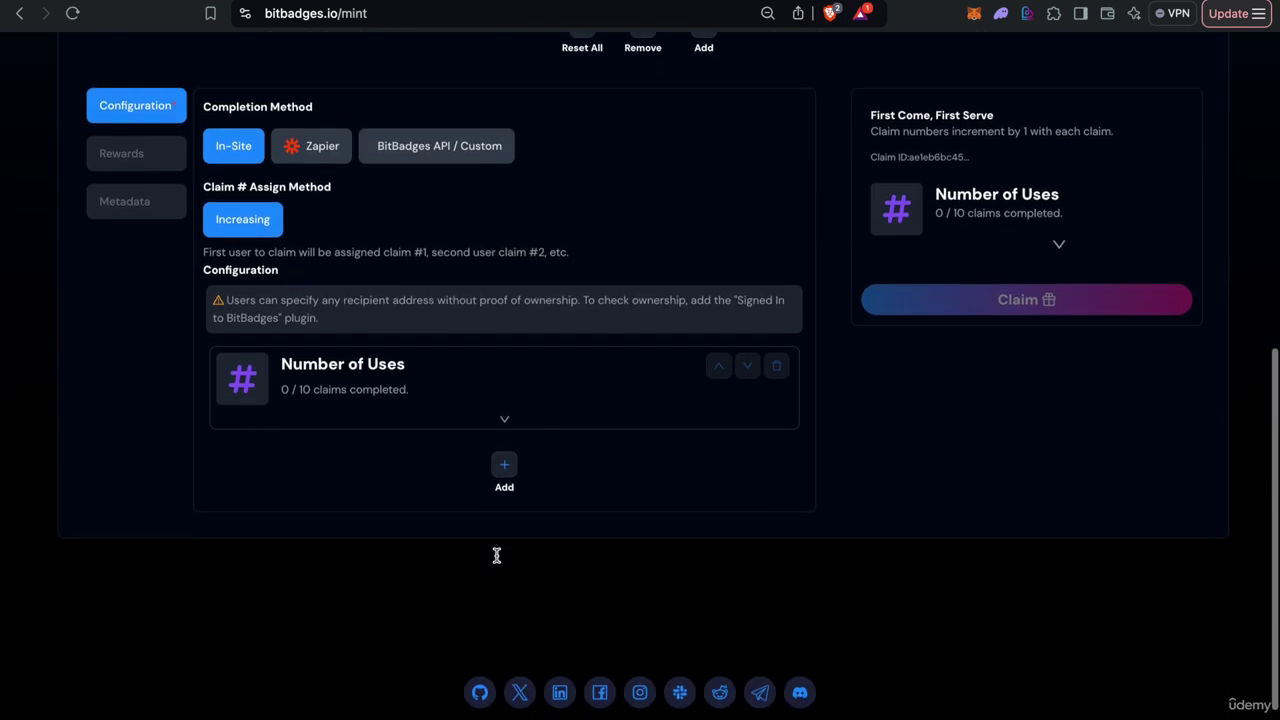
scroll(403, 463, up, 3)
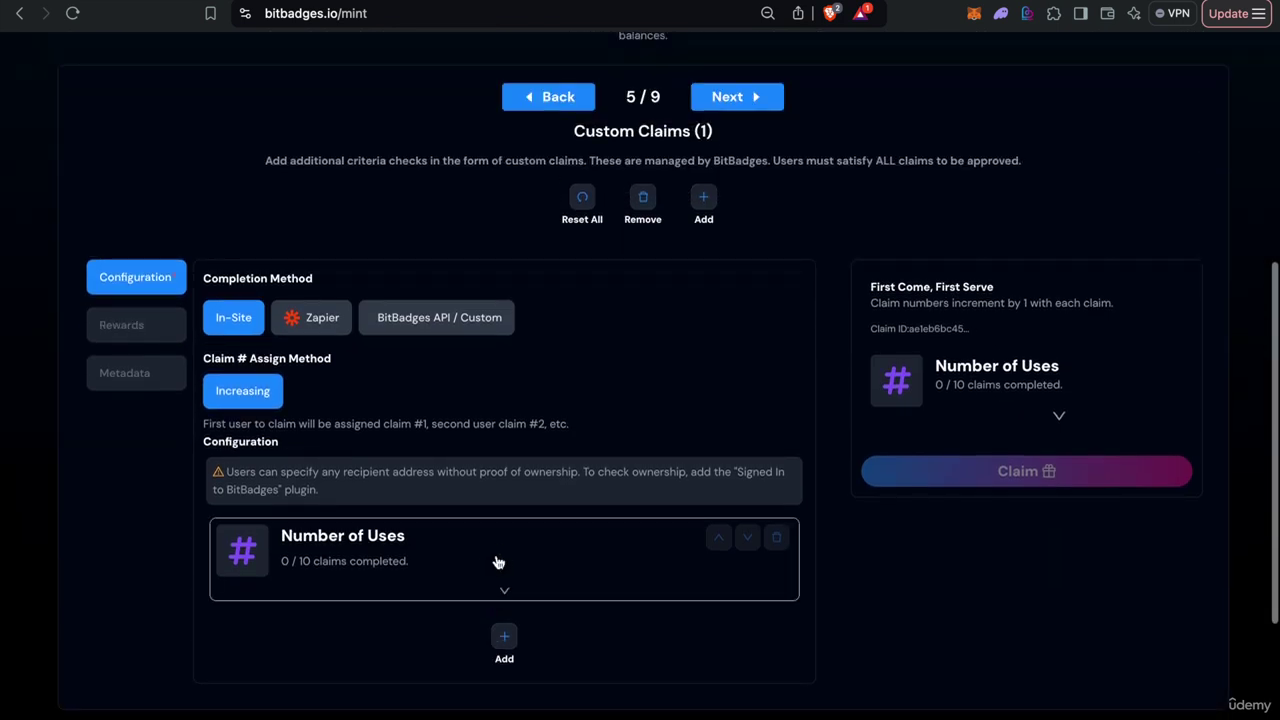
Step: Try a Badge / List Requirements plugin with badge IDs 1-20, then hide the plugin list
click(504, 636)
scroll(503, 450, down, 3)
click(657, 614)
scroll(657, 614, down, 3)
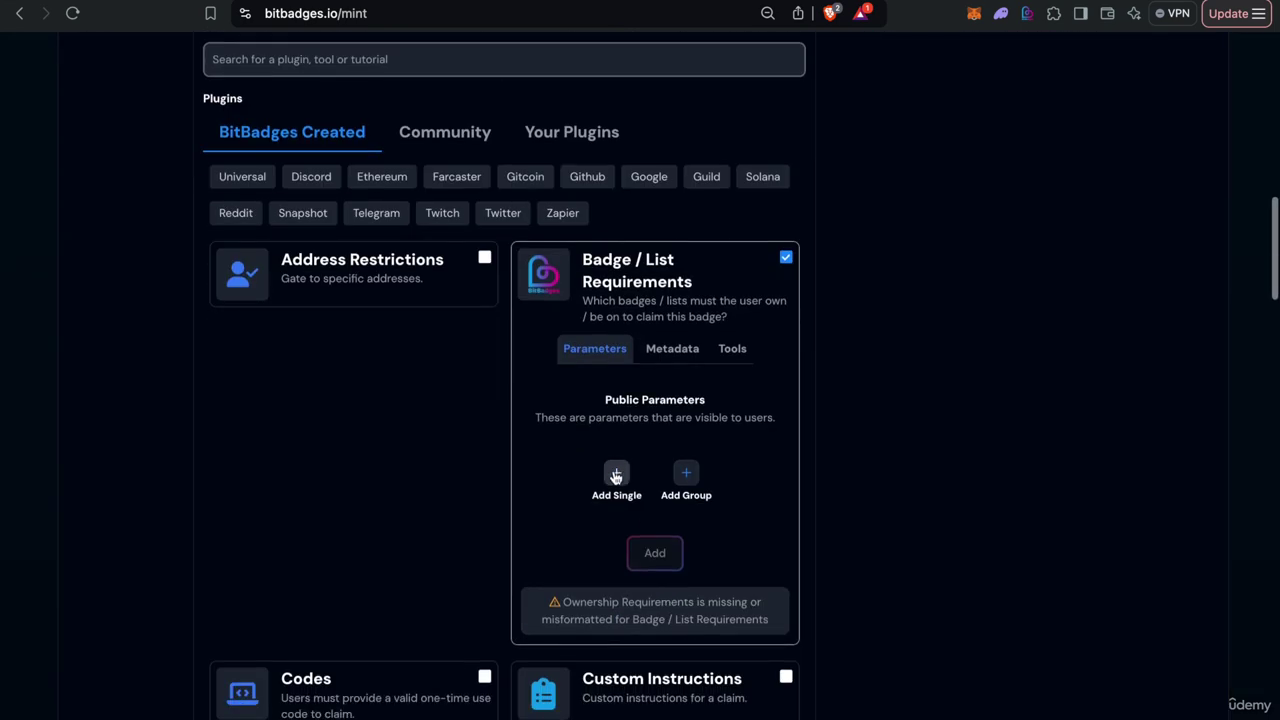
click(616, 476)
scroll(614, 486, down, 3)
click(623, 498)
scroll(623, 505, down, 5)
click(648, 511)
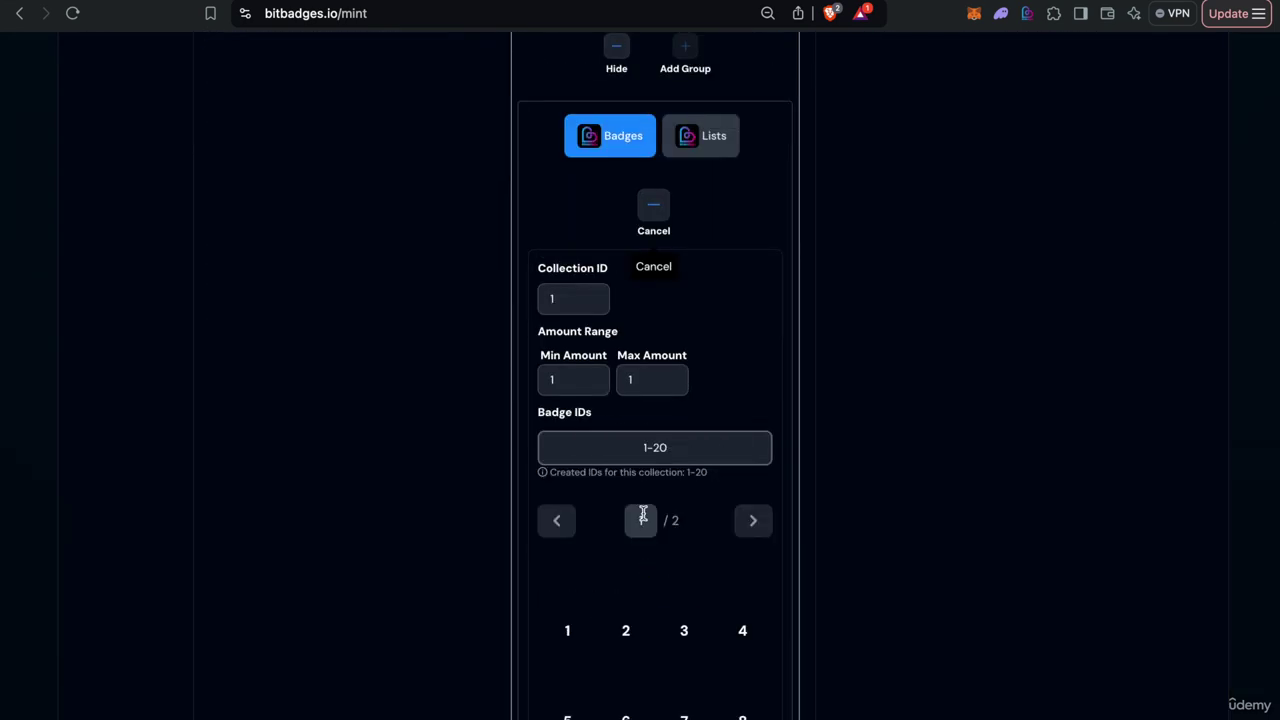
scroll(643, 514, up, 10)
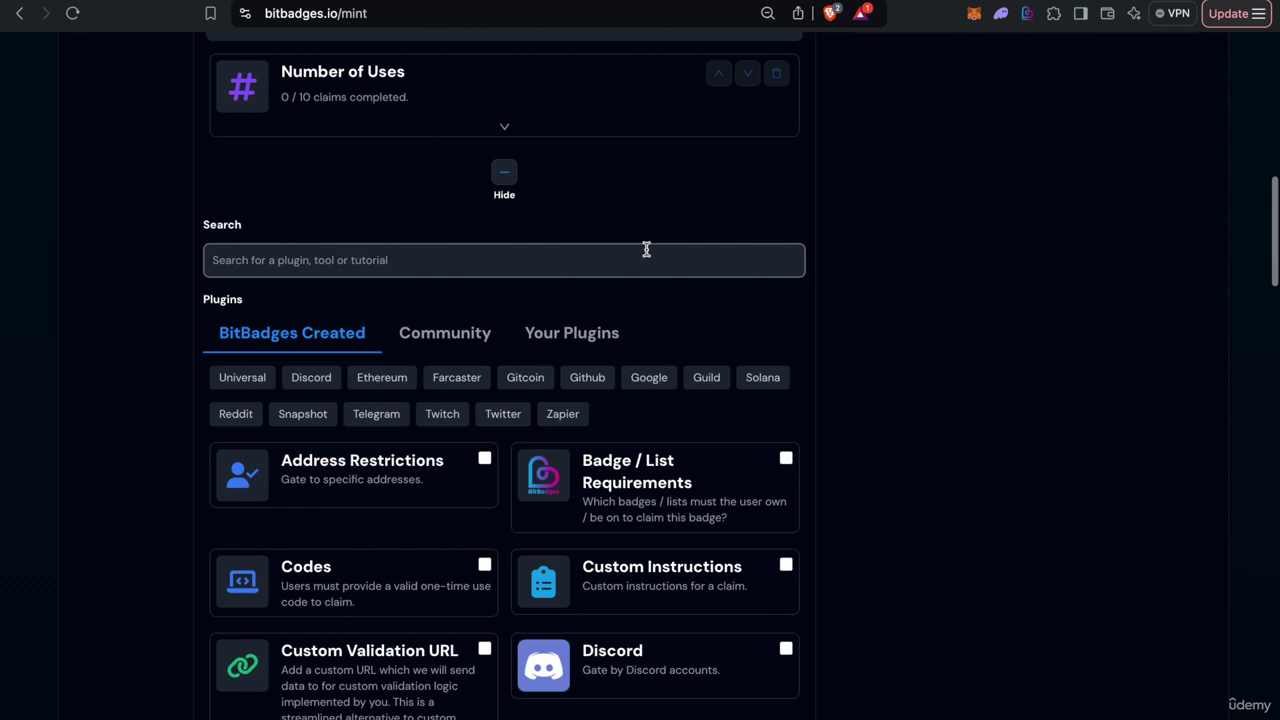
scroll(600, 300, up, 2)
click(508, 355)
scroll(650, 200, up, 2)
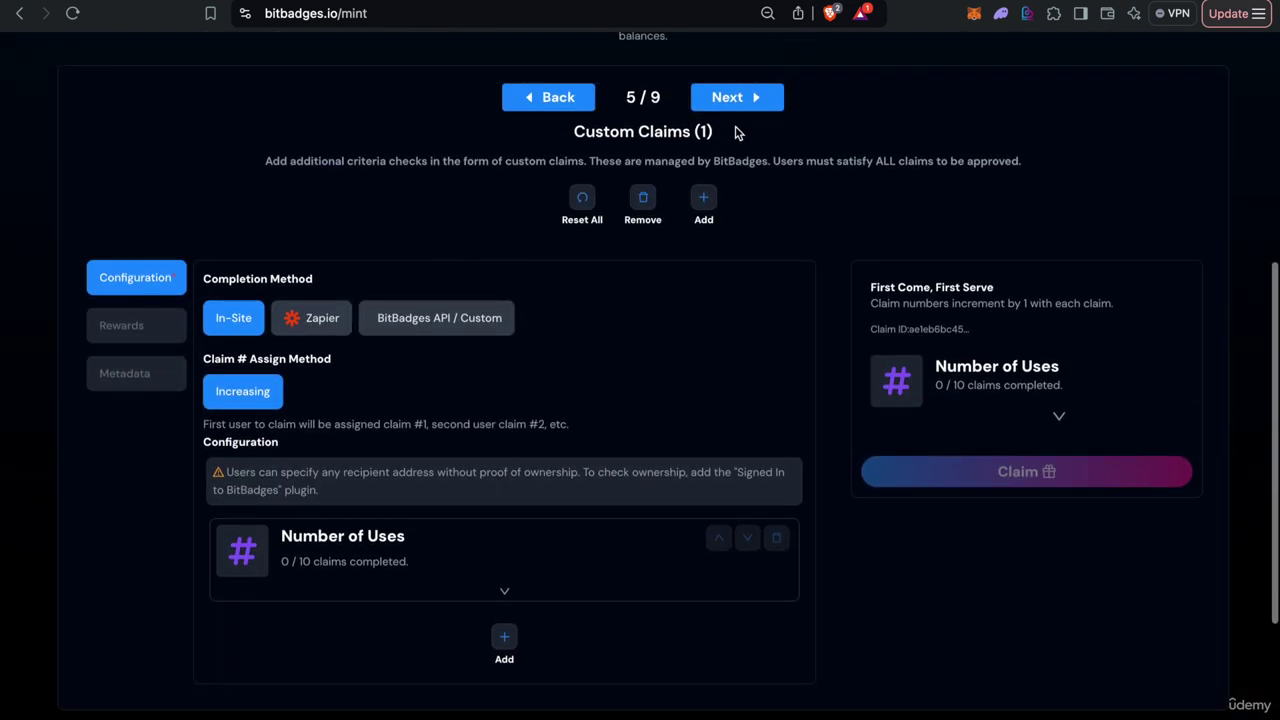
click(739, 100)
Step: In the on-chain Approval Criteria, toggle zero-knowledge proofs on and back off
click(724, 187)
click(724, 188)
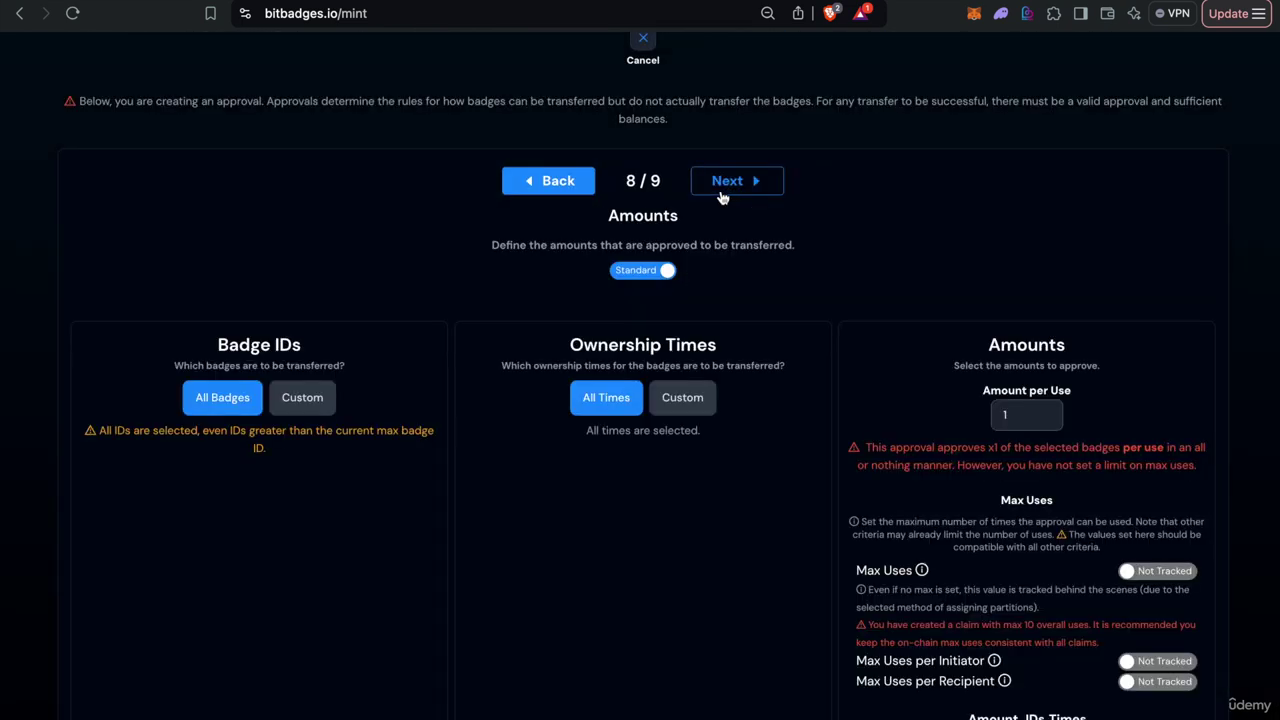
click(543, 191)
scroll(551, 417, down, 3)
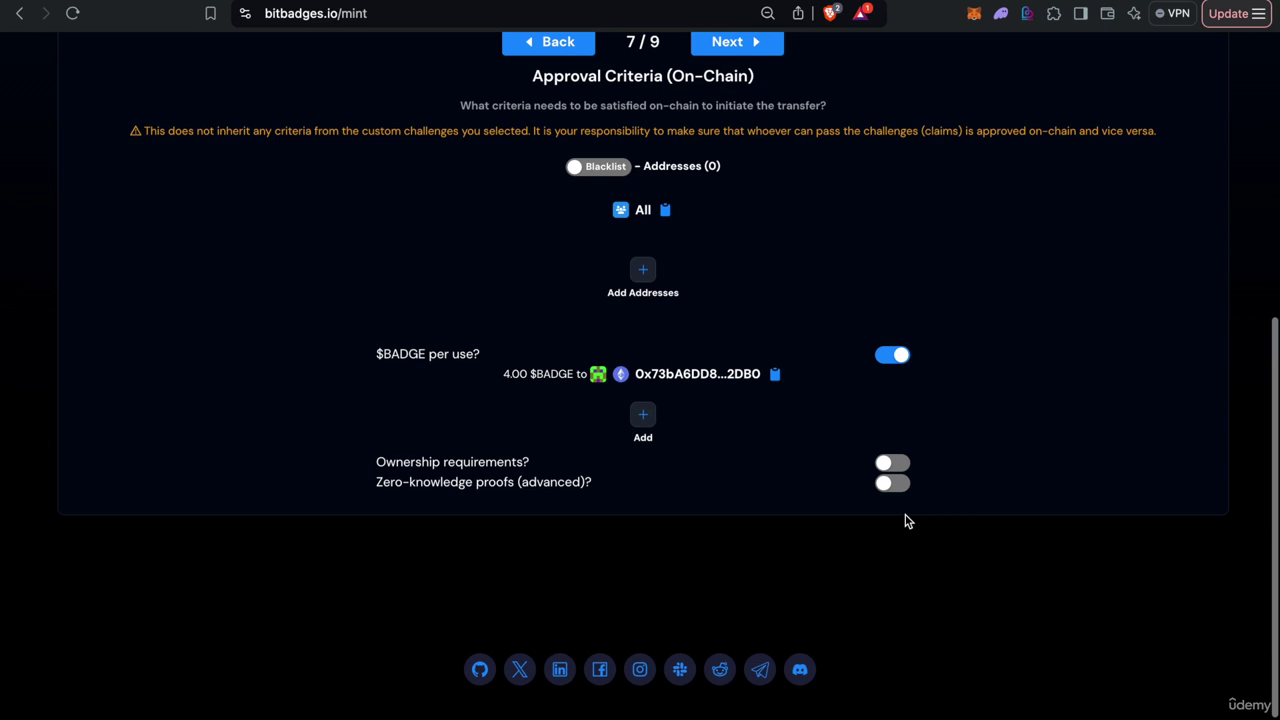
click(889, 484)
scroll(903, 487, down, 3)
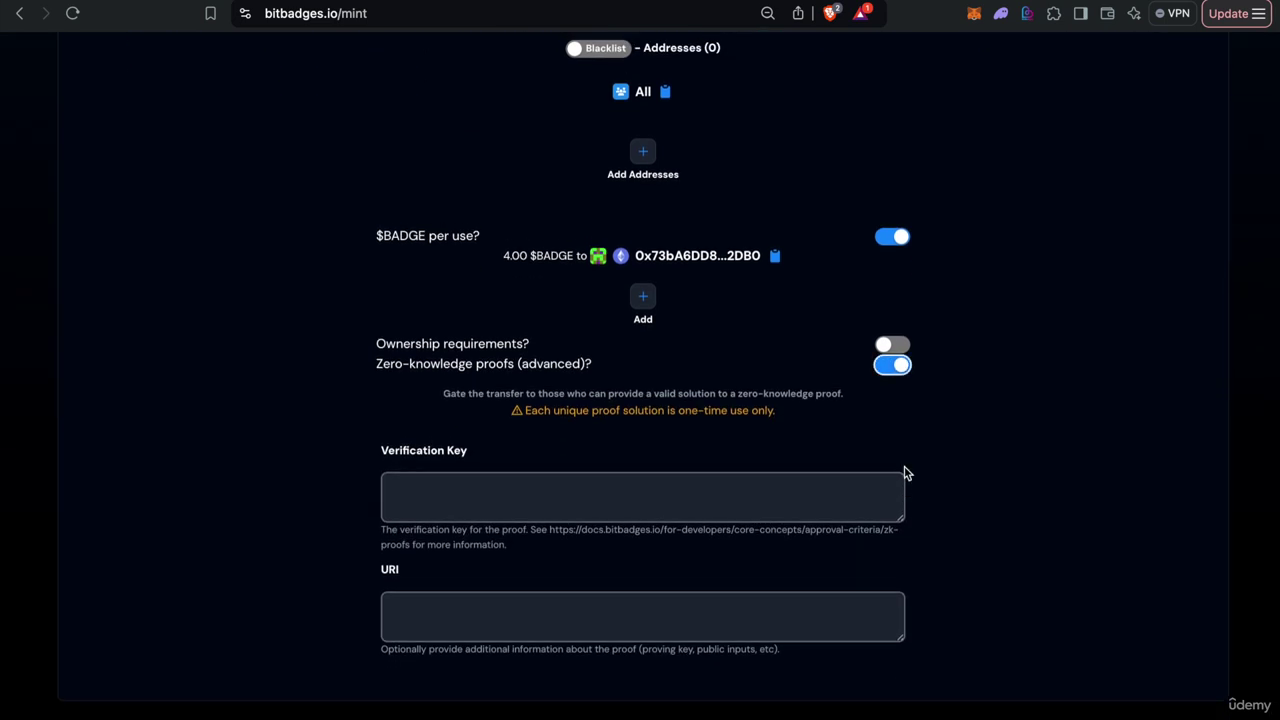
click(895, 367)
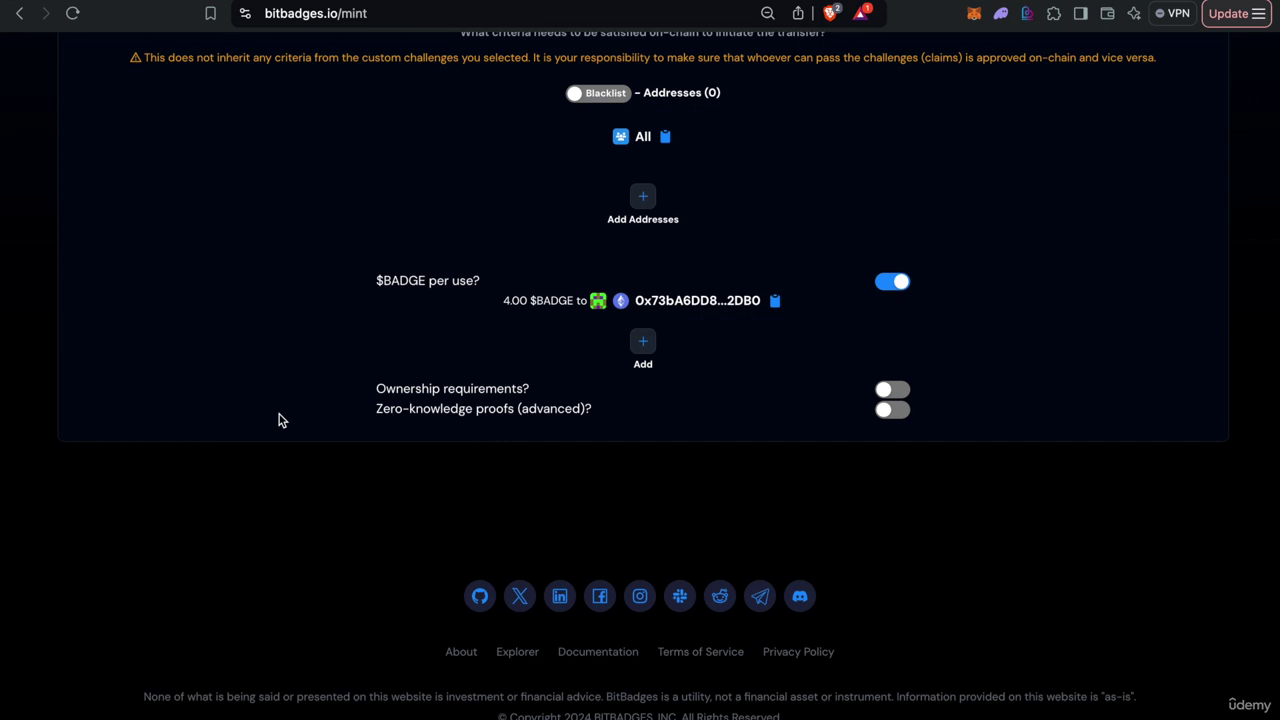
drag(278, 420, 611, 429)
click(614, 429)
scroll(906, 483, up, 2)
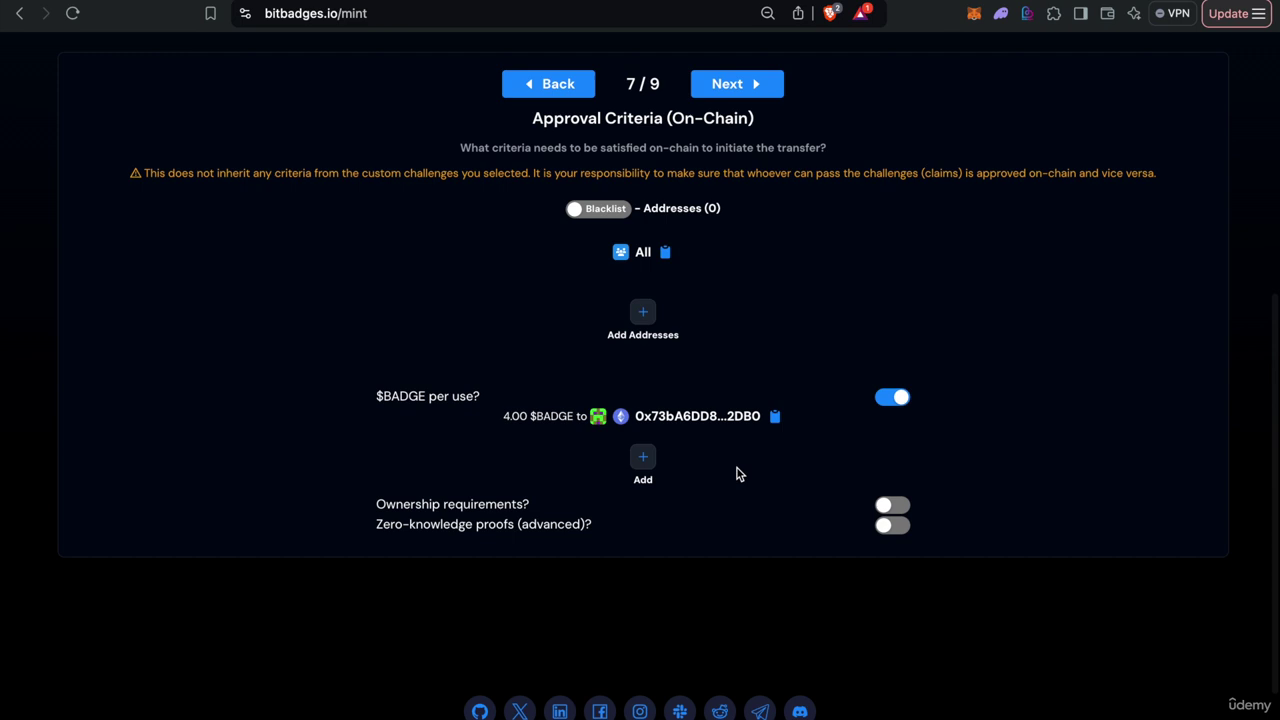
Step: Return to the Custom Claims step and add a Codes plugin with 10 codes
click(576, 90)
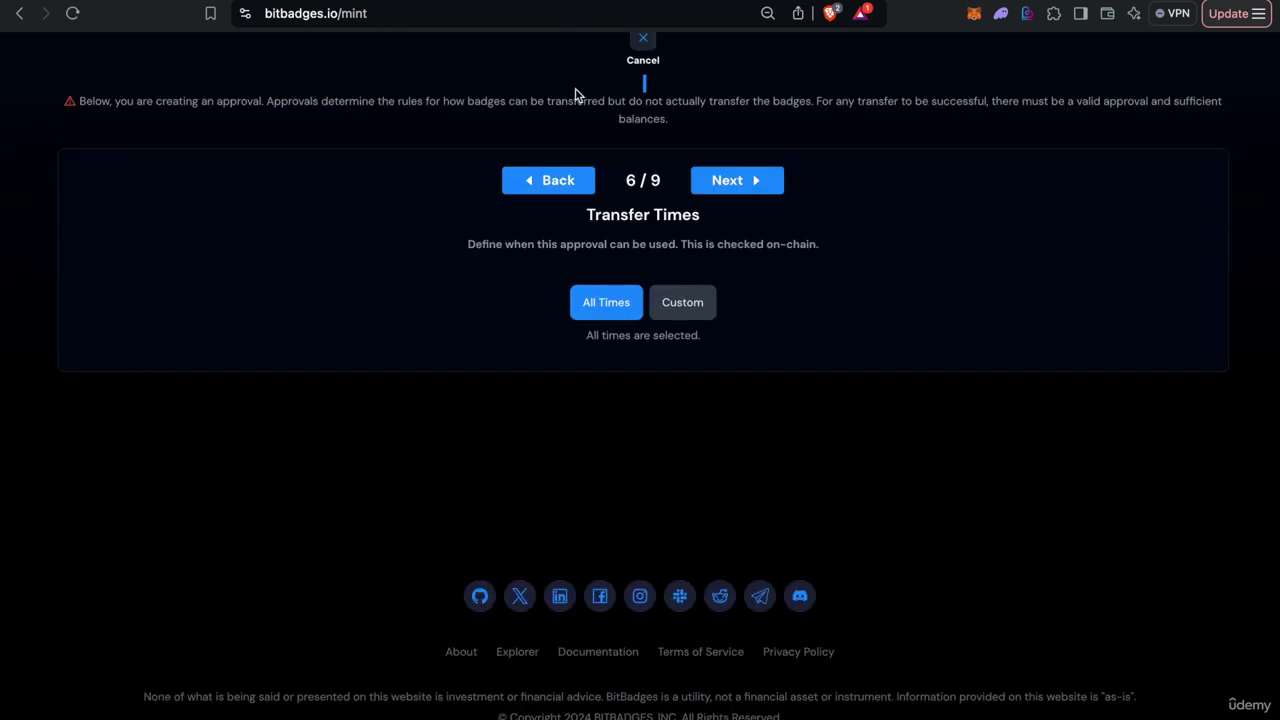
click(565, 175)
scroll(563, 176, down, 1)
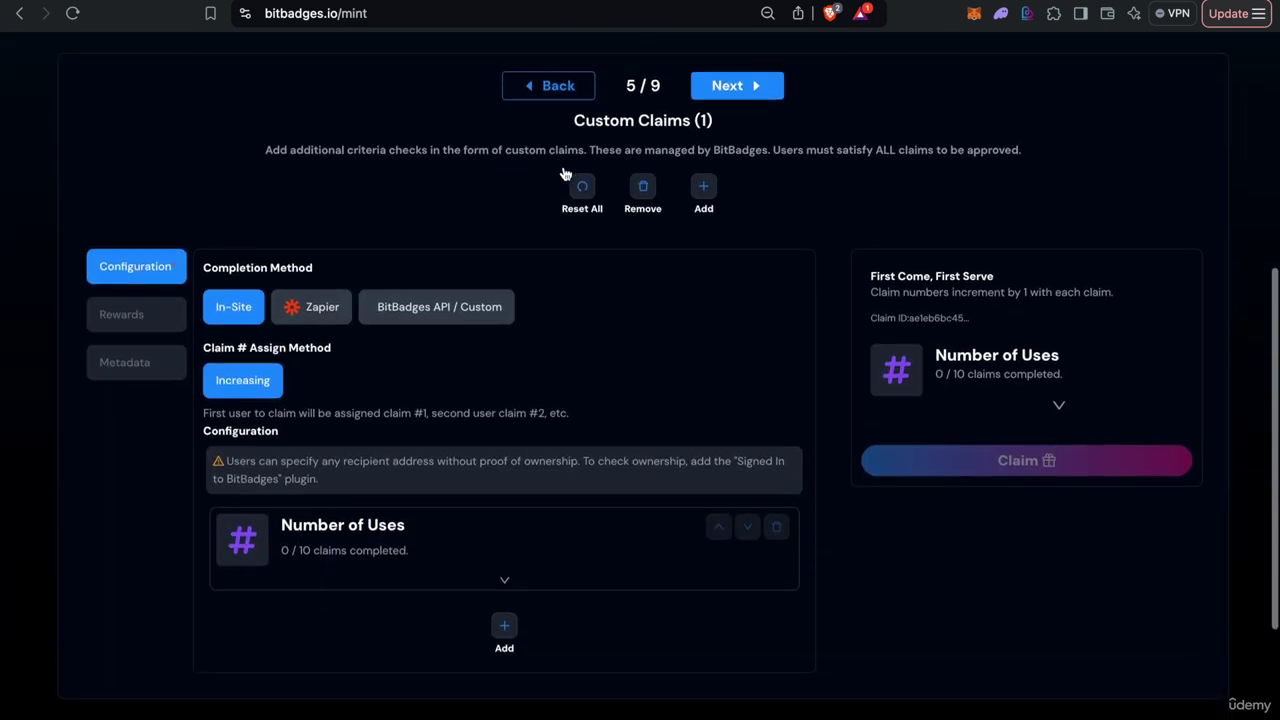
click(503, 623)
scroll(503, 628, down, 5)
click(380, 556)
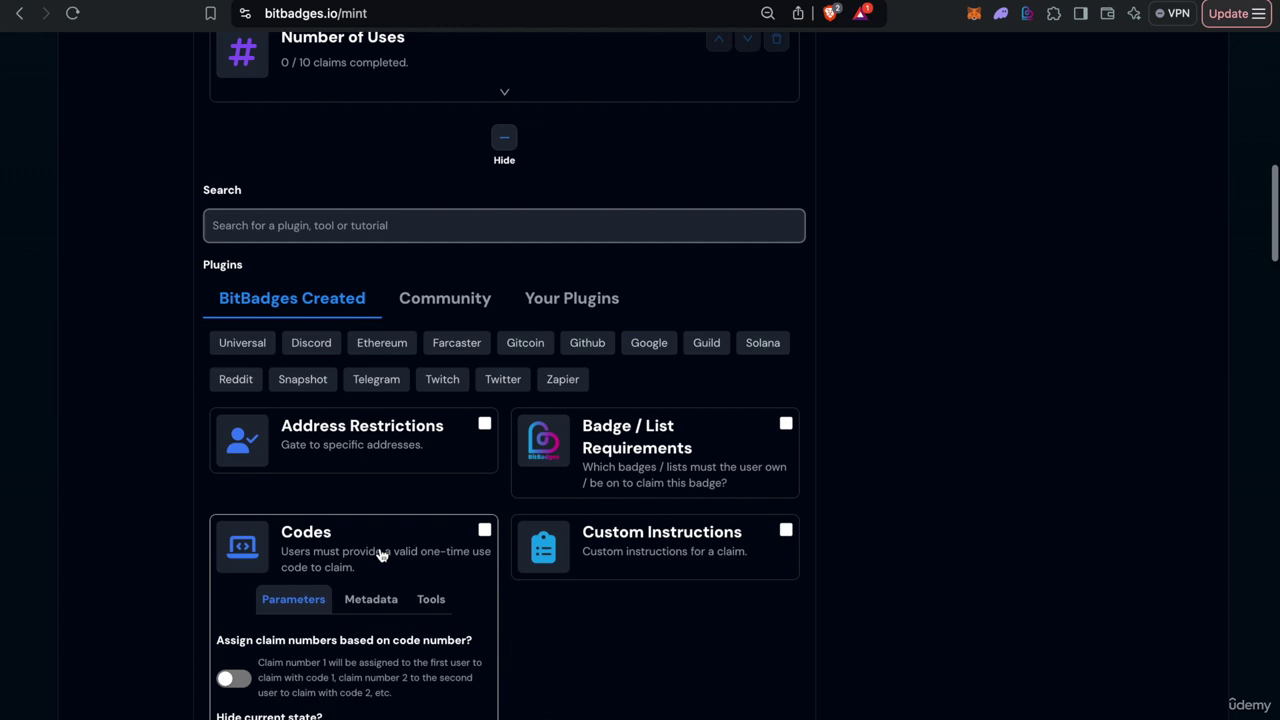
scroll(380, 550, down, 3)
double_click(357, 690)
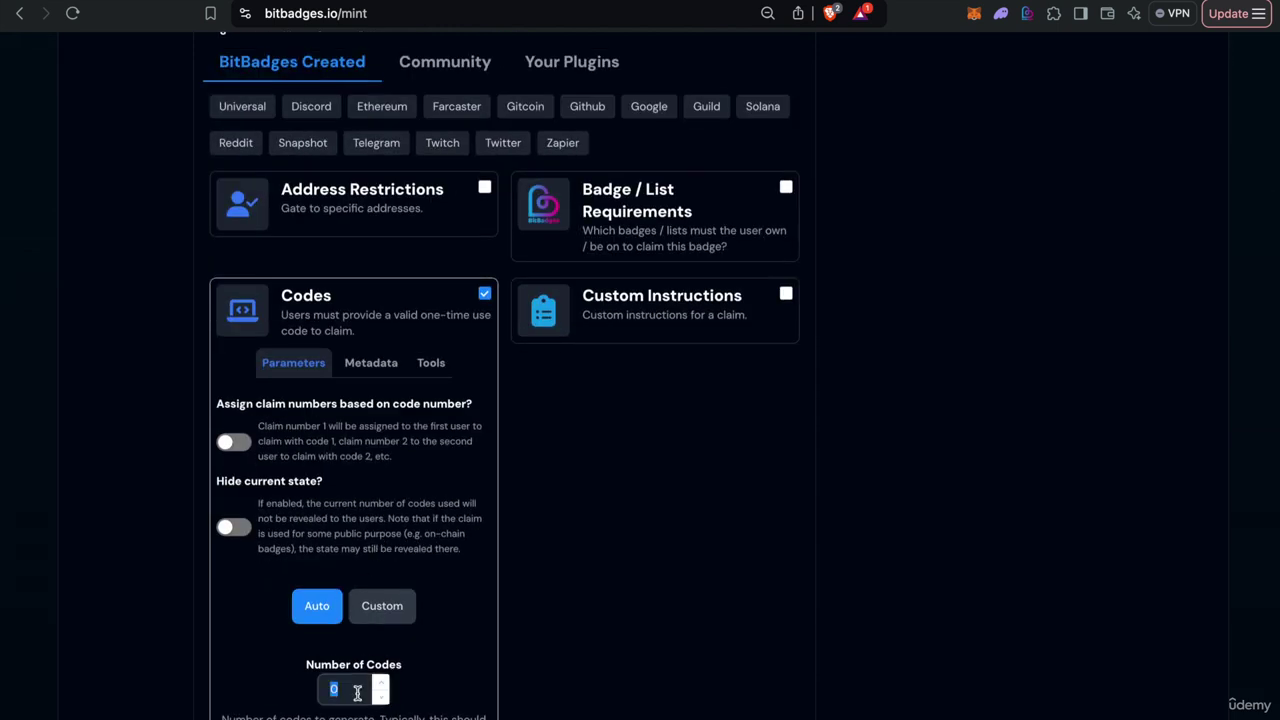
scroll(357, 692, down, 1)
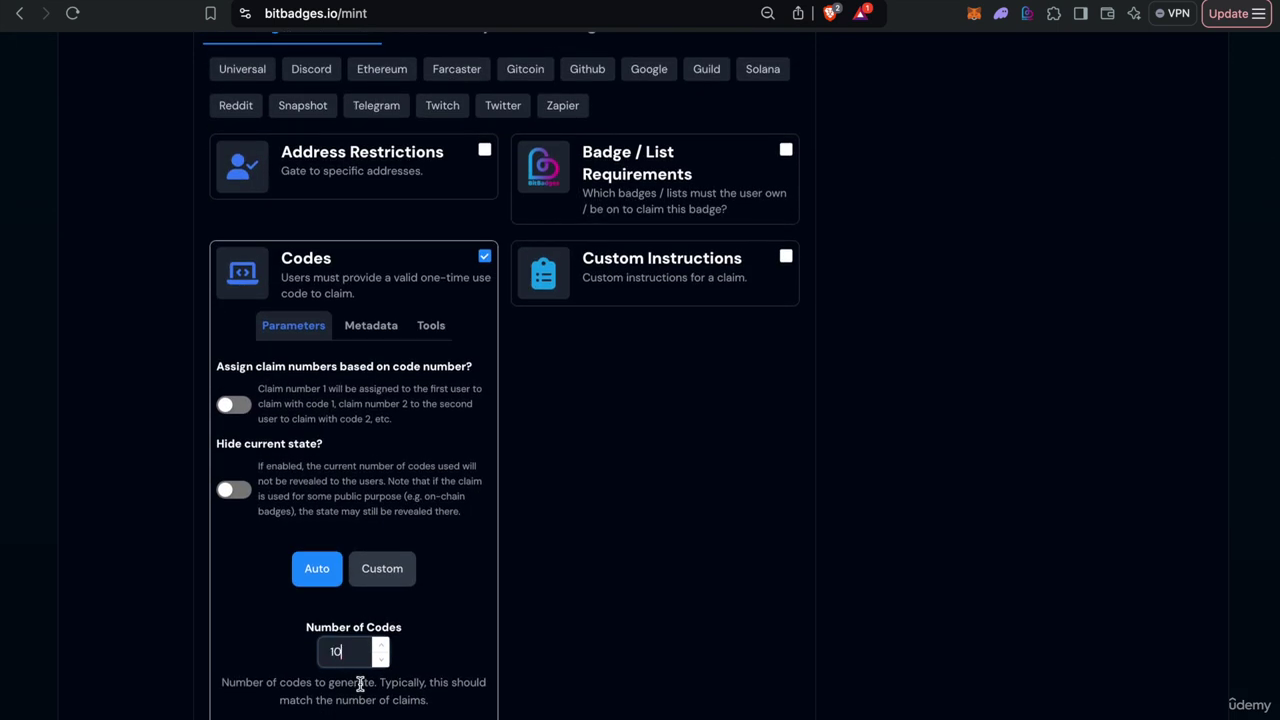
text(10)
scroll(382, 591, down, 3)
Step: Page through the generated codes in the Distribute view, then close it
click(354, 651)
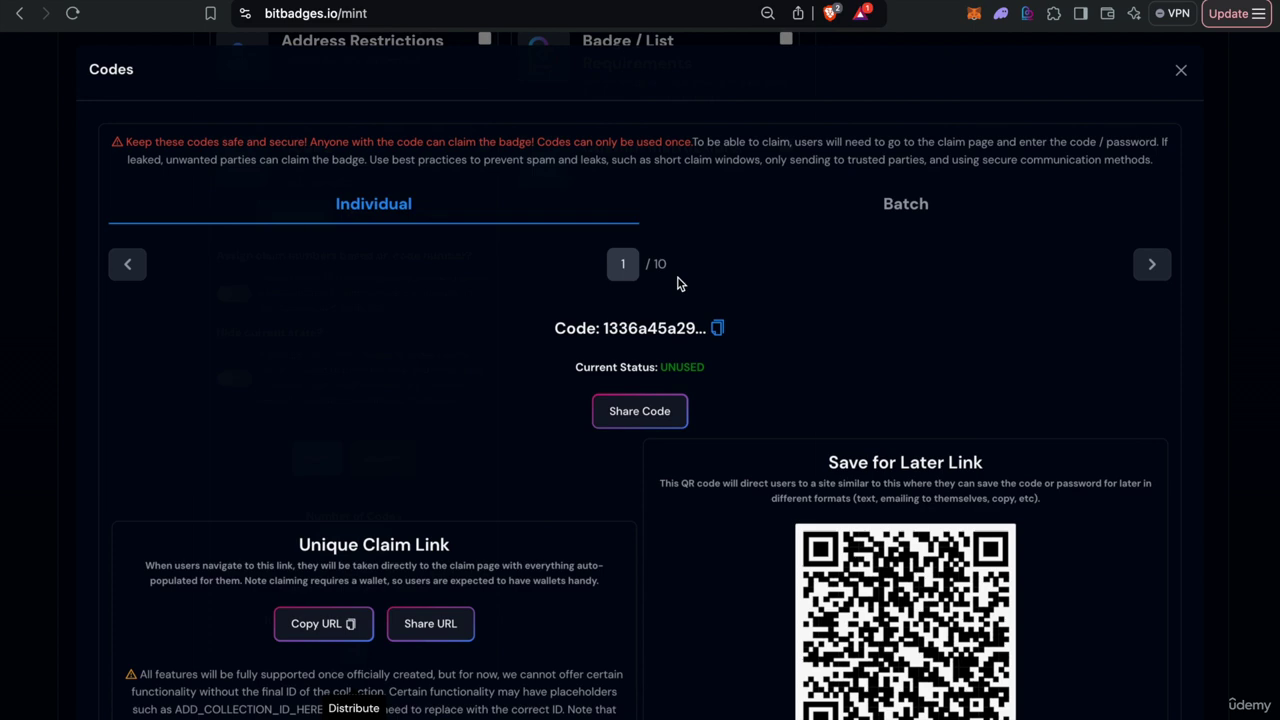
scroll(766, 606, down, 5)
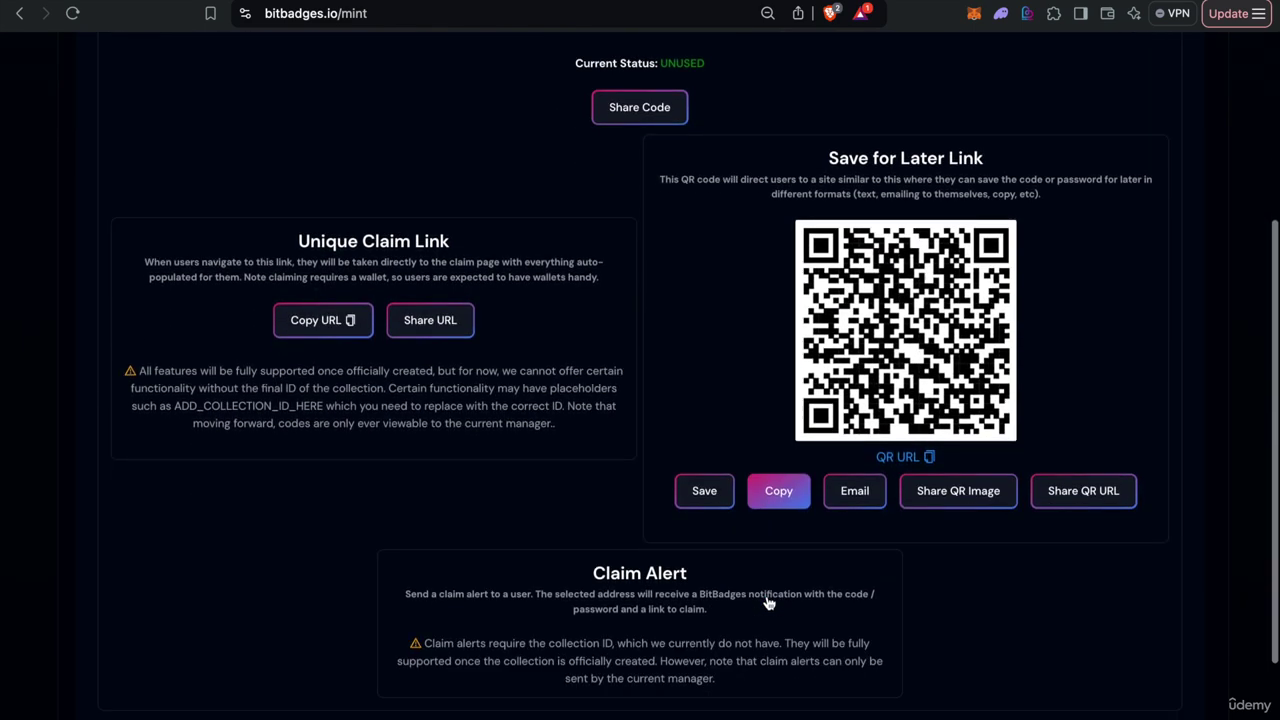
scroll(930, 458, up, 5)
click(1152, 264)
click(1152, 264)
click(1152, 264)
click(1152, 264)
click(1152, 264)
click(1152, 264)
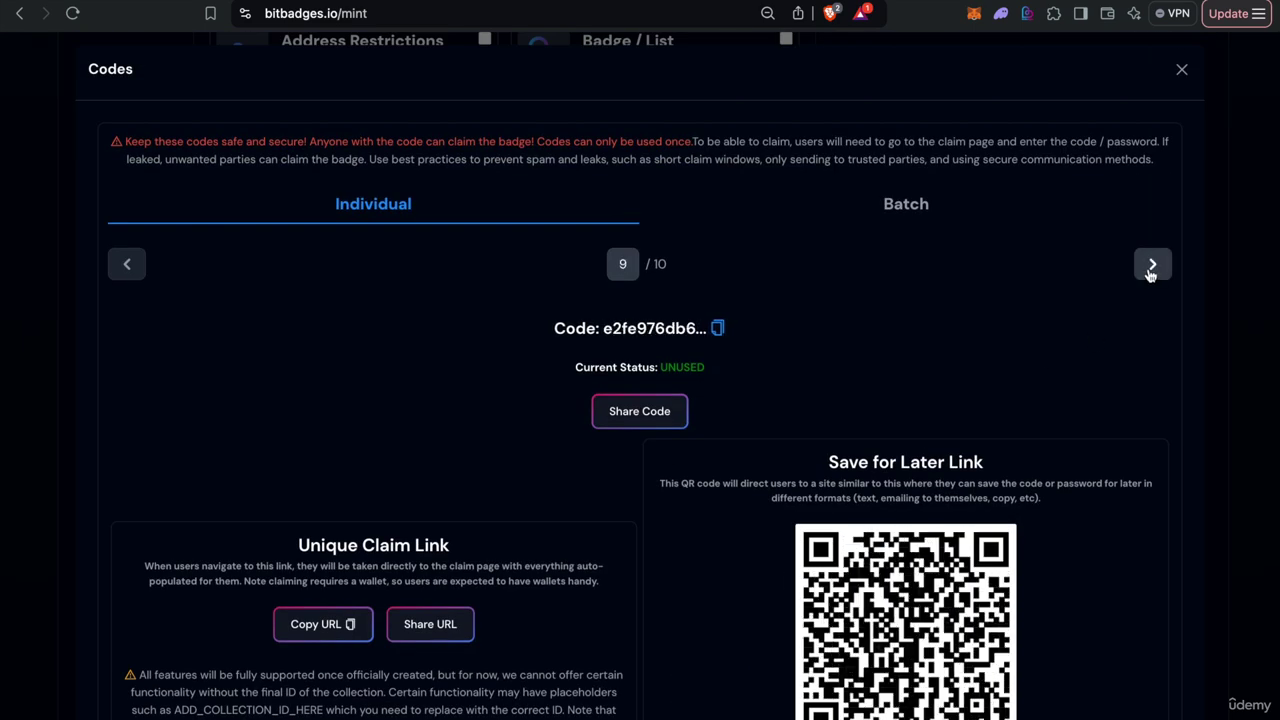
click(1152, 264)
click(1152, 264)
click(1260, 346)
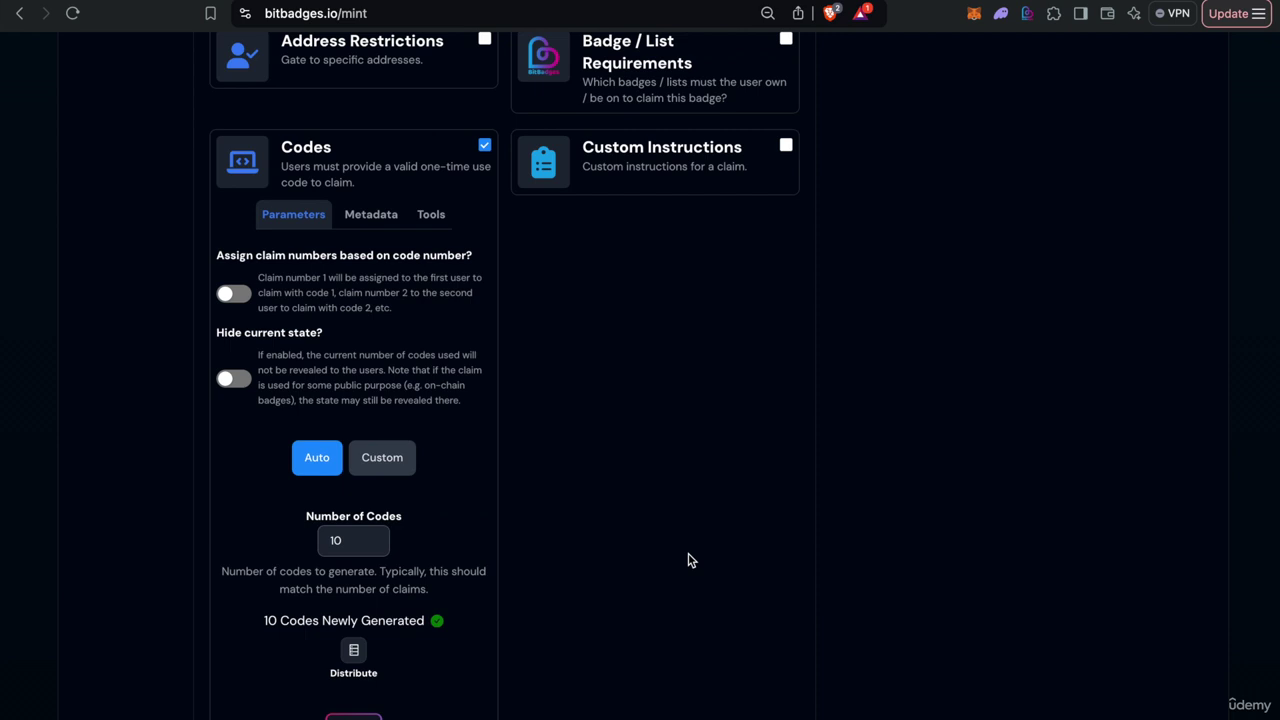
Step: Remove the Codes plugin so only Number of Uses remains, and collapse the plugin list
scroll(688, 560, down, 3)
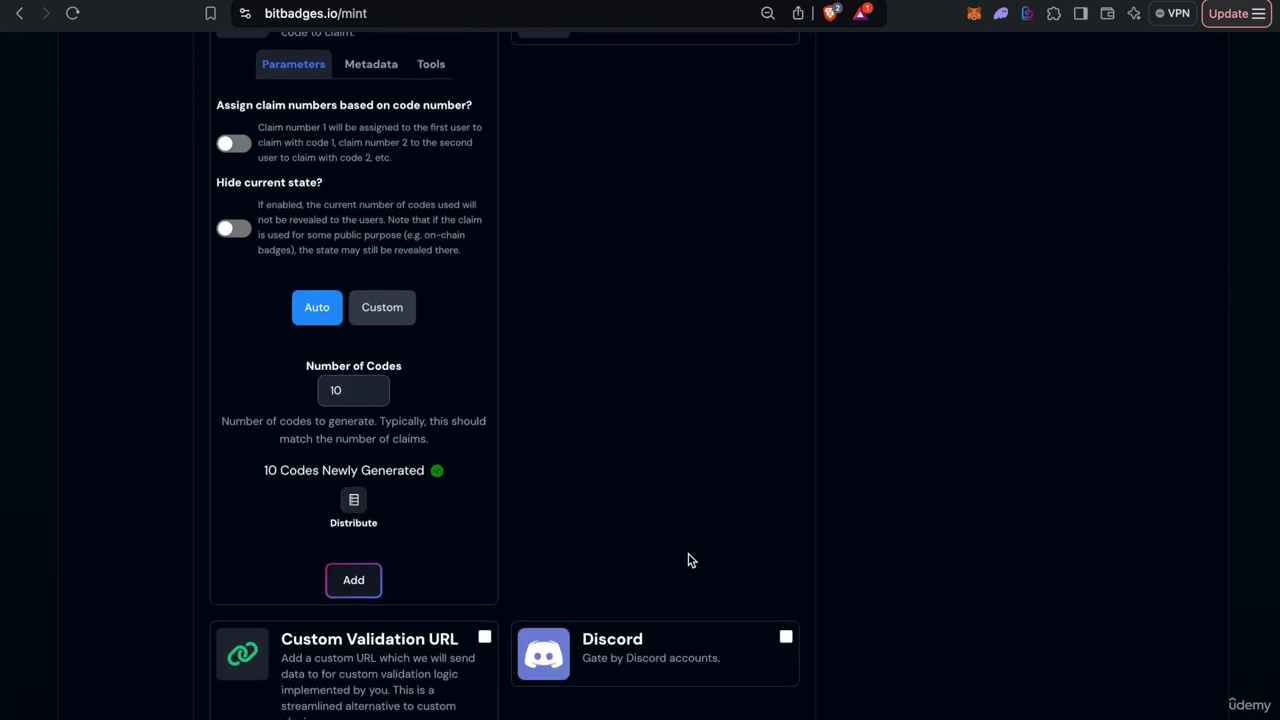
scroll(688, 560, up, 5)
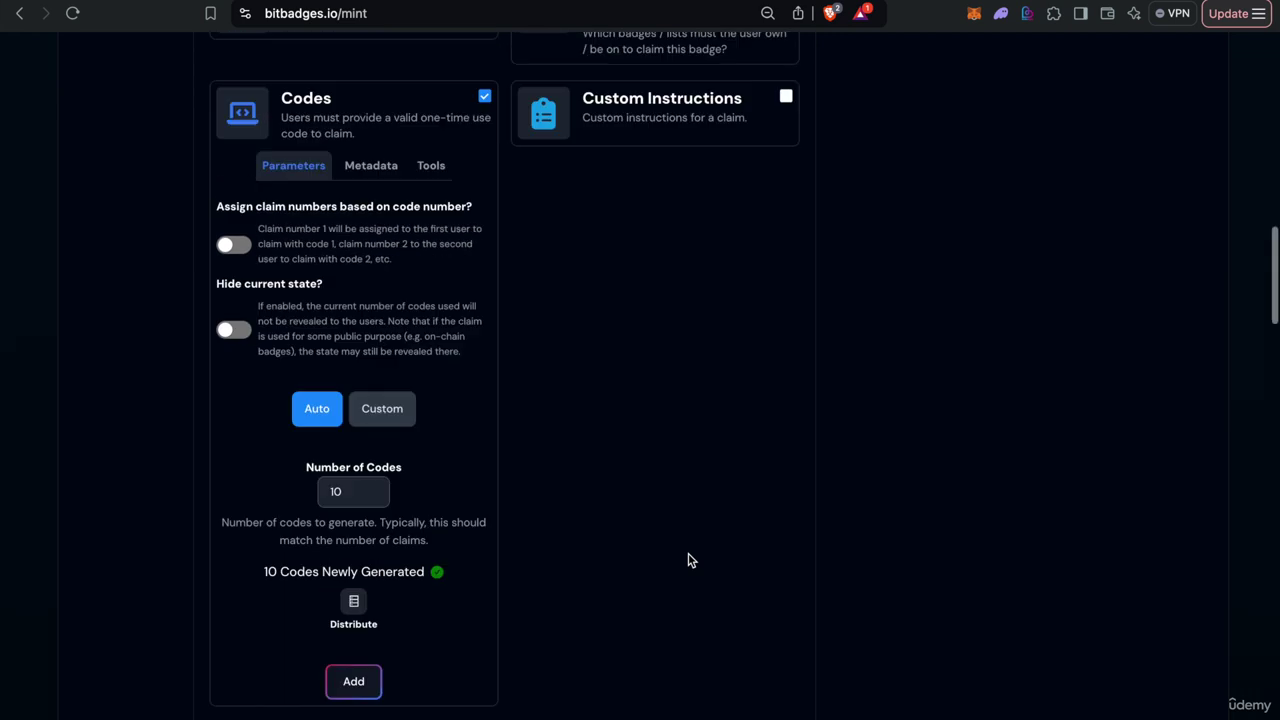
click(380, 283)
scroll(378, 284, up, 1)
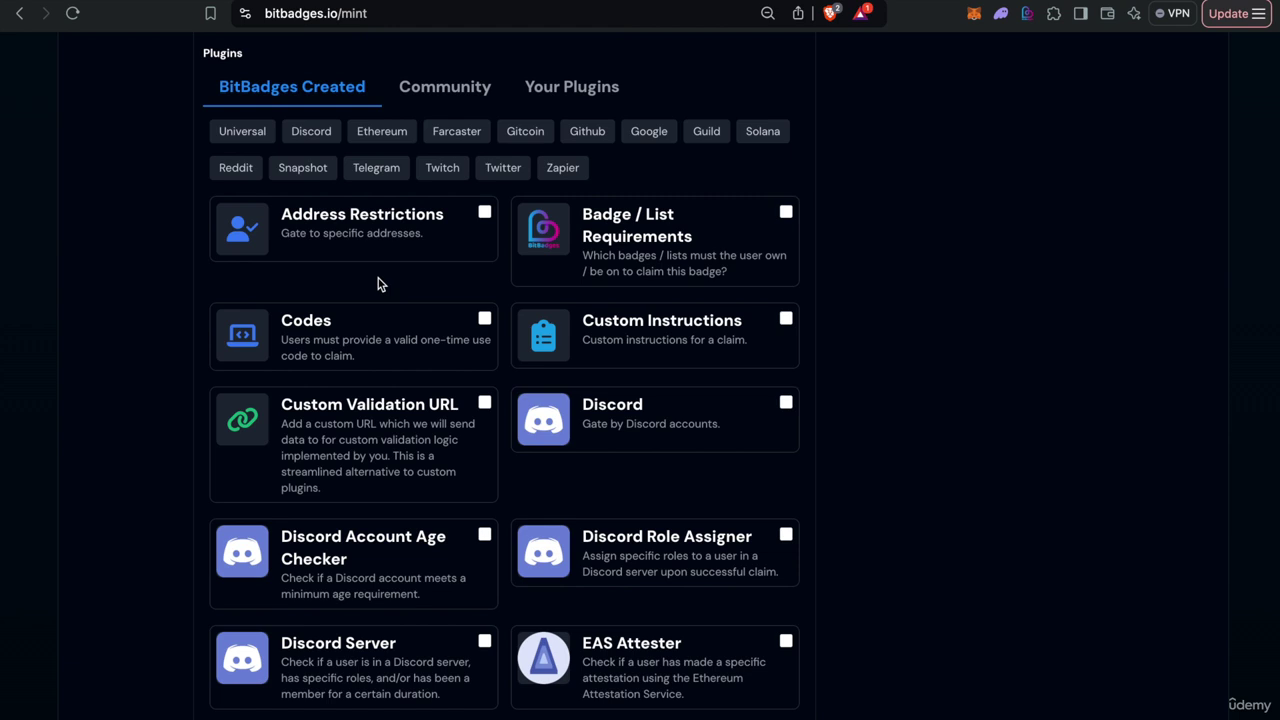
scroll(378, 283, up, 2)
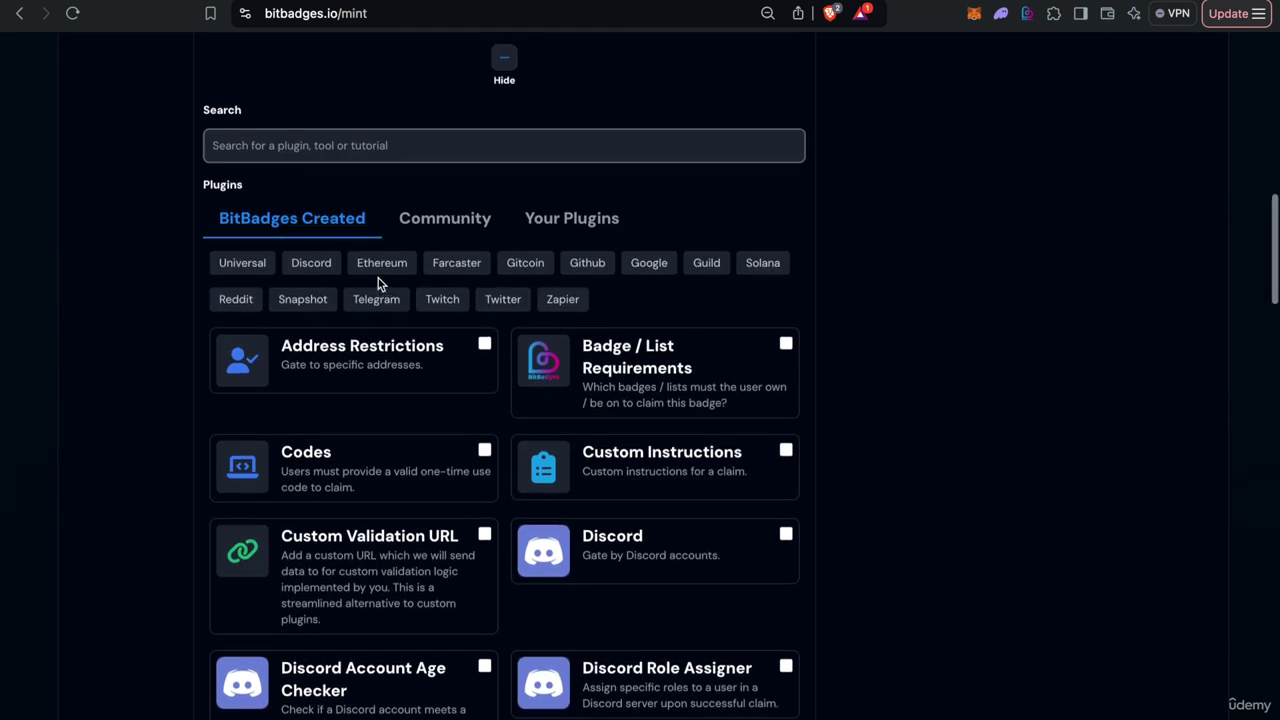
scroll(378, 284, up, 1)
scroll(378, 284, up, 1)
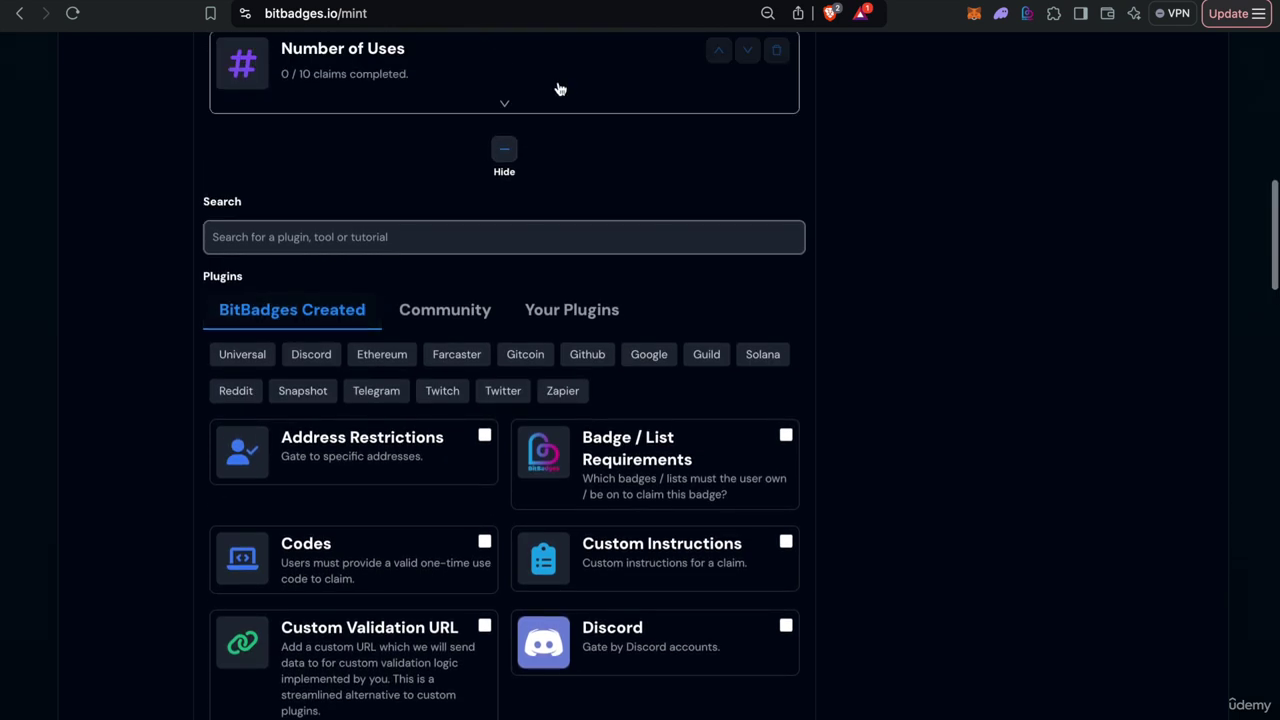
click(505, 150)
scroll(505, 150, up, 5)
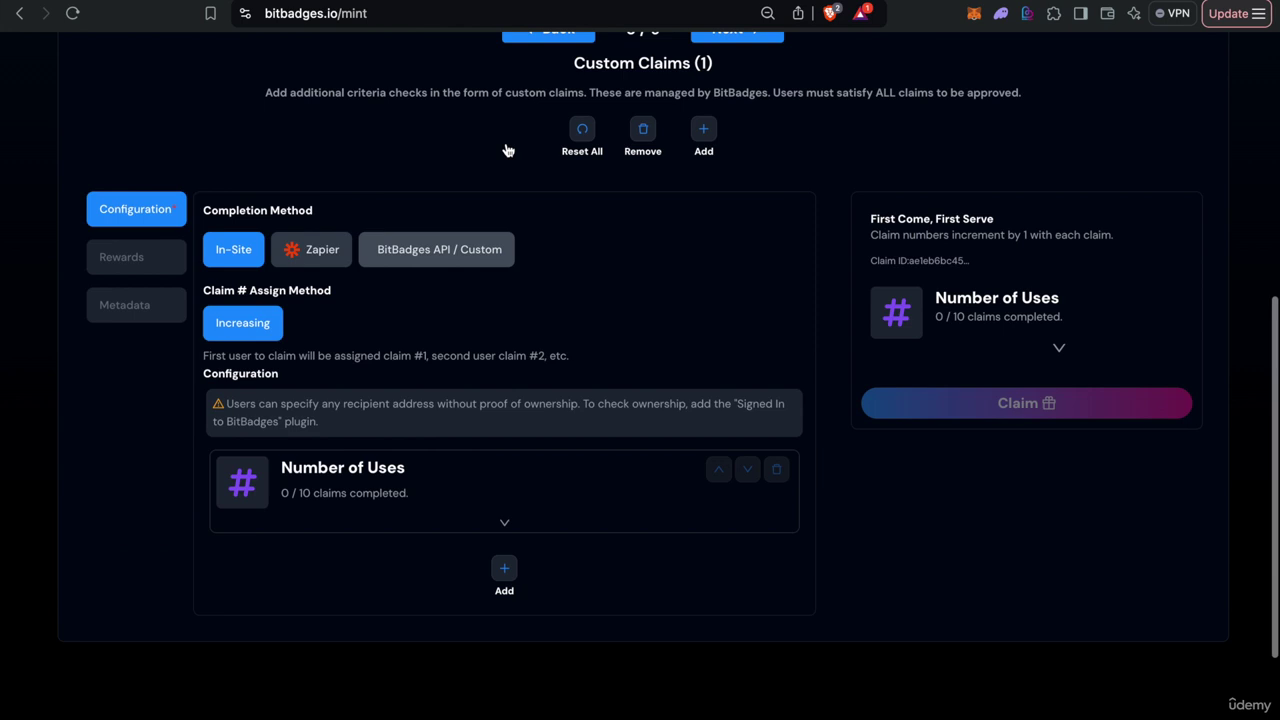
Step: On the Amounts step, transfer badge ID 1, incrementing for each of 10 recipients
click(736, 127)
click(730, 186)
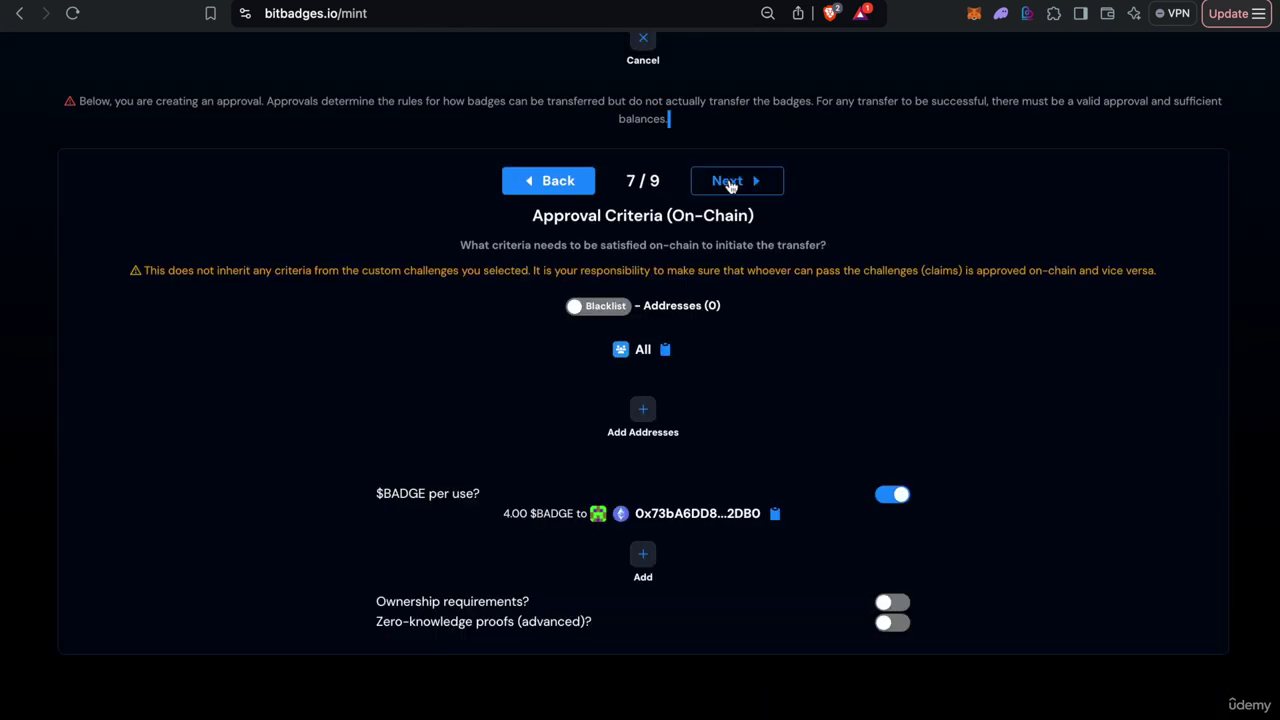
click(733, 186)
click(302, 398)
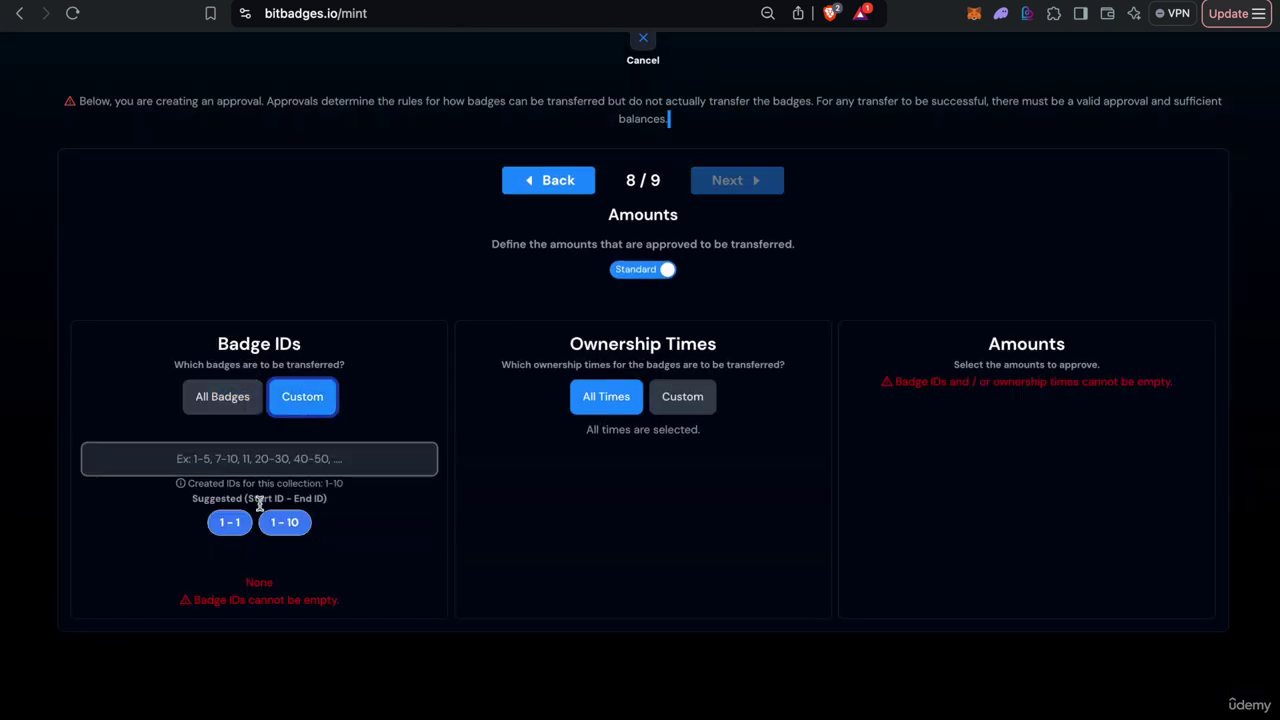
scroll(309, 560, down, 2)
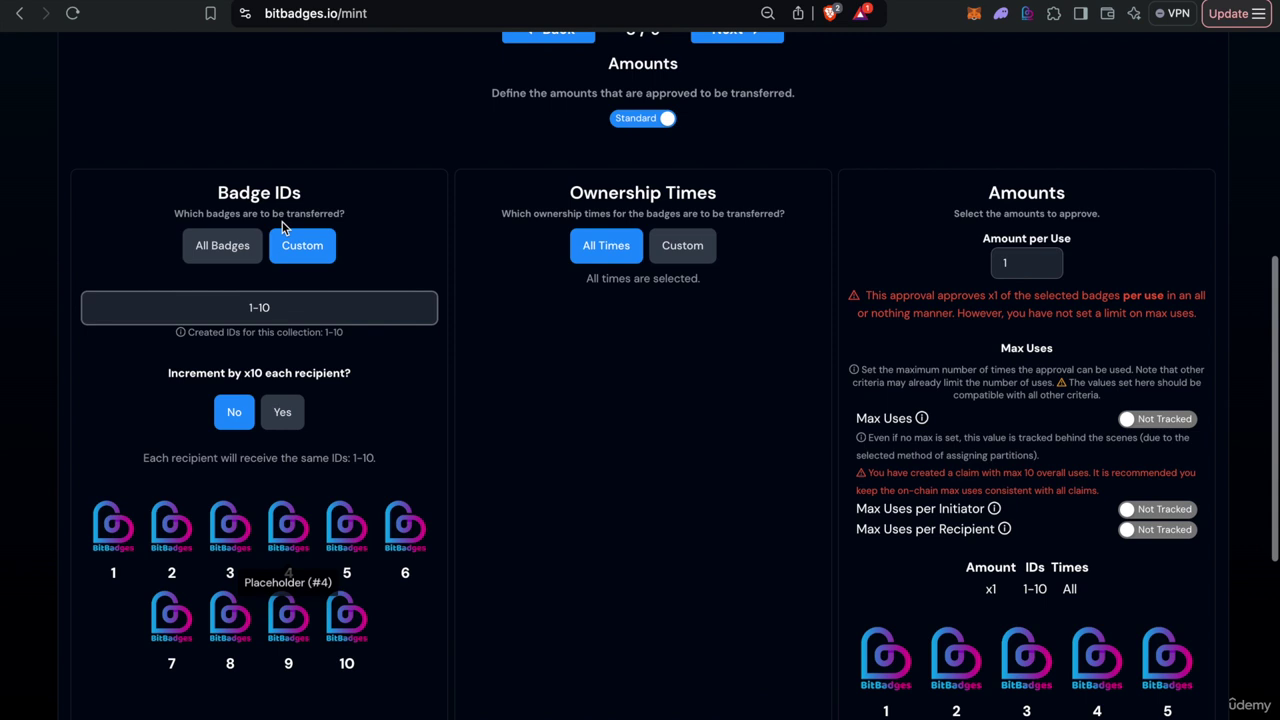
scroll(666, 400, down, 1)
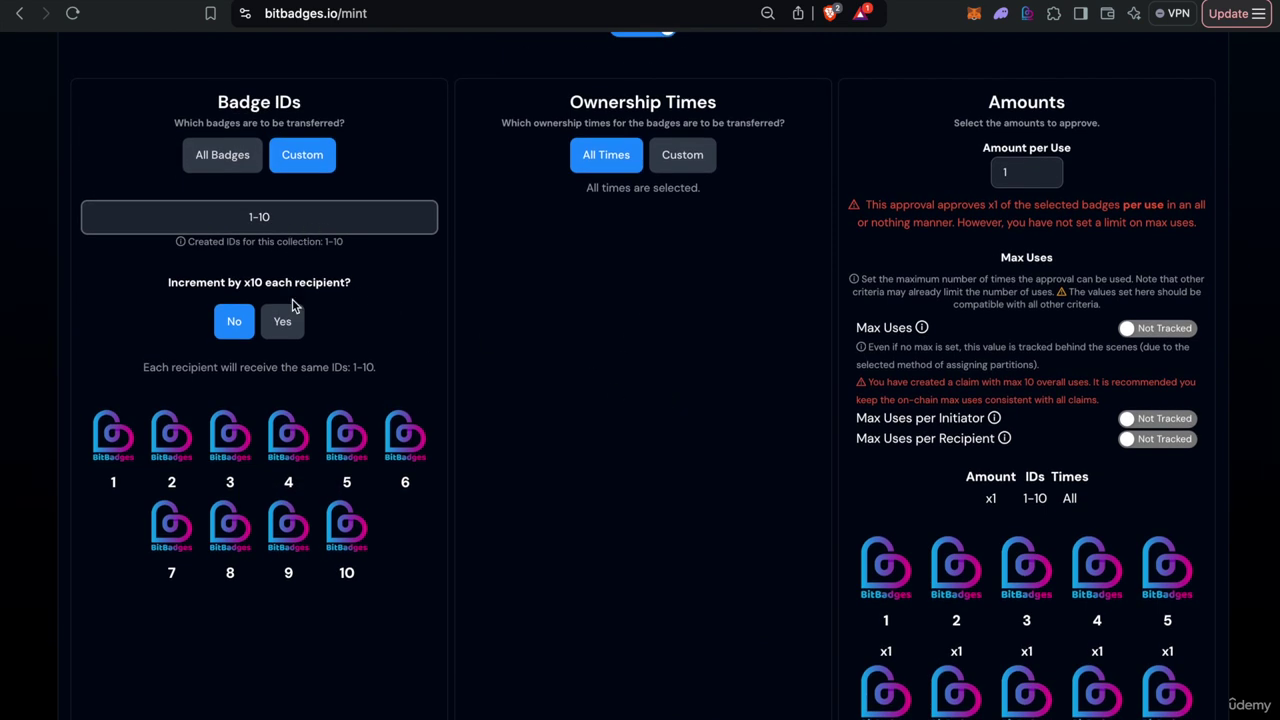
click(294, 217)
key(BackSpace)
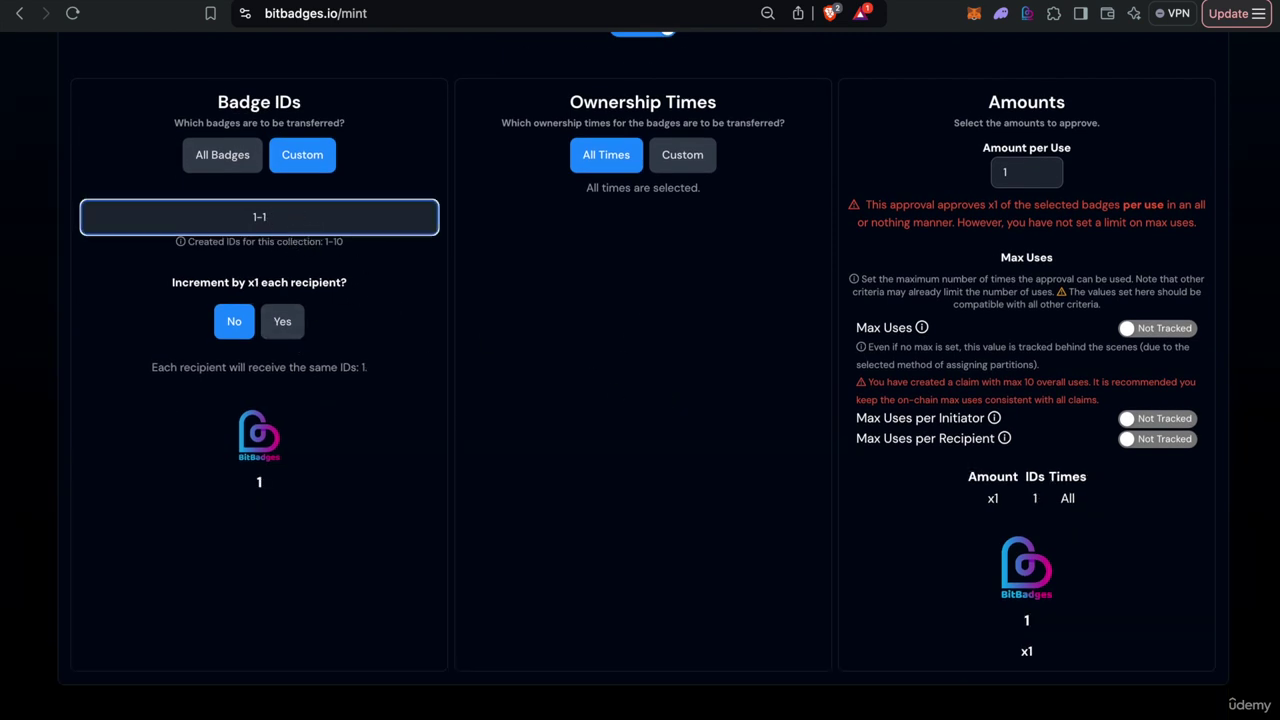
click(288, 316)
click(260, 385)
text(0)
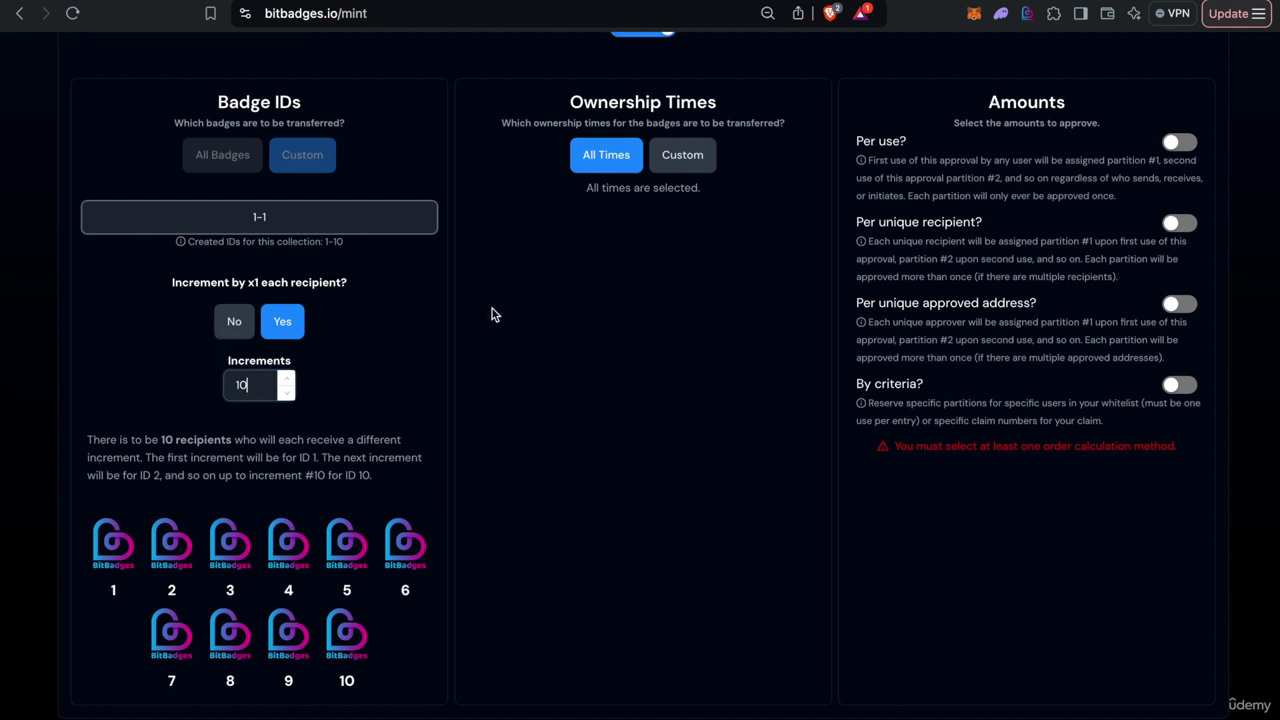
Step: Assign partitions per use of the approval and set overall max uses to 10
click(1180, 143)
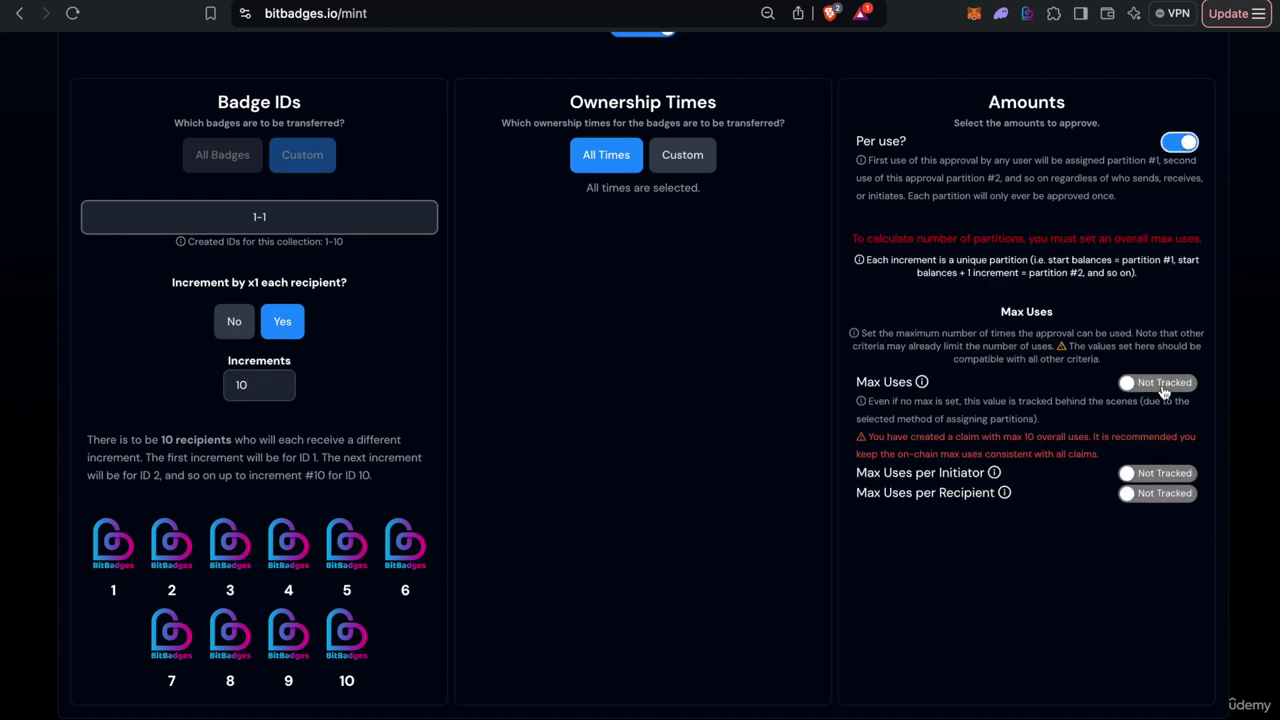
click(1163, 385)
click(1028, 466)
text(0)
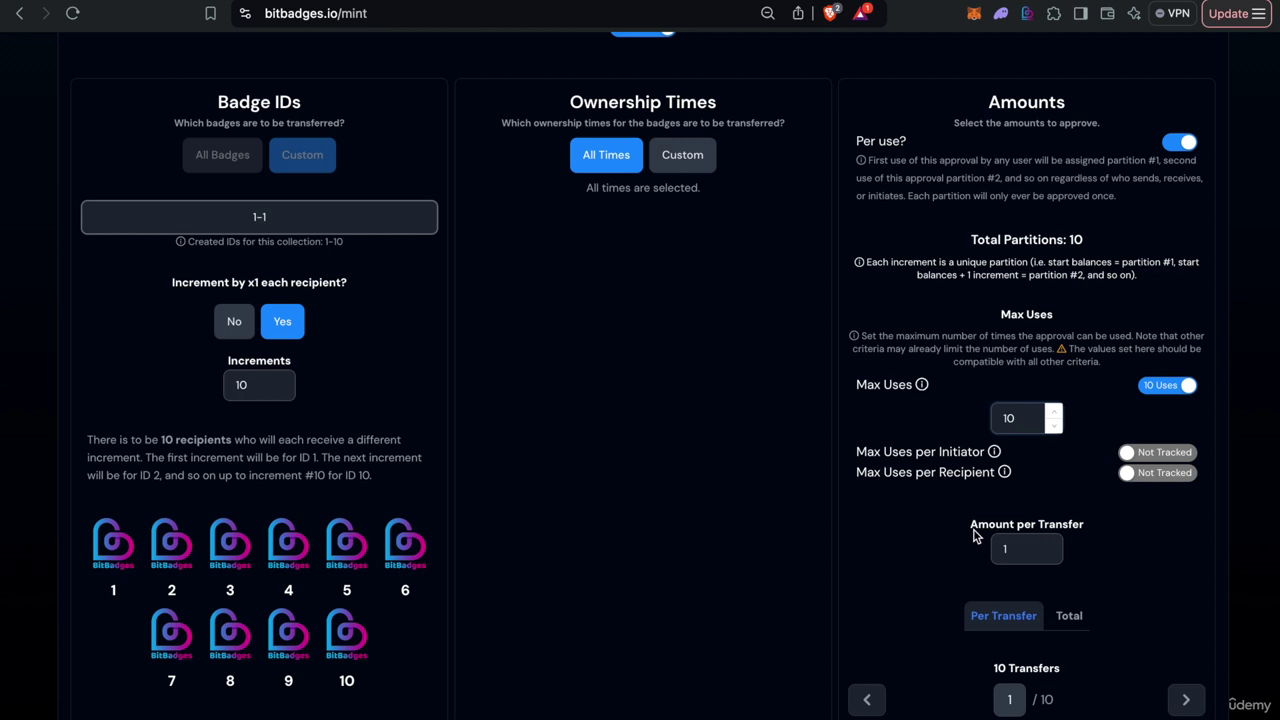
scroll(975, 537, down, 5)
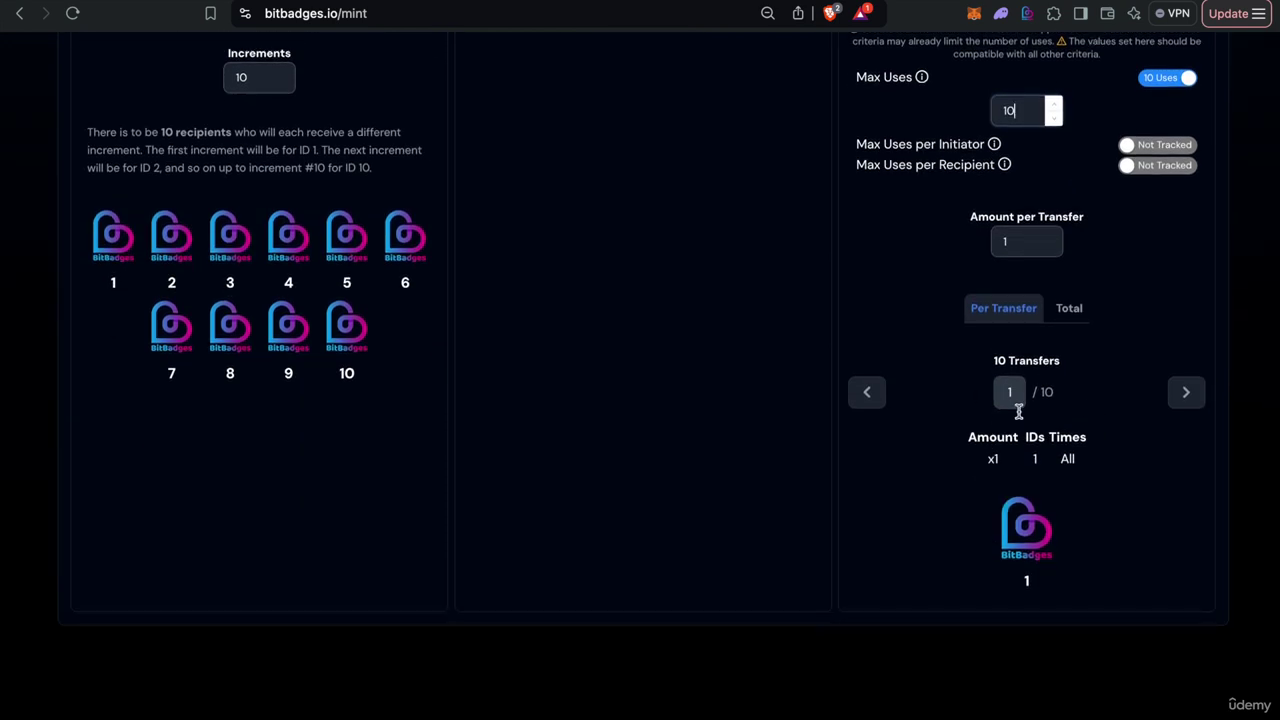
click(995, 459)
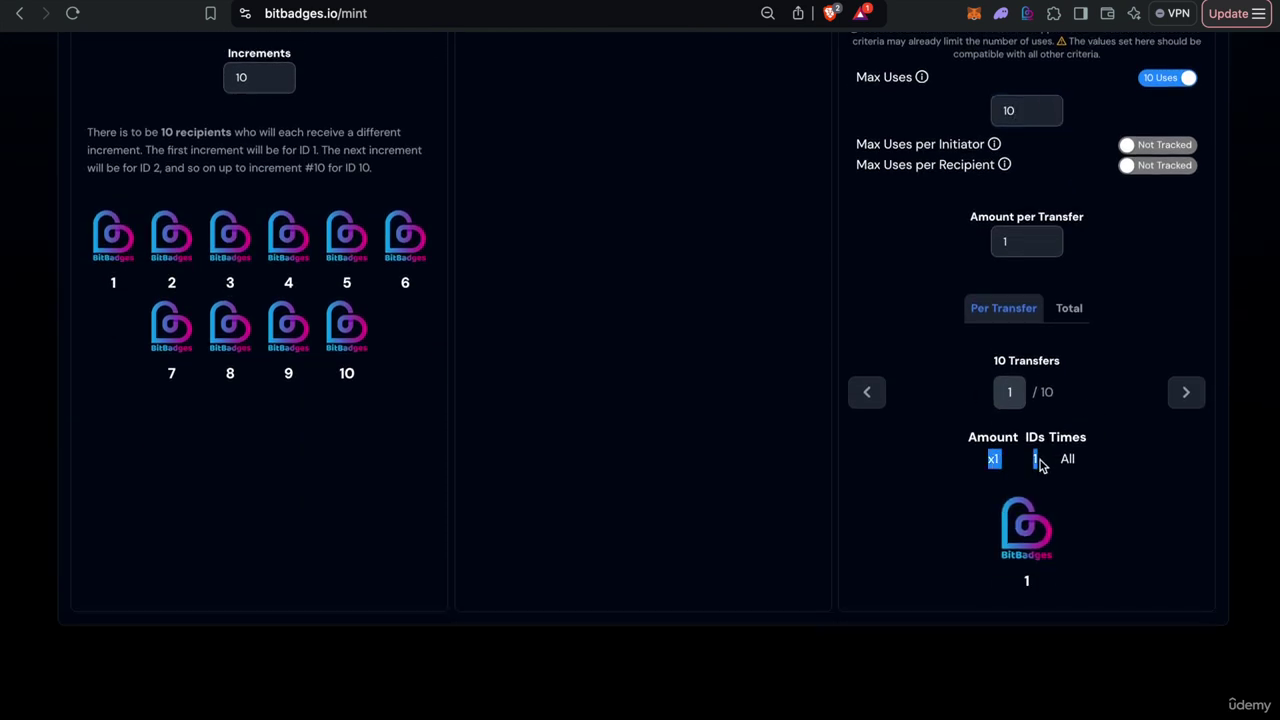
Step: Review the last and first transfer previews
click(1200, 393)
click(1200, 393)
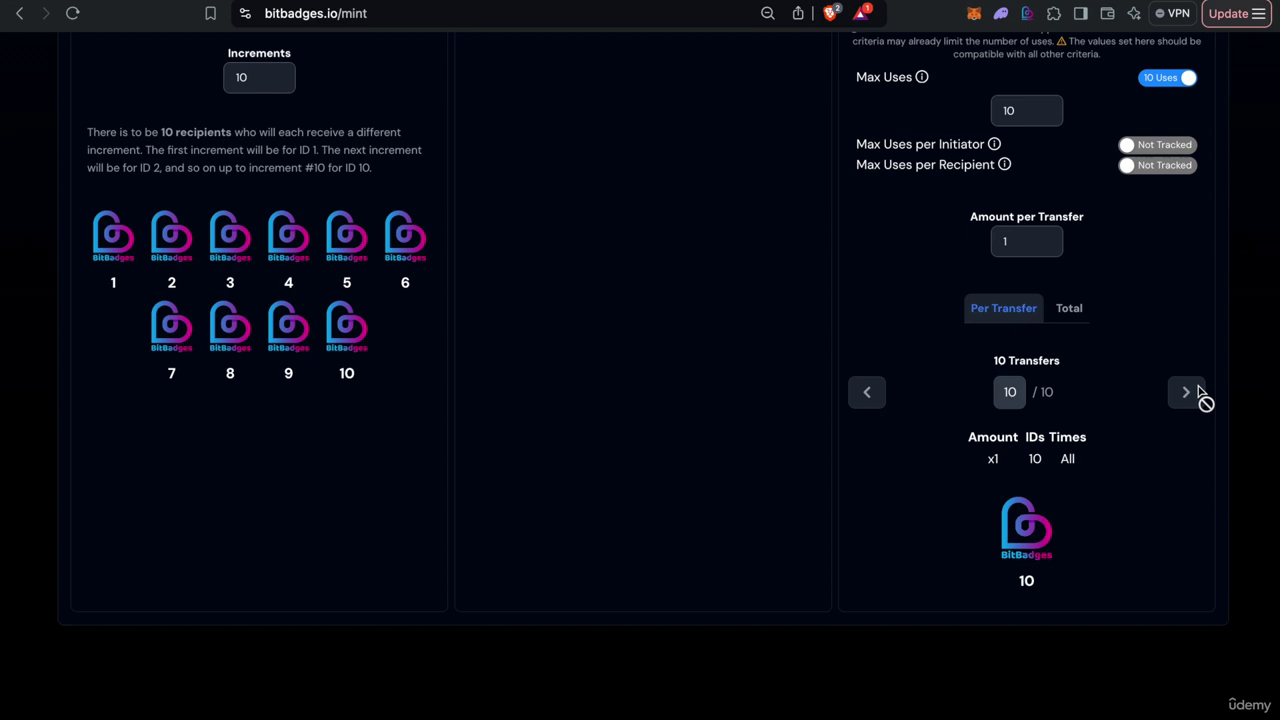
click(866, 392)
click(866, 392)
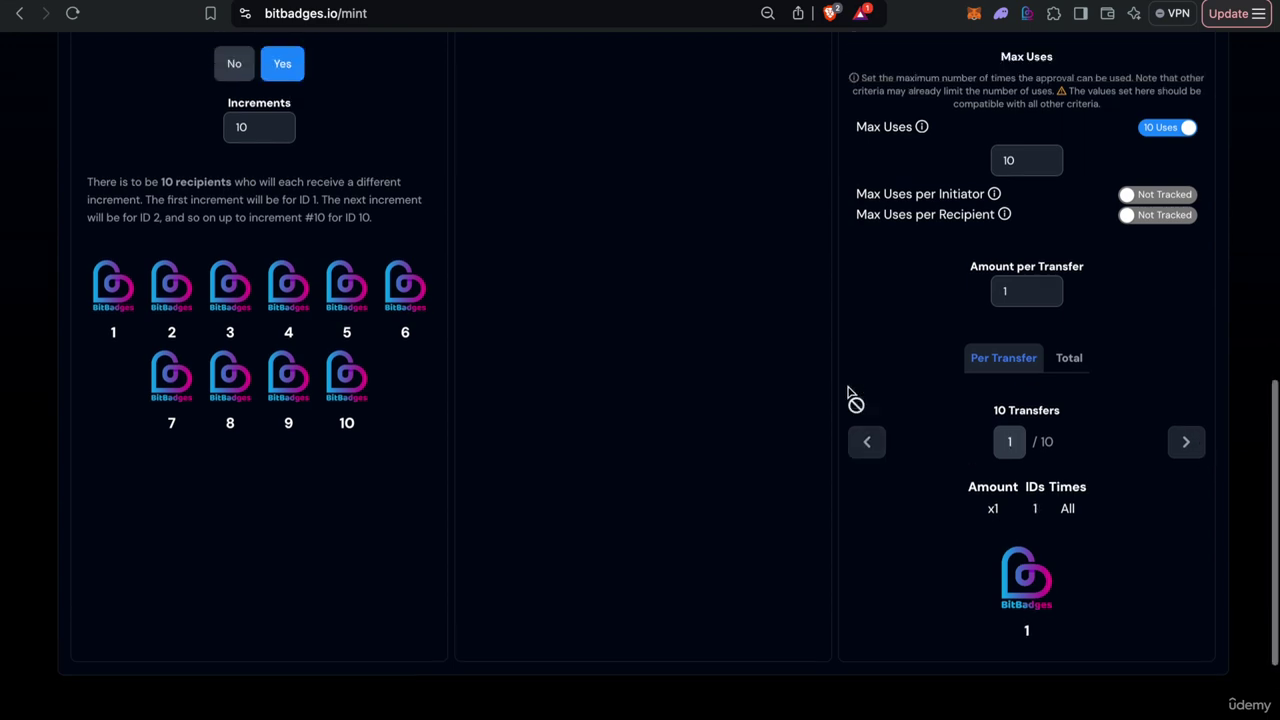
scroll(850, 393, up, 8)
scroll(600, 661, down, 3)
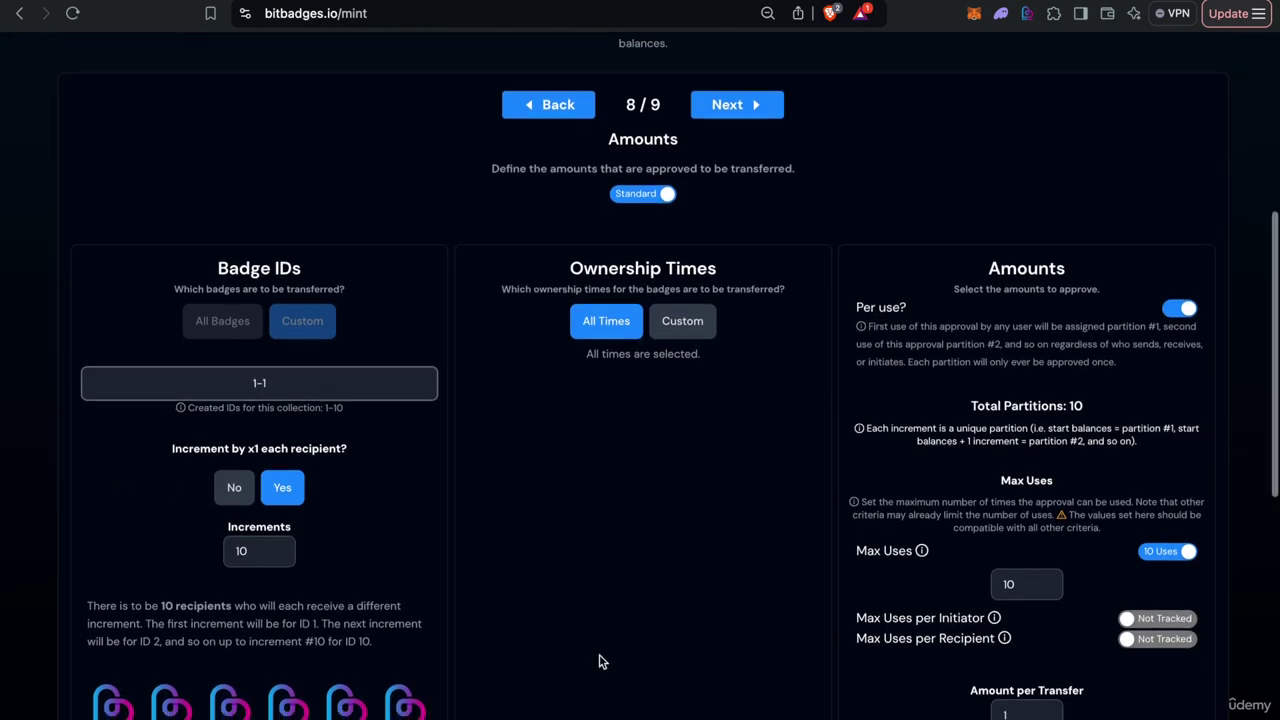
scroll(600, 661, up, 3)
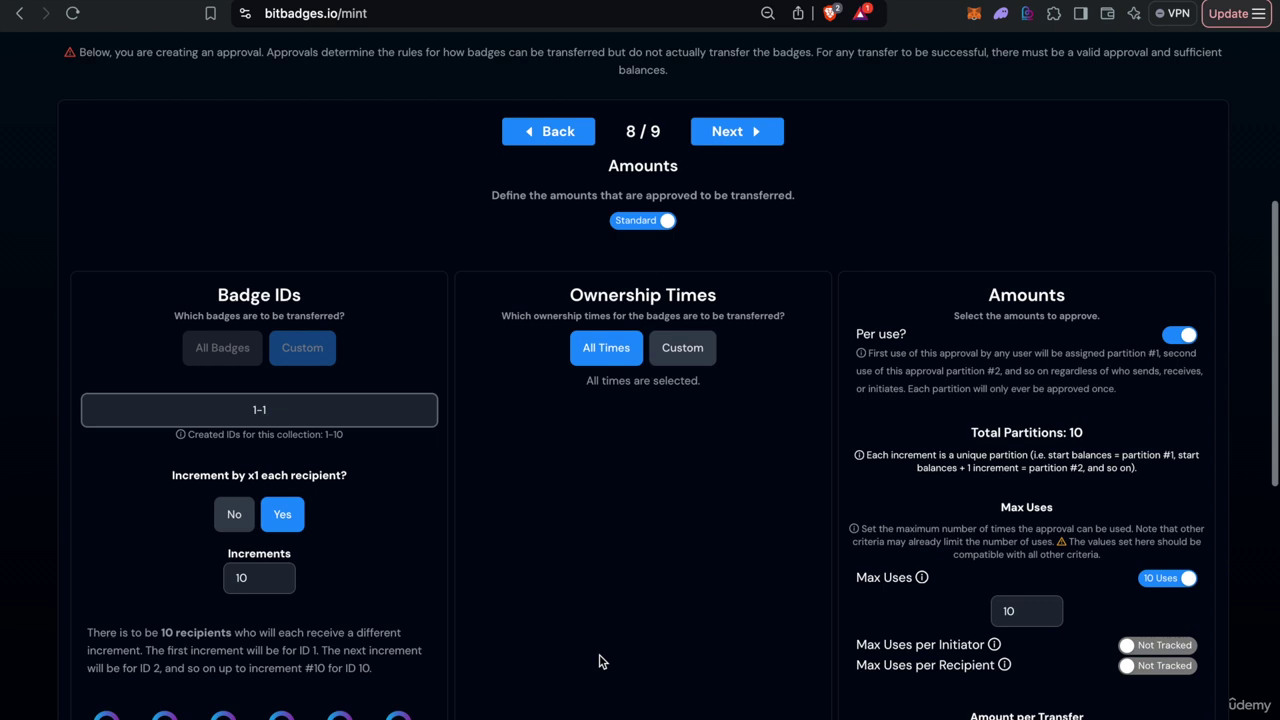
Step: Try a custom ownership time range extended by one year, then delete it
click(683, 347)
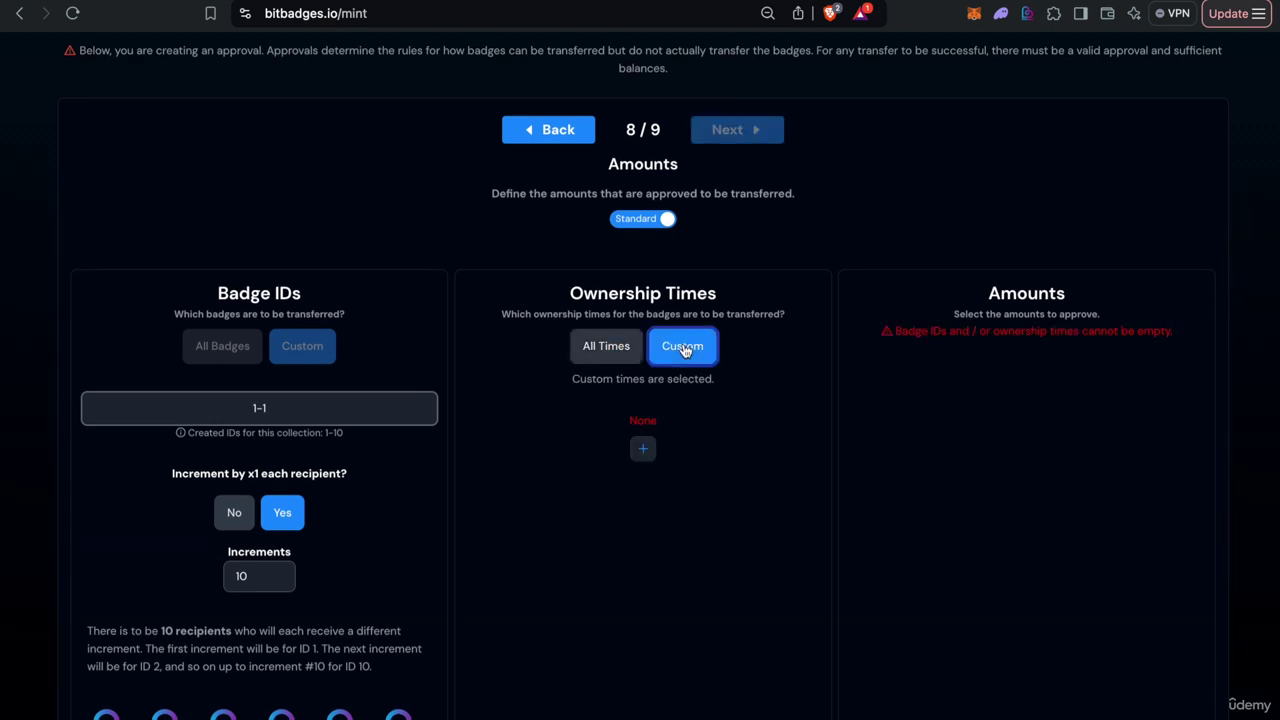
click(643, 448)
scroll(643, 450, down, 1)
click(737, 440)
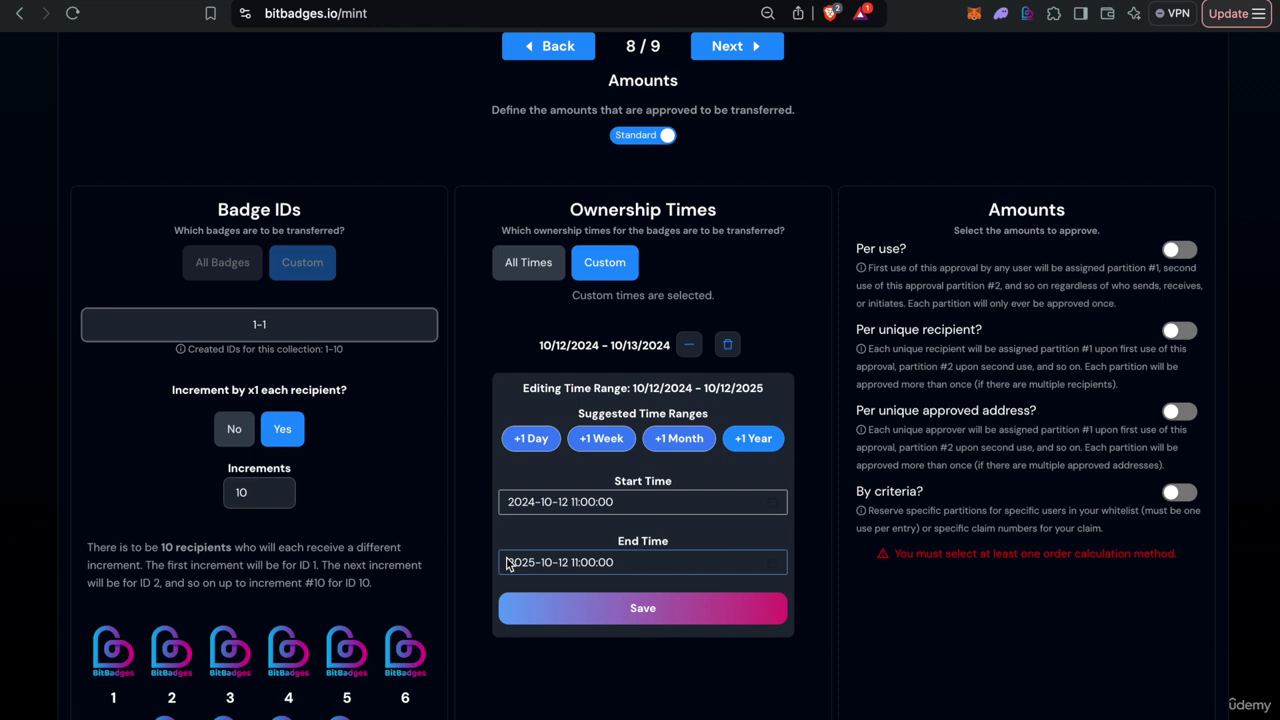
click(689, 352)
click(727, 344)
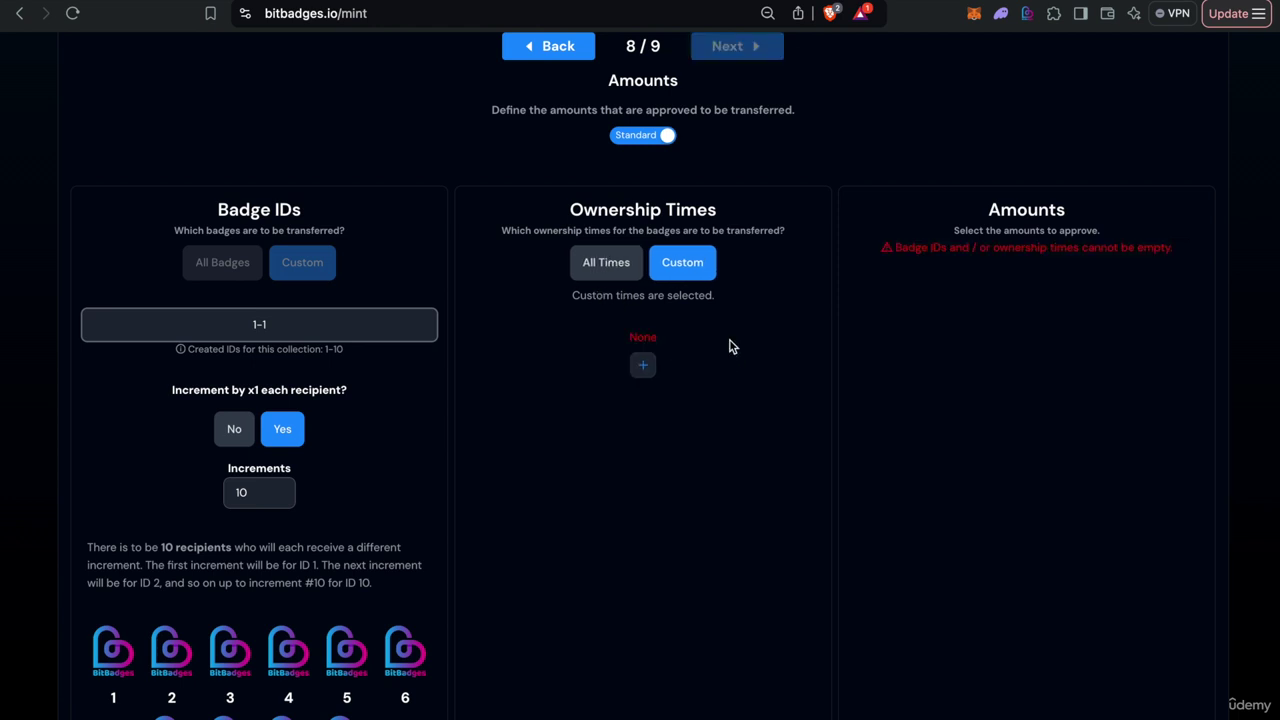
scroll(729, 346, up, 5)
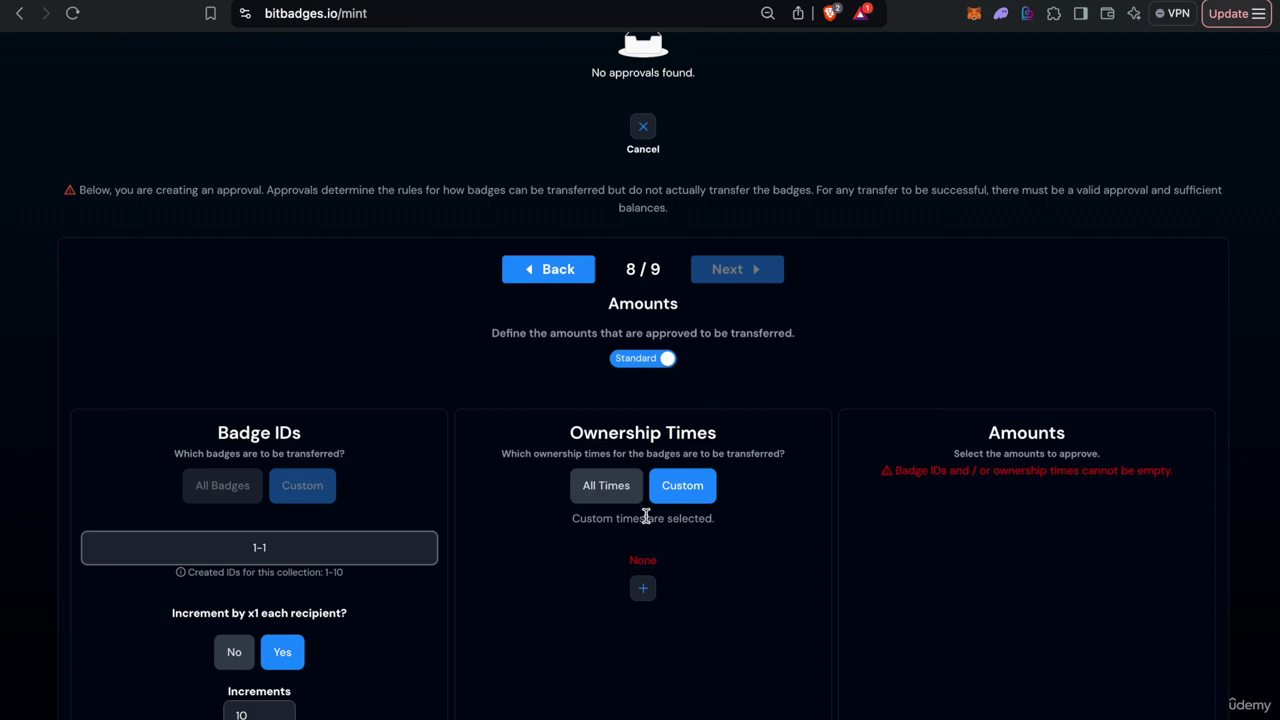
Step: Restore All Times ownership and turn on per-use partitioning of amounts
click(606, 488)
scroll(600, 500, down, 2)
click(1186, 386)
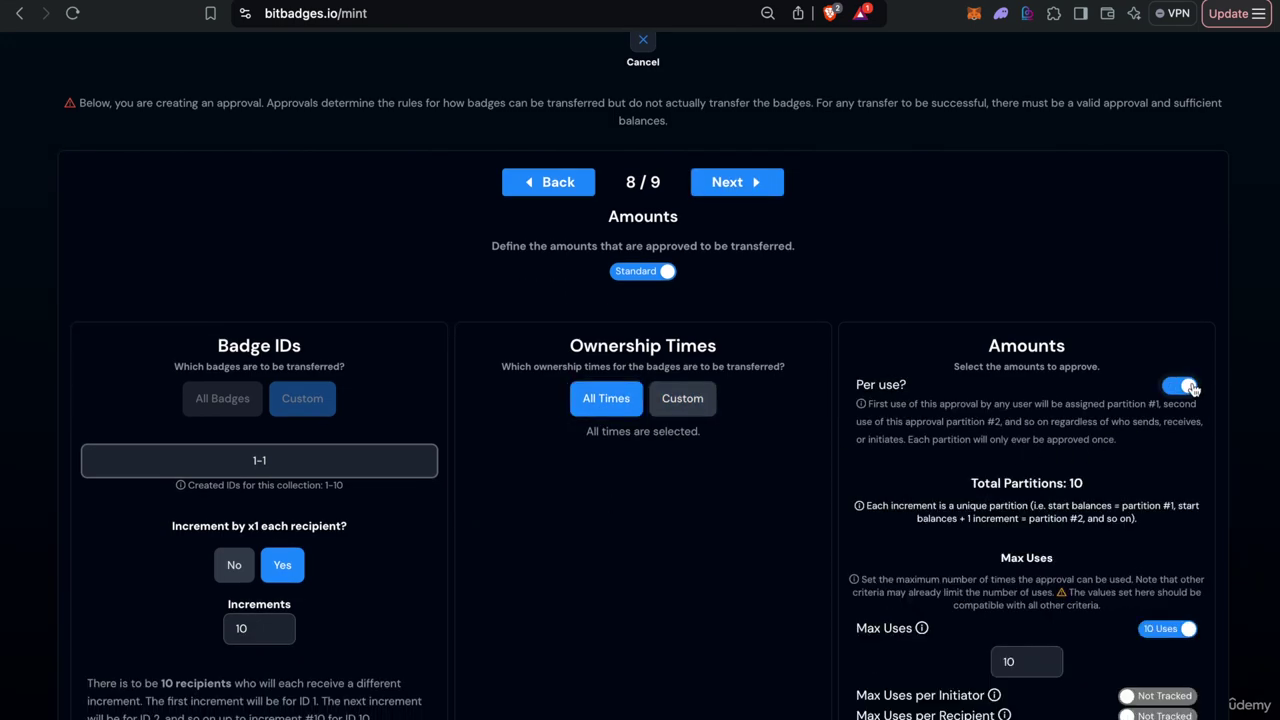
scroll(1194, 382, down, 7)
scroll(1194, 380, up, 10)
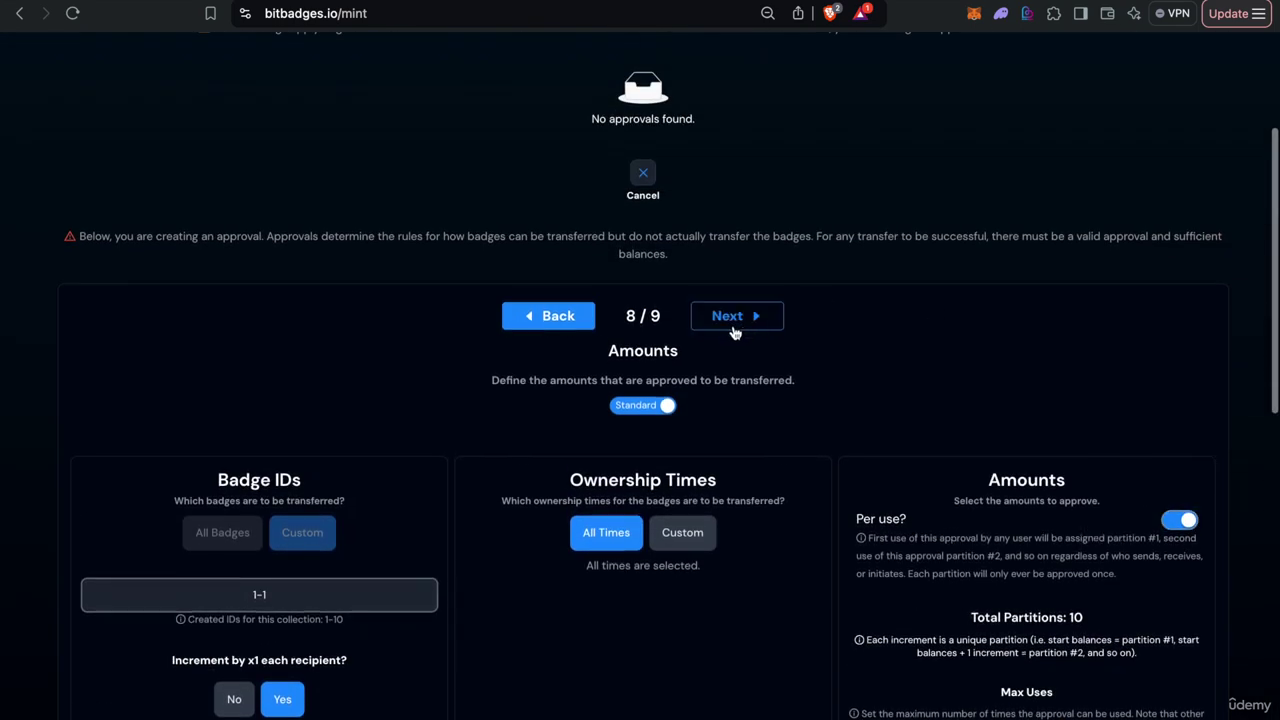
Step: Confirm the approval and preview what claim number 2 receives
click(733, 328)
scroll(511, 545, down, 3)
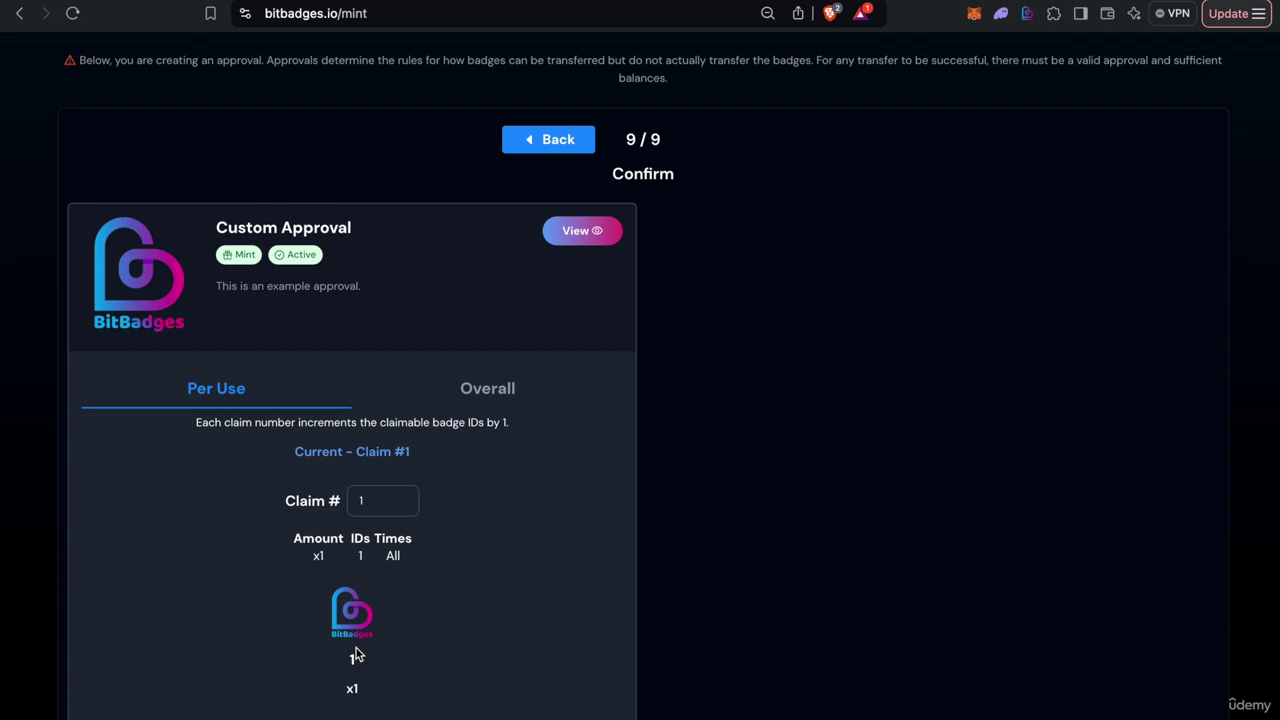
scroll(575, 570, down, 1)
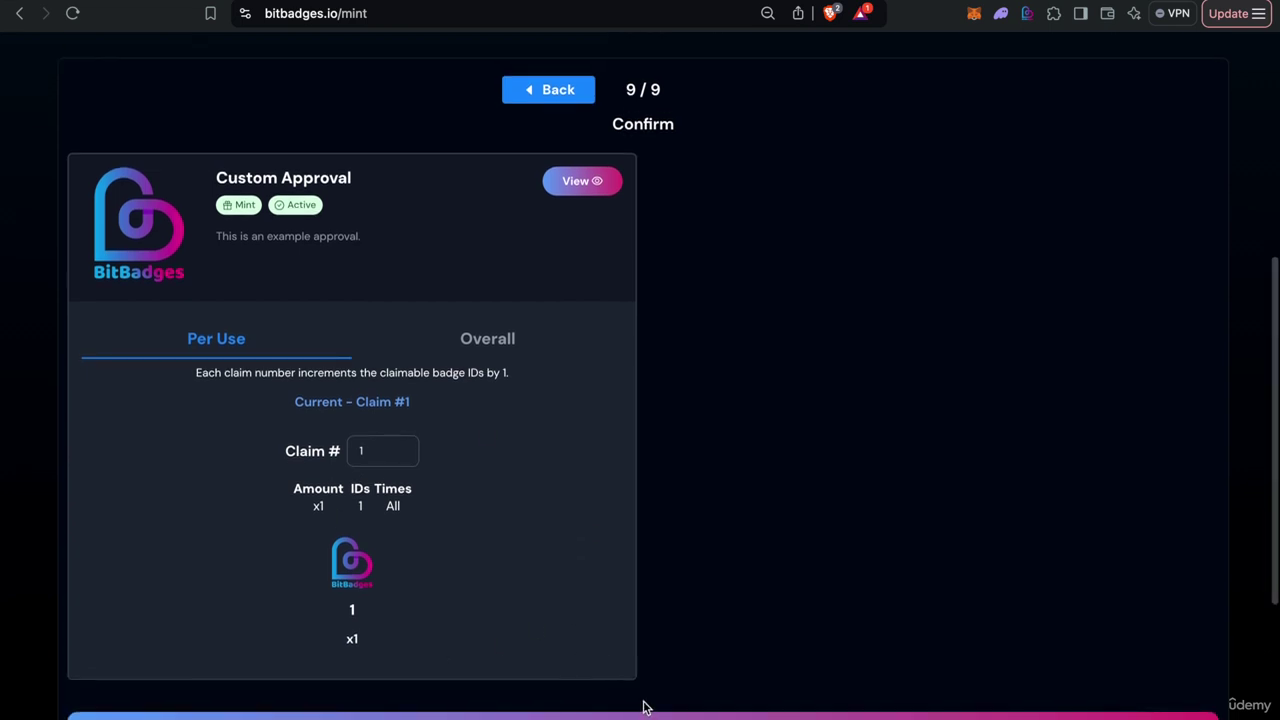
scroll(643, 705, down, 6)
scroll(580, 377, up, 5)
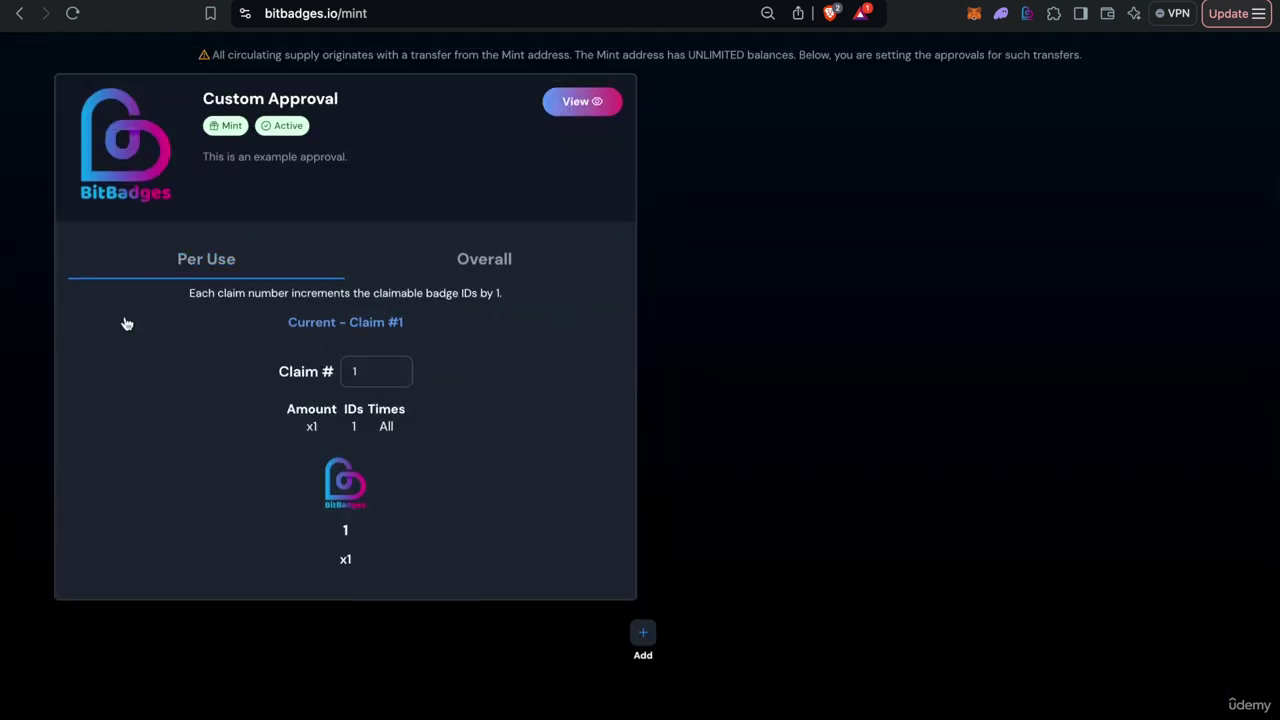
scroll(220, 262, up, 4)
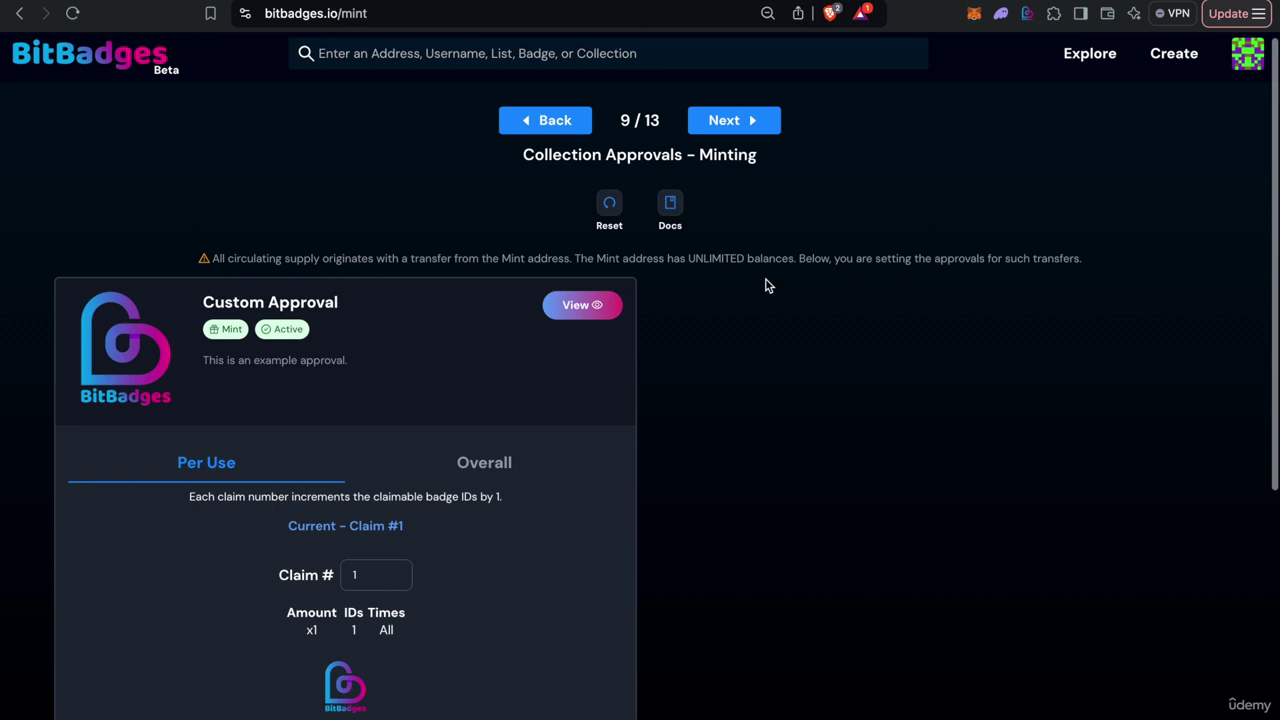
scroll(306, 571, down, 1)
click(402, 514)
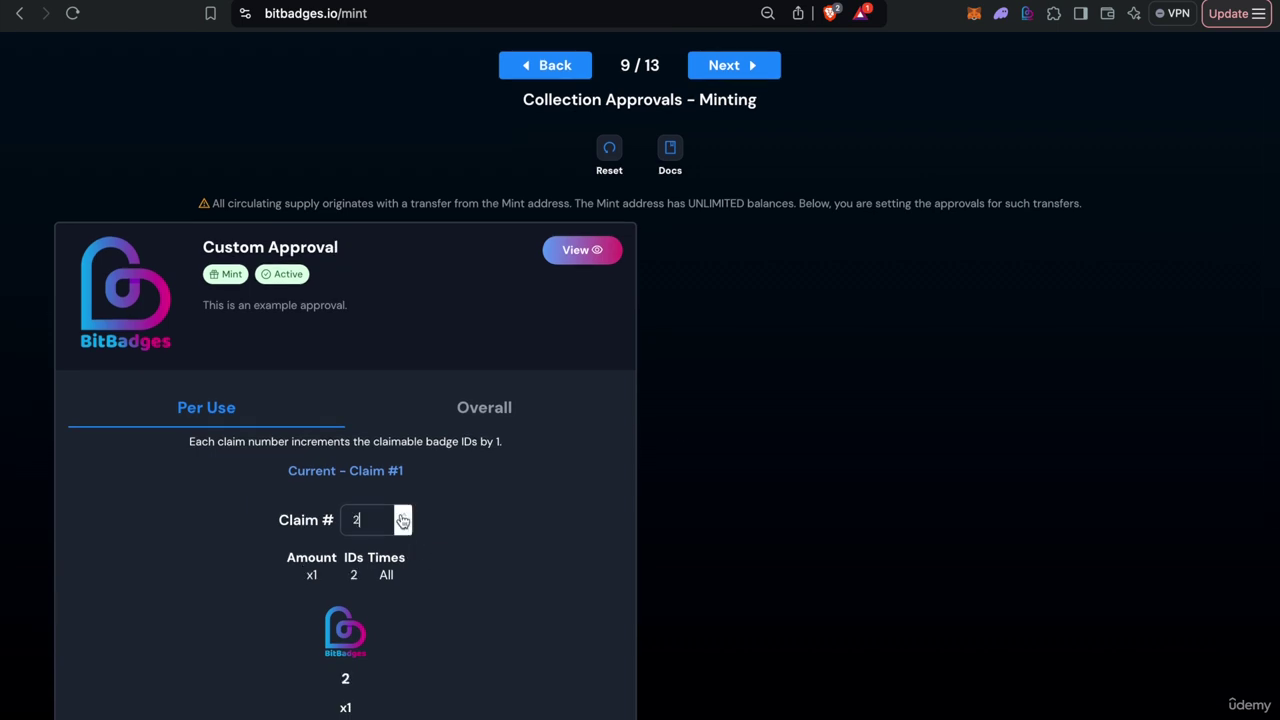
Step: Open the Custom Approval's full details and scroll through them
click(583, 251)
scroll(583, 251, down, 10)
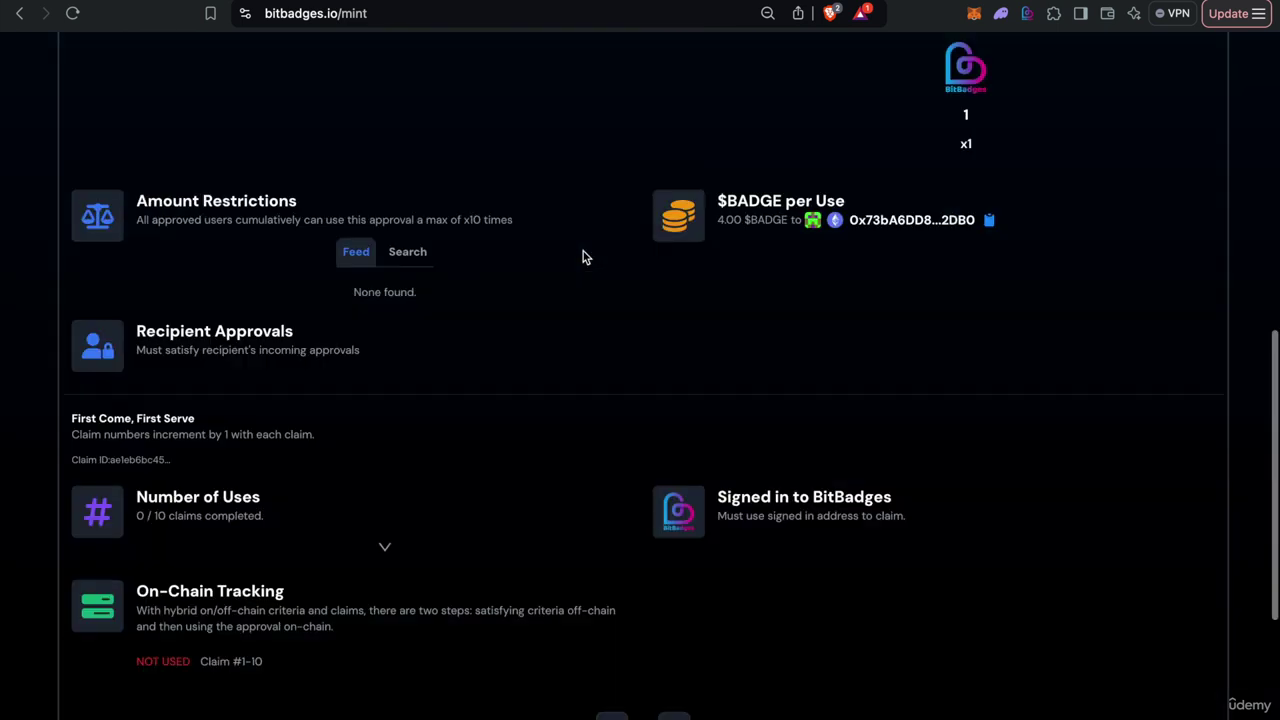
scroll(609, 409, up, 10)
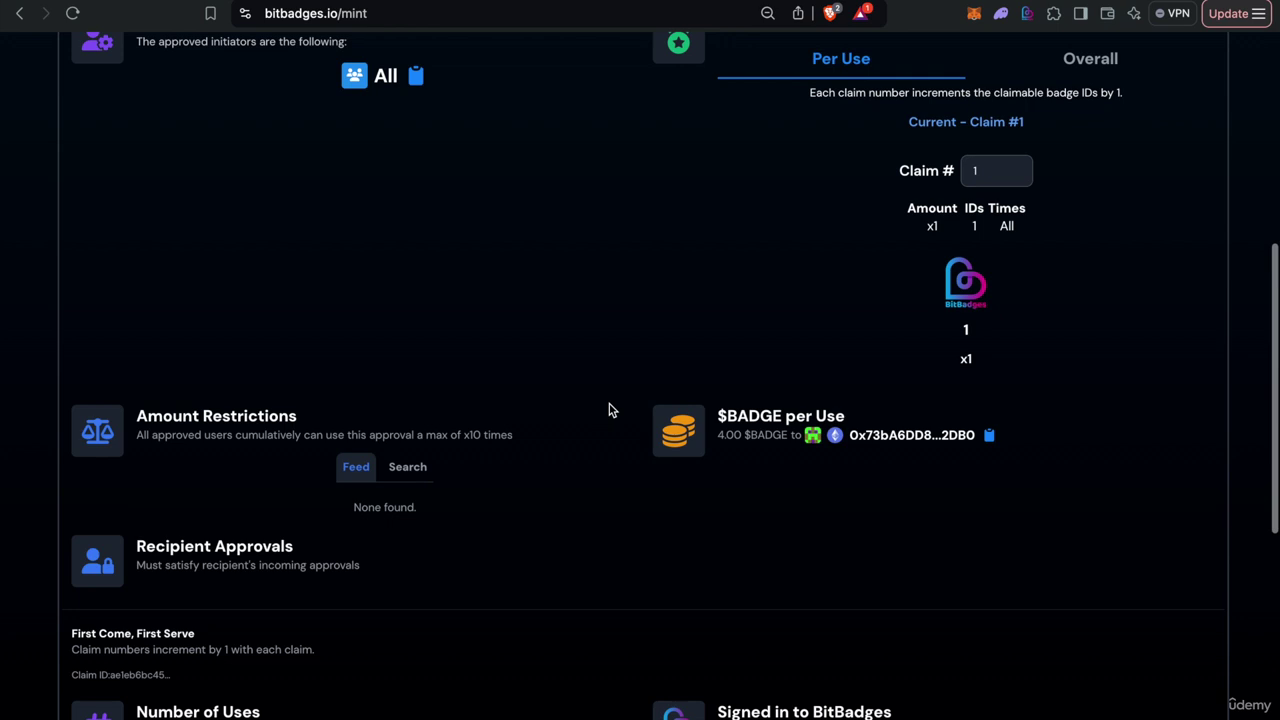
scroll(105, 429, down, 5)
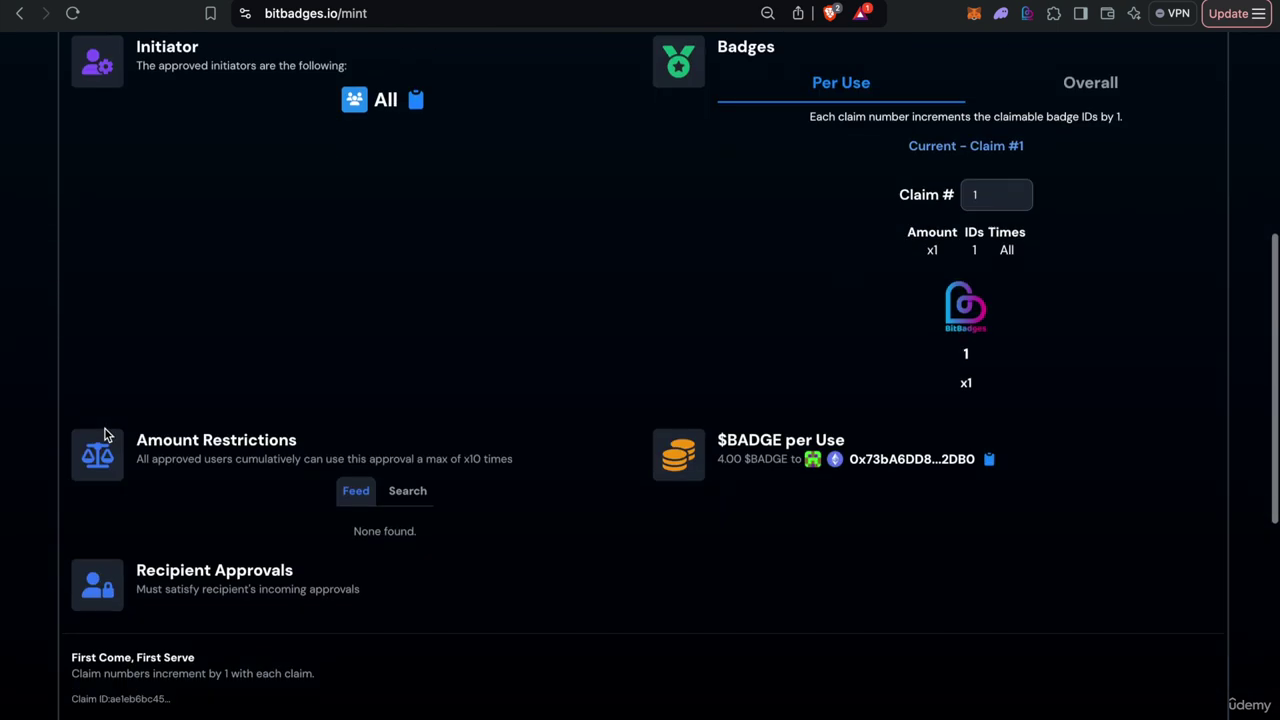
mouse_move(105, 429)
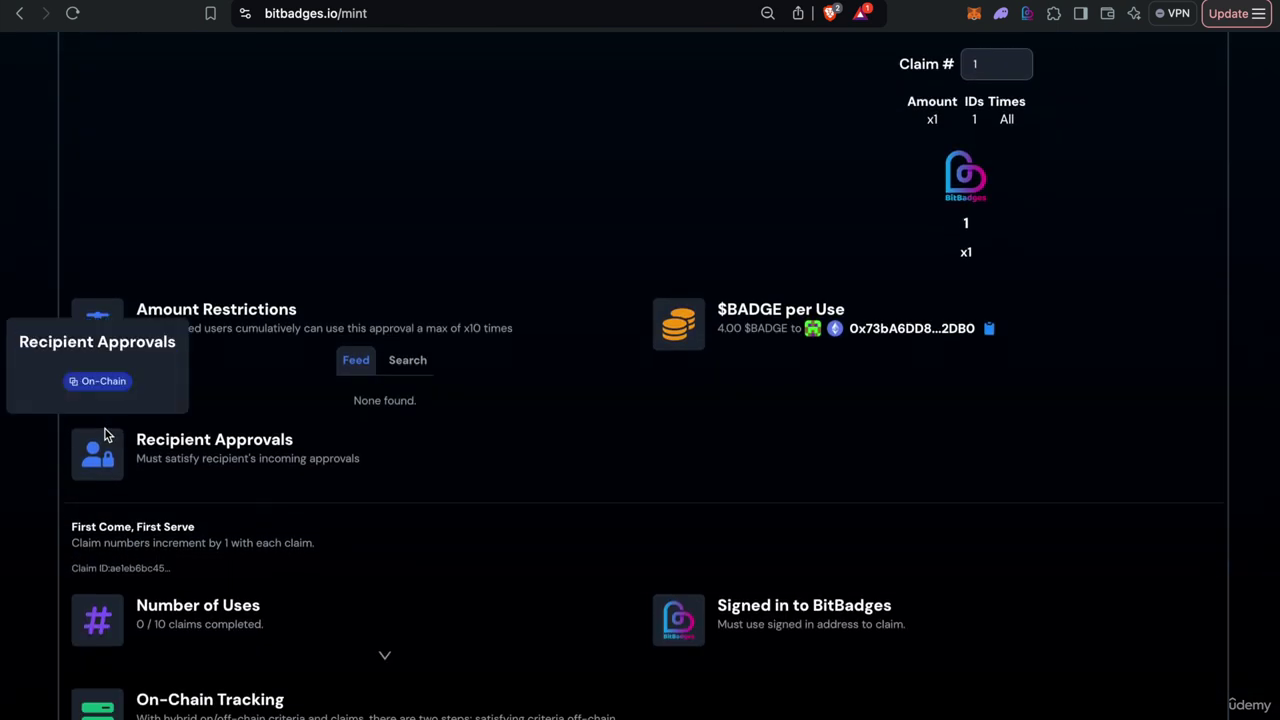
scroll(404, 476, down, 5)
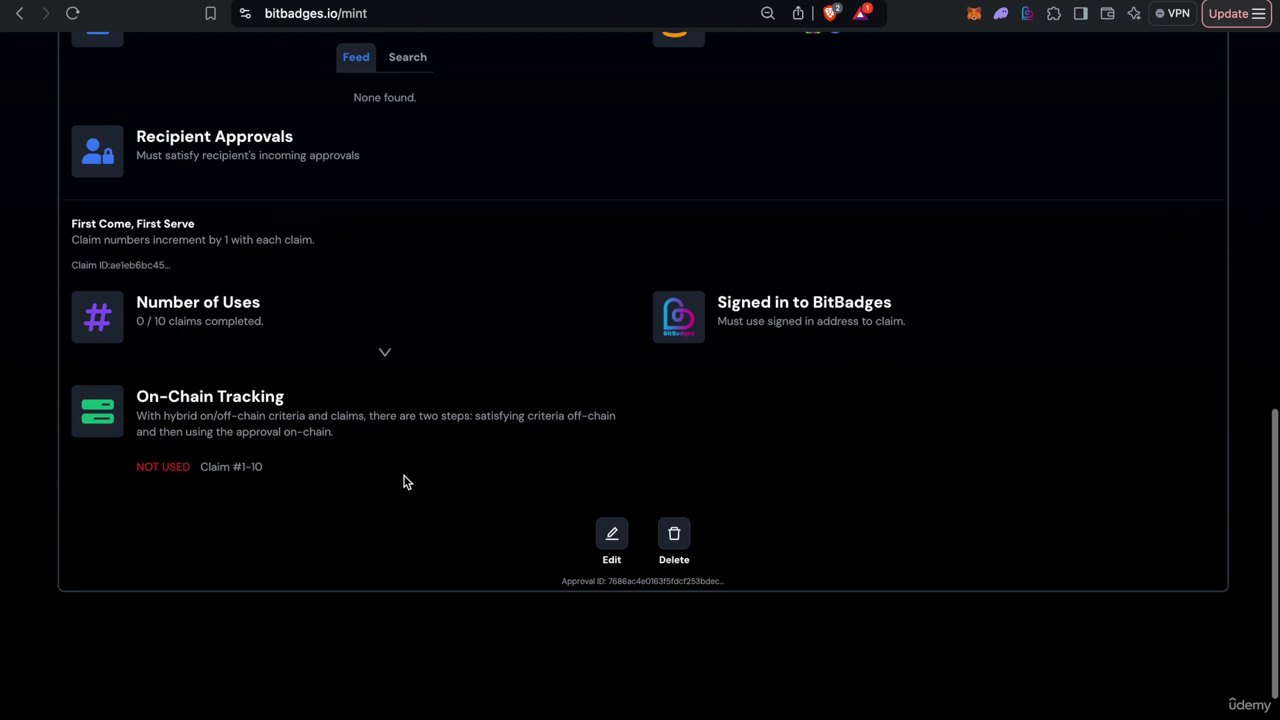
scroll(266, 486, up, 5)
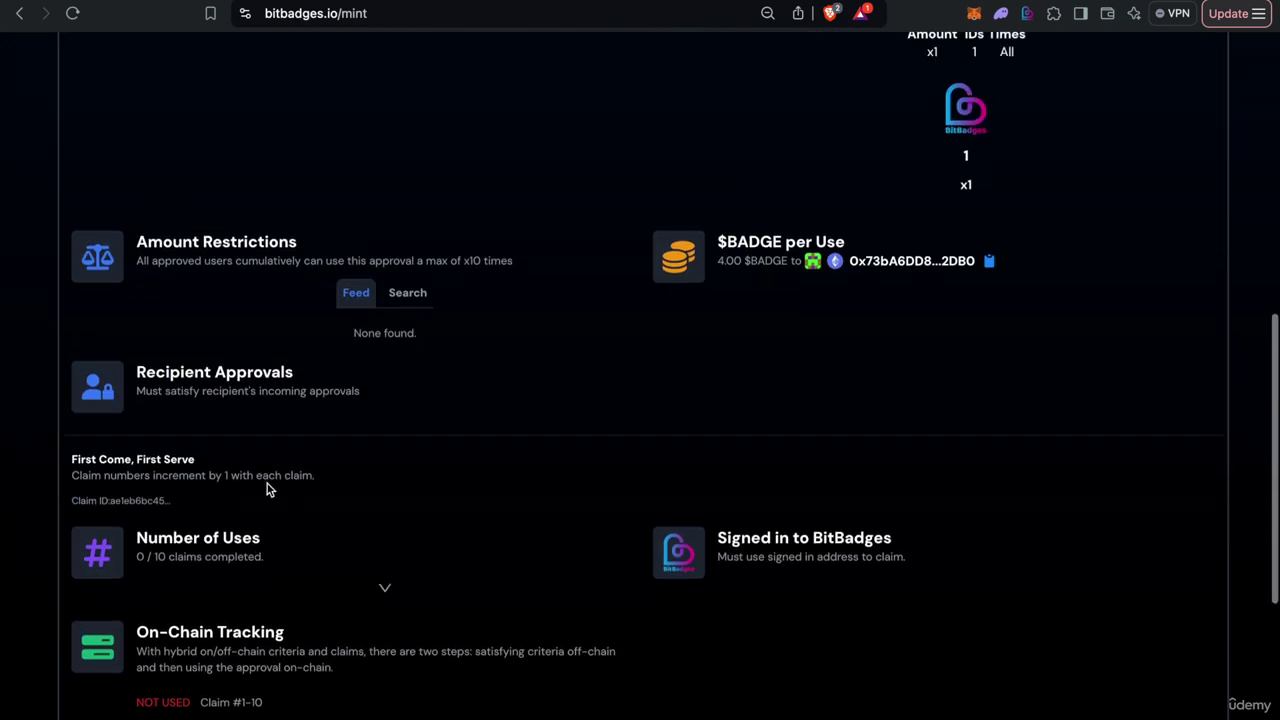
scroll(456, 516, up, 5)
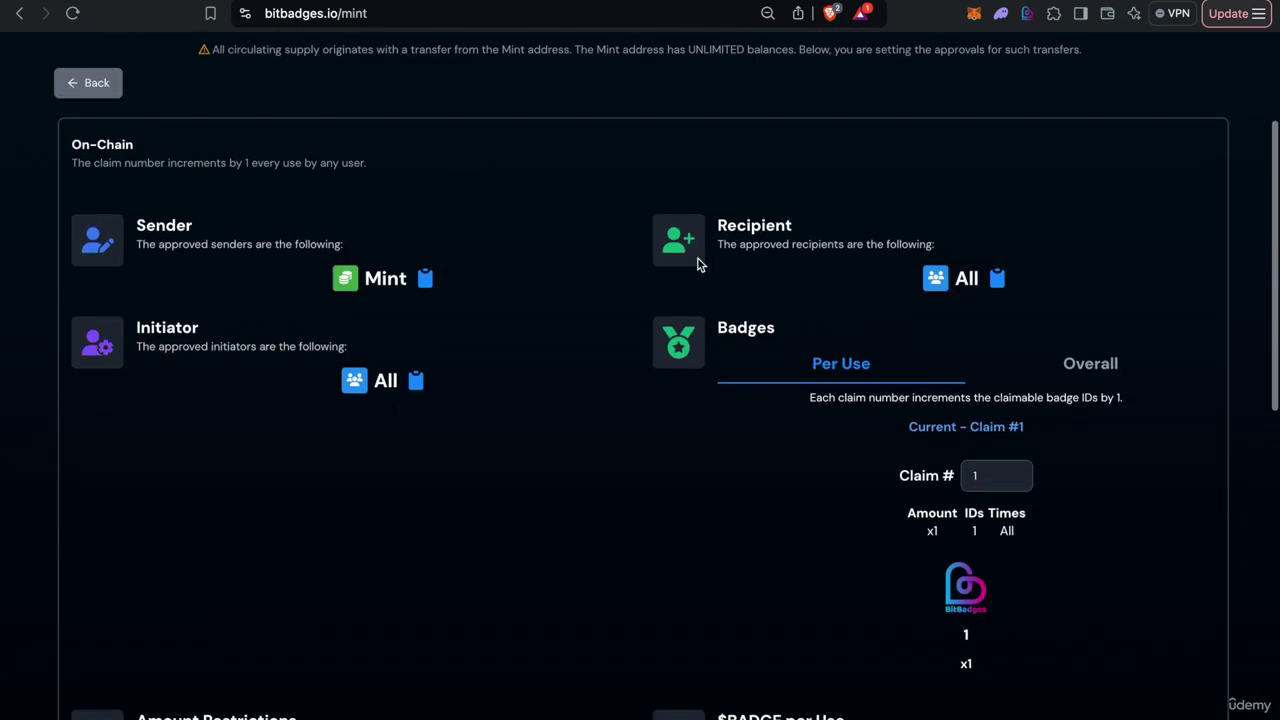
scroll(435, 466, down, 1)
scroll(435, 466, down, 5)
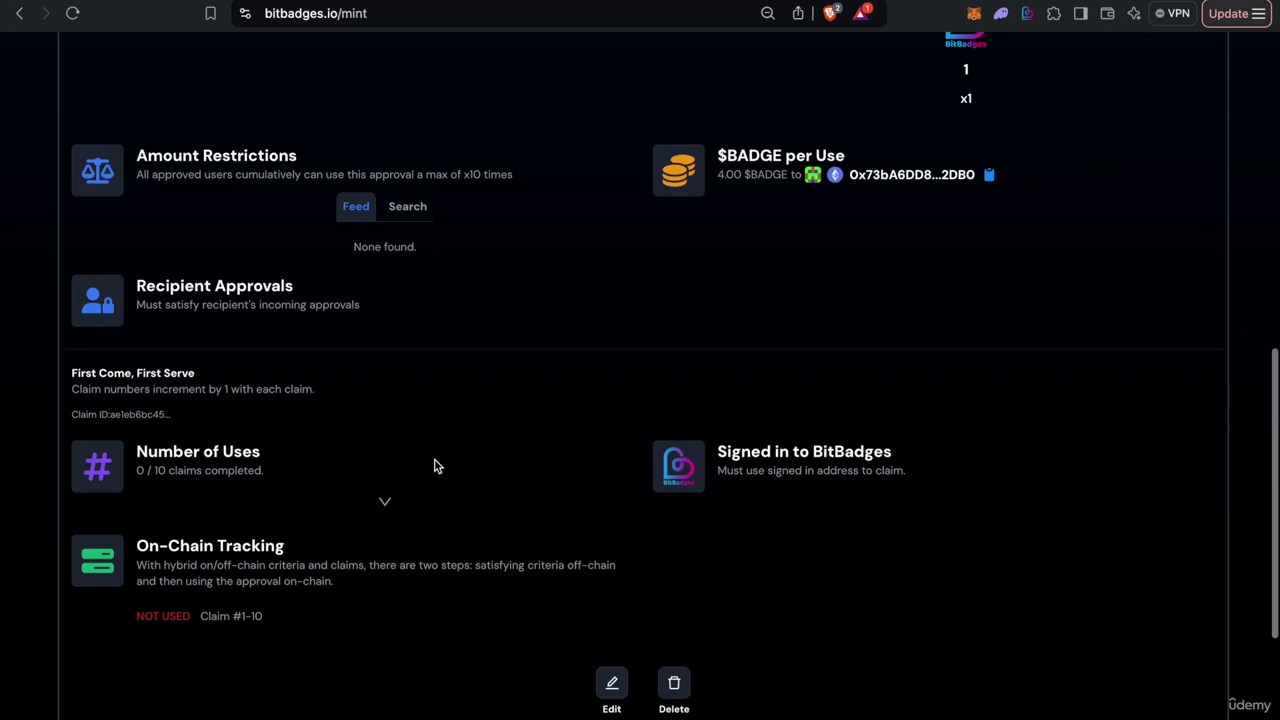
scroll(435, 466, up, 3)
scroll(435, 466, up, 1)
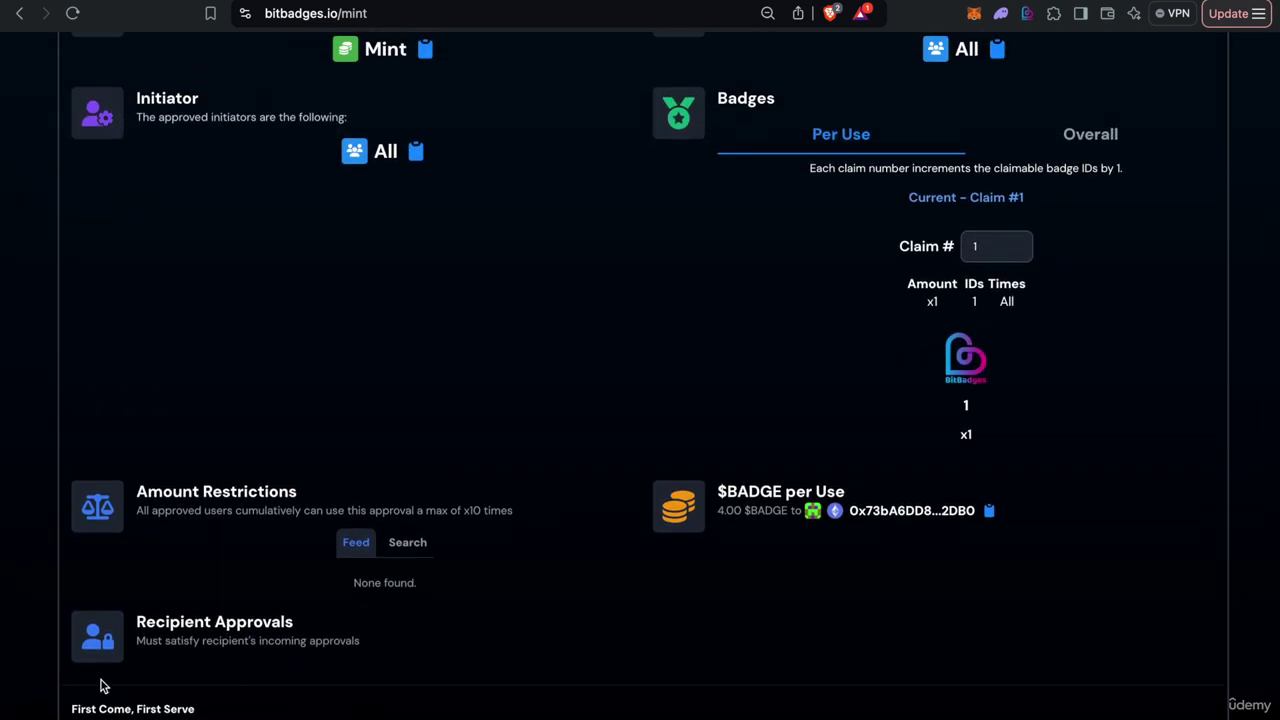
scroll(120, 640, up, 3)
scroll(446, 626, down, 5)
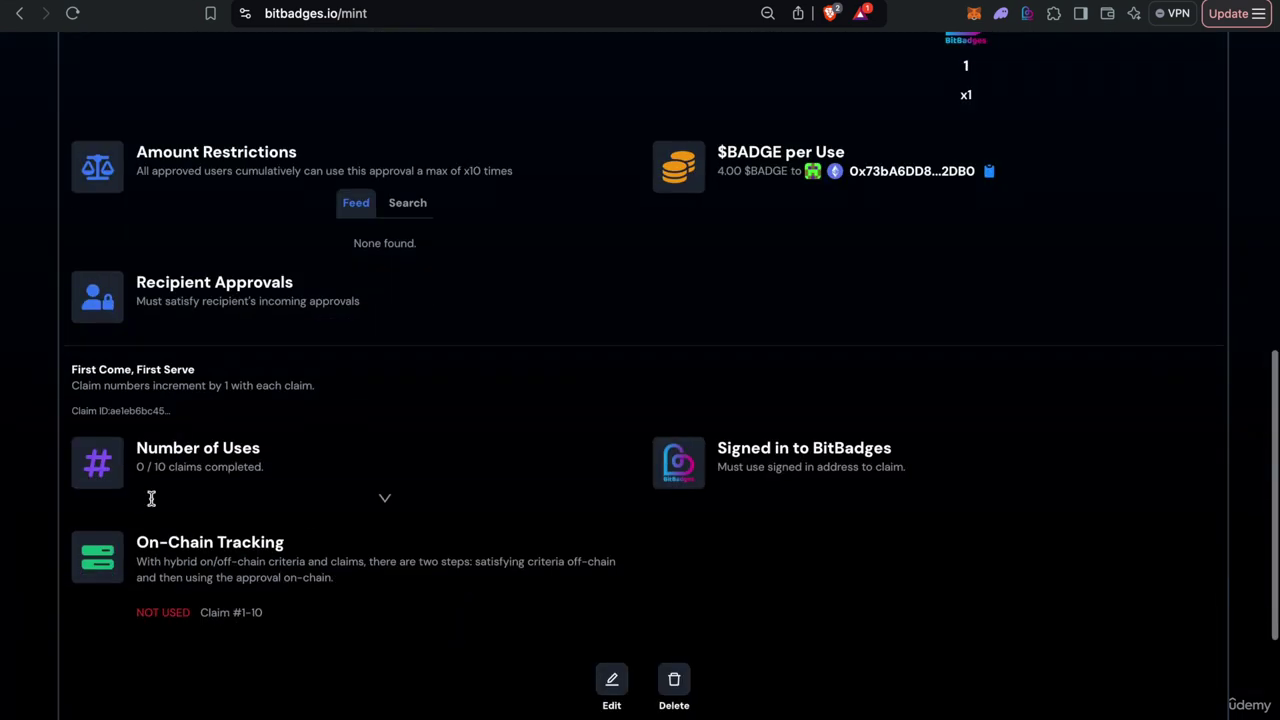
scroll(314, 415, up, 10)
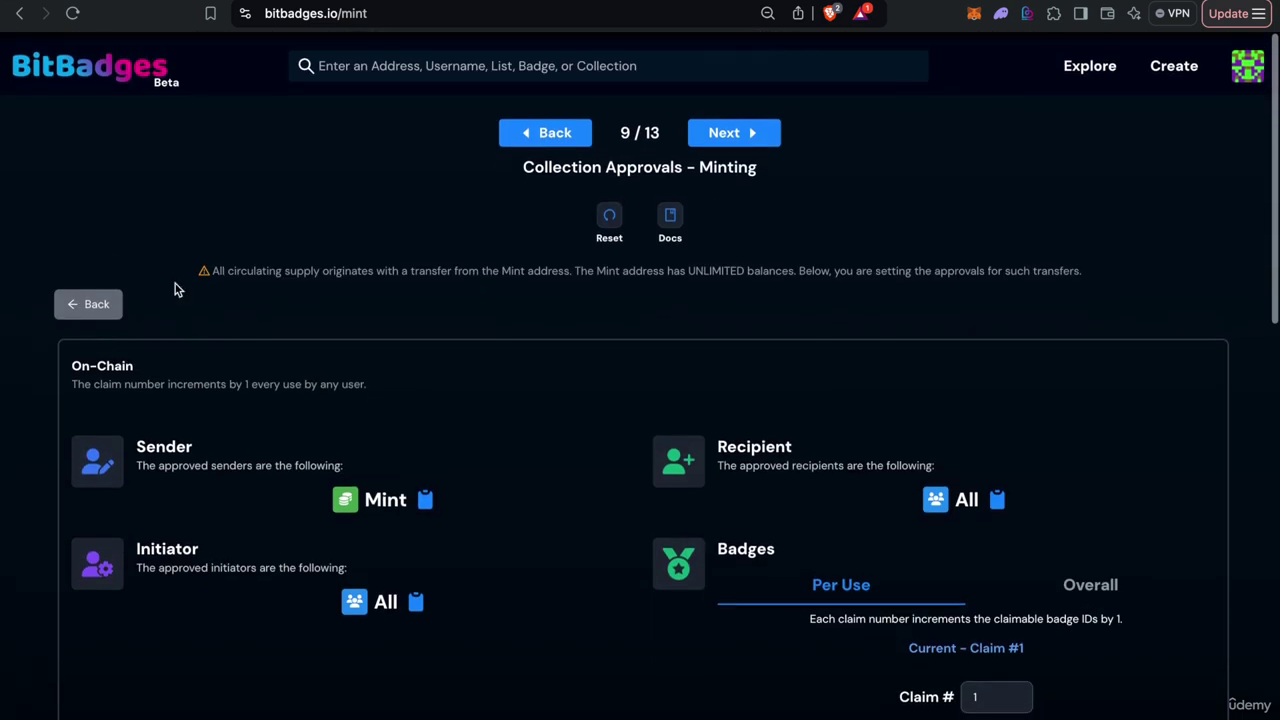
Step: Move on to post-minting approvals and settle on Transferable badges
click(84, 291)
click(748, 140)
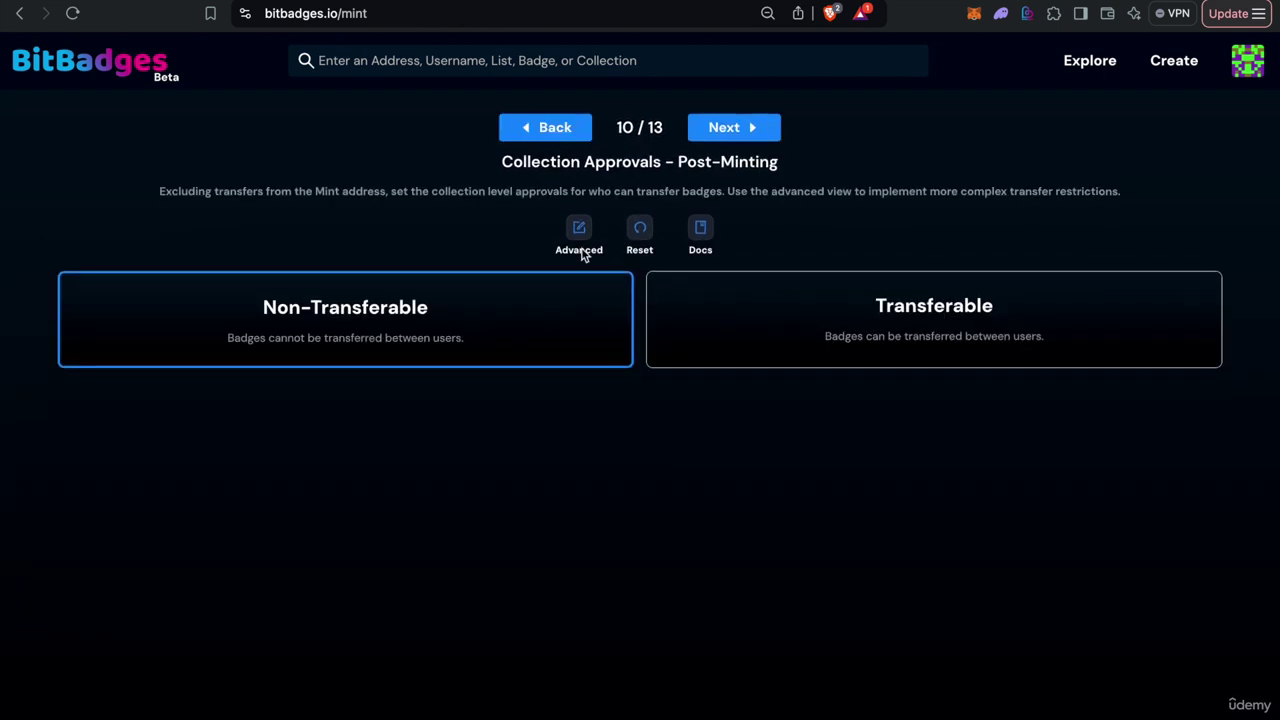
click(829, 334)
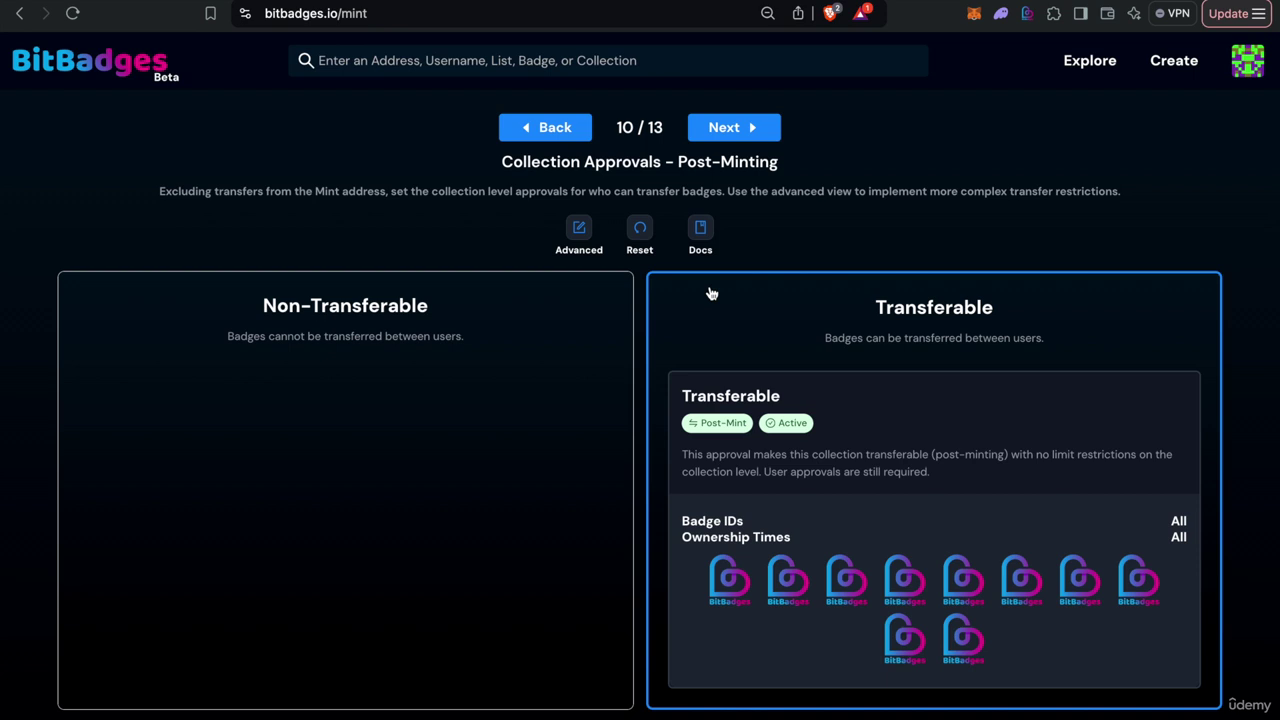
click(352, 417)
click(777, 340)
click(429, 363)
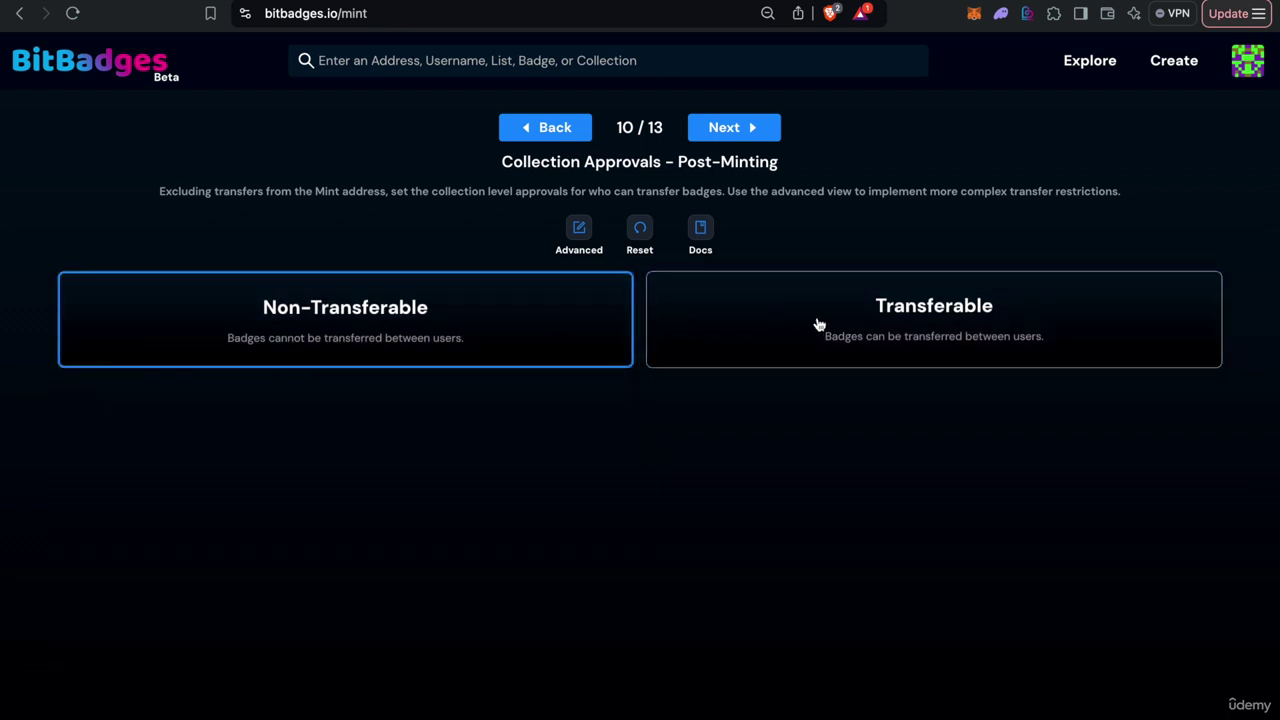
click(818, 325)
Step: In the Advanced approvals view, start an additional approval, then cancel it
click(579, 230)
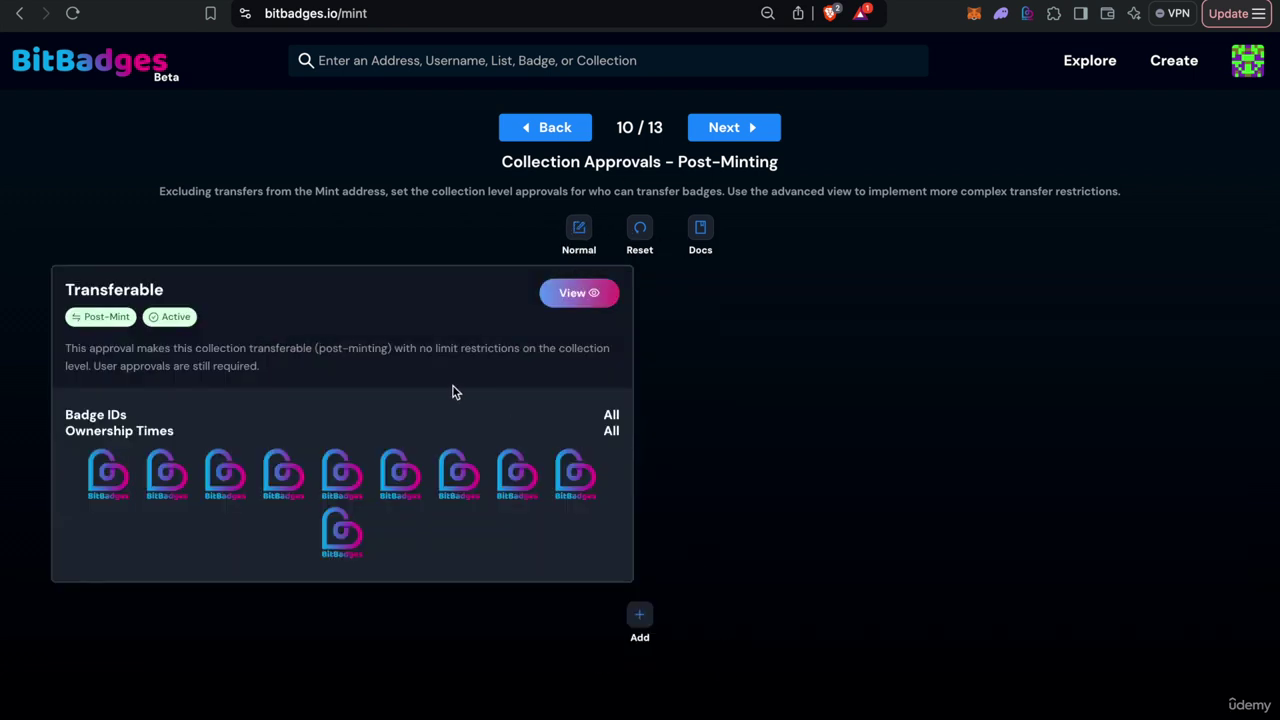
click(638, 618)
scroll(630, 628, down, 5)
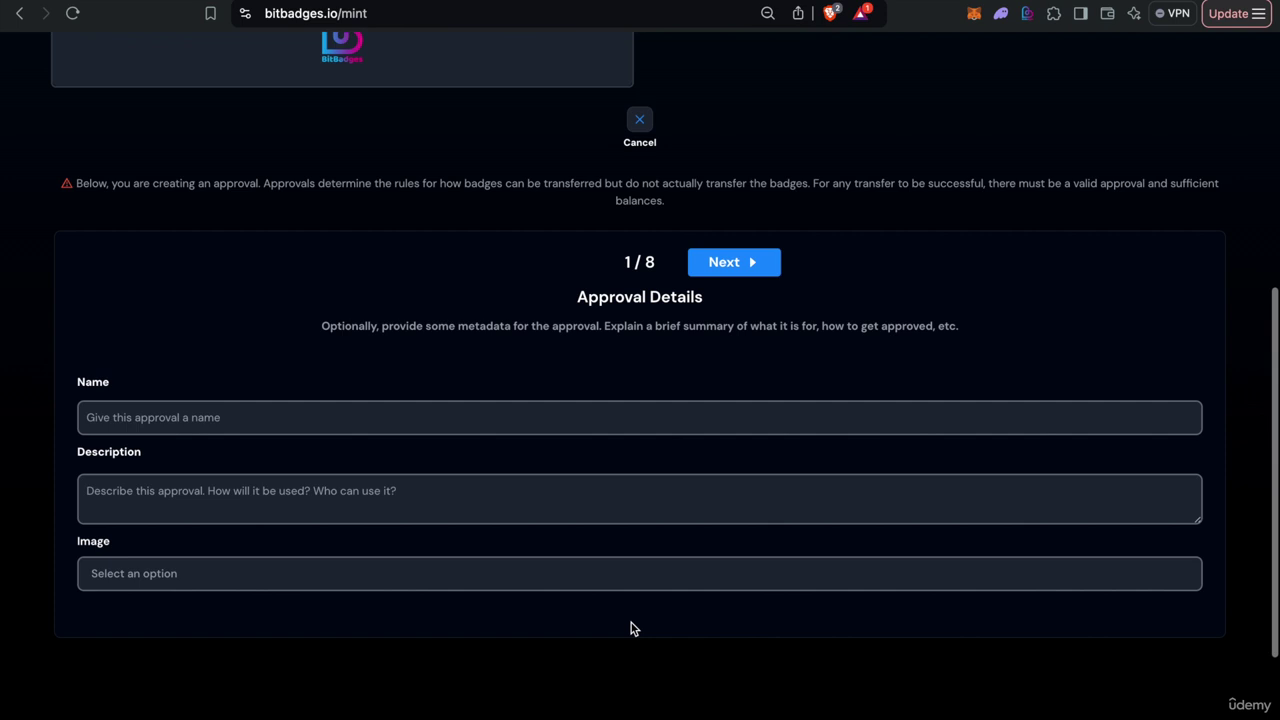
click(652, 126)
scroll(646, 133, up, 3)
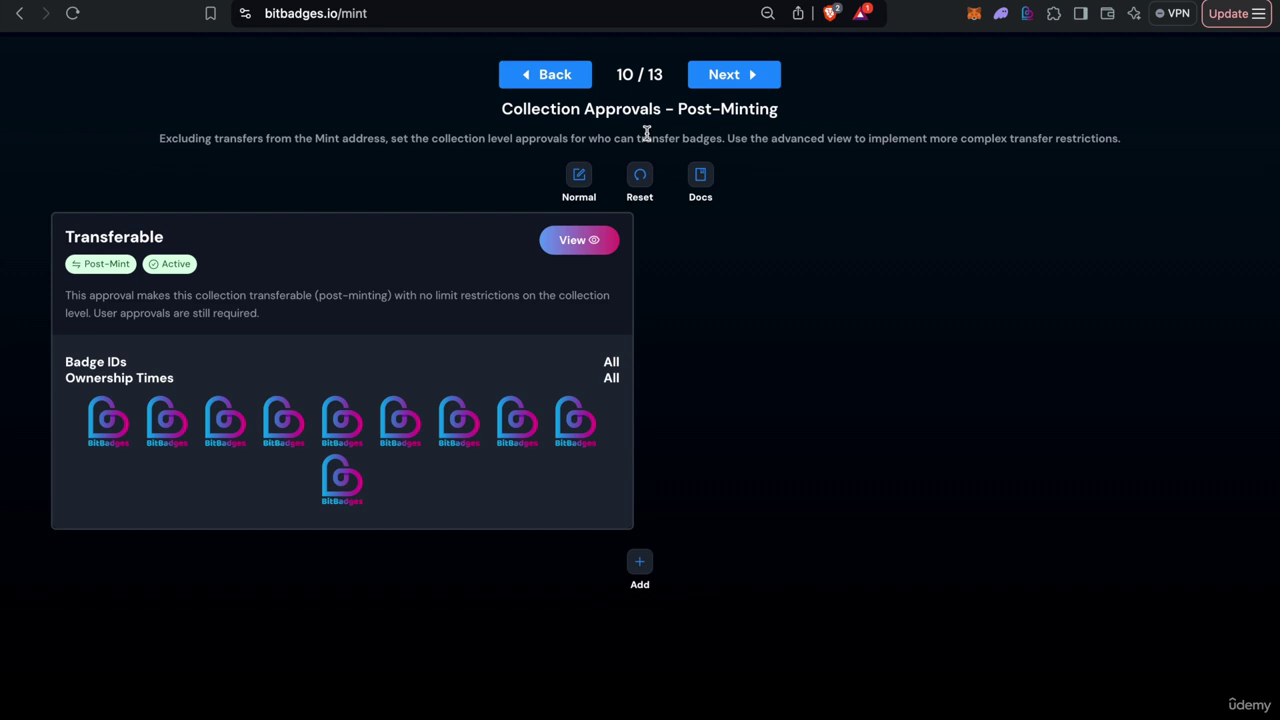
scroll(647, 133, up, 1)
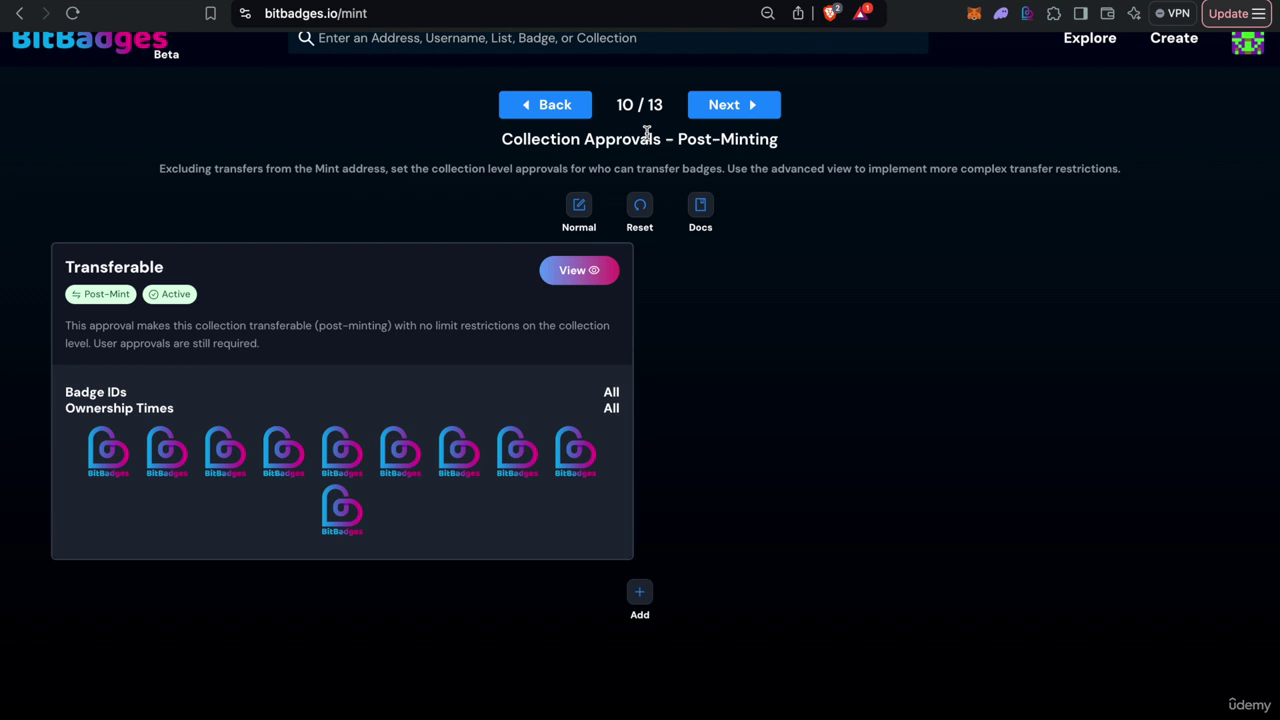
Step: Step forward to the collection preview, then back to the manager permissions step
click(751, 106)
click(751, 106)
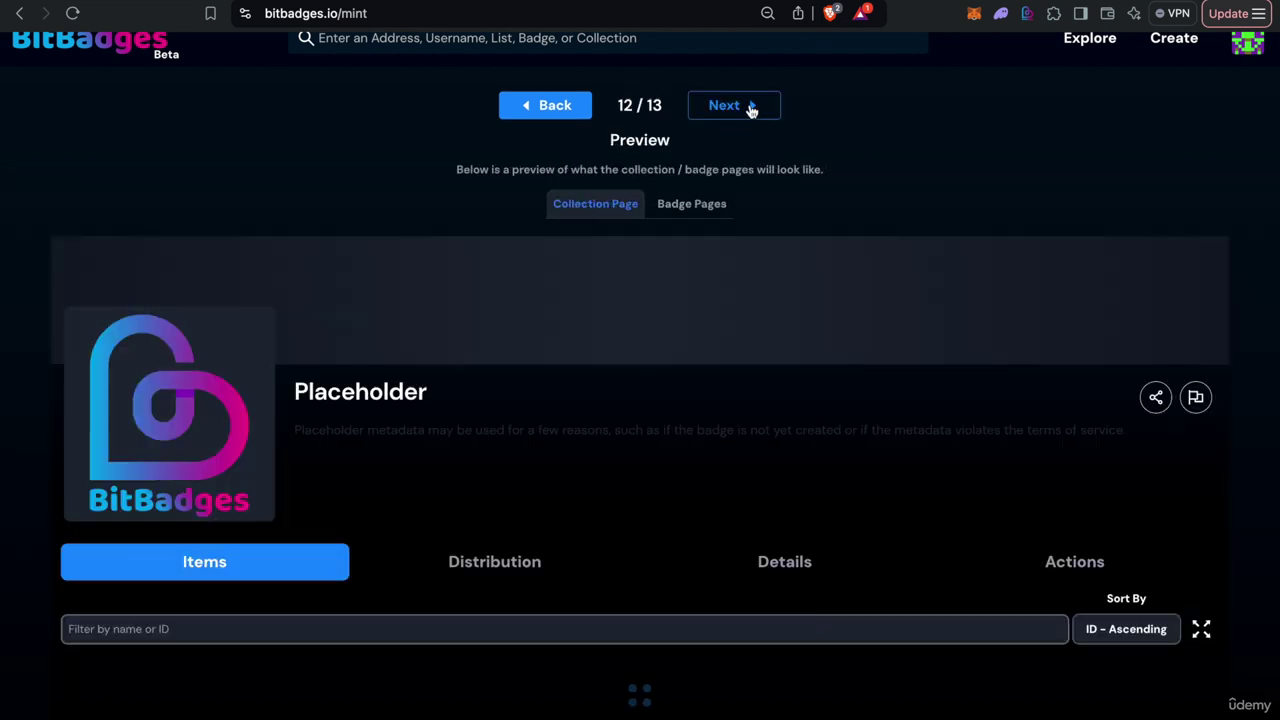
click(553, 106)
click(553, 106)
click(562, 106)
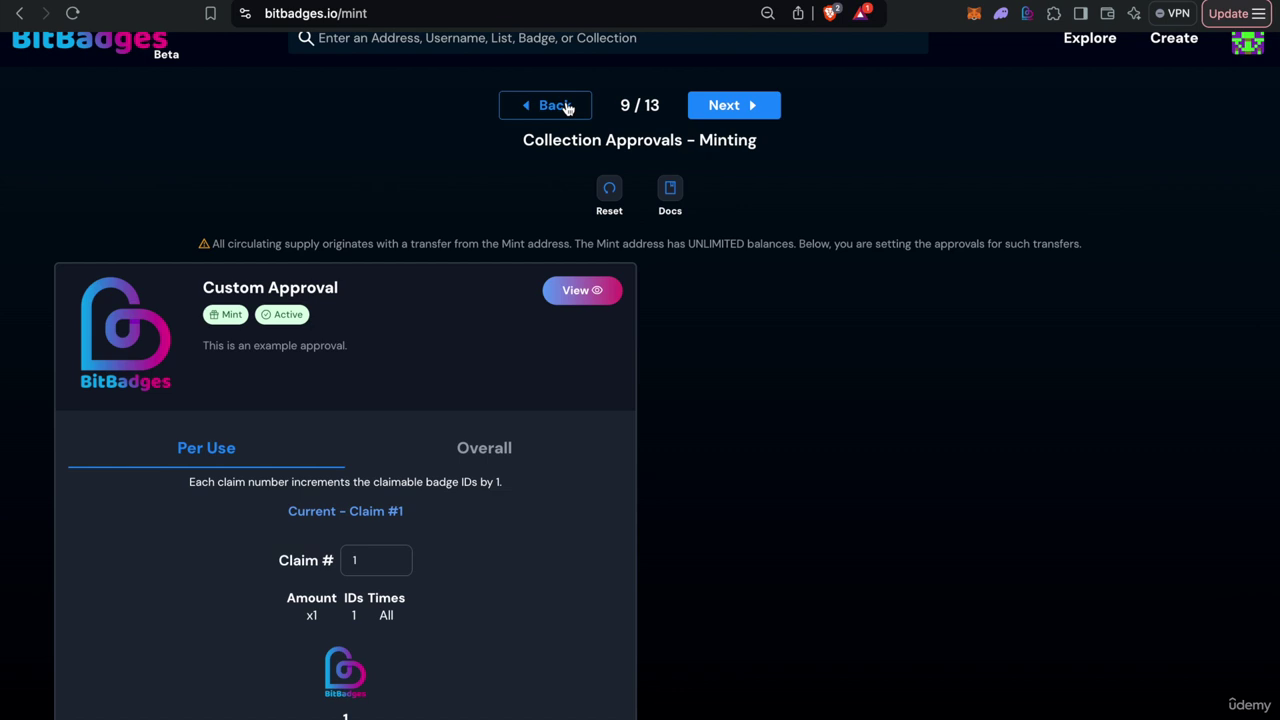
click(562, 106)
click(562, 106)
click(562, 106)
click(562, 106)
click(562, 106)
click(562, 106)
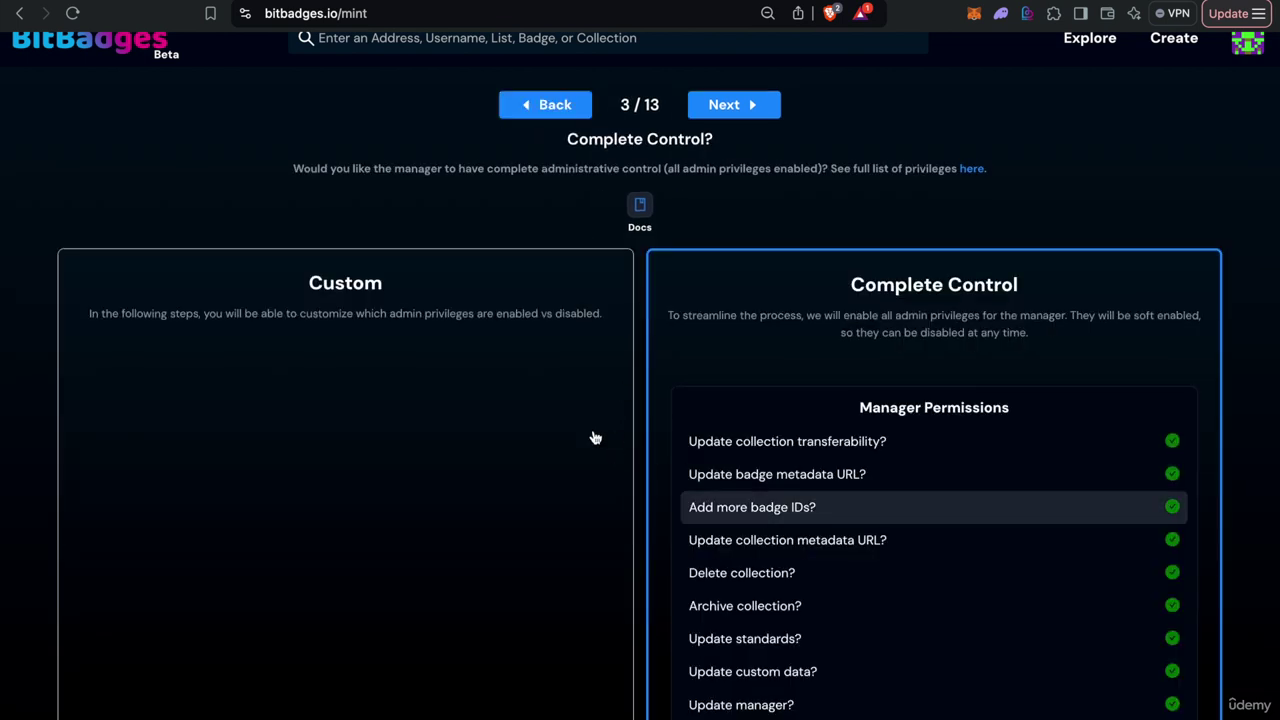
Step: Compare Complete Control permission details, then choose Custom admin privileges for the manager
click(443, 357)
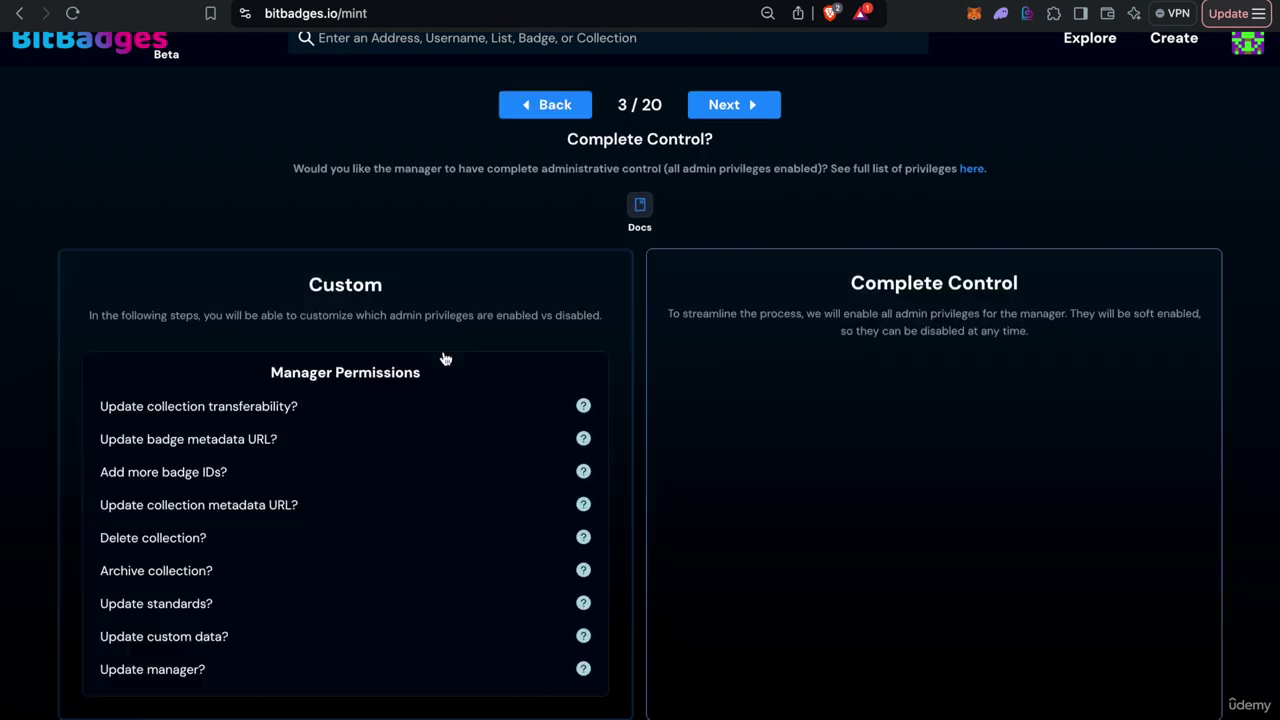
click(820, 404)
scroll(786, 697, down, 1)
click(833, 395)
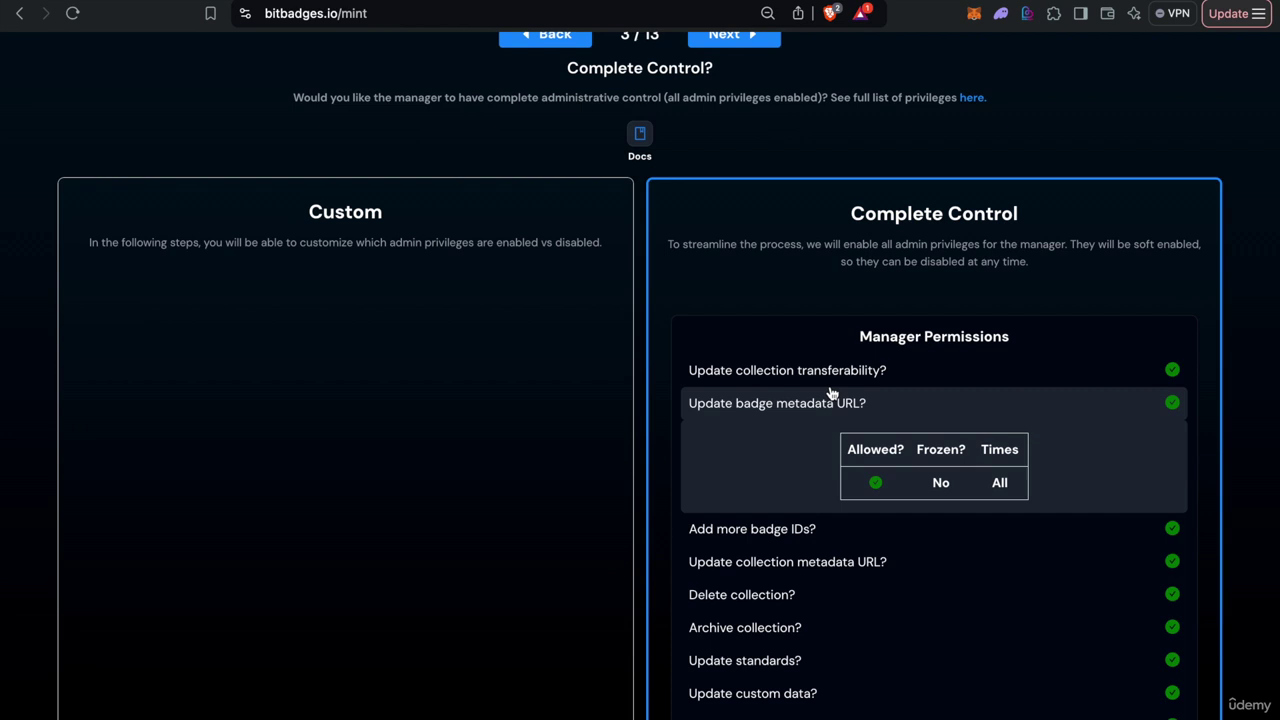
click(827, 380)
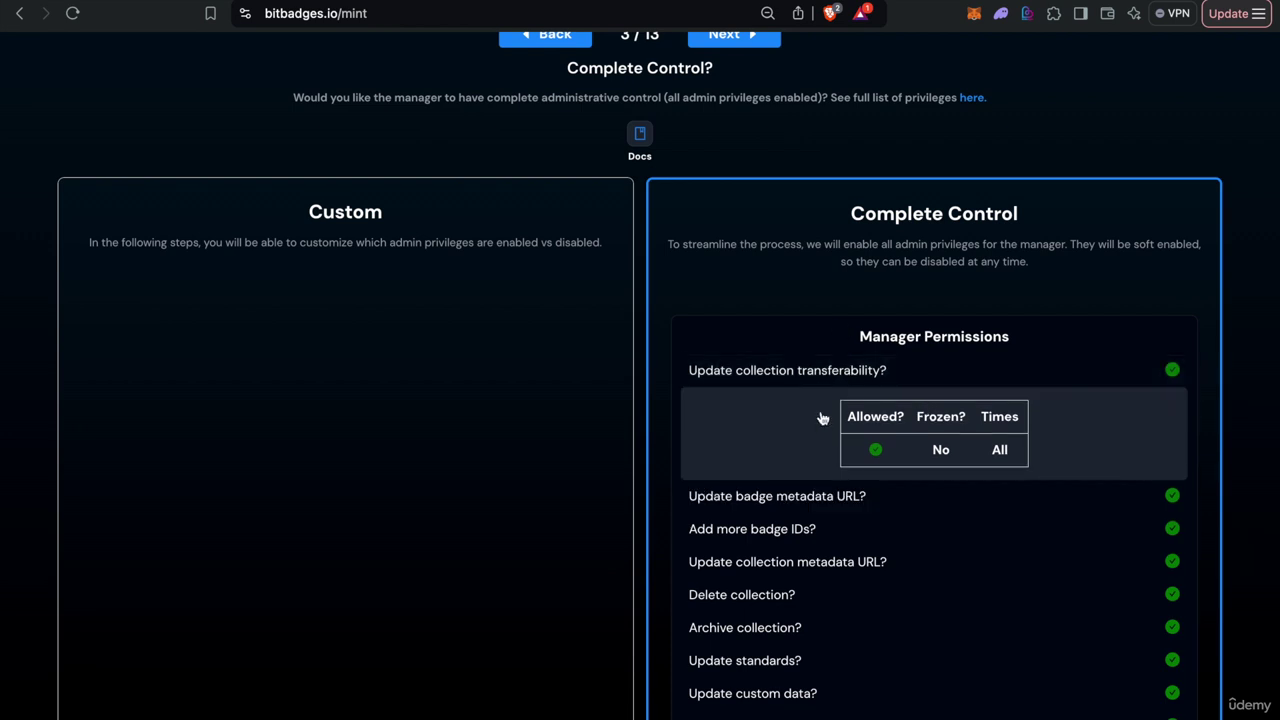
click(877, 380)
click(337, 306)
scroll(337, 306, up, 1)
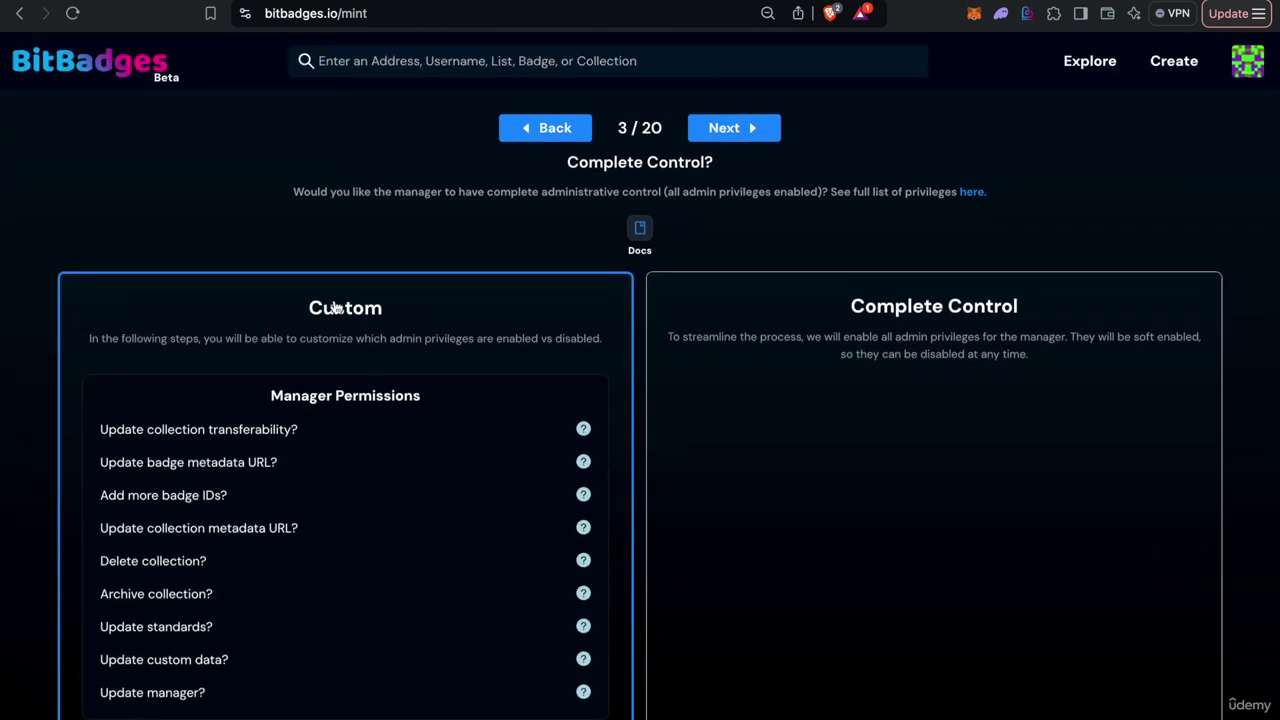
Step: Advance through the wizard to step 14/20, Post-Minting approvals
double_click(720, 128)
double_click(720, 128)
triple_click(720, 128)
double_click(720, 128)
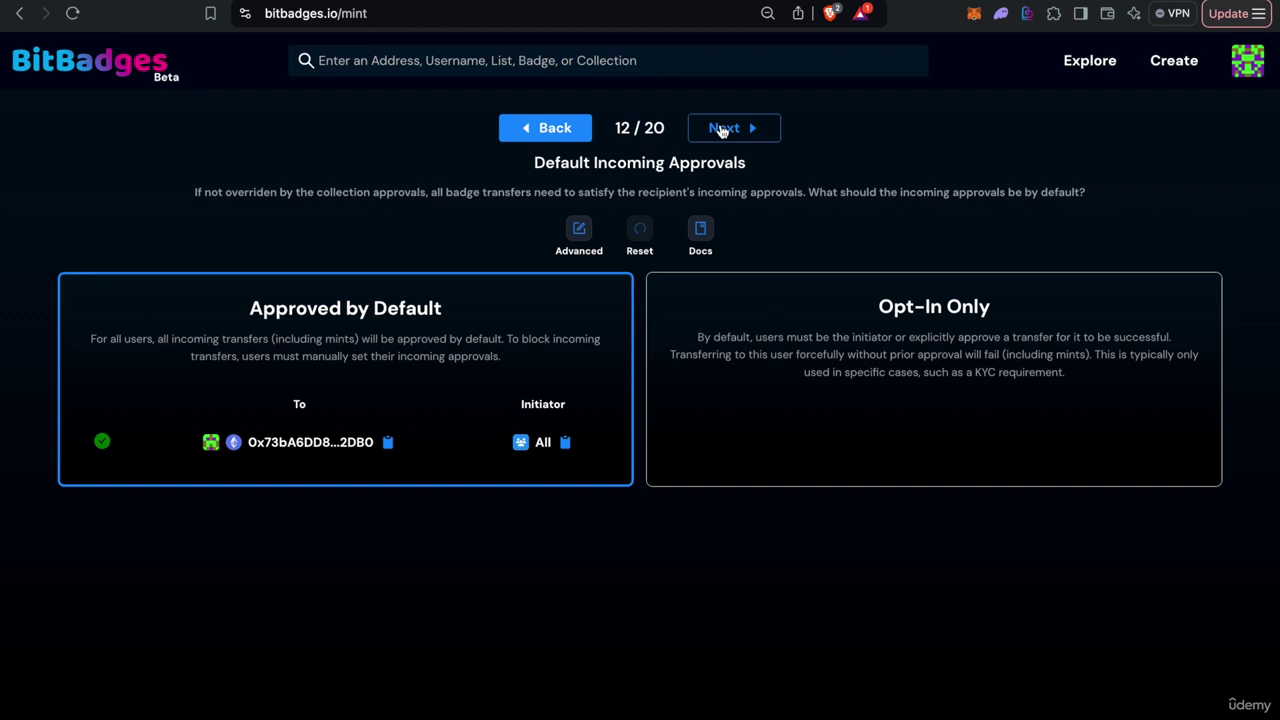
click(720, 128)
click(720, 128)
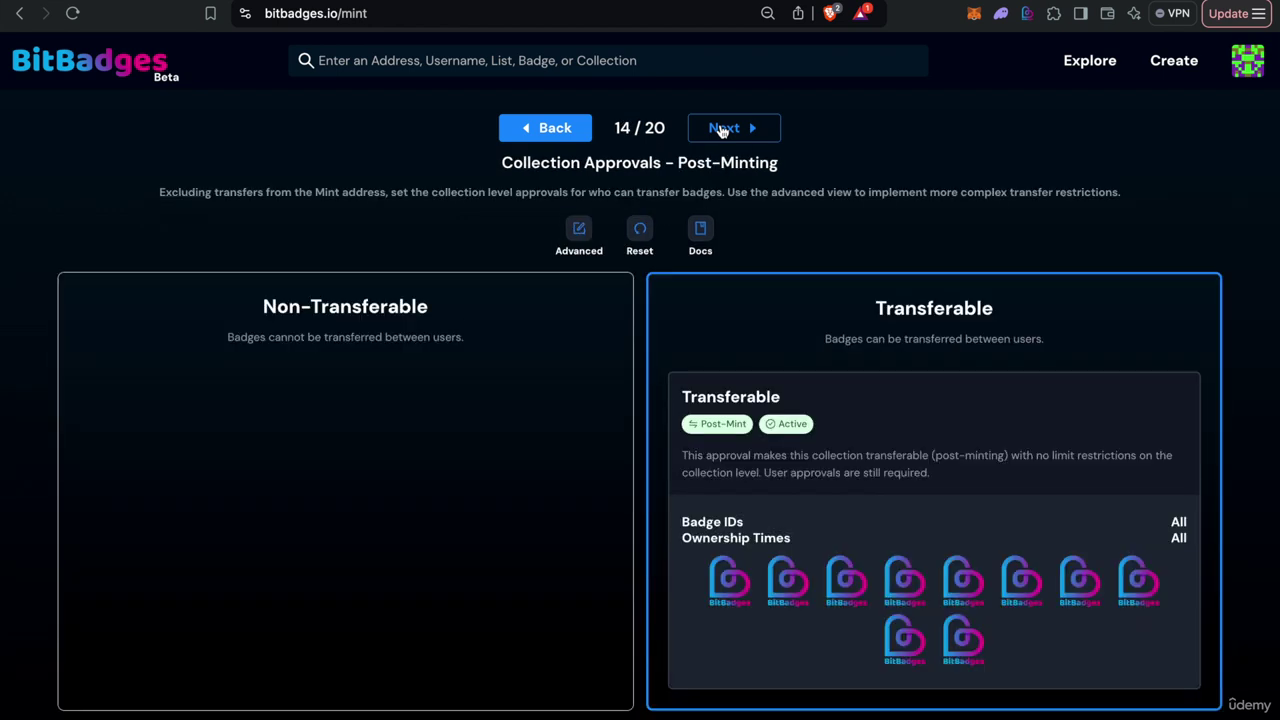
Step: At Can Update Transferability?, try the freeze presets, then choose Custom
click(720, 128)
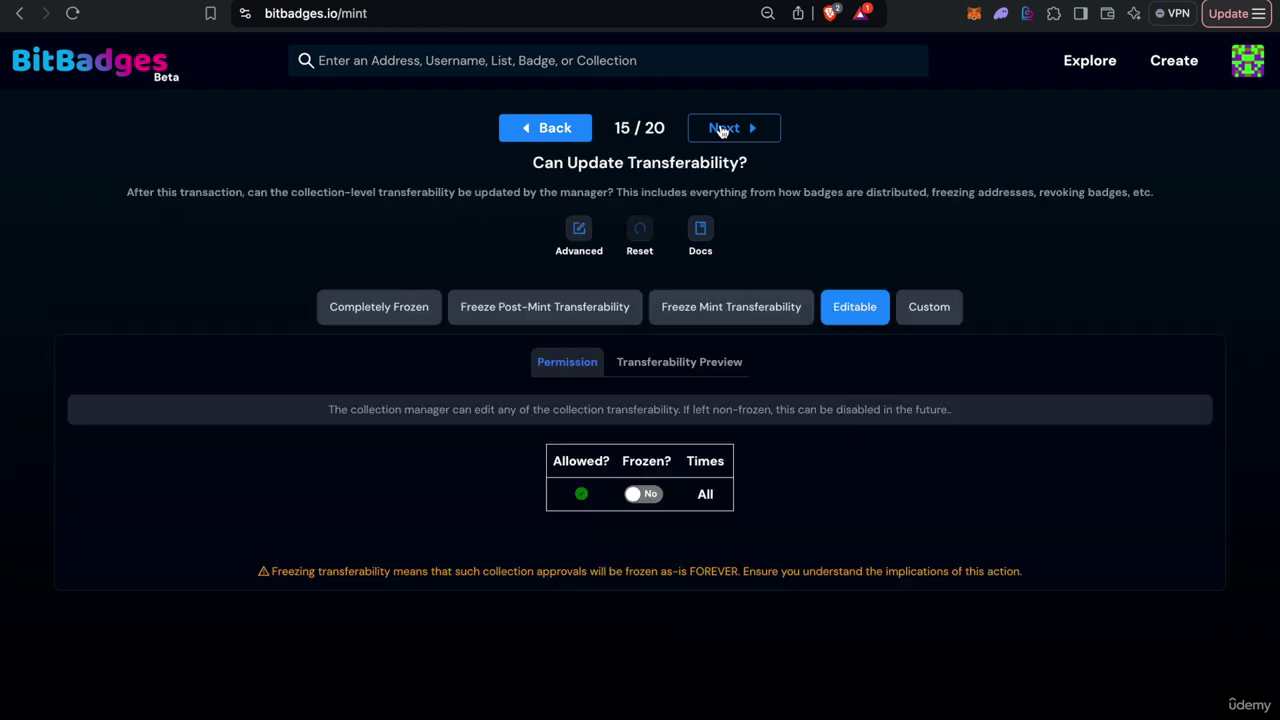
click(585, 304)
click(745, 309)
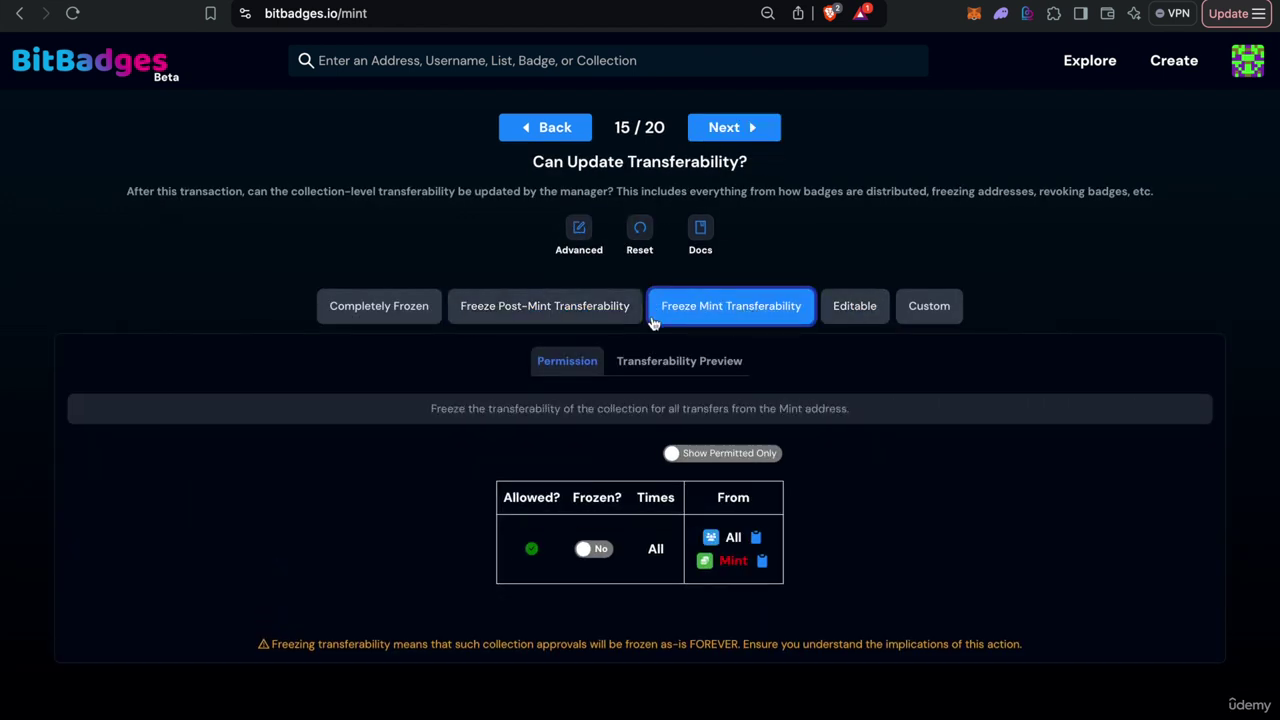
click(580, 318)
click(412, 317)
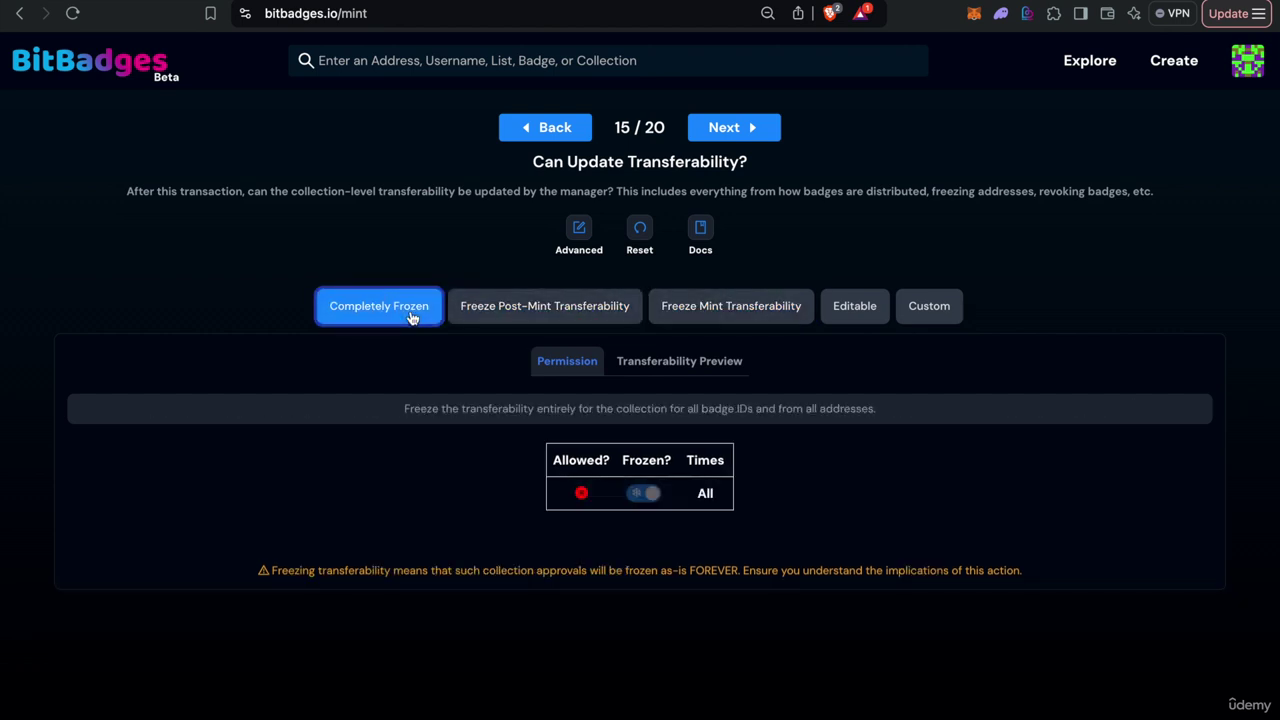
click(929, 308)
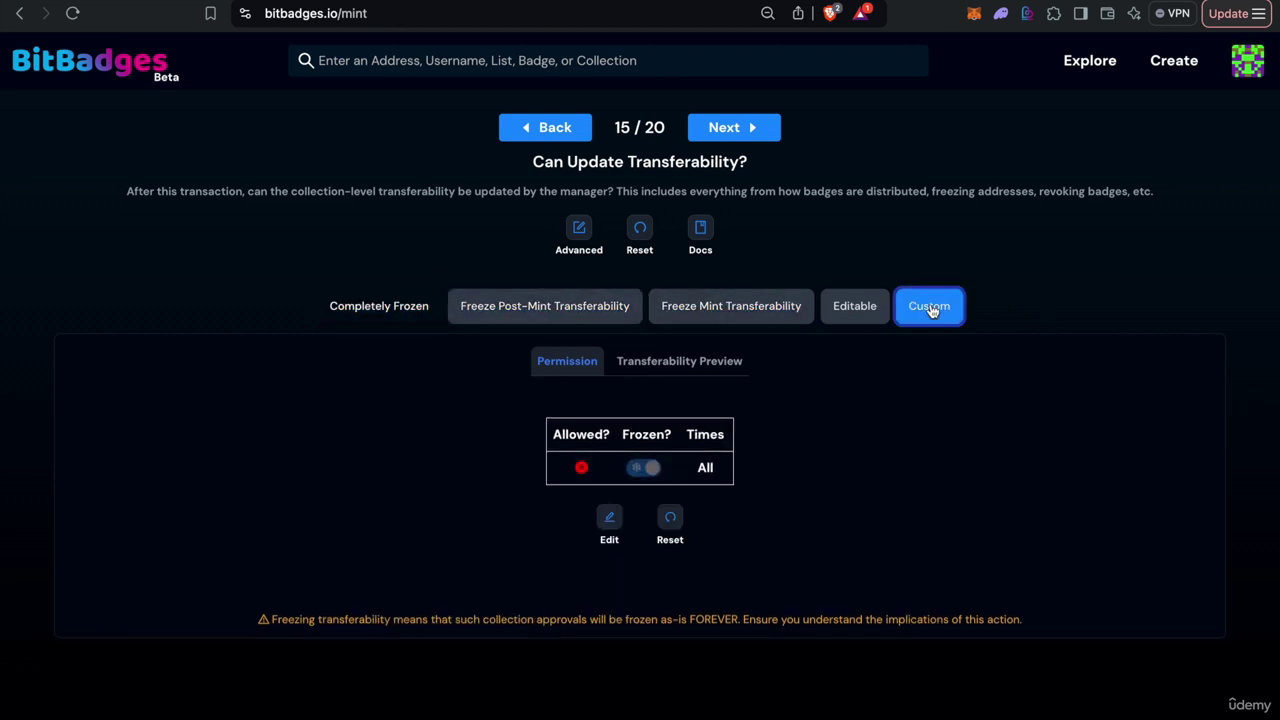
Step: Browse freeze filters (all approvals, from addresses, transfer times, ownership times), then hide the panel
click(609, 516)
scroll(608, 514, down, 3)
click(84, 435)
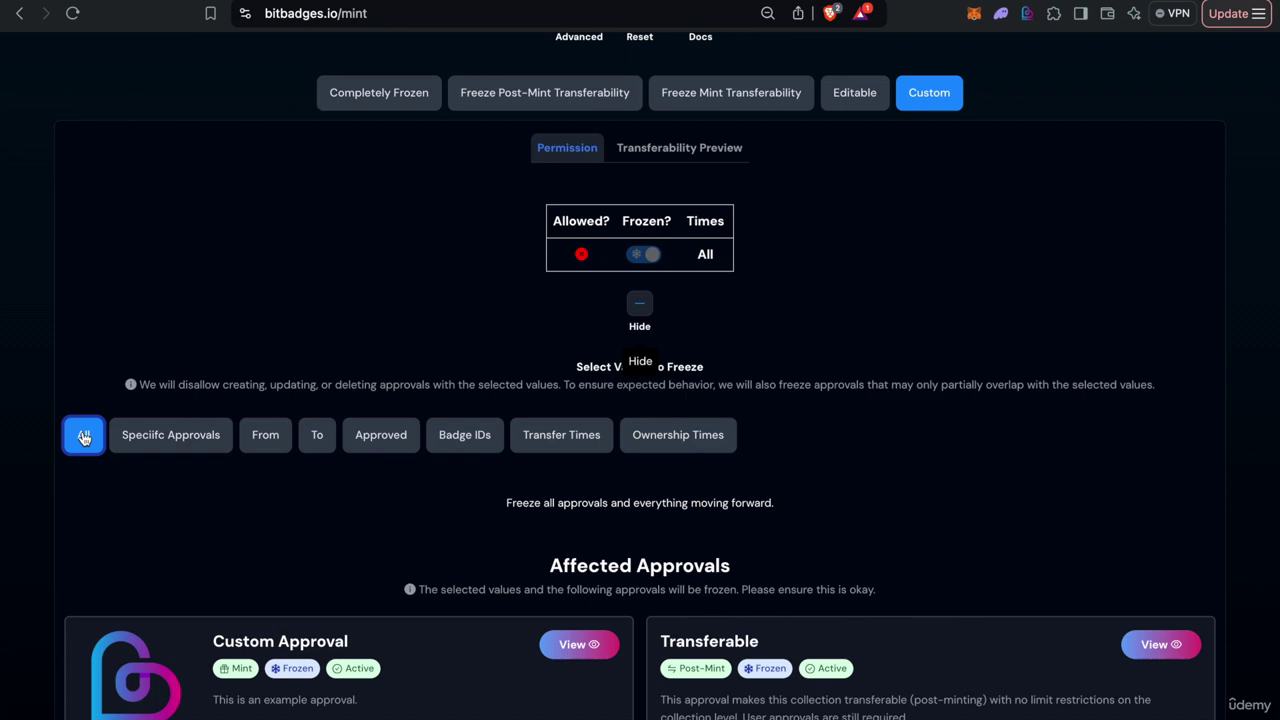
scroll(84, 437, down, 2)
click(140, 318)
click(284, 320)
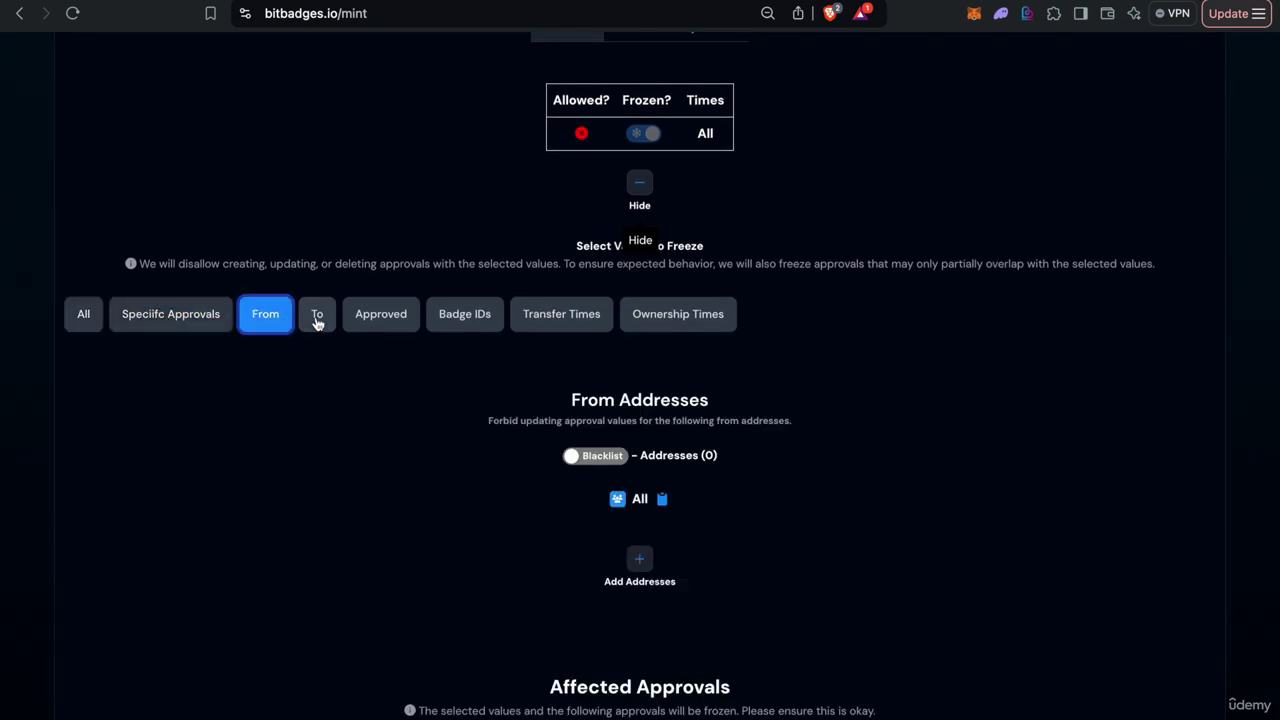
scroll(330, 318, down, 1)
click(560, 300)
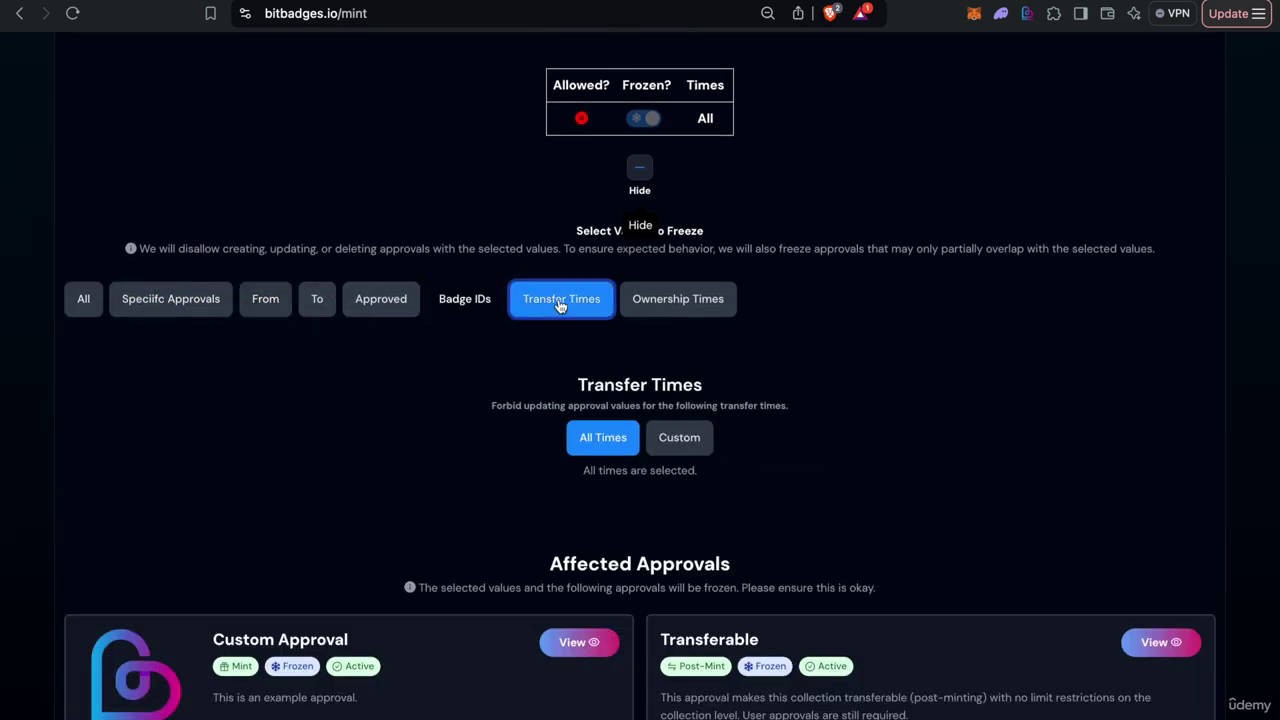
click(655, 301)
scroll(461, 352, down, 7)
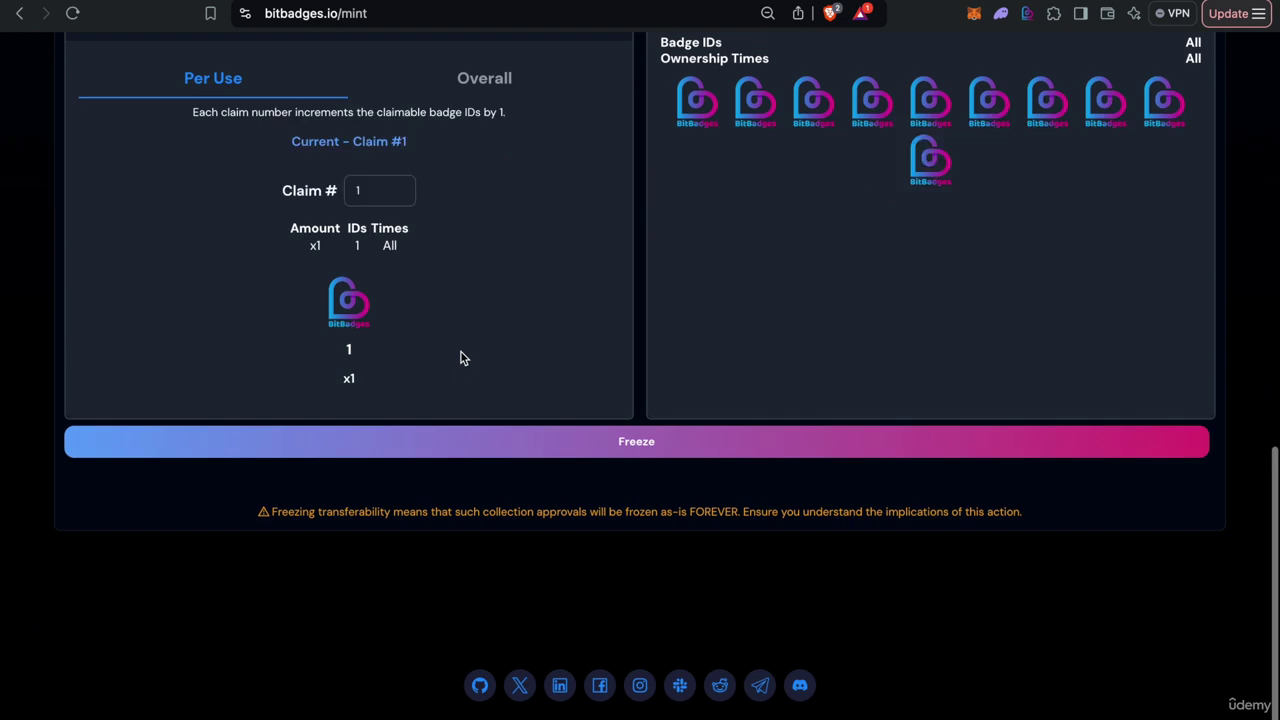
scroll(416, 395, up, 1)
scroll(477, 457, up, 7)
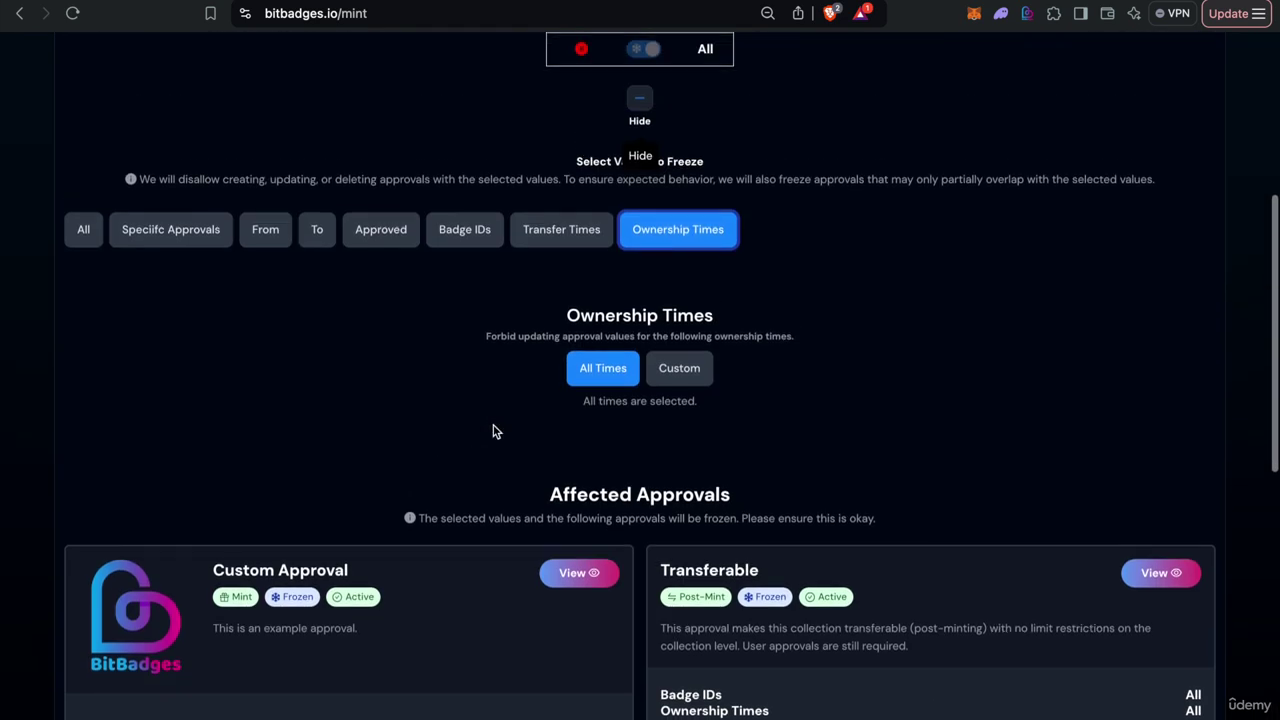
click(651, 213)
scroll(652, 210, up, 3)
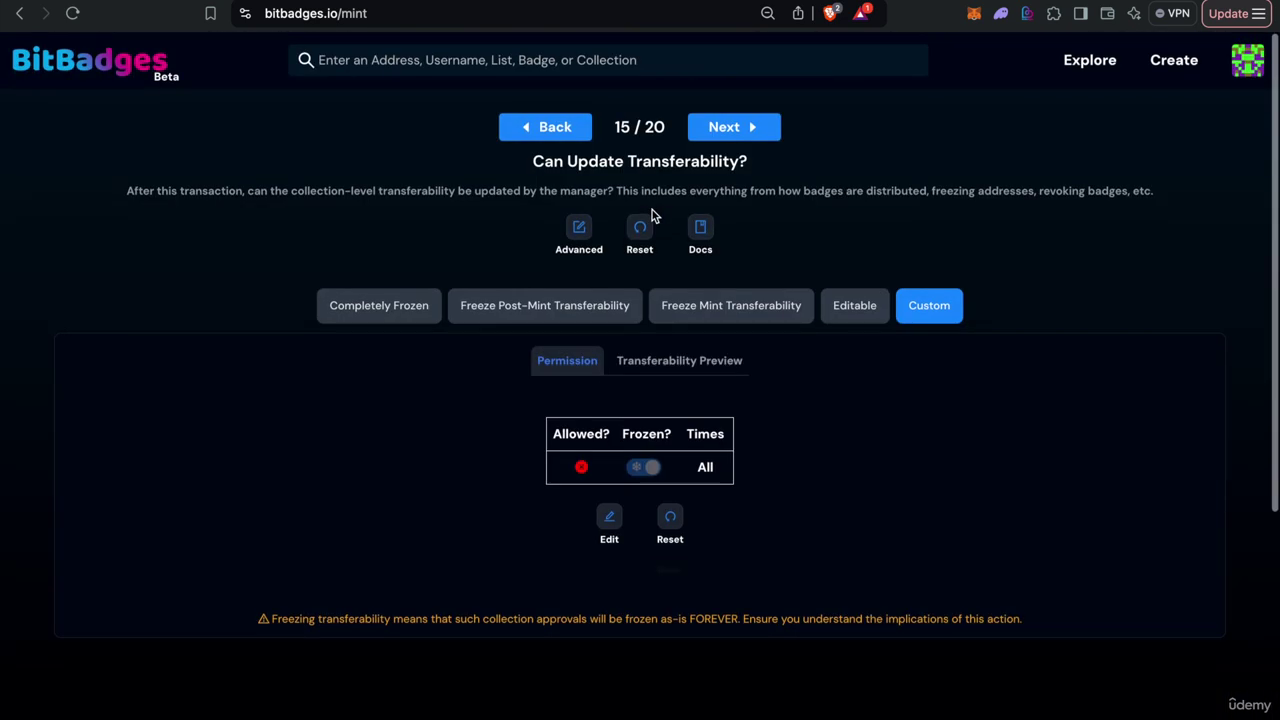
Step: Keep transferability editable by the manager and advance to the Submit step
click(882, 315)
click(731, 132)
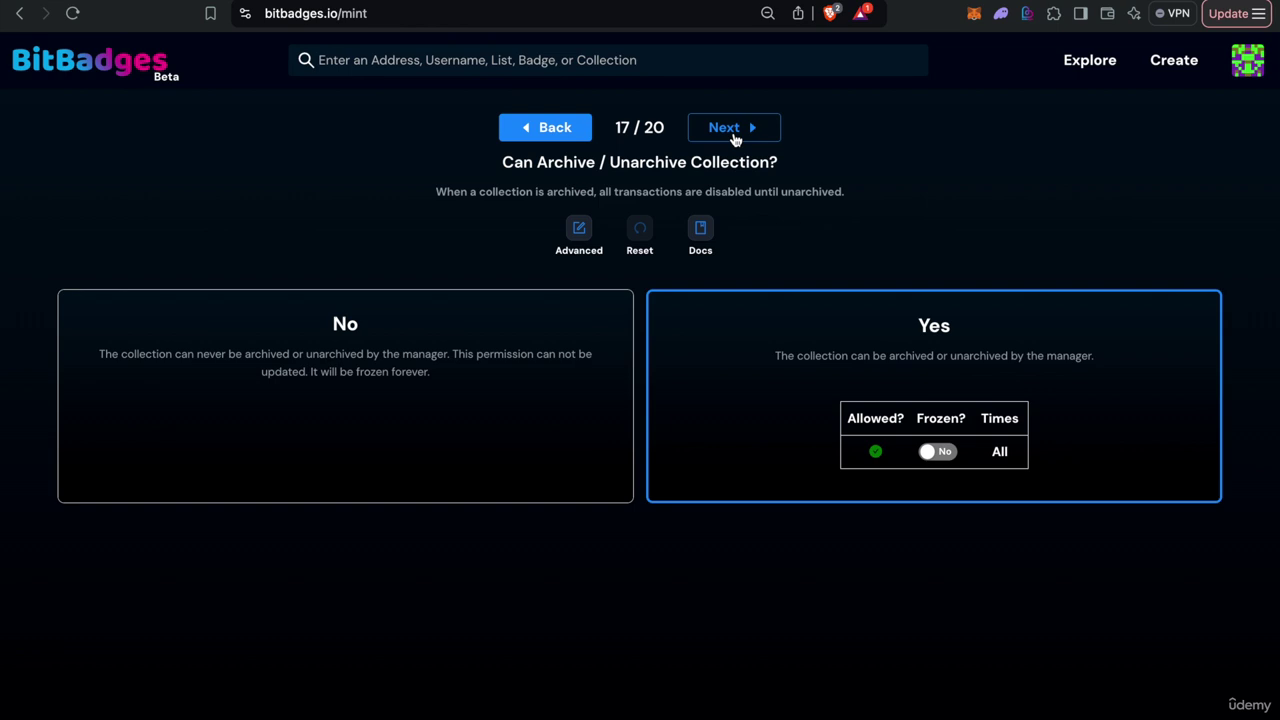
click(733, 135)
click(733, 135)
click(731, 133)
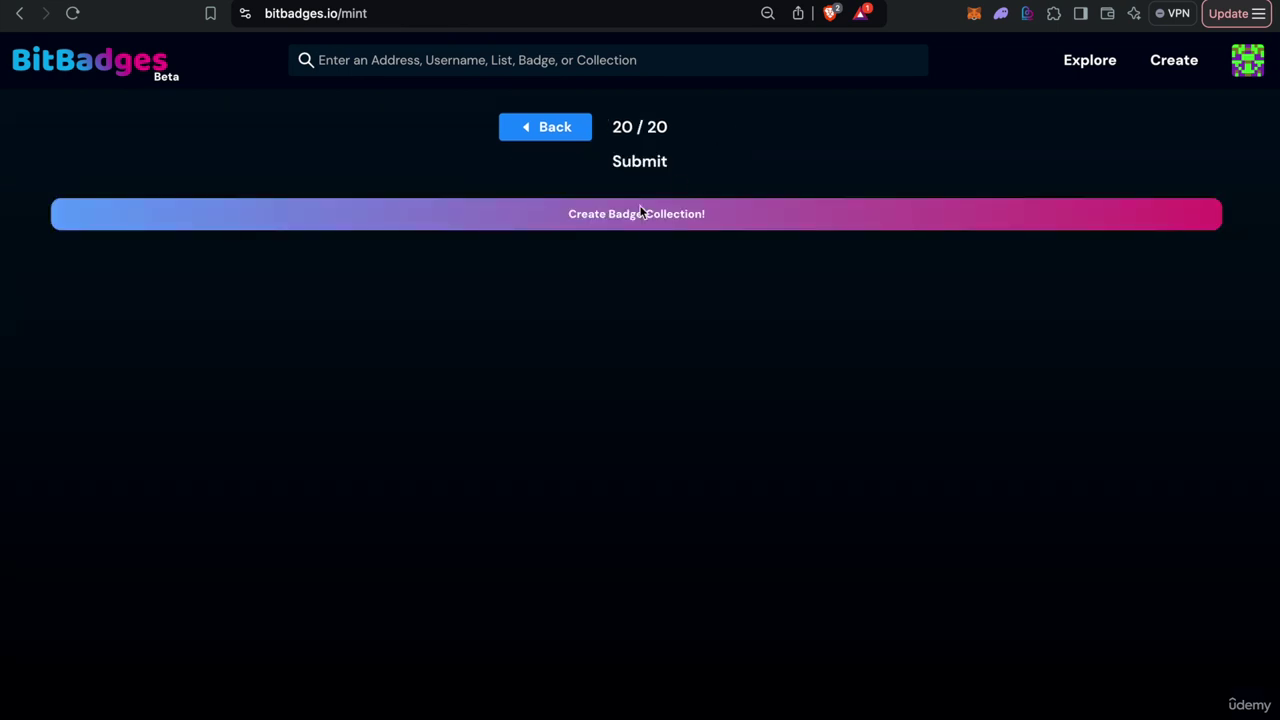
Step: Step back through the wizard to the Balances Storage step
click(528, 127)
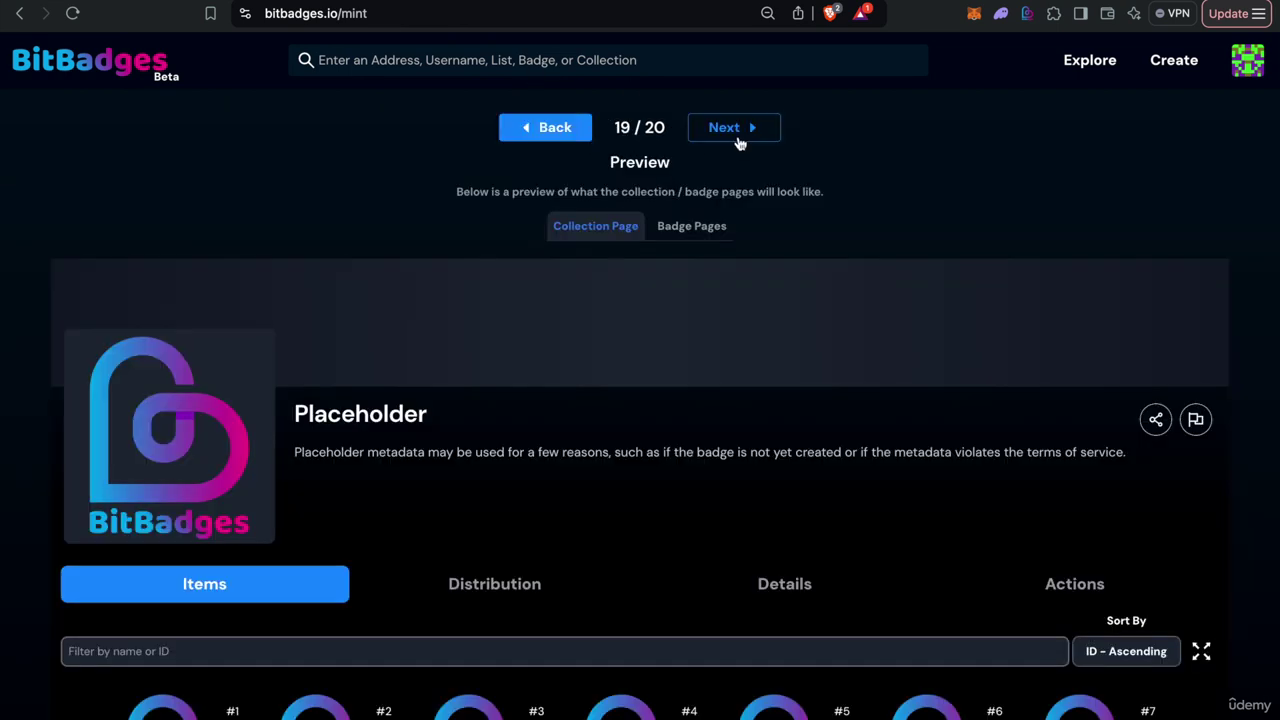
click(536, 138)
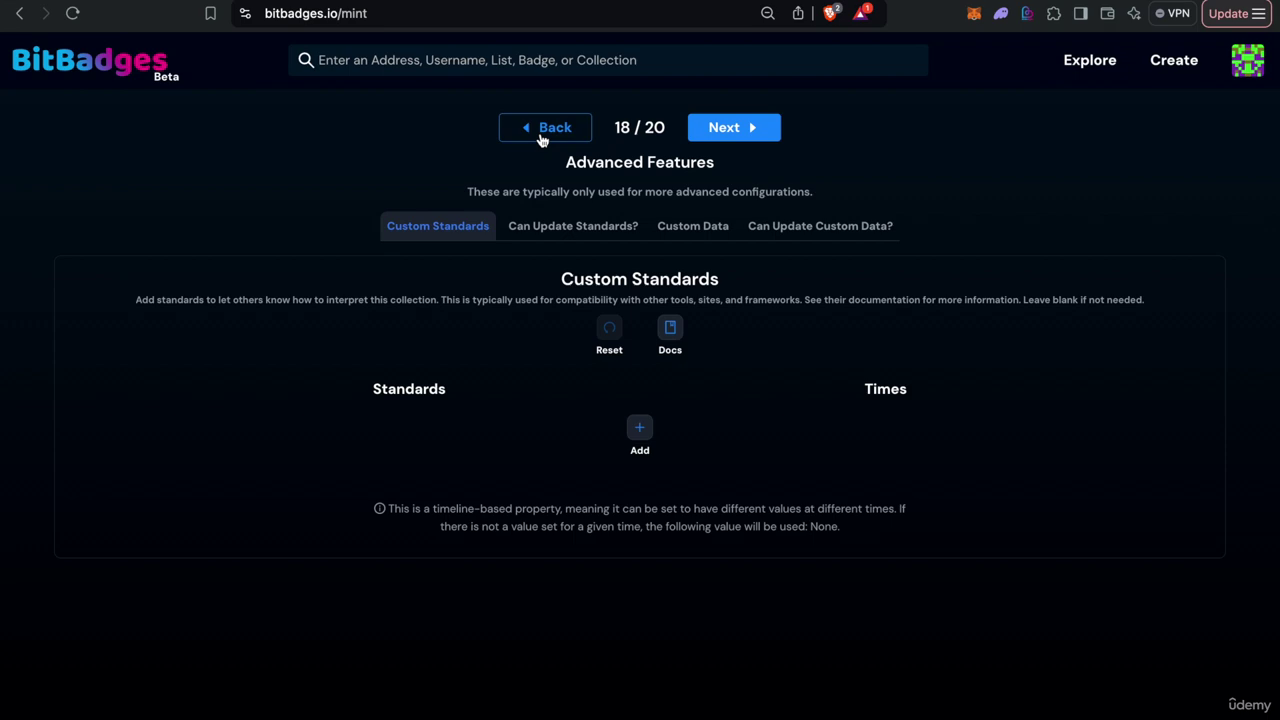
click(538, 138)
click(540, 138)
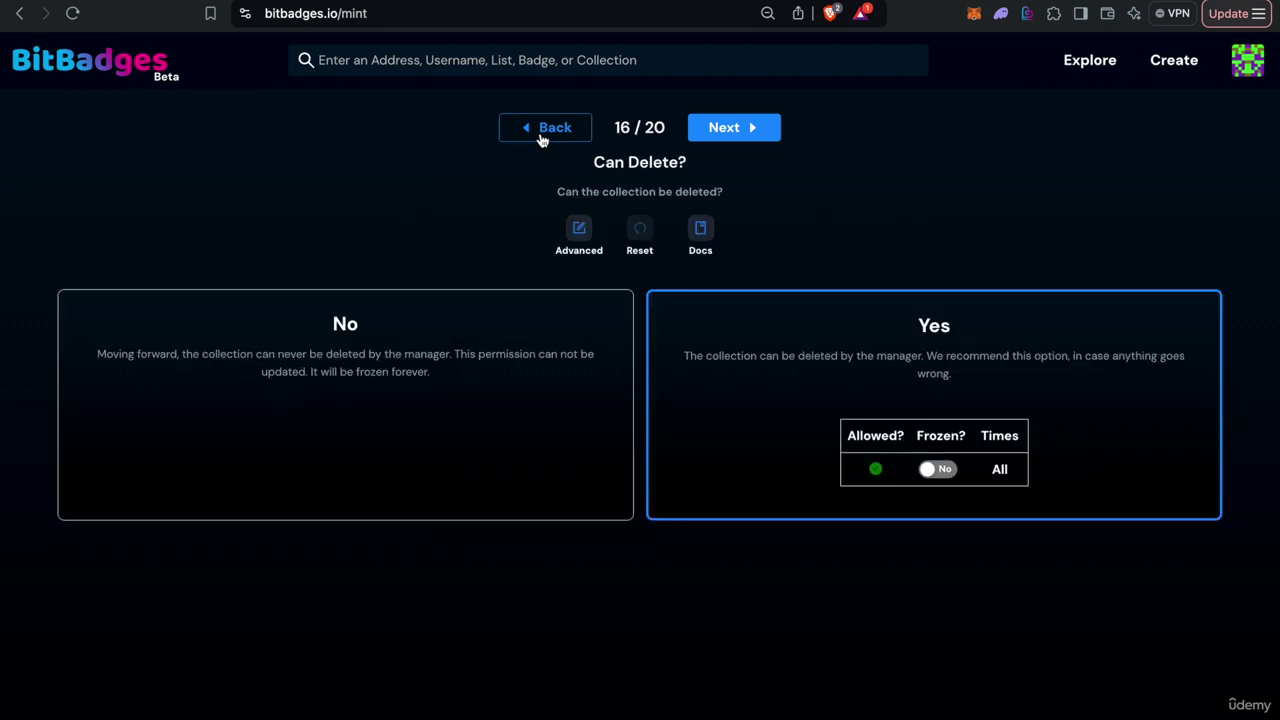
click(540, 137)
click(538, 134)
click(530, 130)
click(520, 128)
Step: Step forward to post-minting approvals, then back to step 7/20, Set Collection Metadata
click(512, 127)
click(700, 130)
click(703, 133)
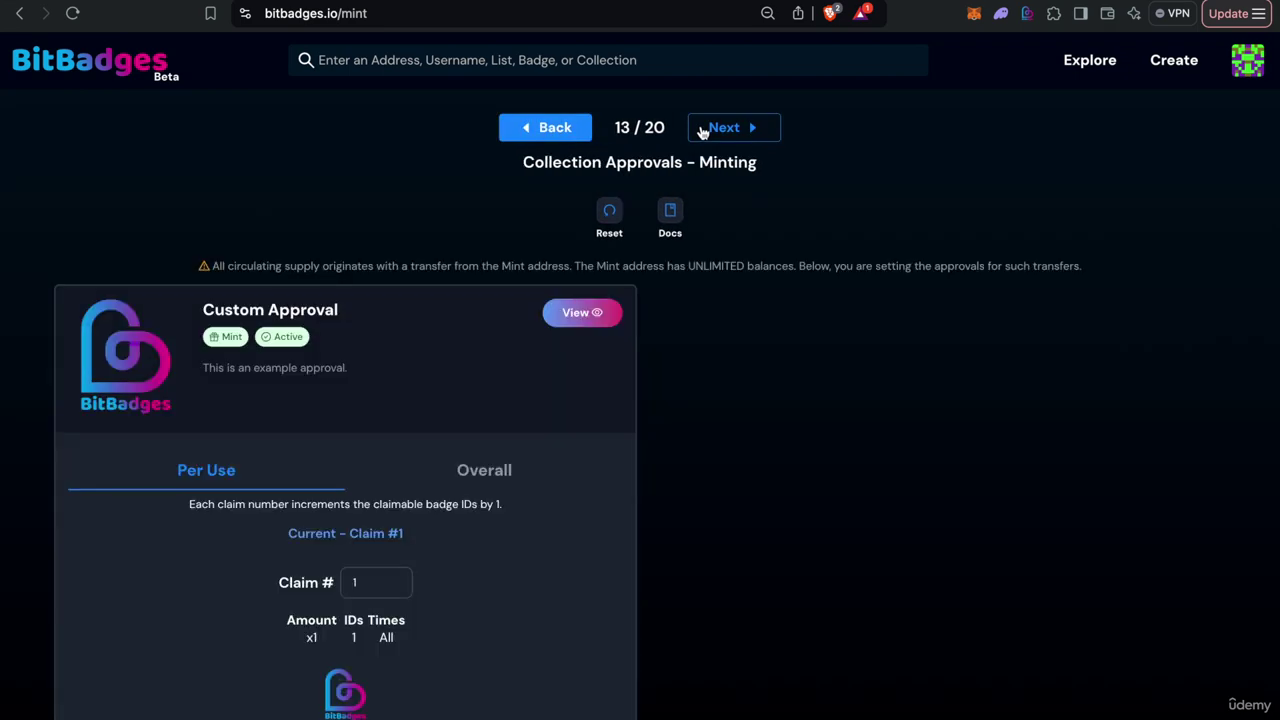
click(703, 133)
click(551, 130)
click(551, 130)
click(551, 131)
click(551, 131)
click(551, 131)
click(550, 134)
click(550, 136)
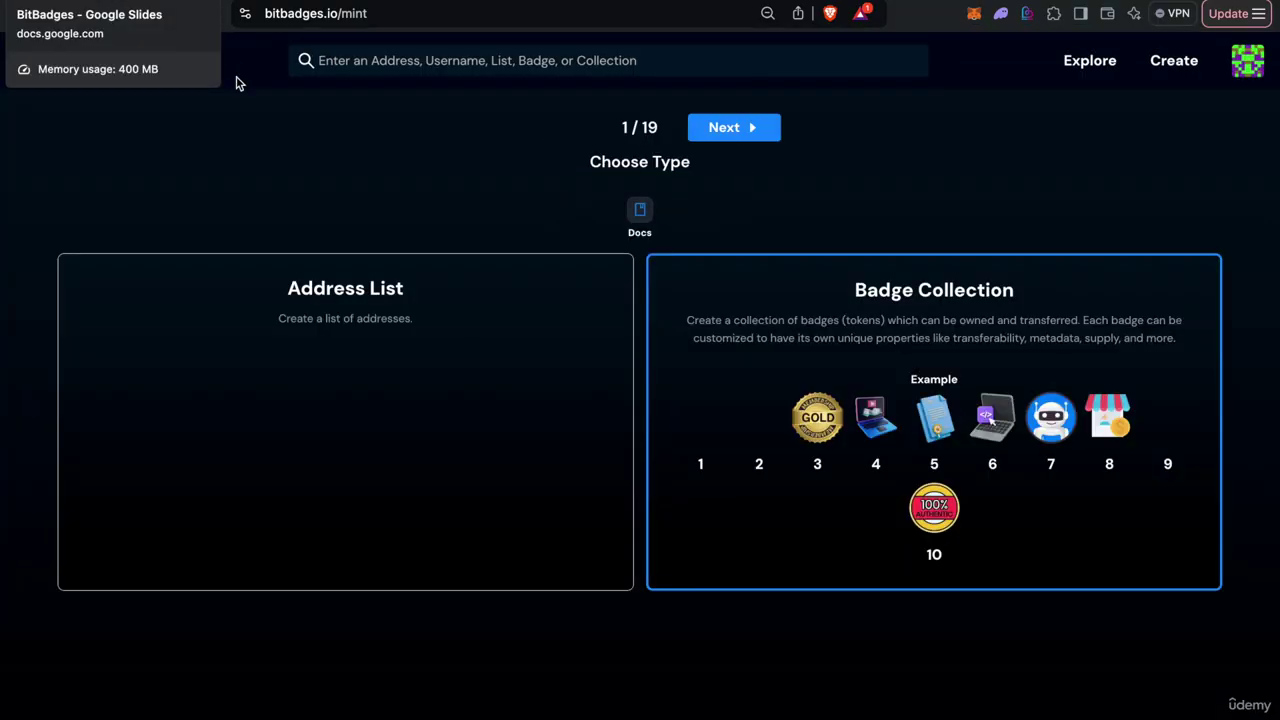
Step: Start a new badge collection and set Number of Badges to 10
click(731, 137)
click(731, 137)
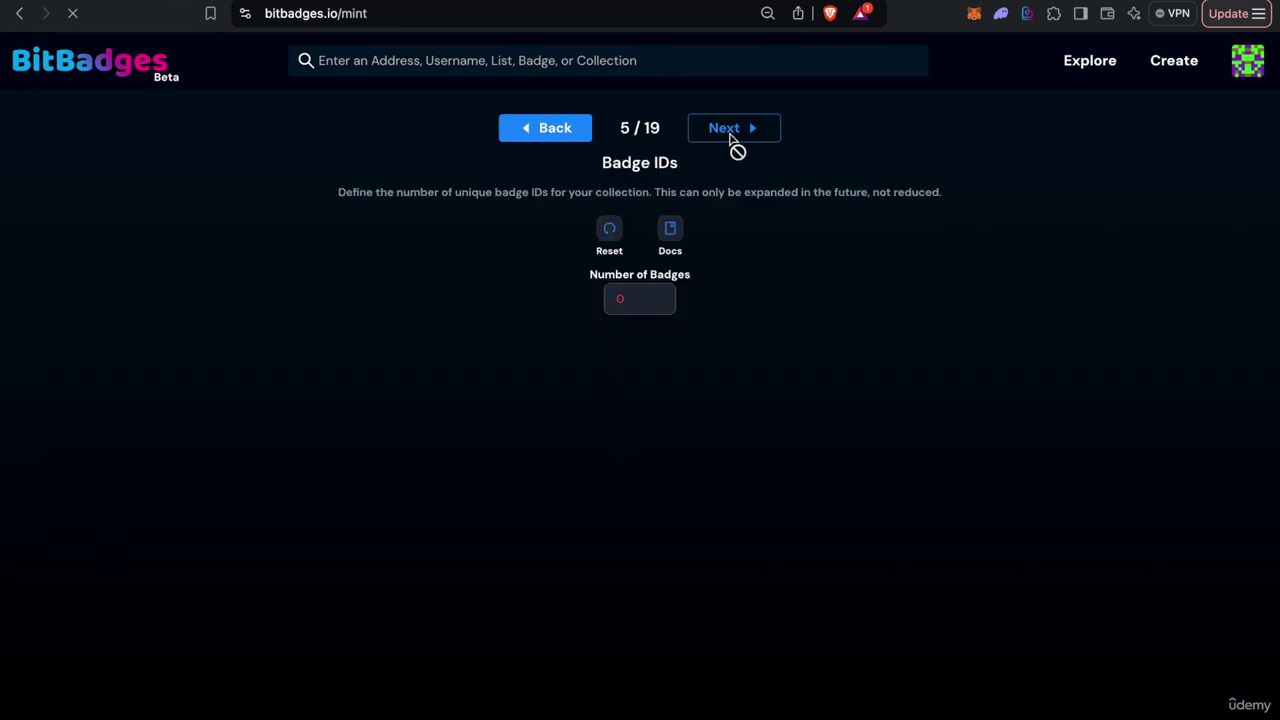
click(629, 299)
text(10)
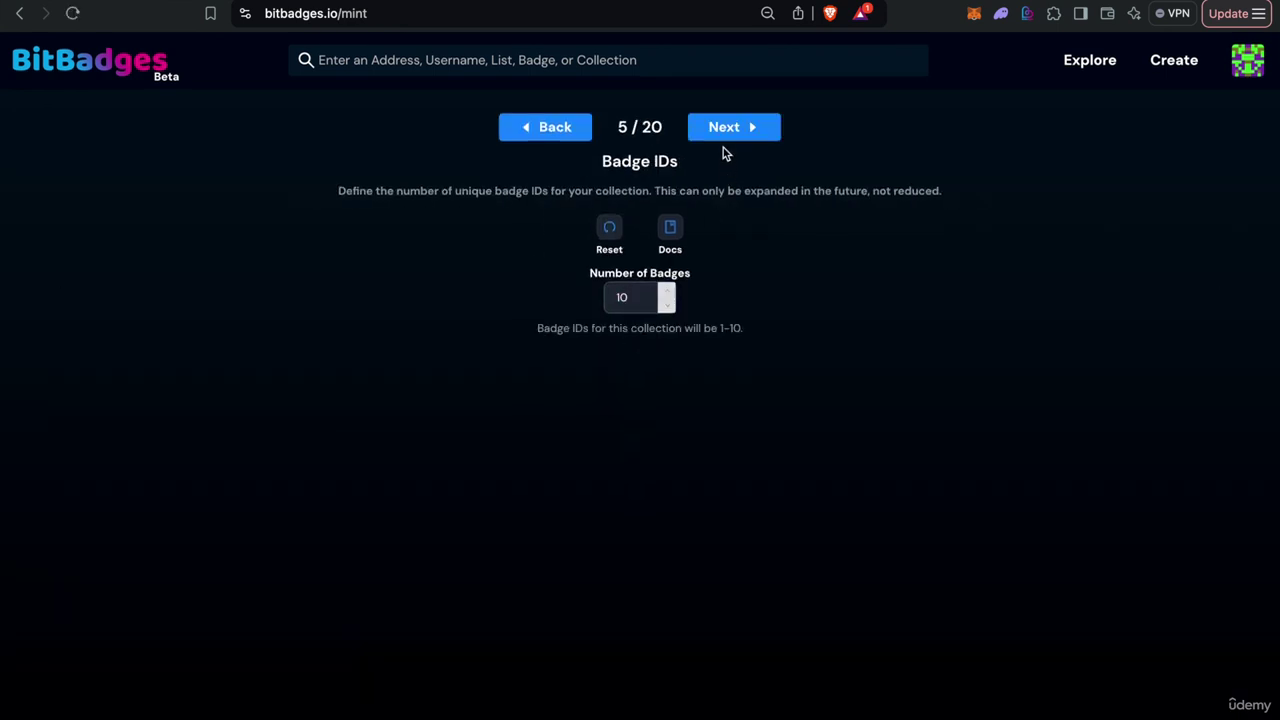
Step: Choose Off-Chain - Indexed balances storage and reach the Off-Chain Balances step
click(722, 138)
click(715, 140)
click(716, 142)
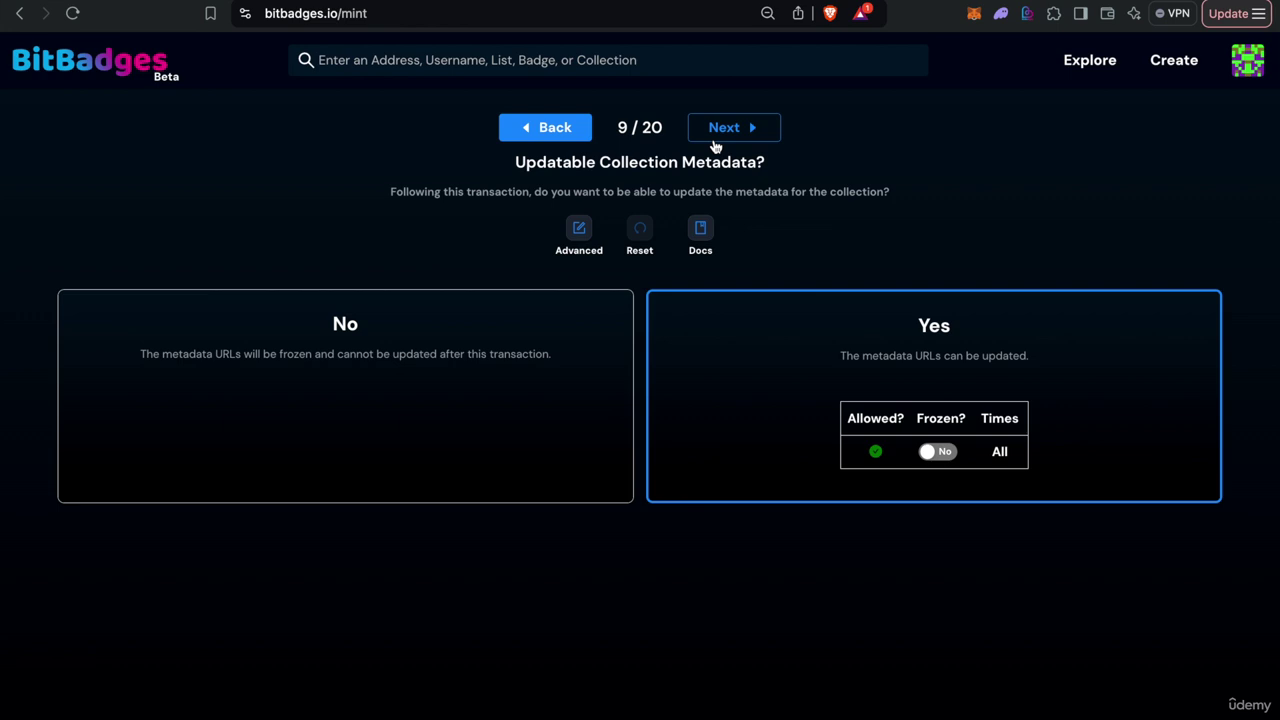
click(716, 144)
click(712, 141)
click(548, 296)
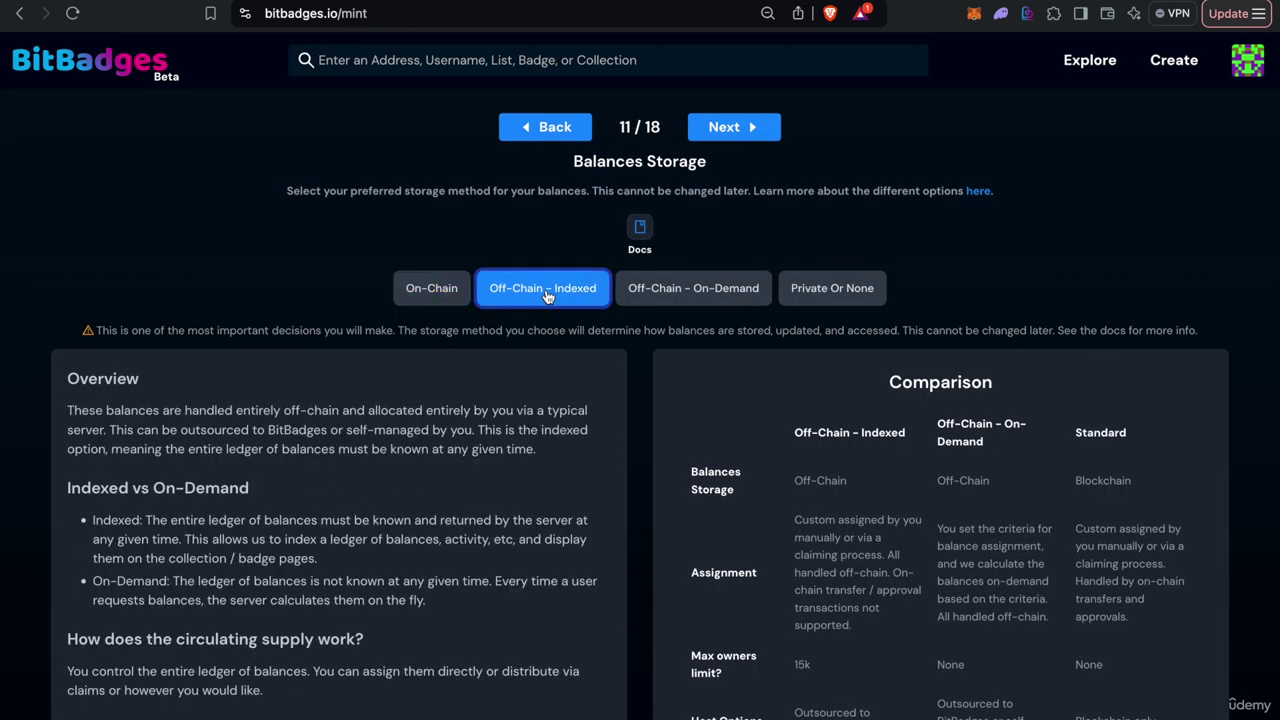
click(718, 122)
scroll(723, 126, down, 3)
scroll(723, 126, up, 2)
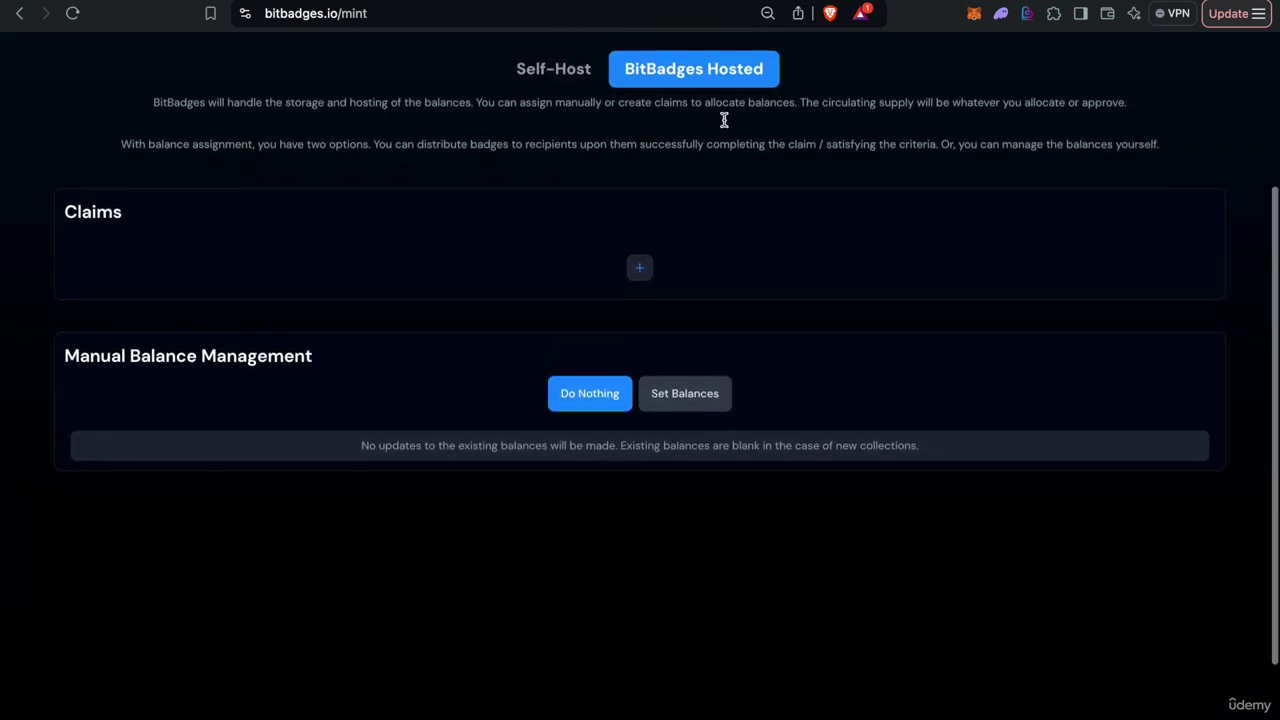
scroll(724, 125, up, 1)
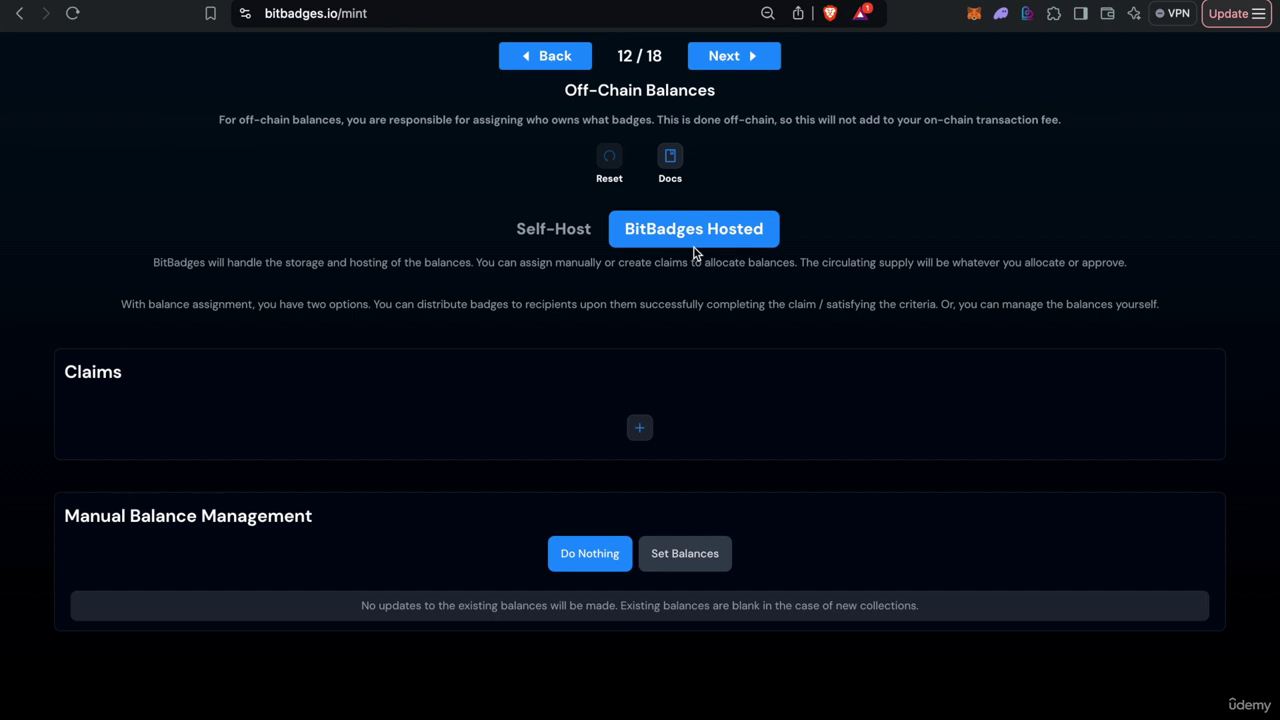
Step: Add a new claim giving badge IDs 1-10 and page through its badge preview
click(639, 428)
scroll(634, 434, down, 5)
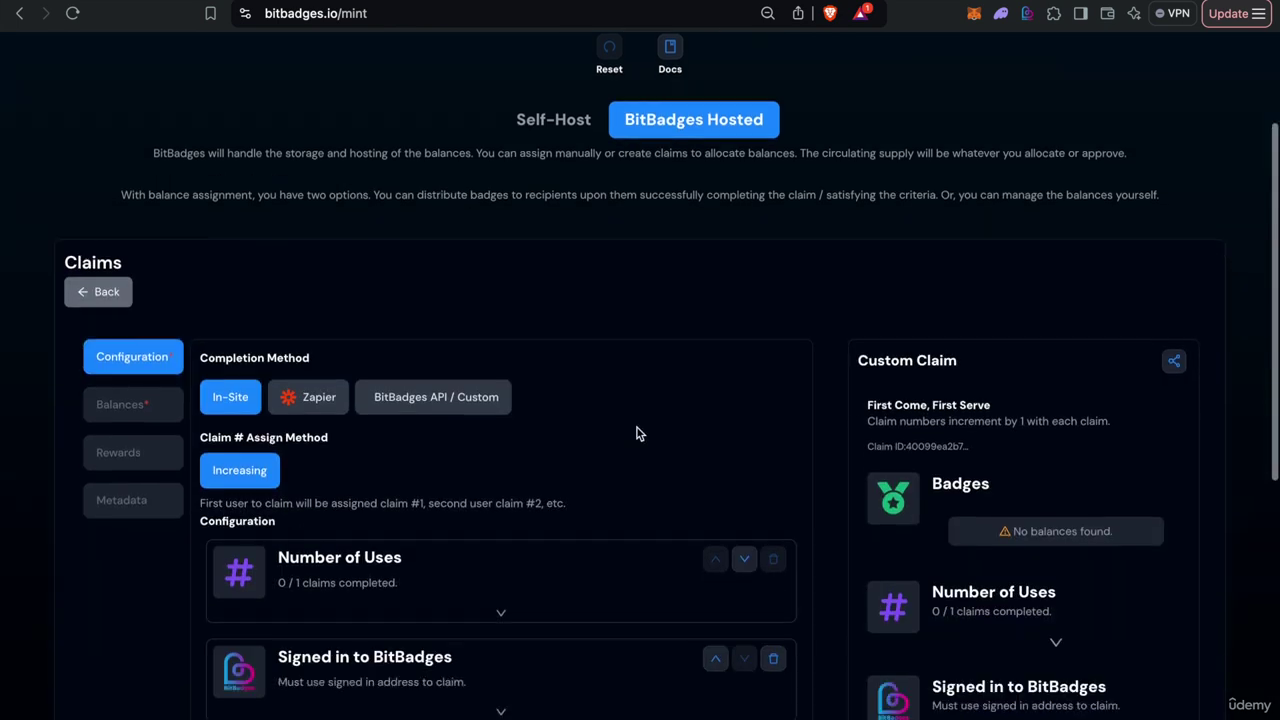
click(124, 279)
click(511, 509)
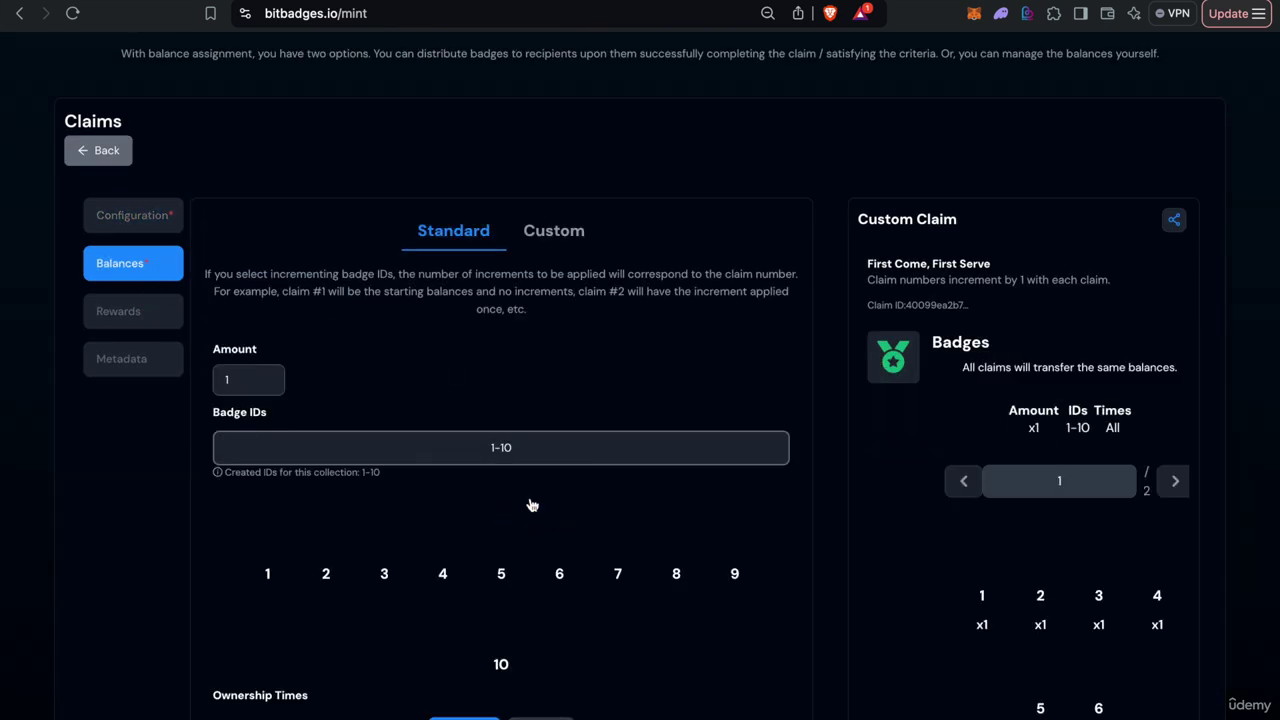
click(1175, 481)
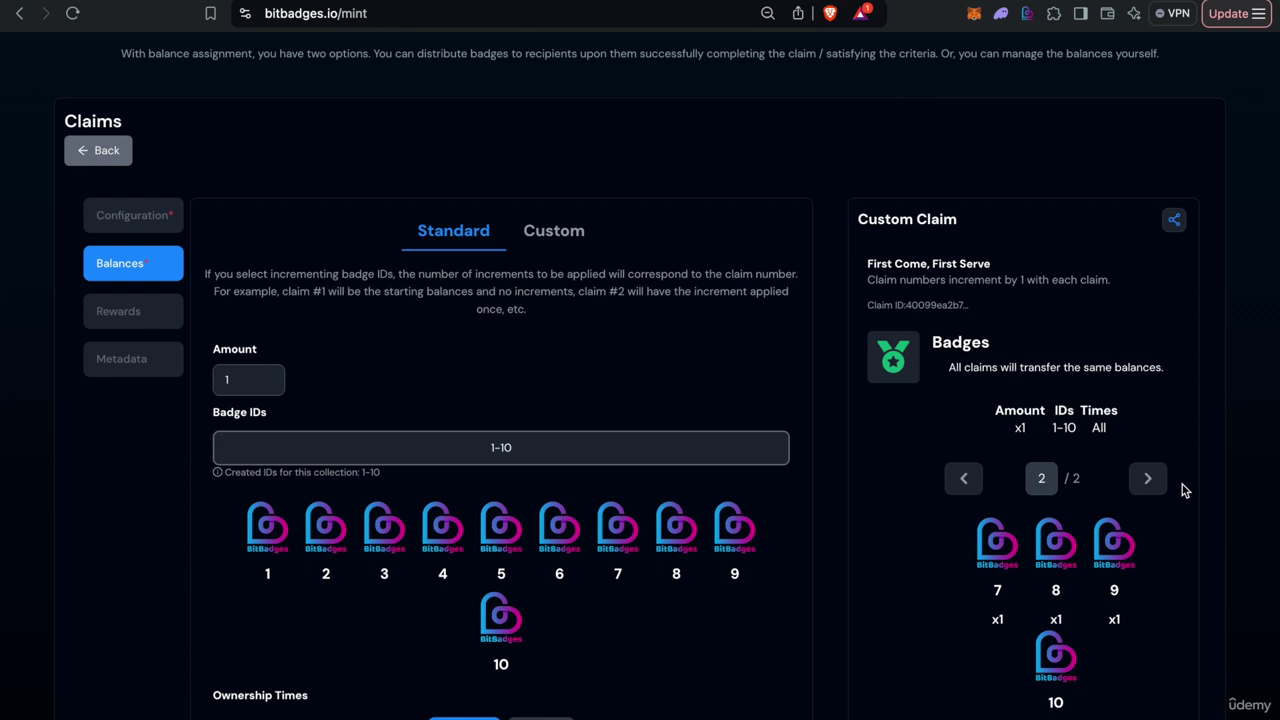
click(963, 478)
click(1147, 479)
click(963, 480)
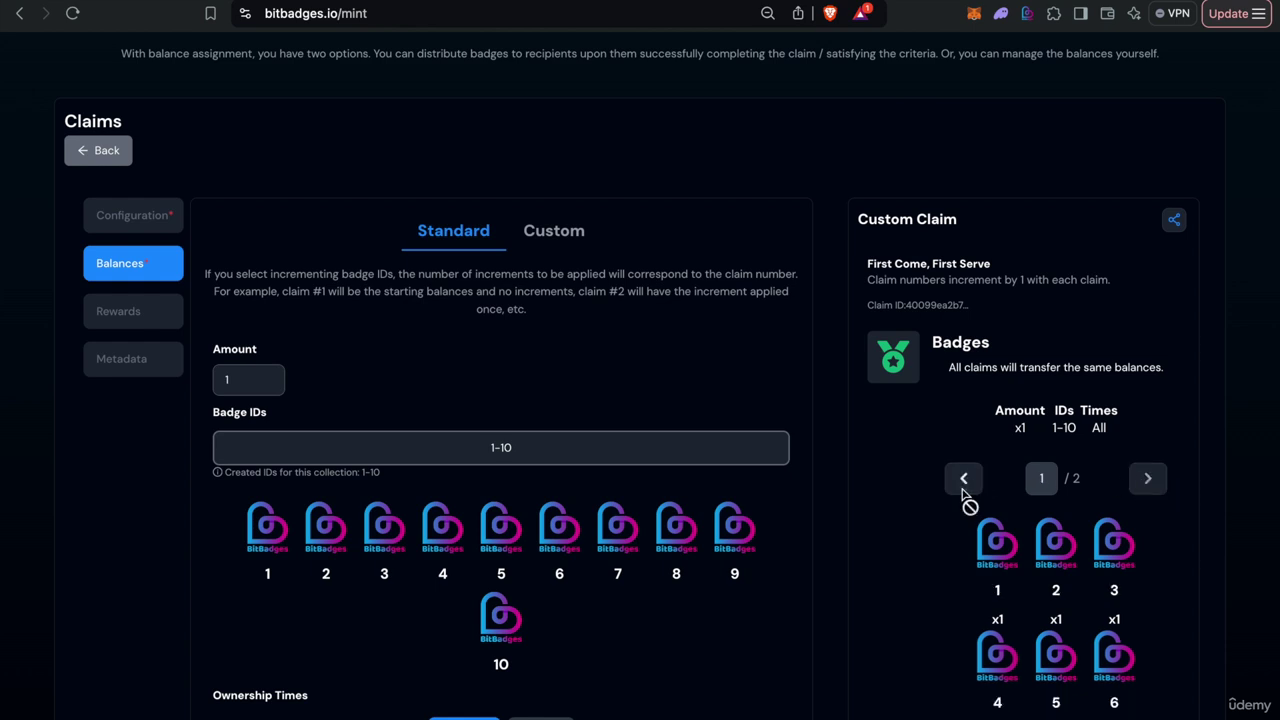
scroll(965, 496, down, 3)
scroll(965, 496, down, 3)
scroll(965, 496, up, 4)
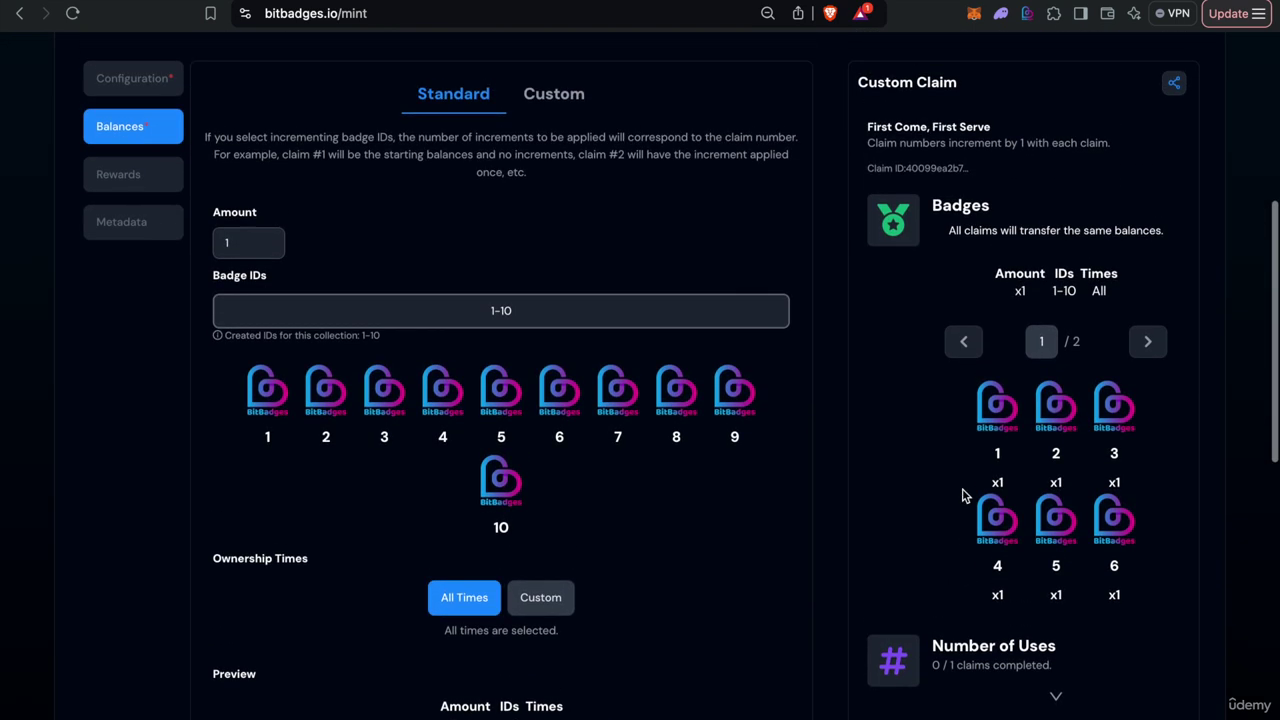
Step: Review the claim plugins, enabling the Discord plugin and then unchecking it
click(97, 86)
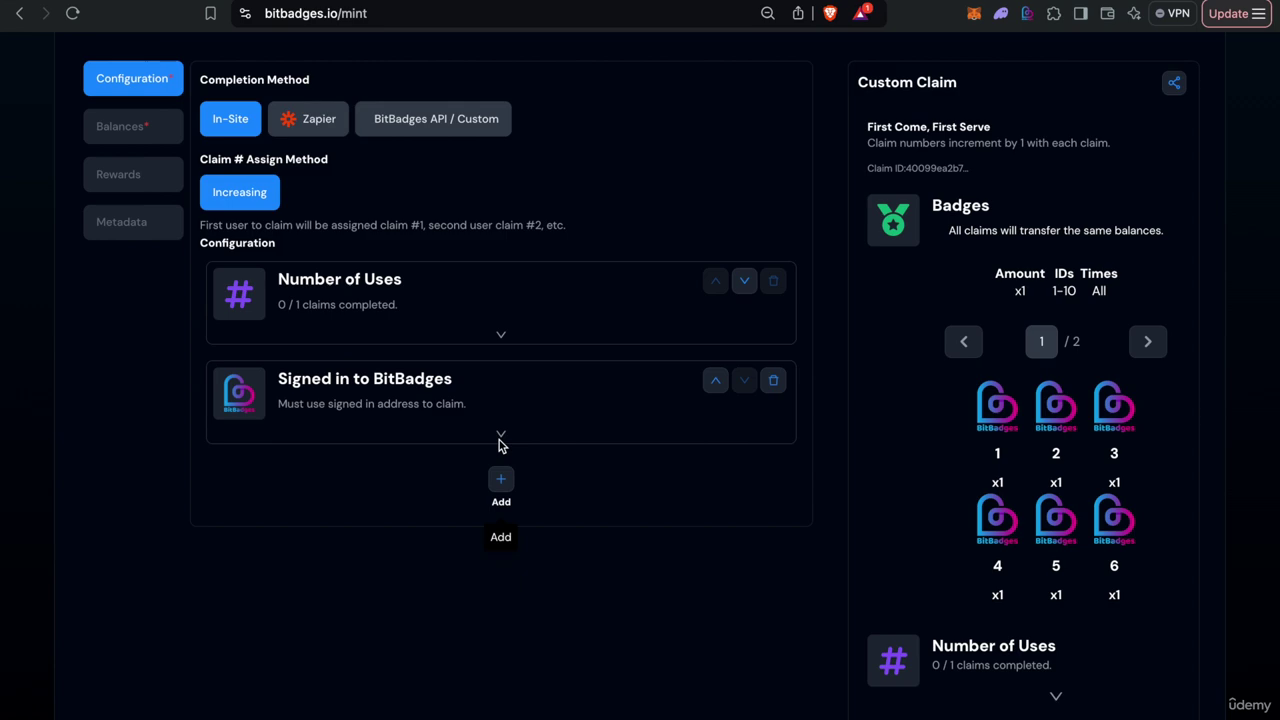
click(499, 482)
scroll(497, 486, down, 9)
click(607, 455)
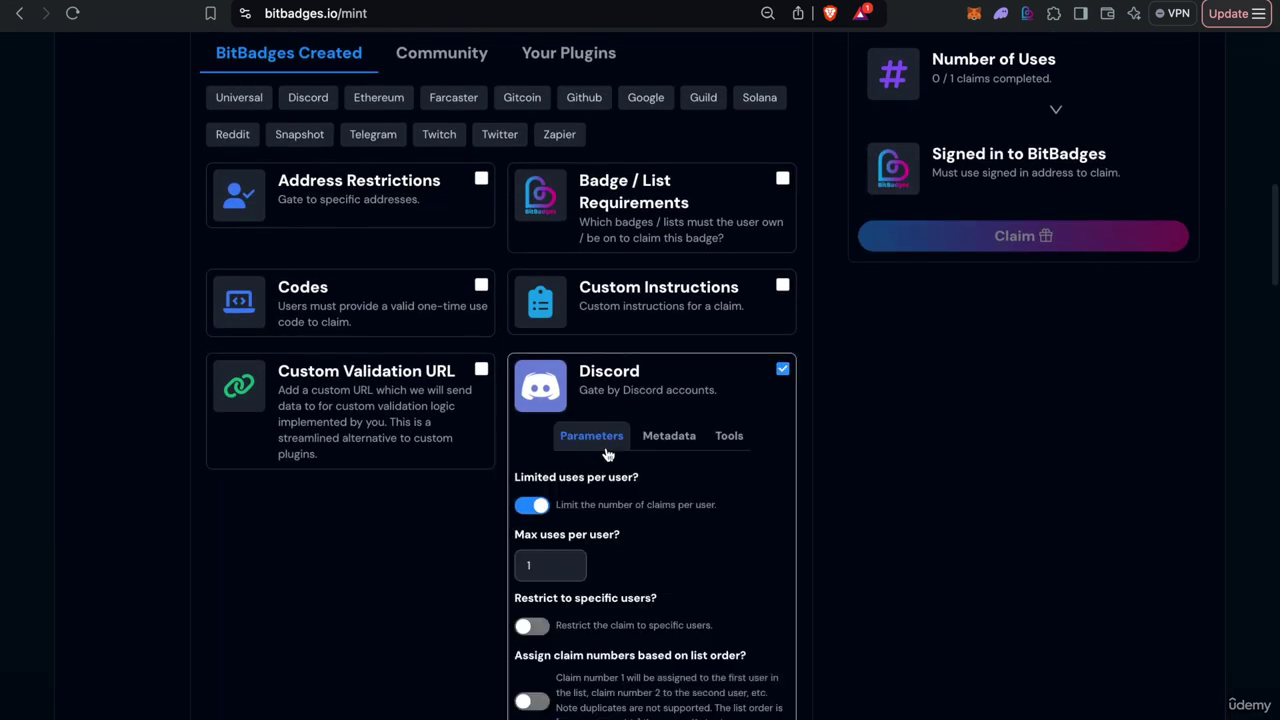
click(652, 370)
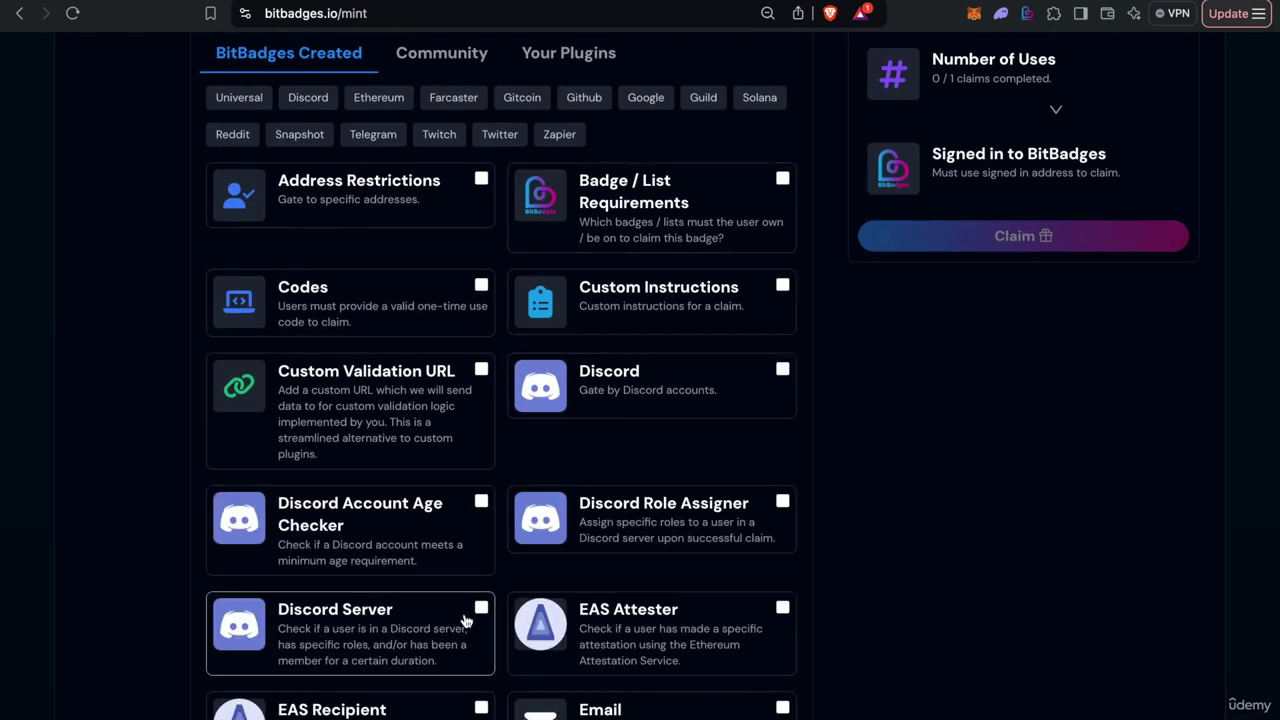
scroll(463, 620, up, 3)
scroll(463, 620, up, 2)
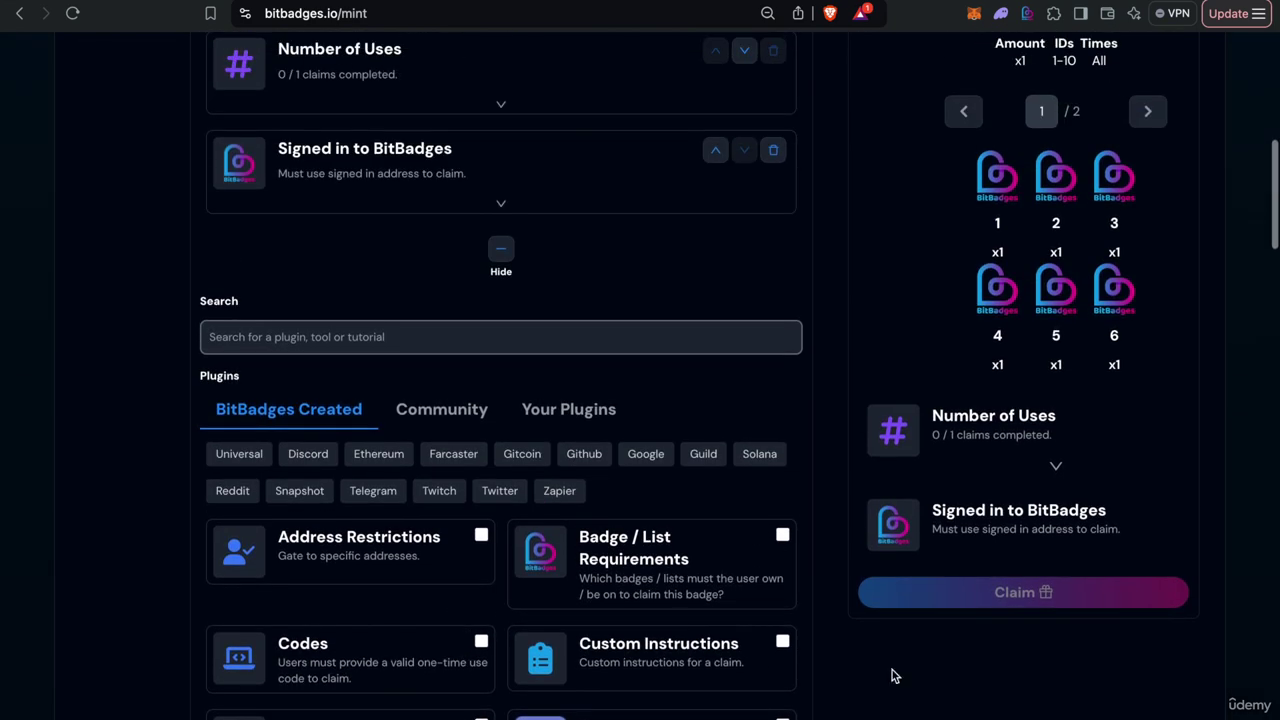
click(503, 262)
scroll(500, 260, up, 4)
Step: Inspect the x1 claim preview, then close the claim editor and delete the Custom Claim
double_click(1018, 320)
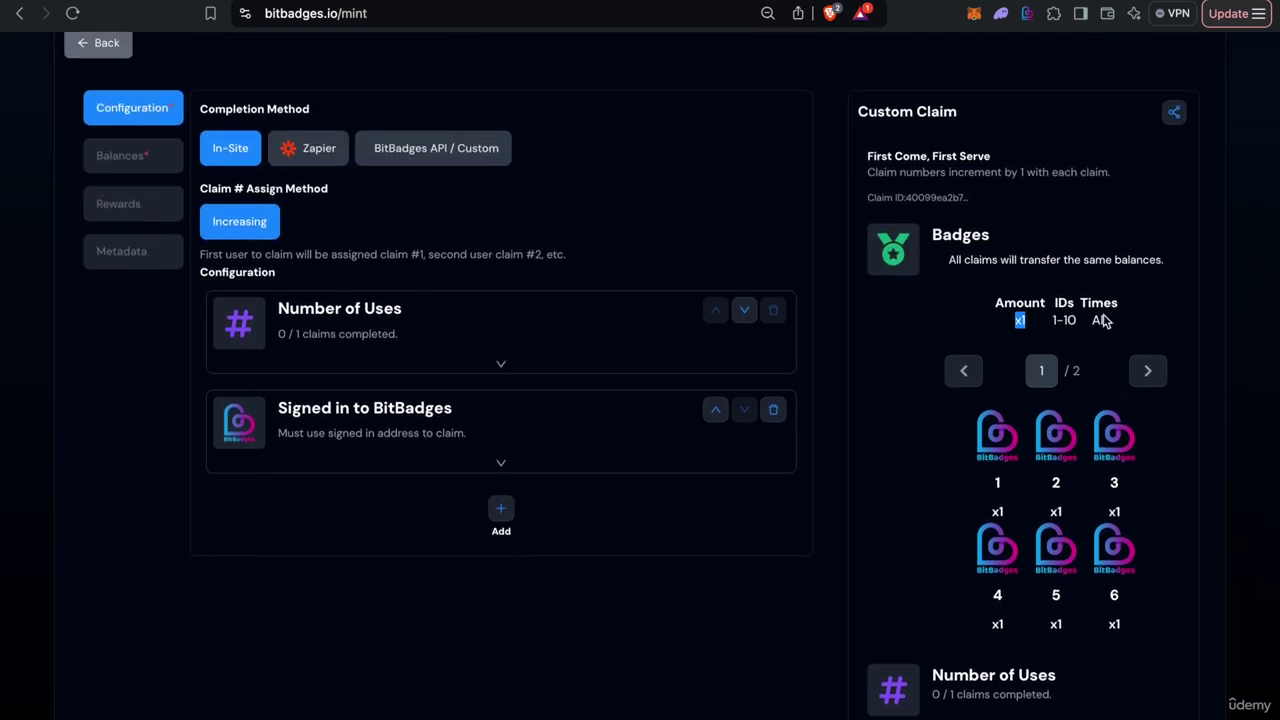
drag(1170, 321, 1008, 286)
scroll(1008, 286, up, 2)
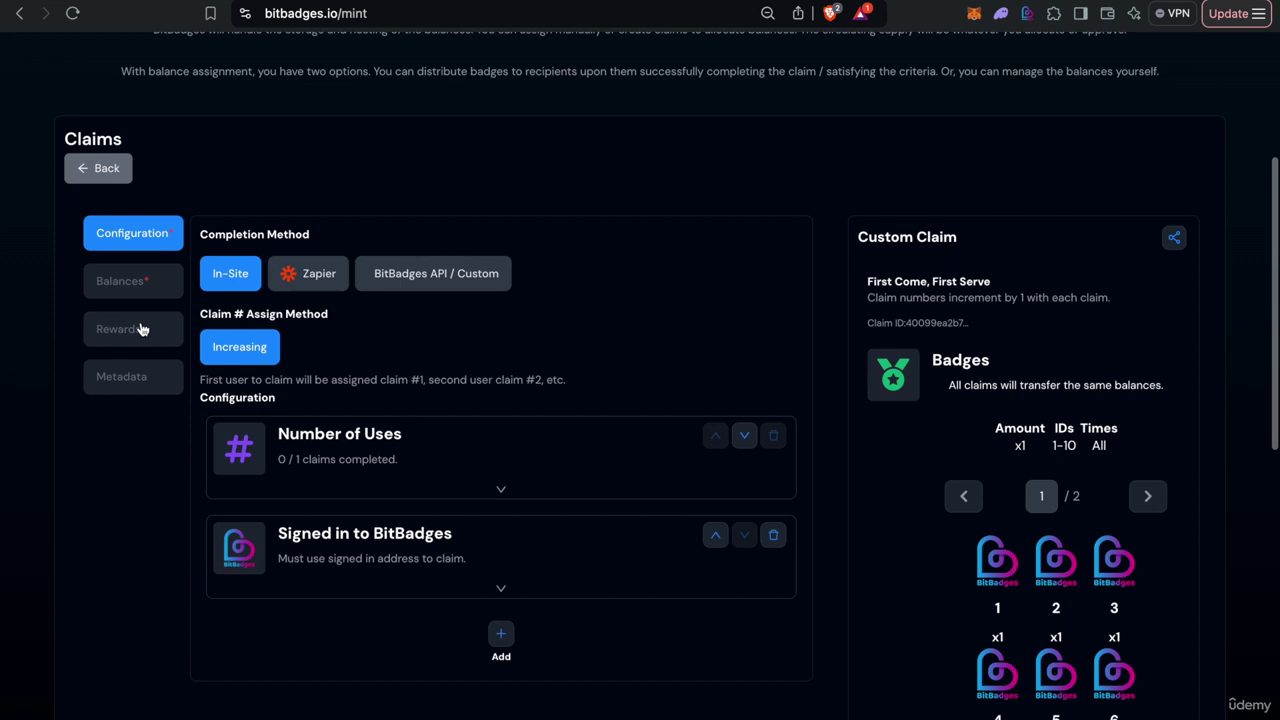
click(125, 168)
scroll(491, 258, down, 1)
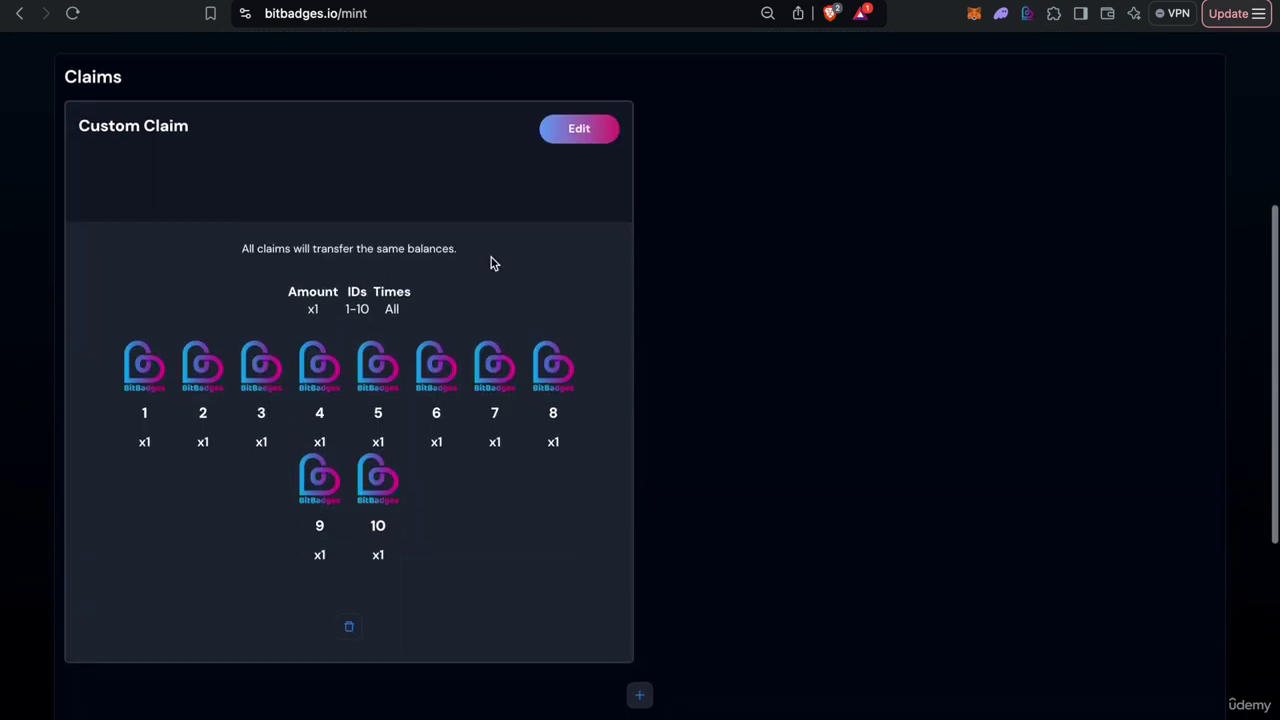
click(349, 623)
triple_click(856, 328)
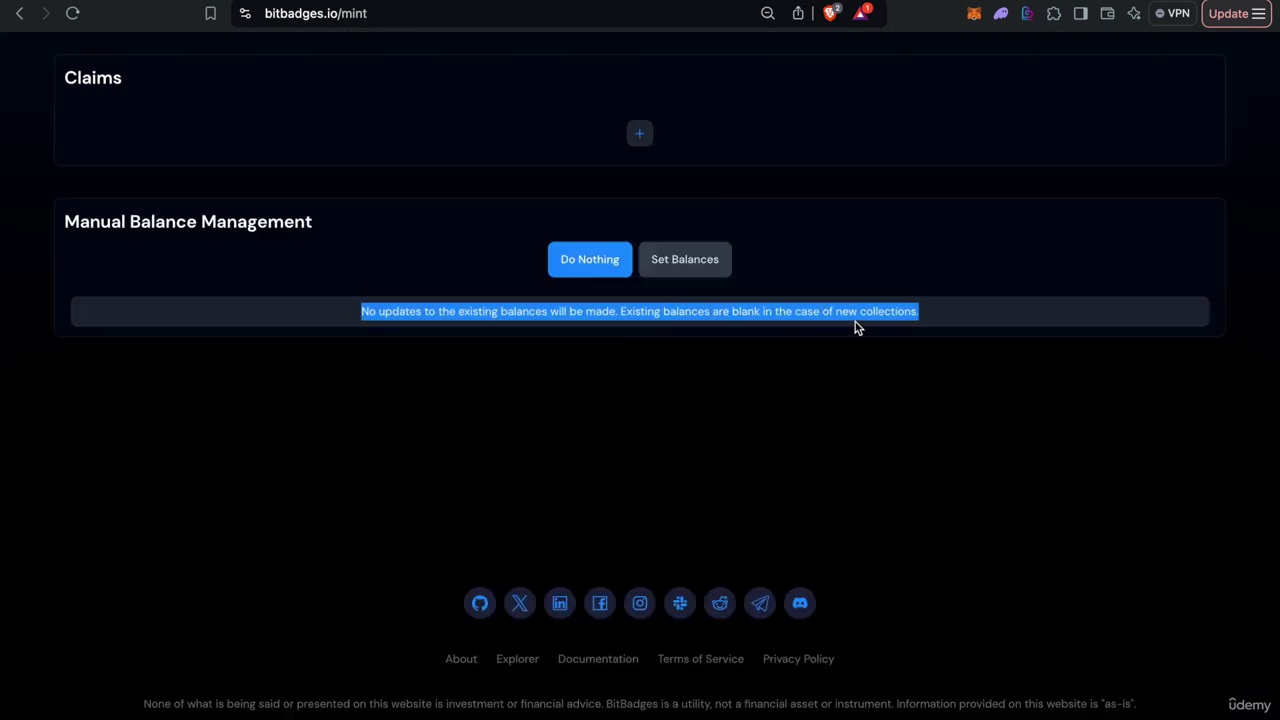
triple_click(870, 313)
Step: Choose Set Balances and try JSON entry before switching back to the form
click(729, 268)
scroll(731, 266, down, 1)
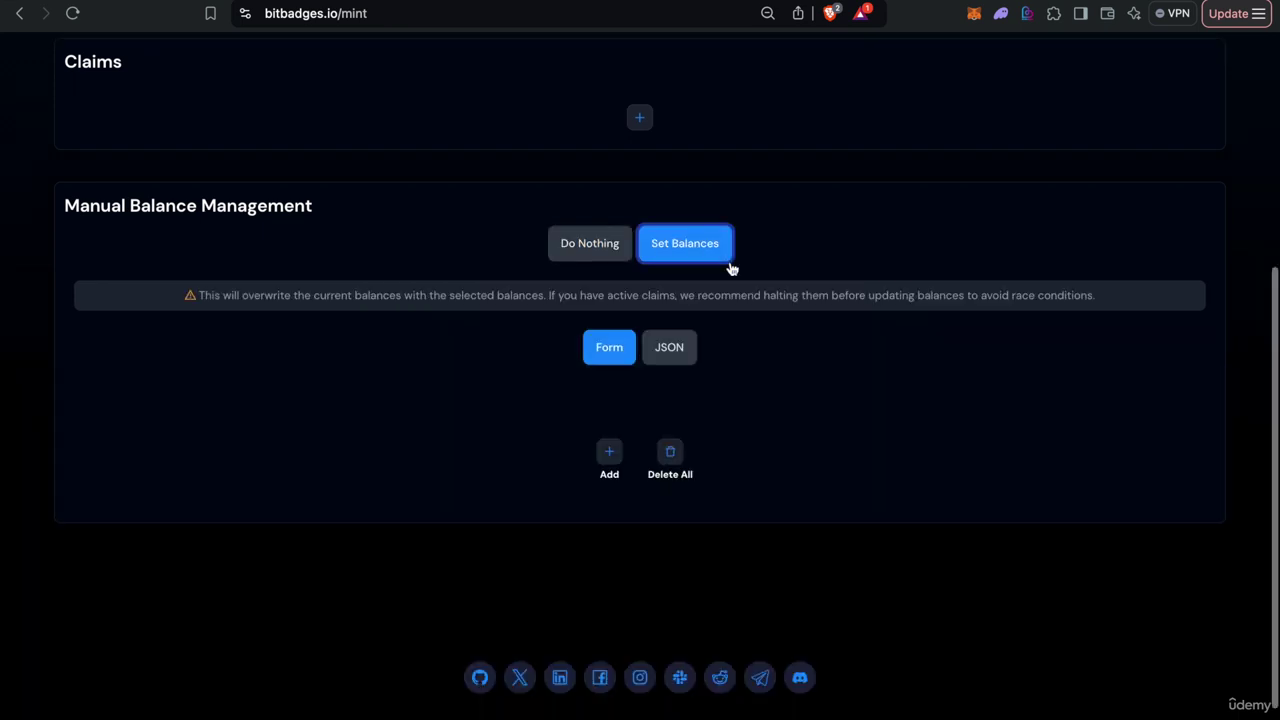
click(692, 316)
click(187, 371)
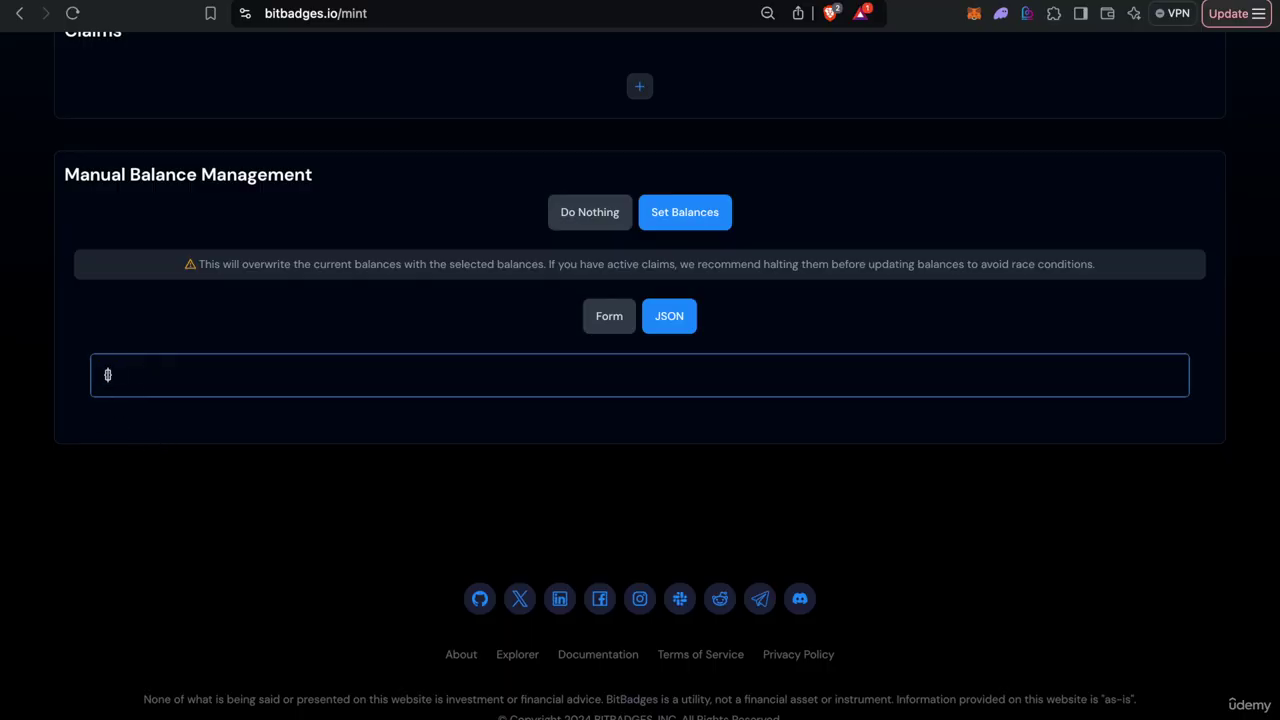
key(Return)
key(Return)
key(Up)
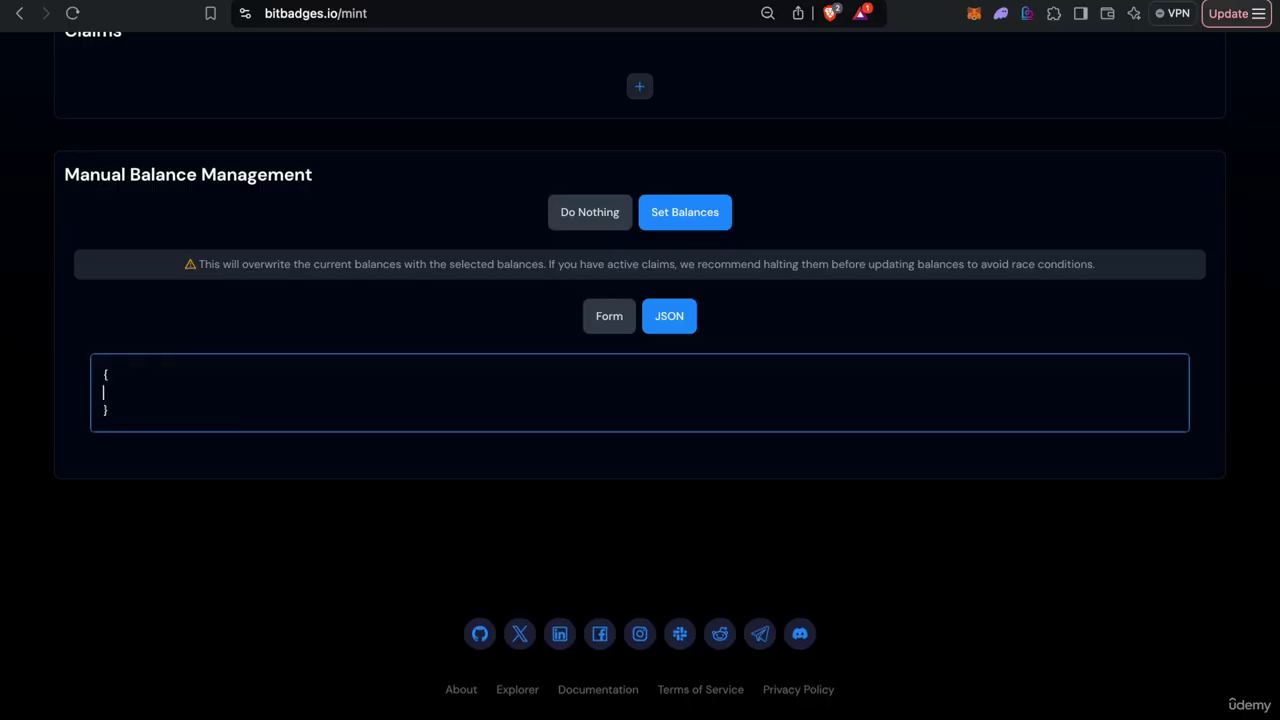
click(607, 326)
Step: Add a balance entry giving the suggested address x1 of badges 1-10, and confirm it
click(600, 425)
scroll(460, 454, down, 3)
click(425, 421)
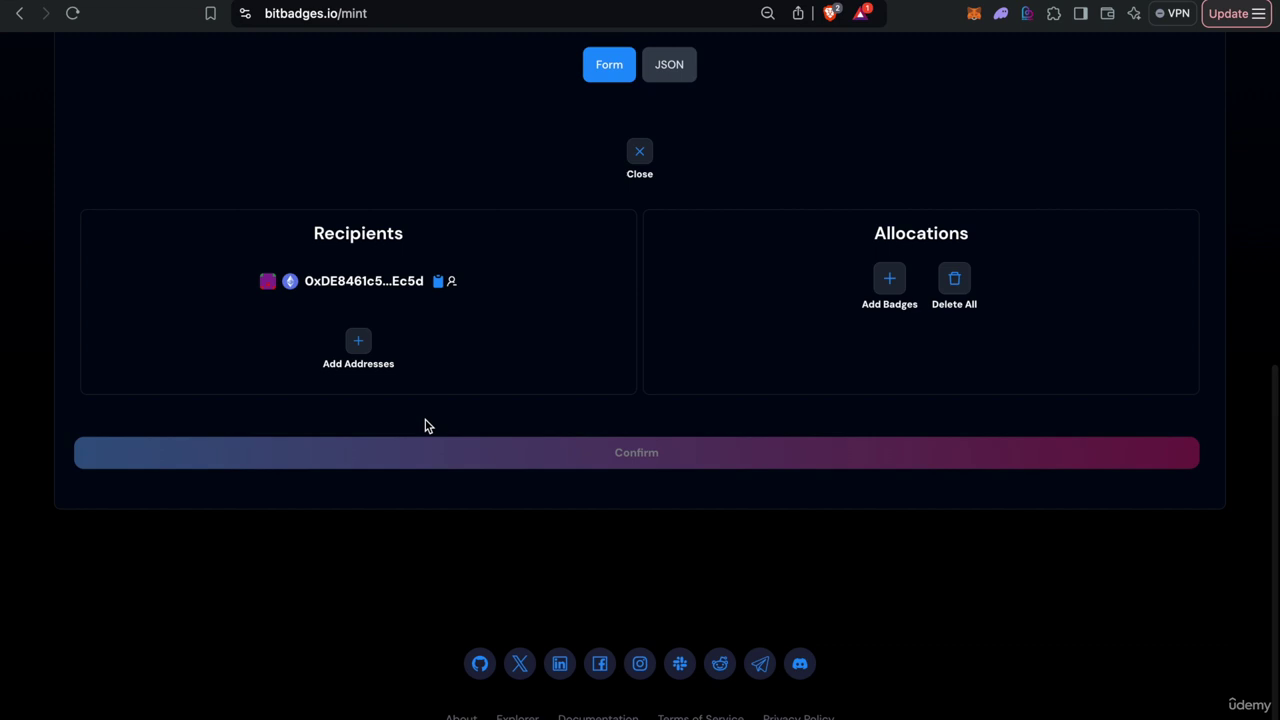
click(882, 284)
click(947, 503)
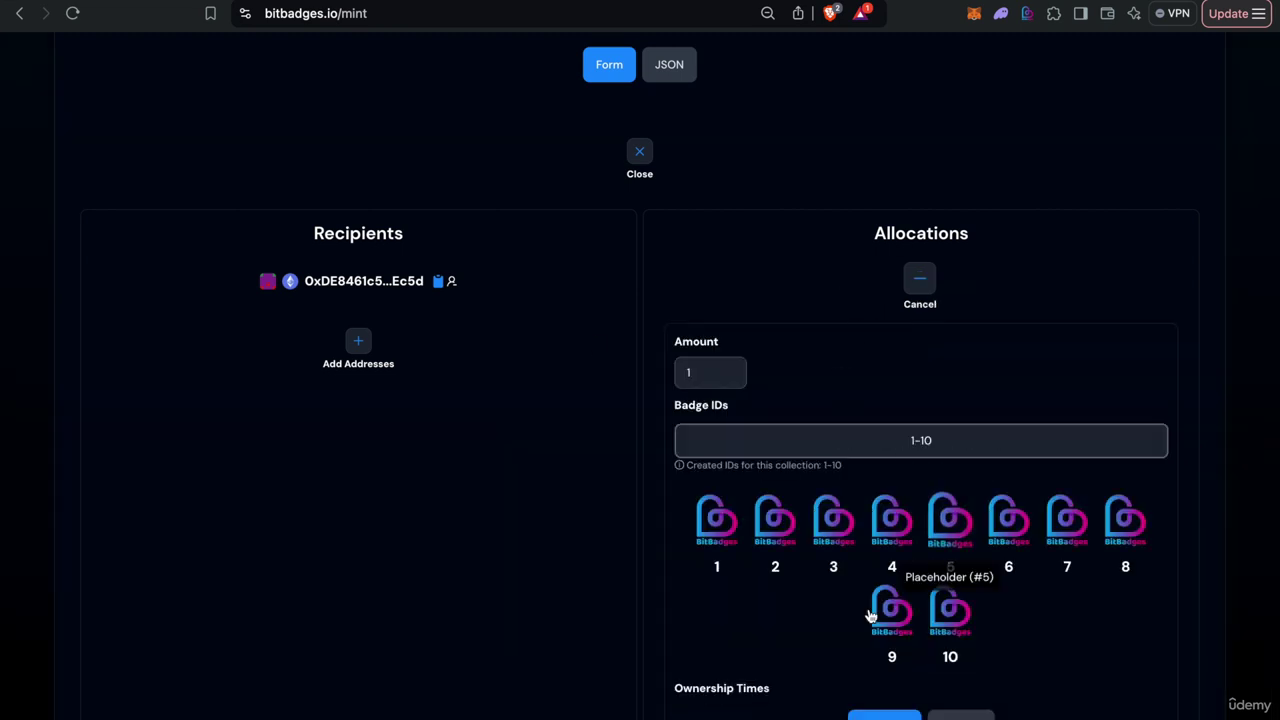
scroll(880, 610, down, 3)
click(860, 611)
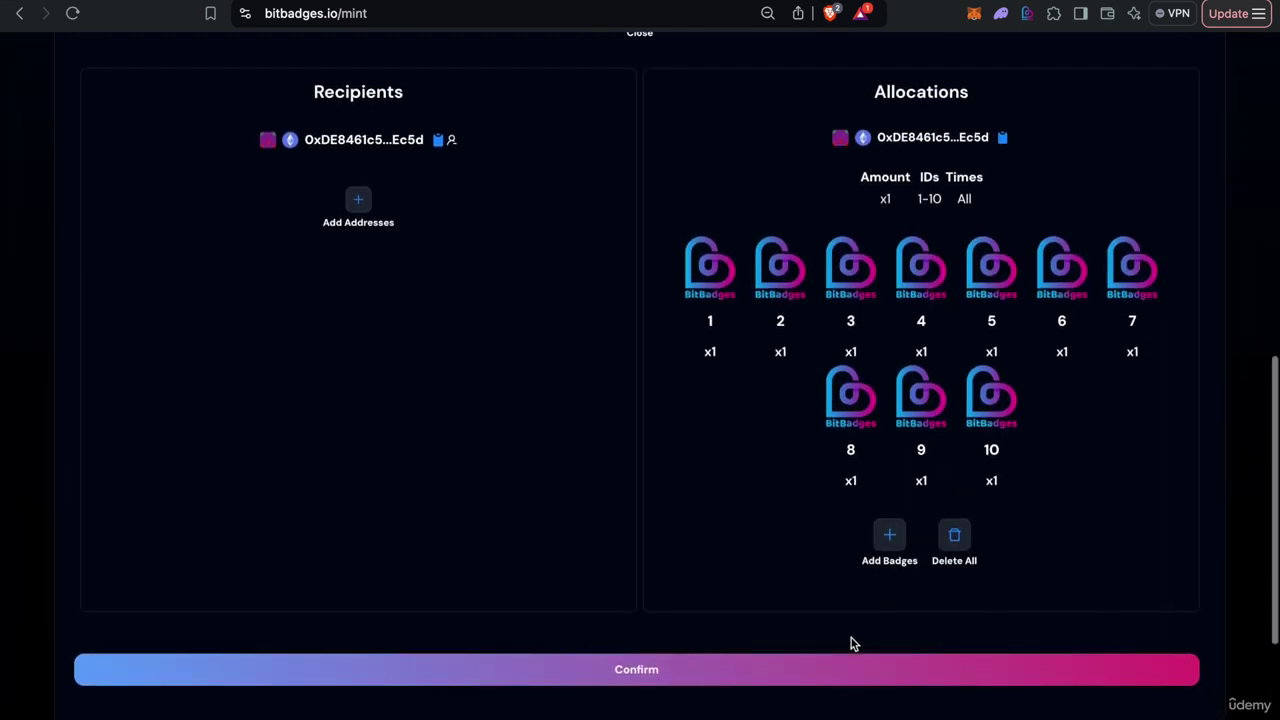
click(645, 668)
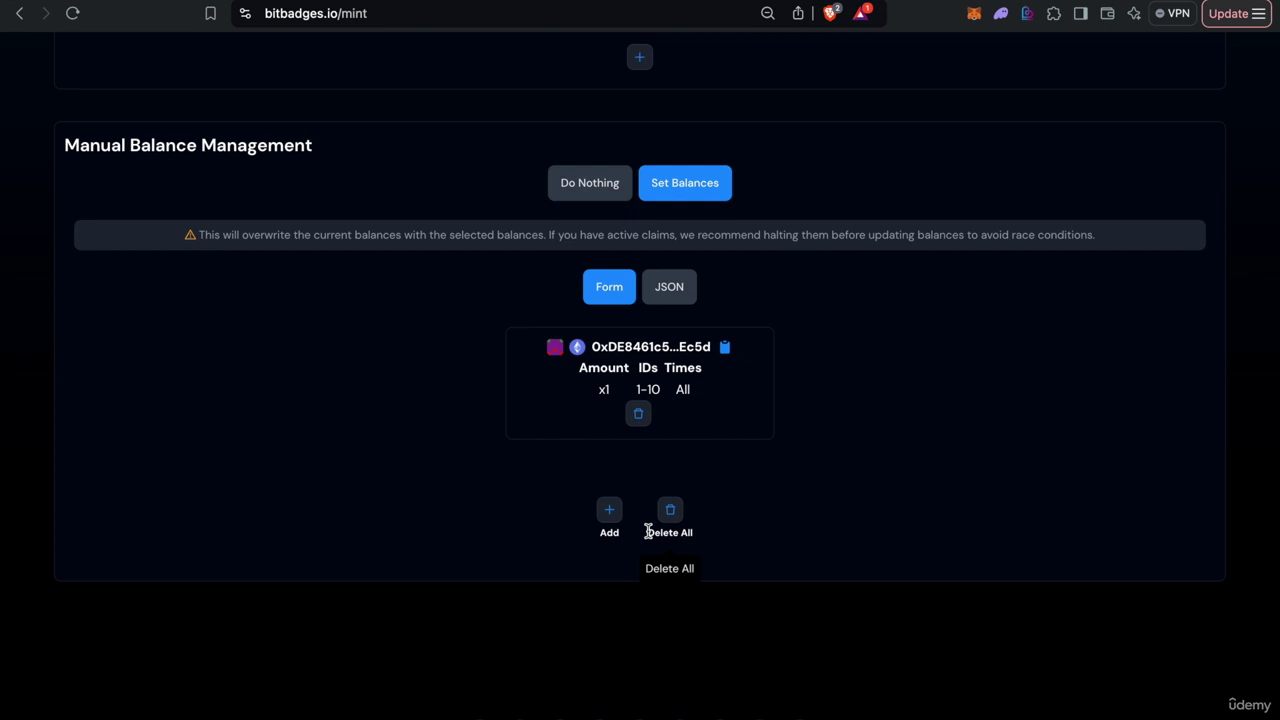
scroll(649, 530, up, 5)
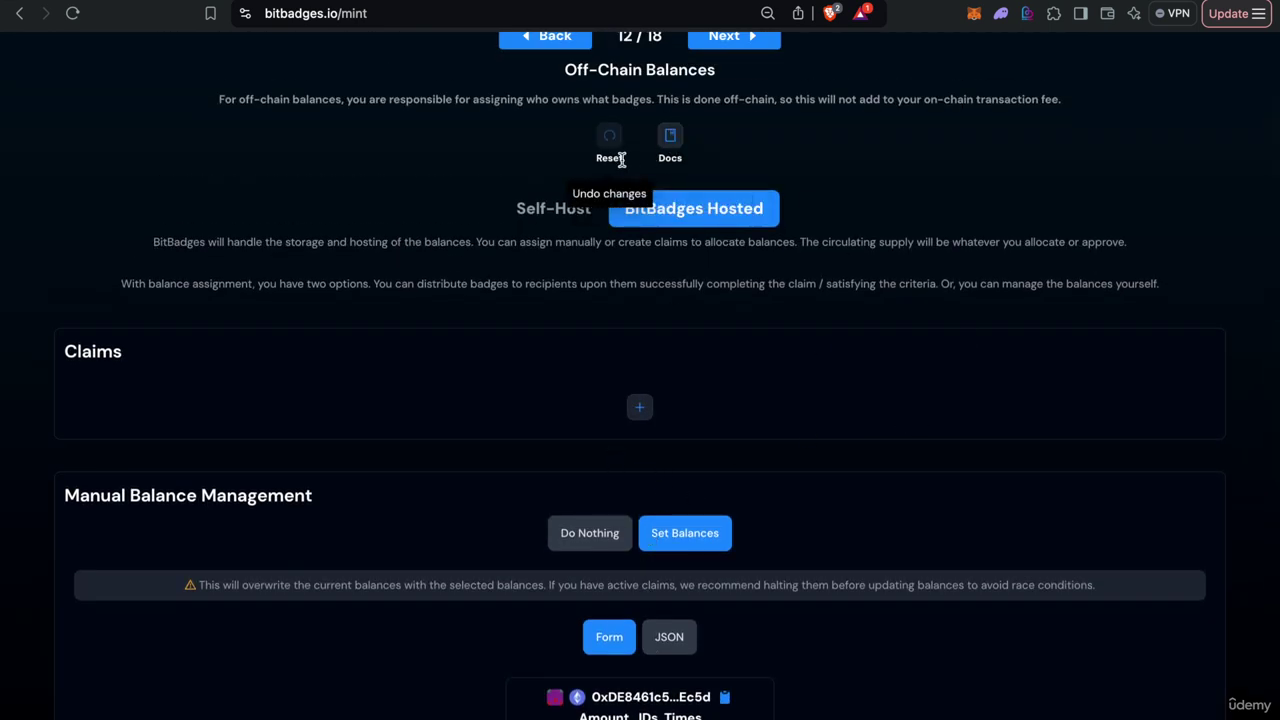
Step: Toggle between Self-Host and BitBadges Hosted, ending on Self-Host with the Balances URI field focused
click(540, 208)
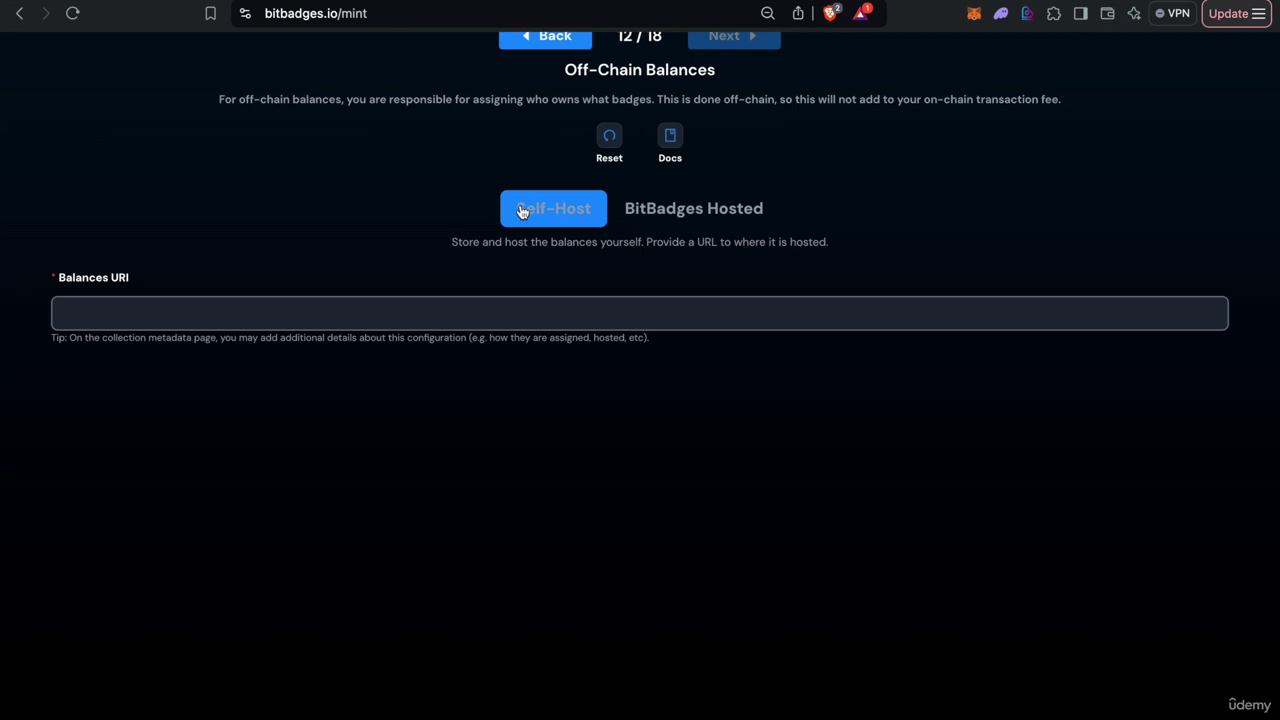
click(703, 218)
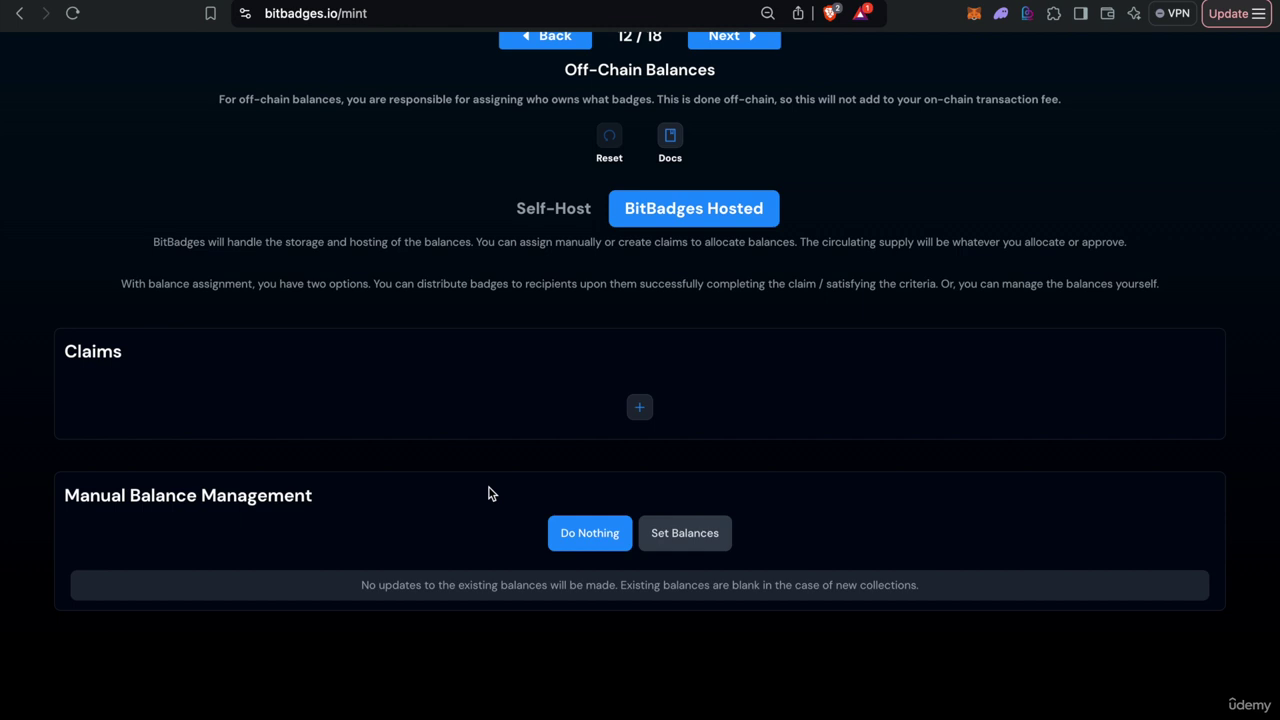
click(580, 210)
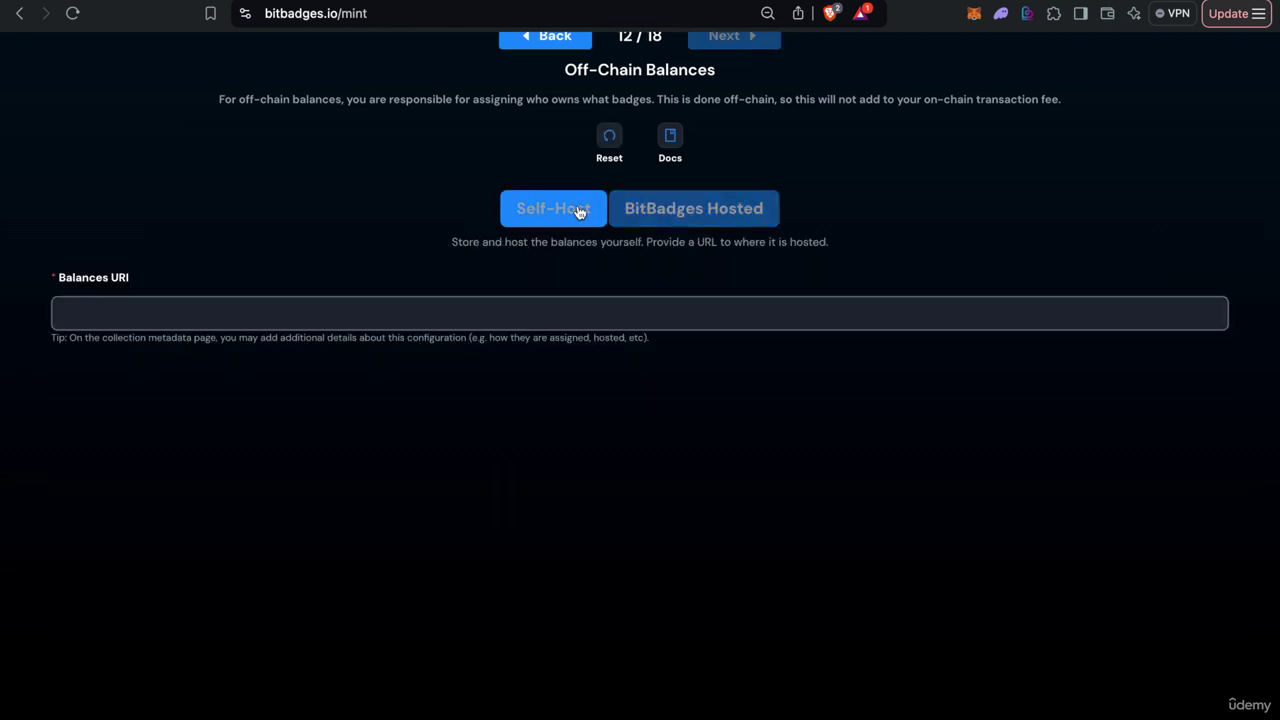
click(155, 313)
click(444, 428)
click(427, 315)
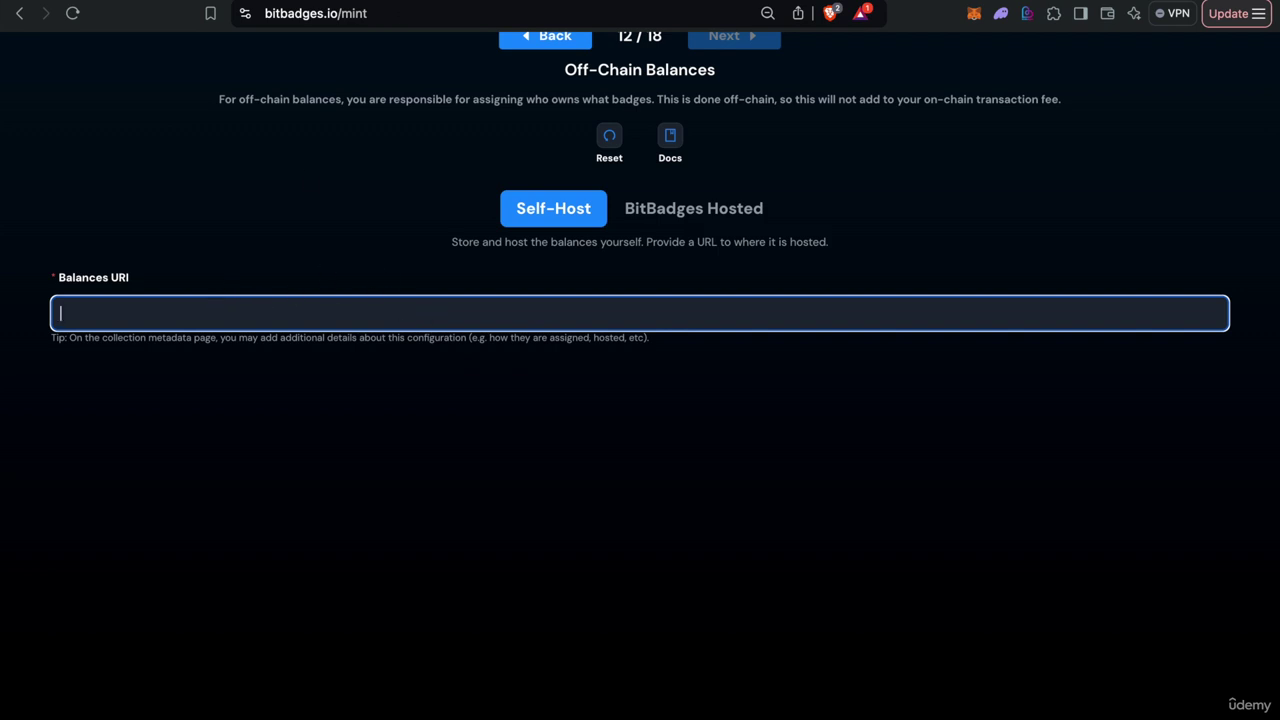
Step: Open BitBadges Docs in a new tab and go to Self-Hosted Balances > Examples / Tutorials > Indexed
key(super+t)
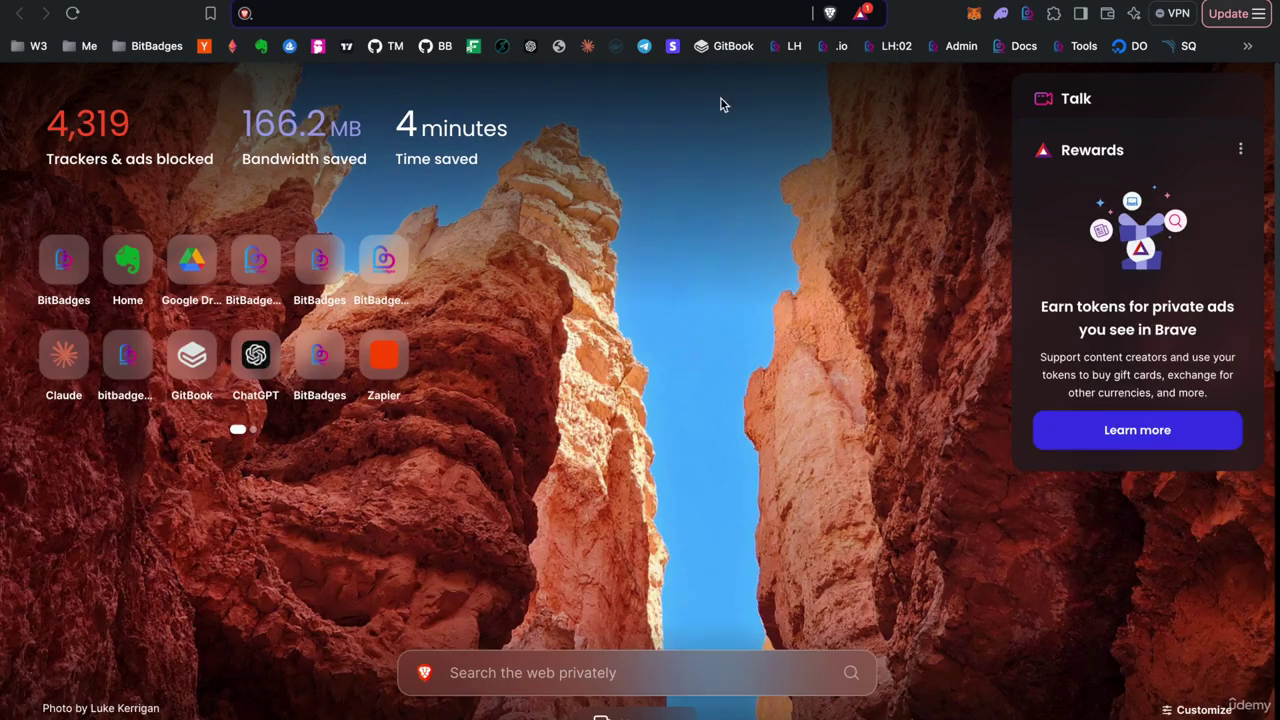
click(1006, 48)
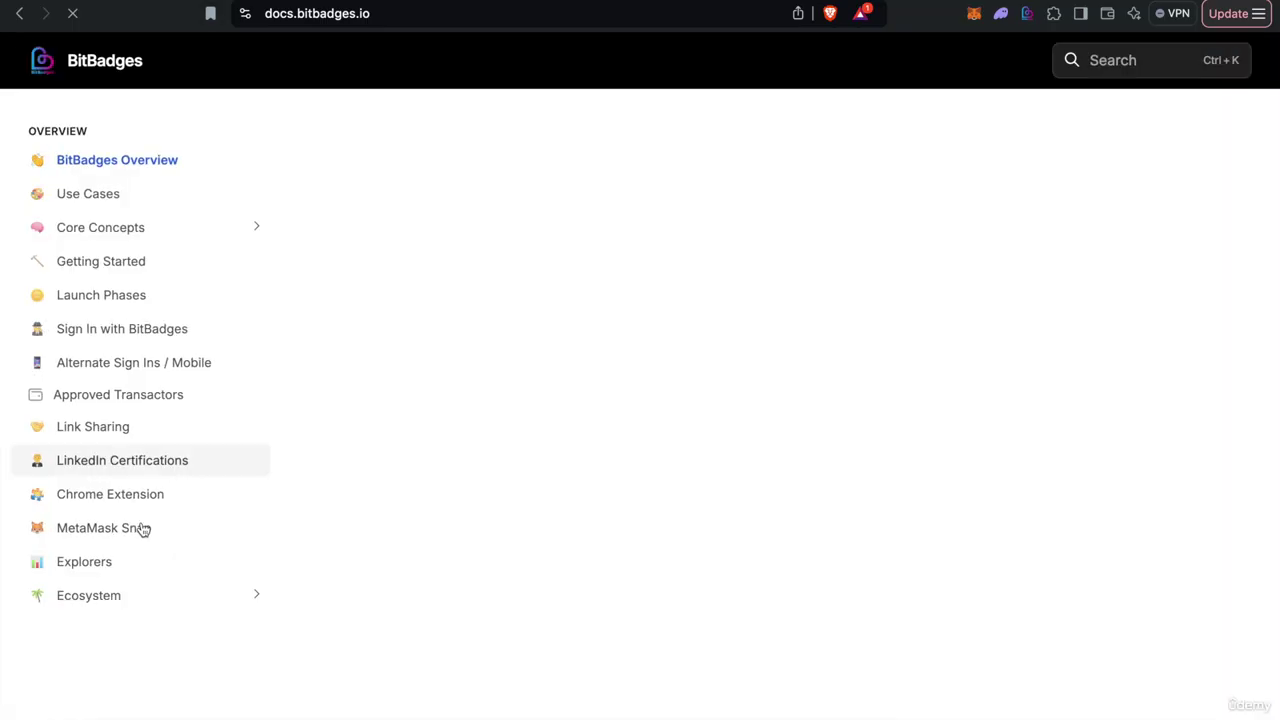
scroll(145, 530, down, 6)
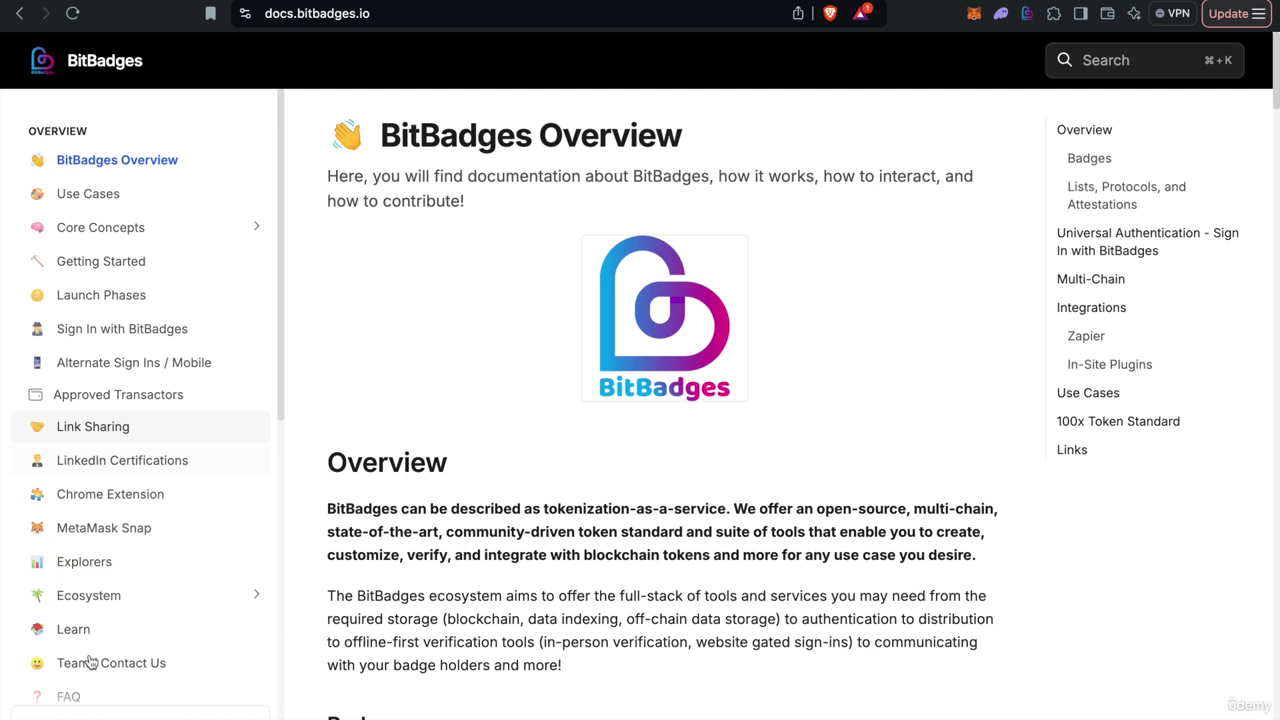
click(150, 421)
scroll(150, 400, down, 1)
click(150, 366)
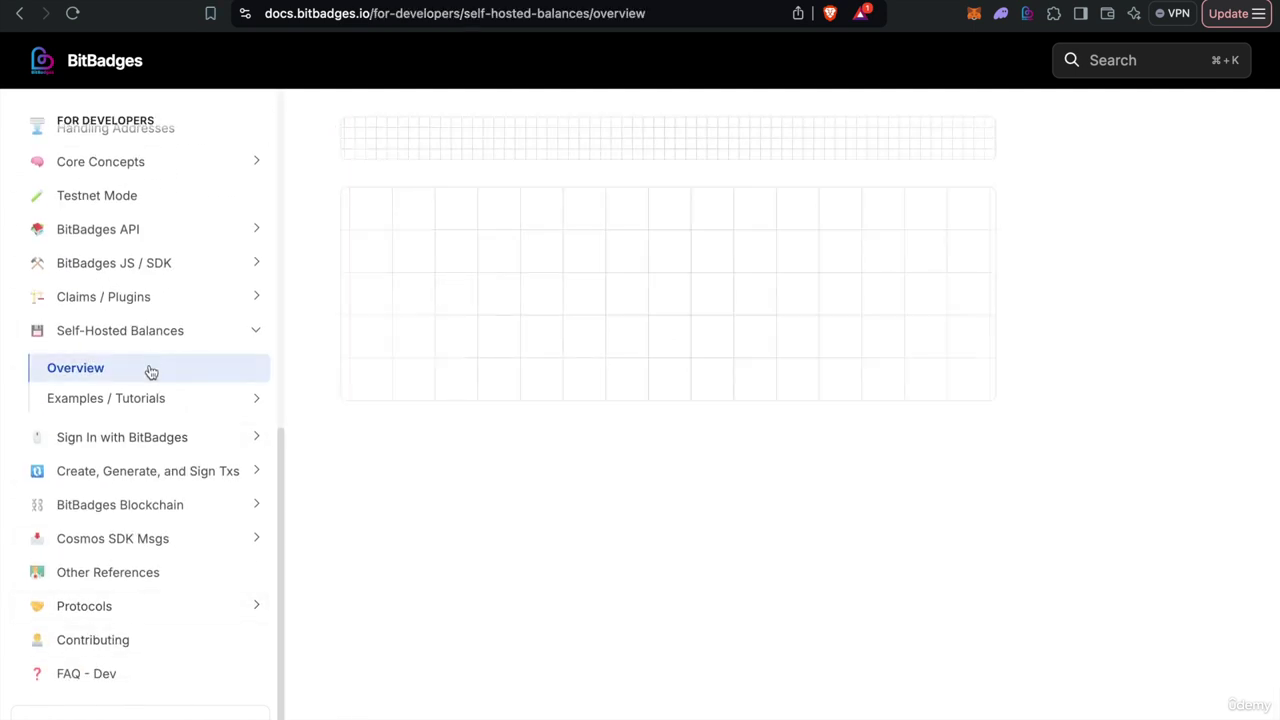
click(251, 405)
click(186, 438)
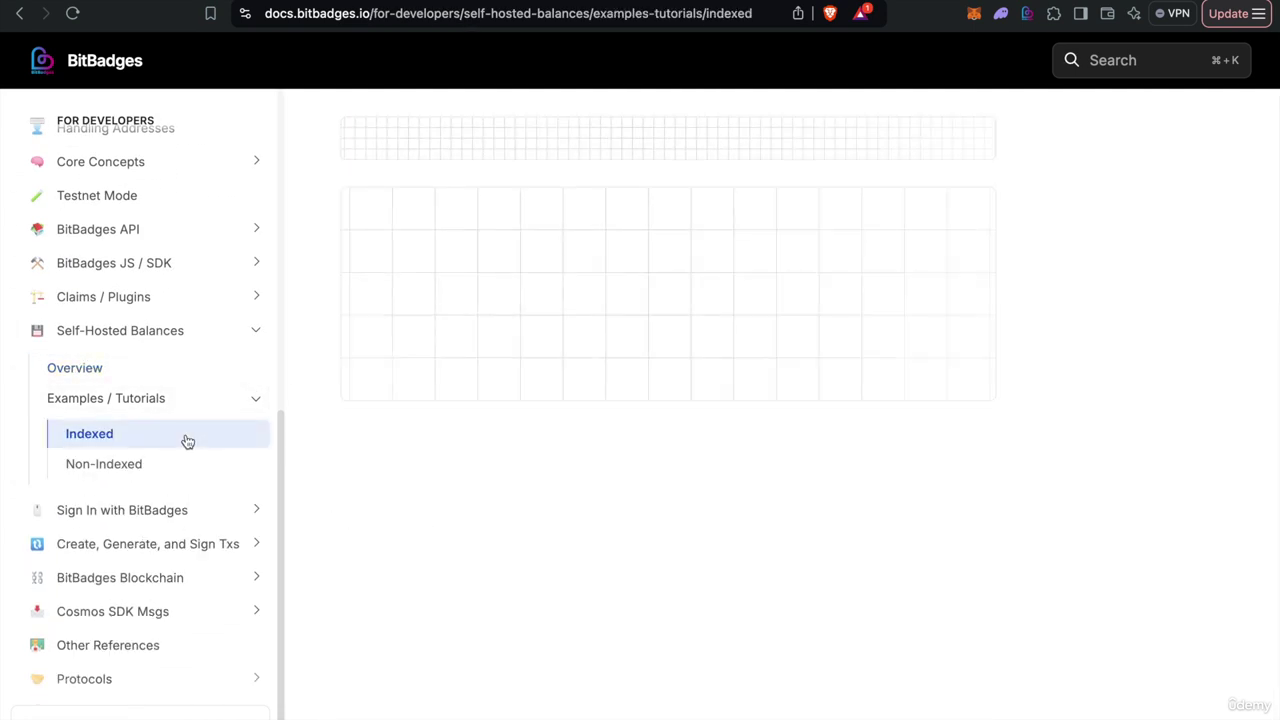
scroll(594, 371, down, 3)
scroll(595, 375, up, 2)
scroll(595, 375, up, 2)
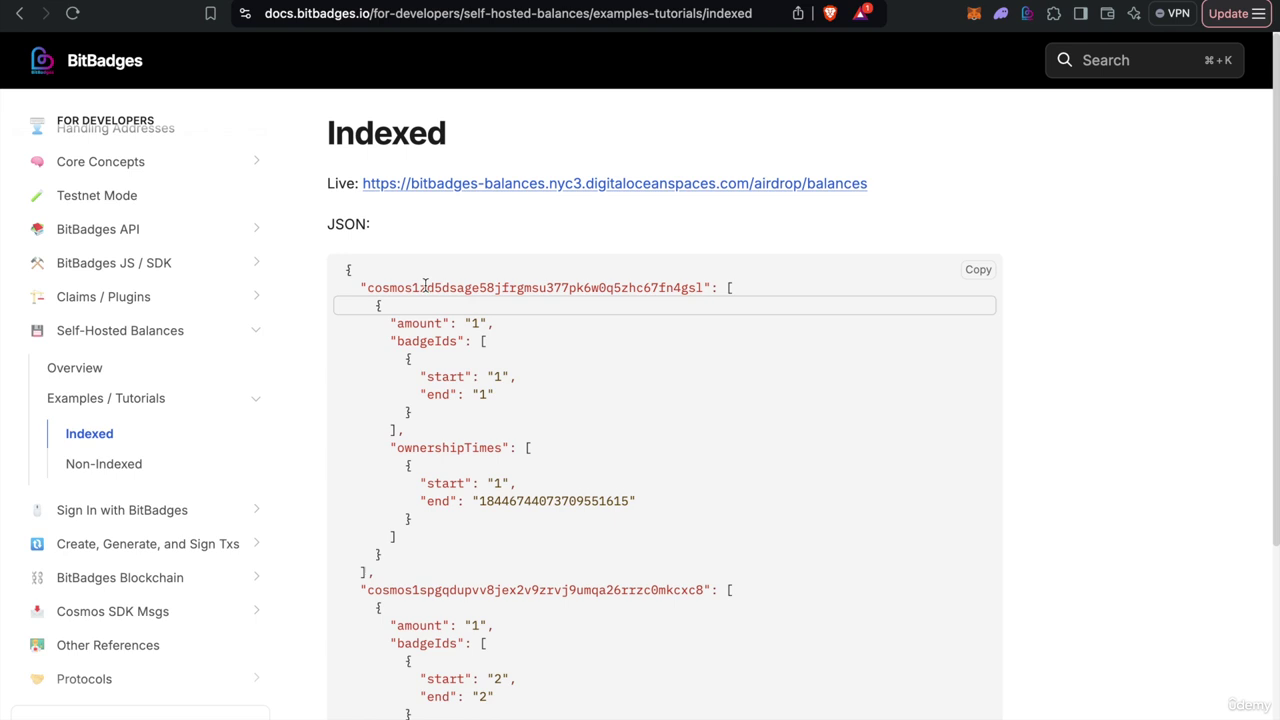
Step: Highlight parts of the example JSON, ending on the maximum ownership end value
double_click(415, 290)
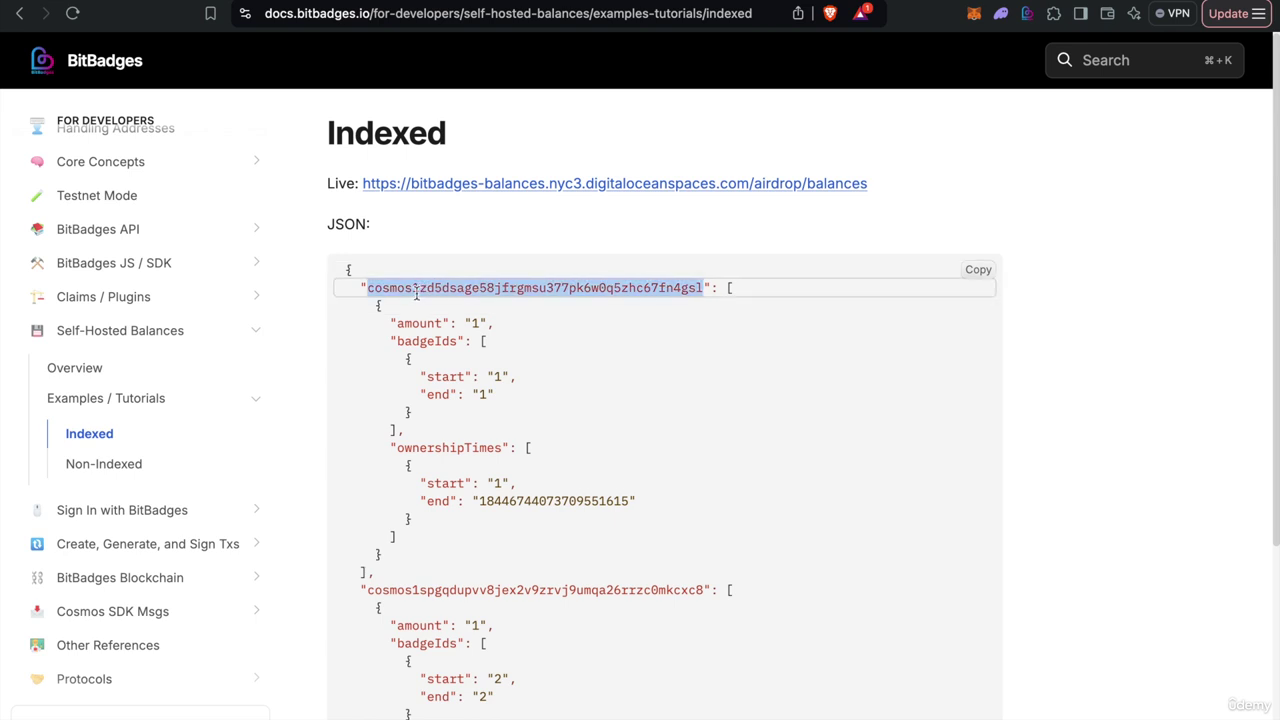
drag(408, 567, 362, 309)
drag(688, 310, 679, 555)
scroll(679, 555, down, 1)
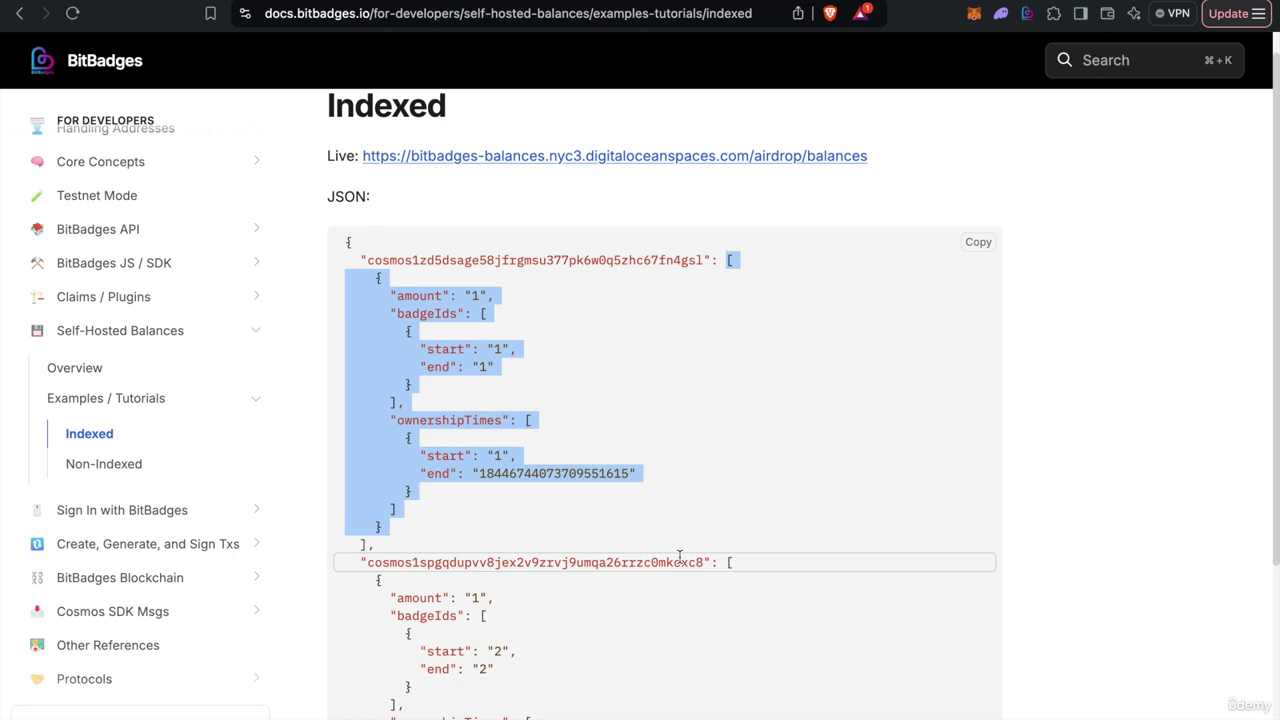
click(415, 415)
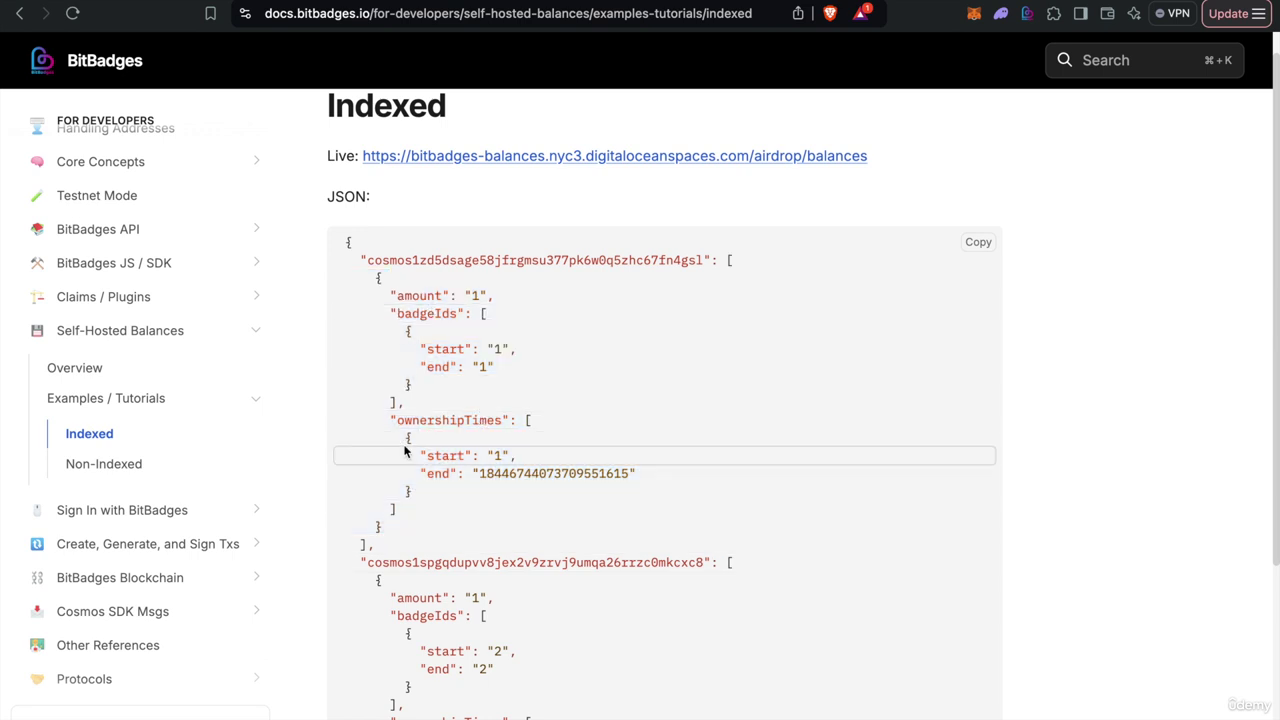
drag(395, 420, 521, 488)
click(465, 476)
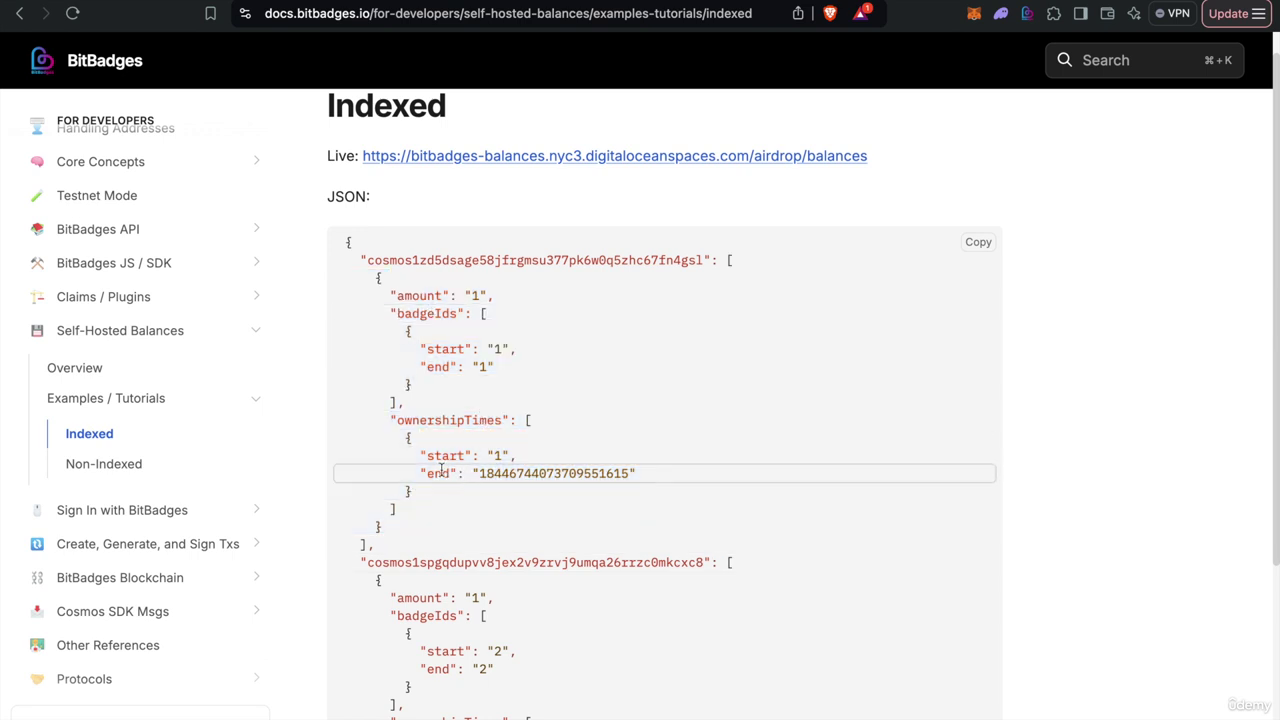
drag(446, 470, 412, 468)
Step: Browse the SDK Common Snippets to the Off-Chain Balances snippet page
scroll(60, 503, down, 2)
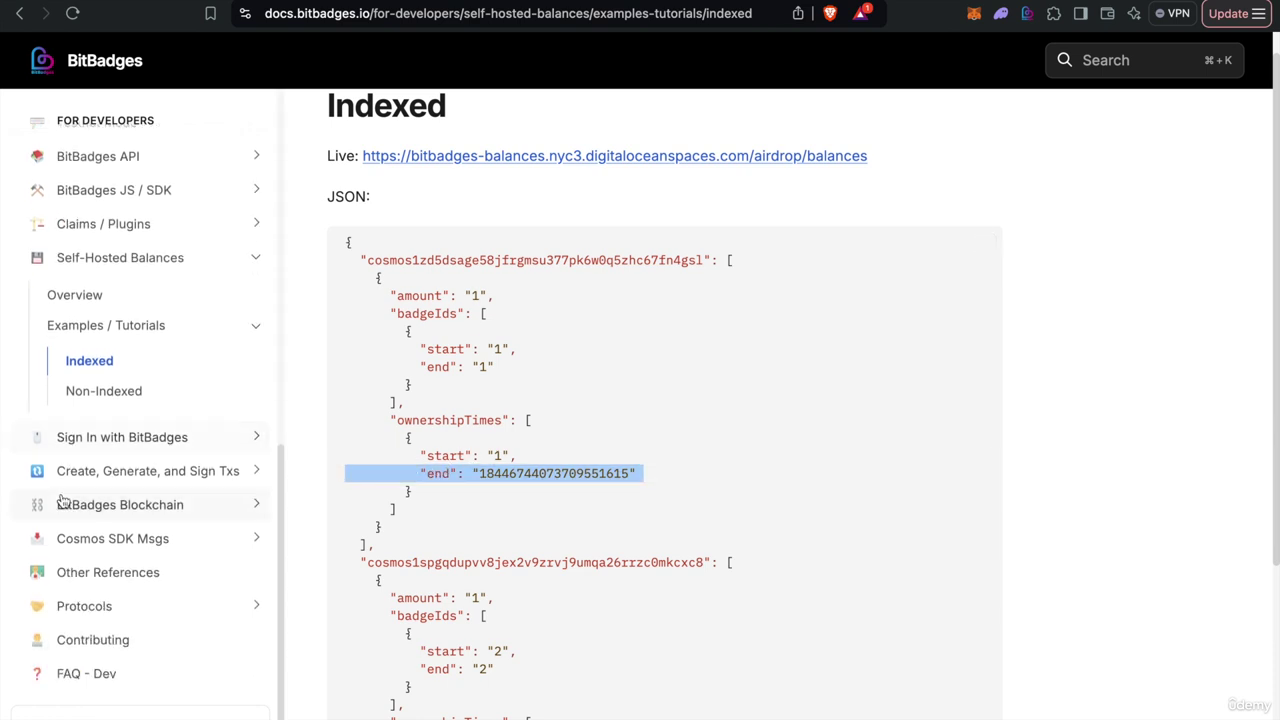
scroll(229, 400, up, 2)
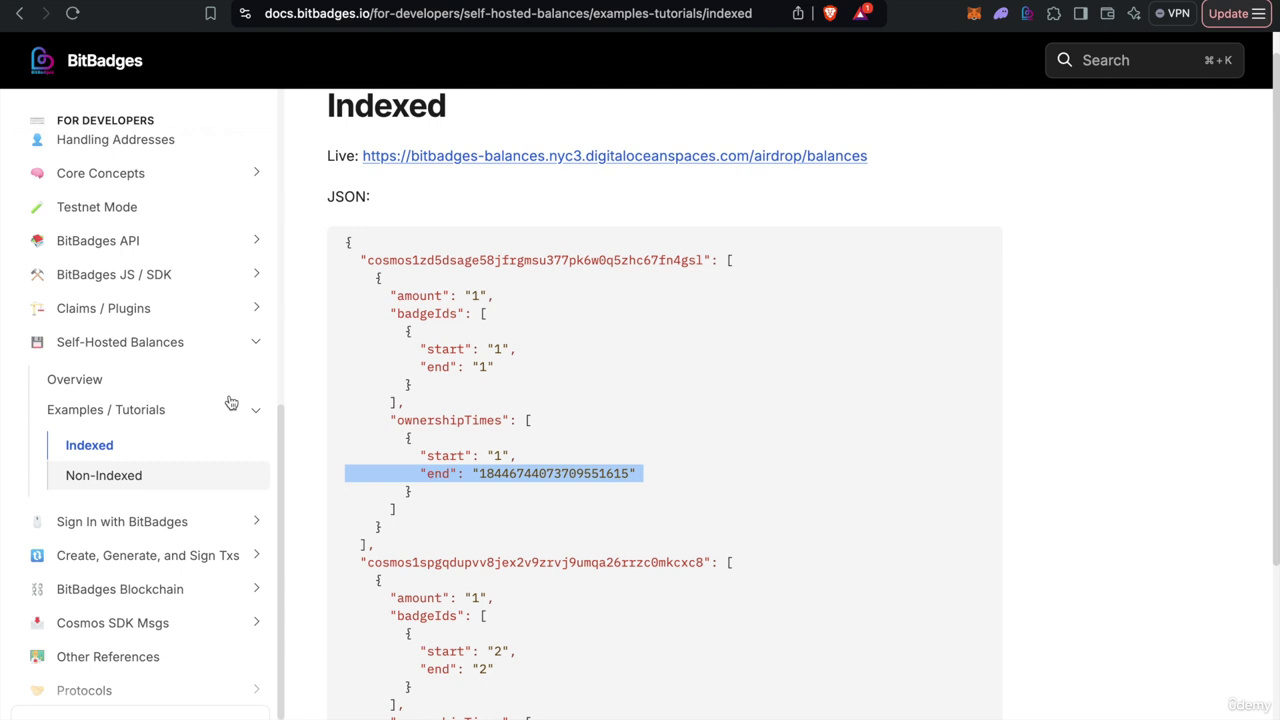
click(257, 274)
click(246, 370)
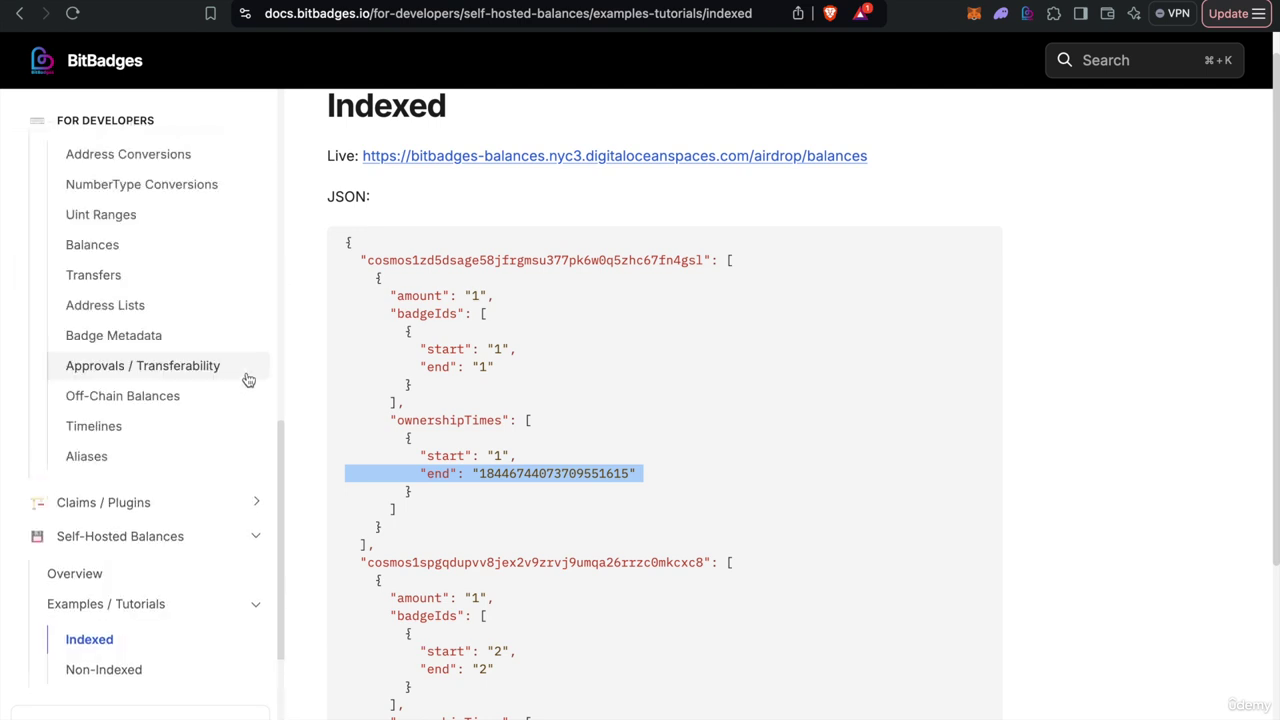
scroll(246, 377, up, 3)
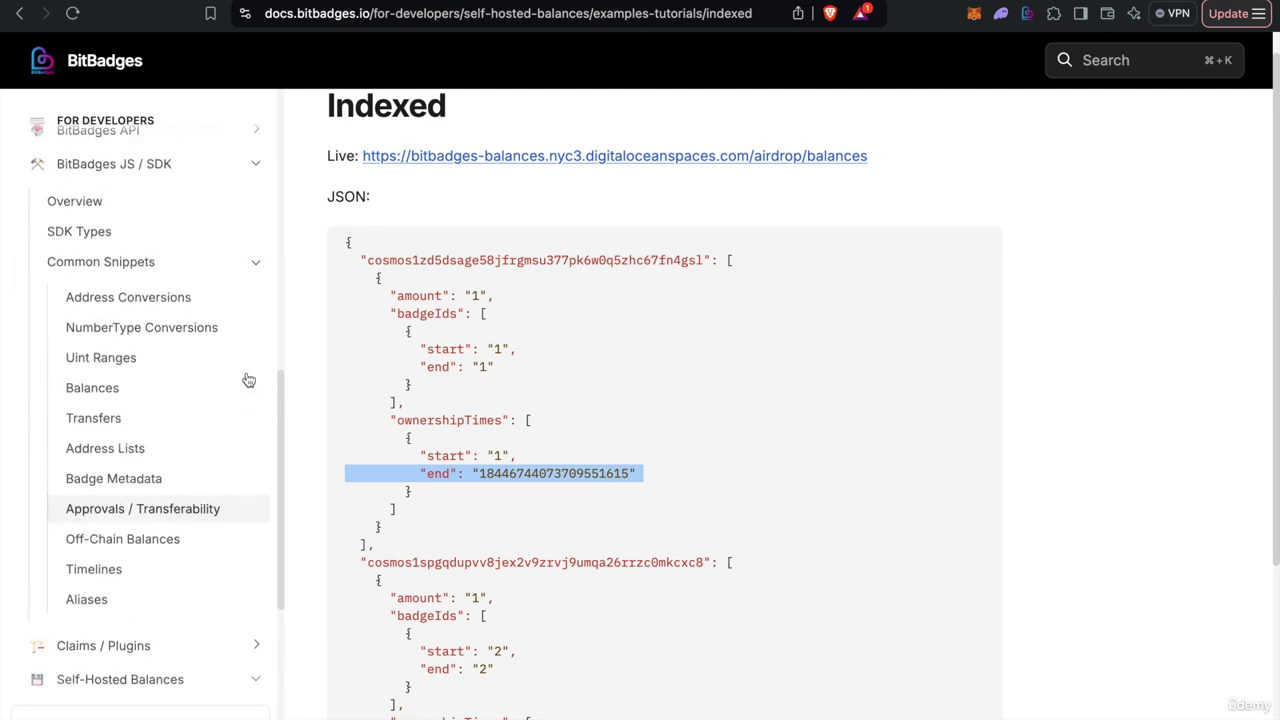
click(150, 556)
Step: Read the Self-Hosted Balances Overview, highlighting the createBalanceMapForOffChainBalances function
click(447, 186)
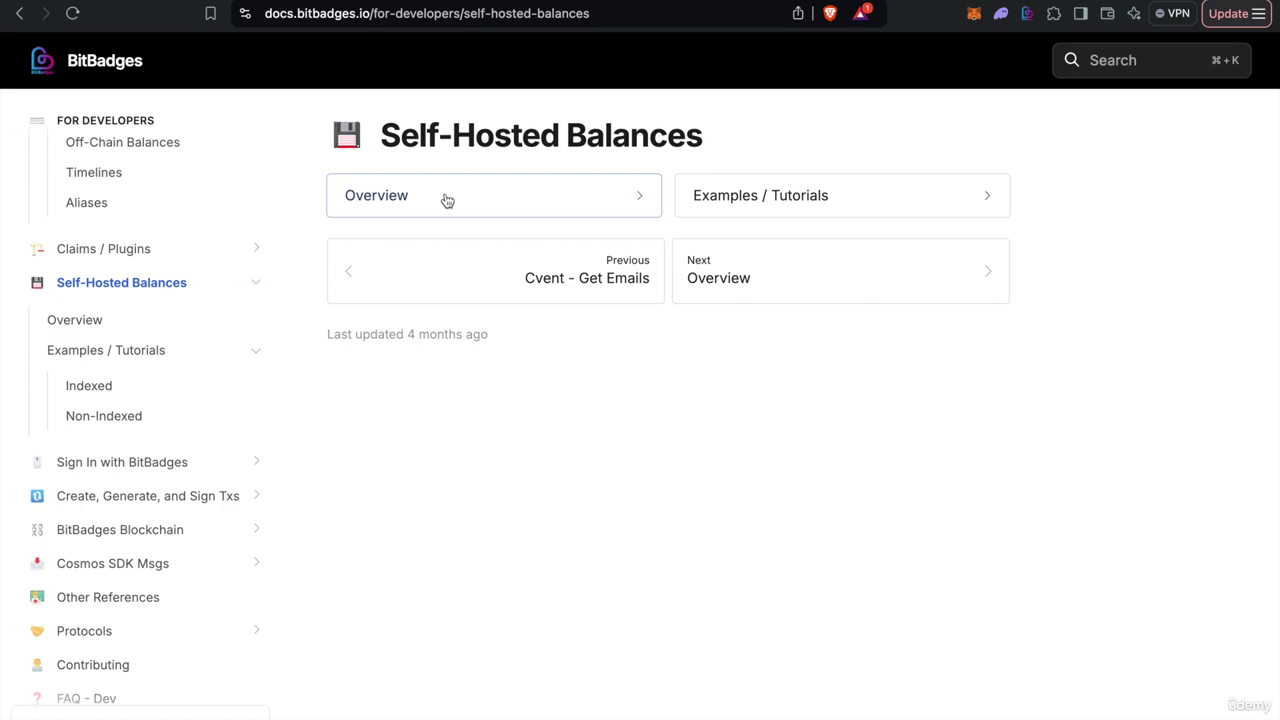
click(147, 319)
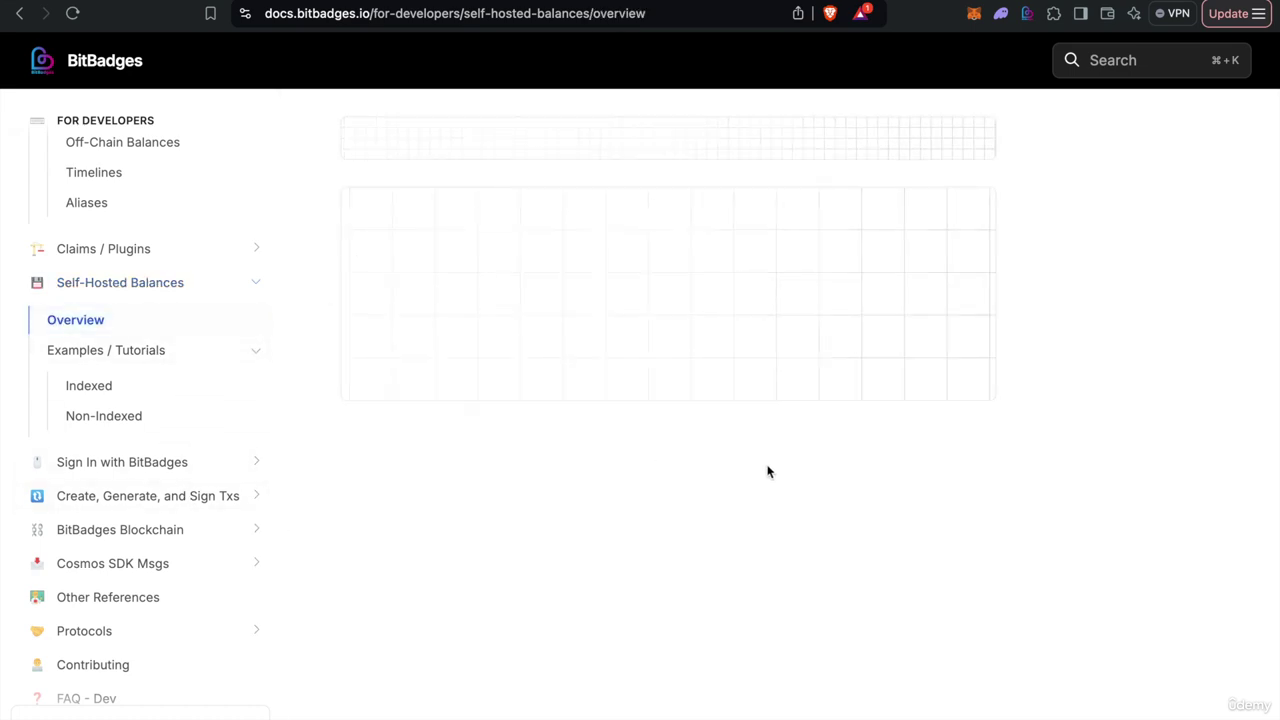
scroll(428, 435, down, 10)
scroll(428, 435, down, 3)
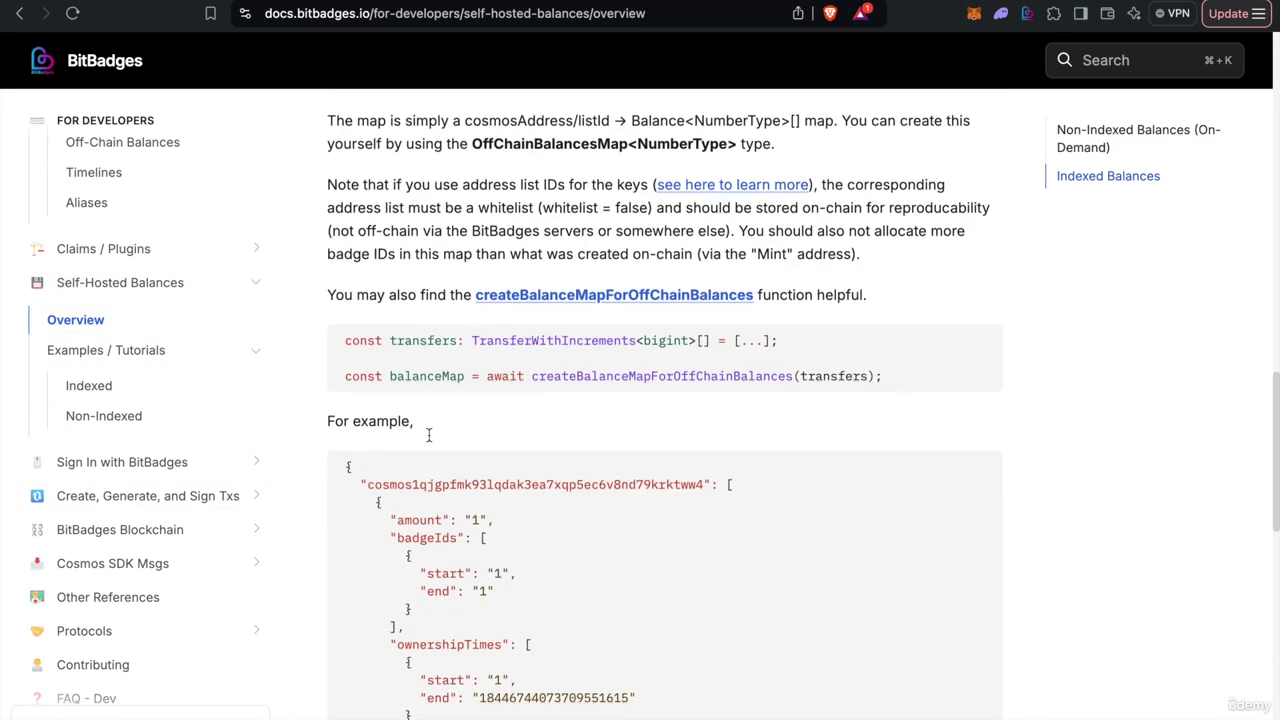
drag(343, 337, 871, 371)
click(658, 370)
double_click(658, 373)
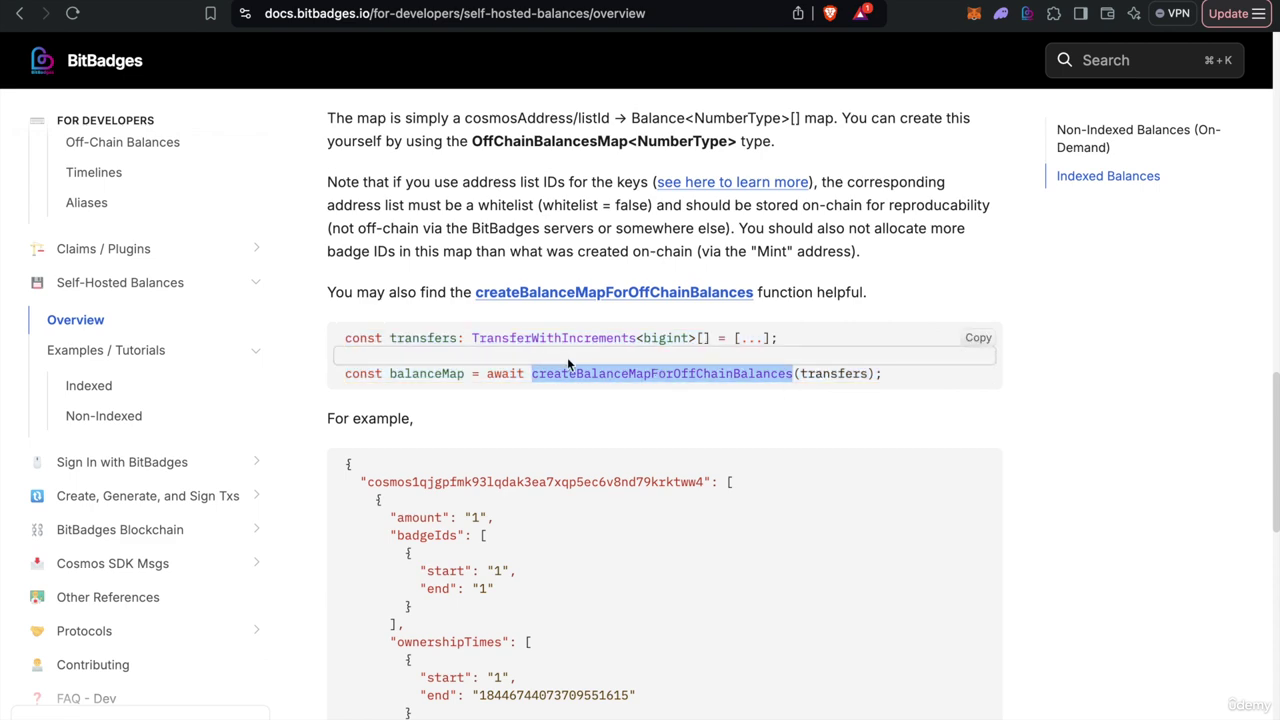
scroll(567, 363, down, 15)
scroll(567, 363, up, 10)
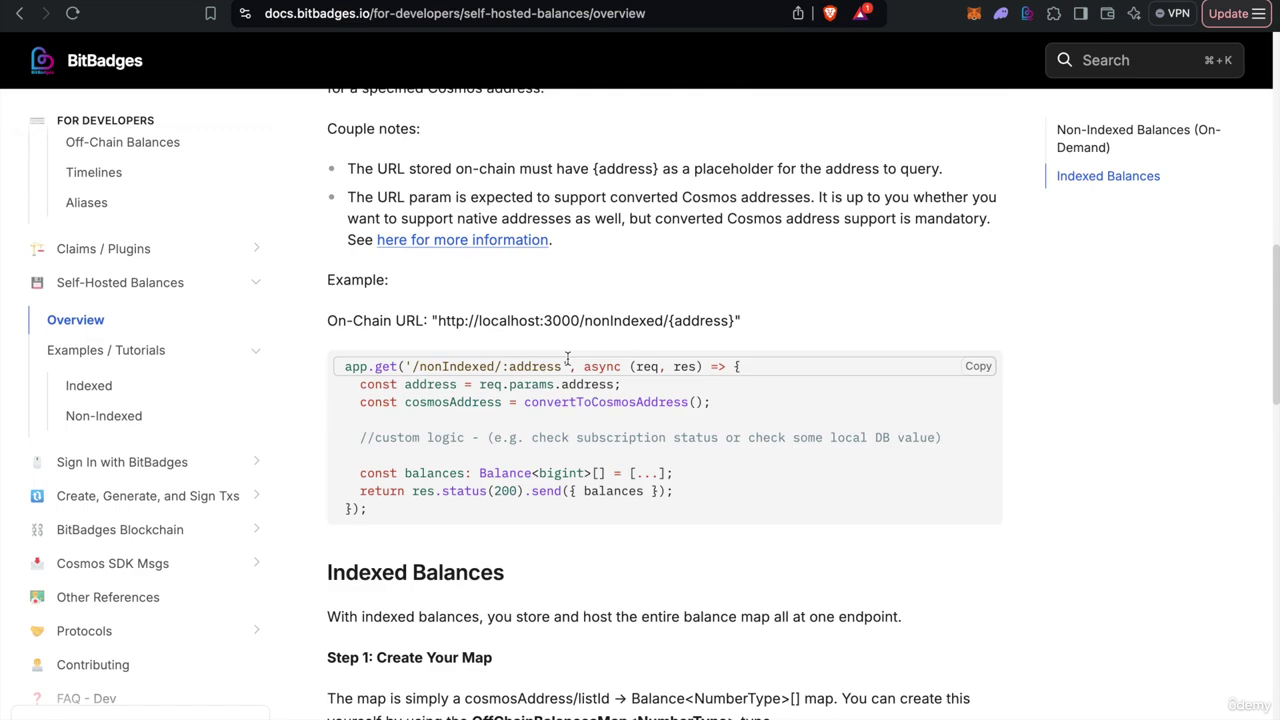
scroll(567, 363, up, 6)
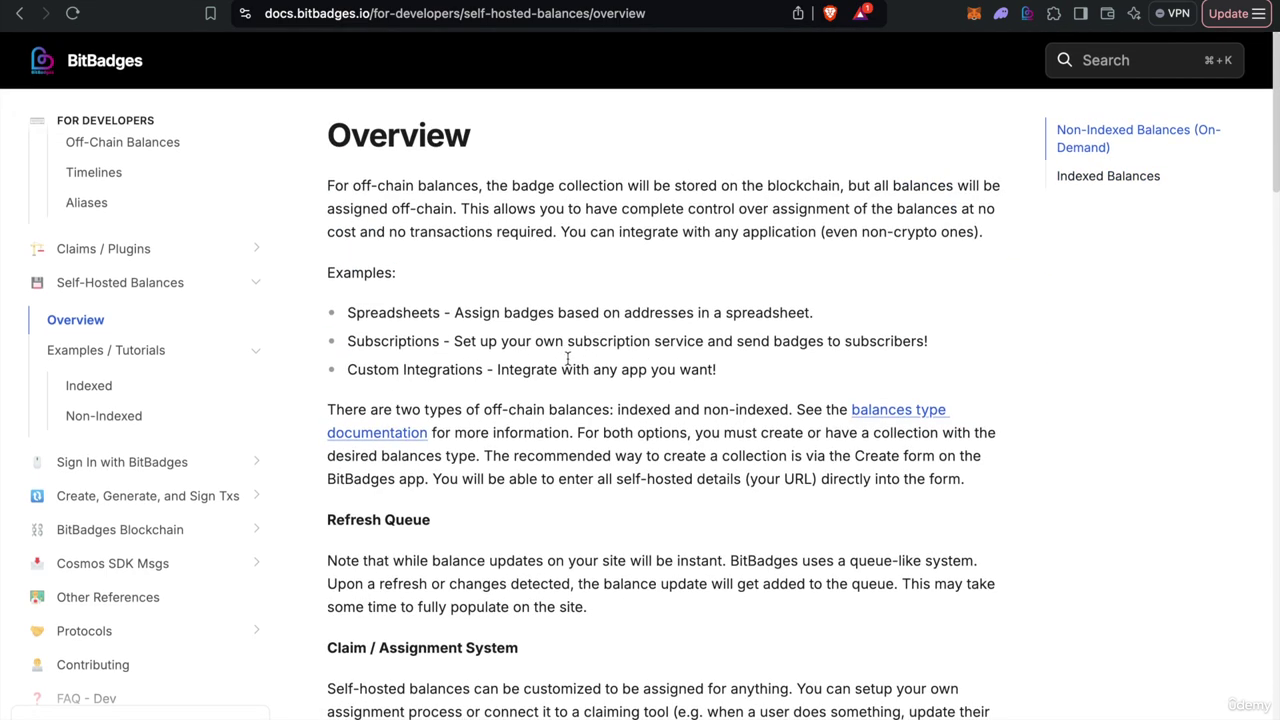
scroll(421, 245, down, 1)
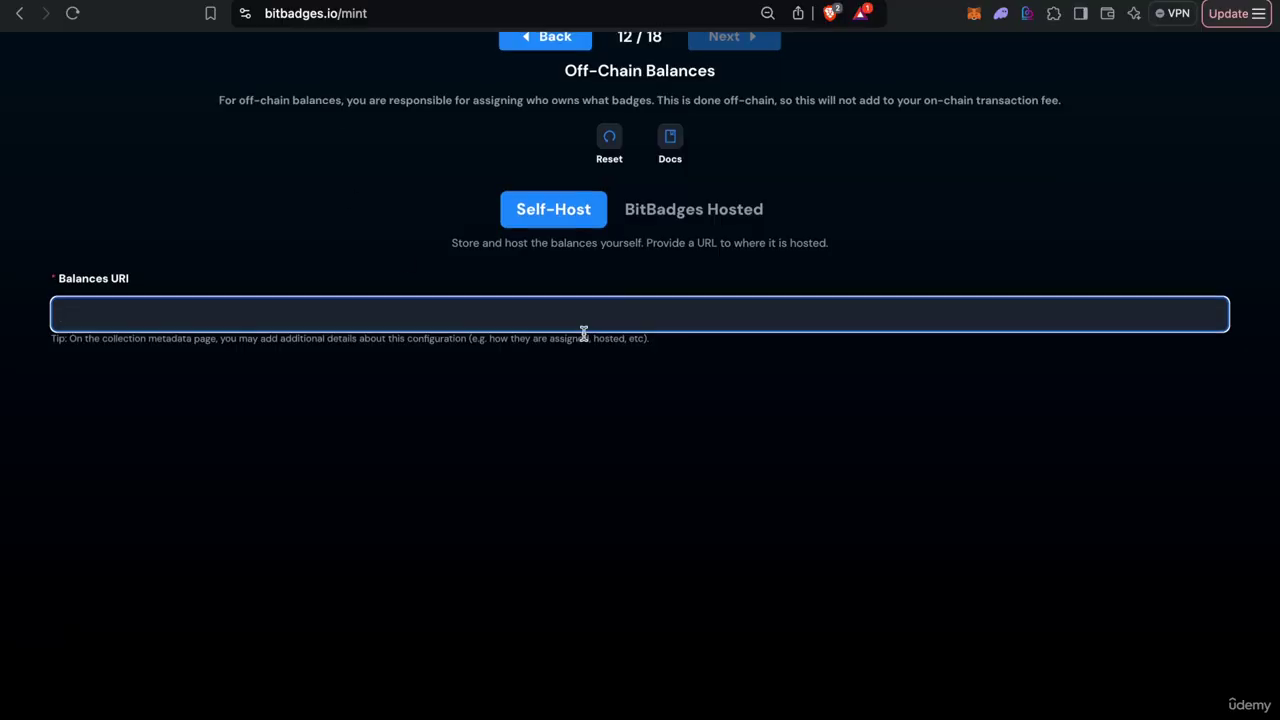
scroll(289, 397, up, 2)
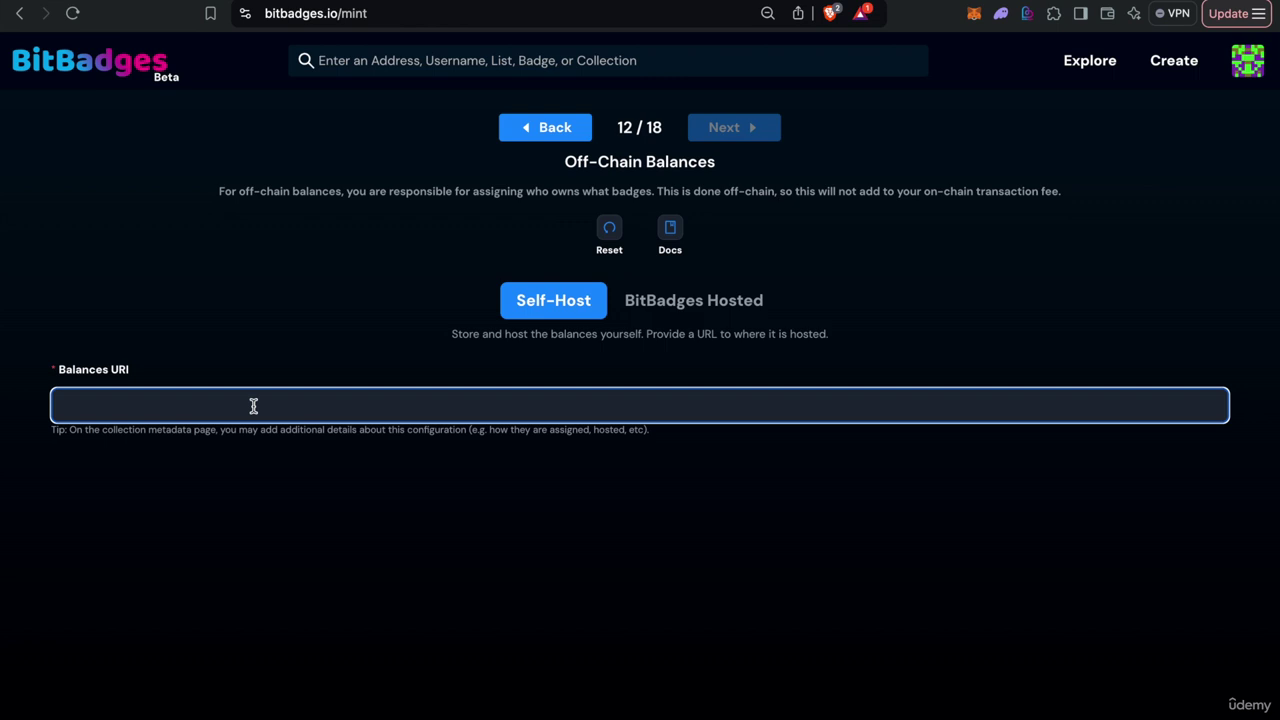
Step: Return to Balances Storage and choose Off-Chain - On-Demand with Self-Host
click(227, 507)
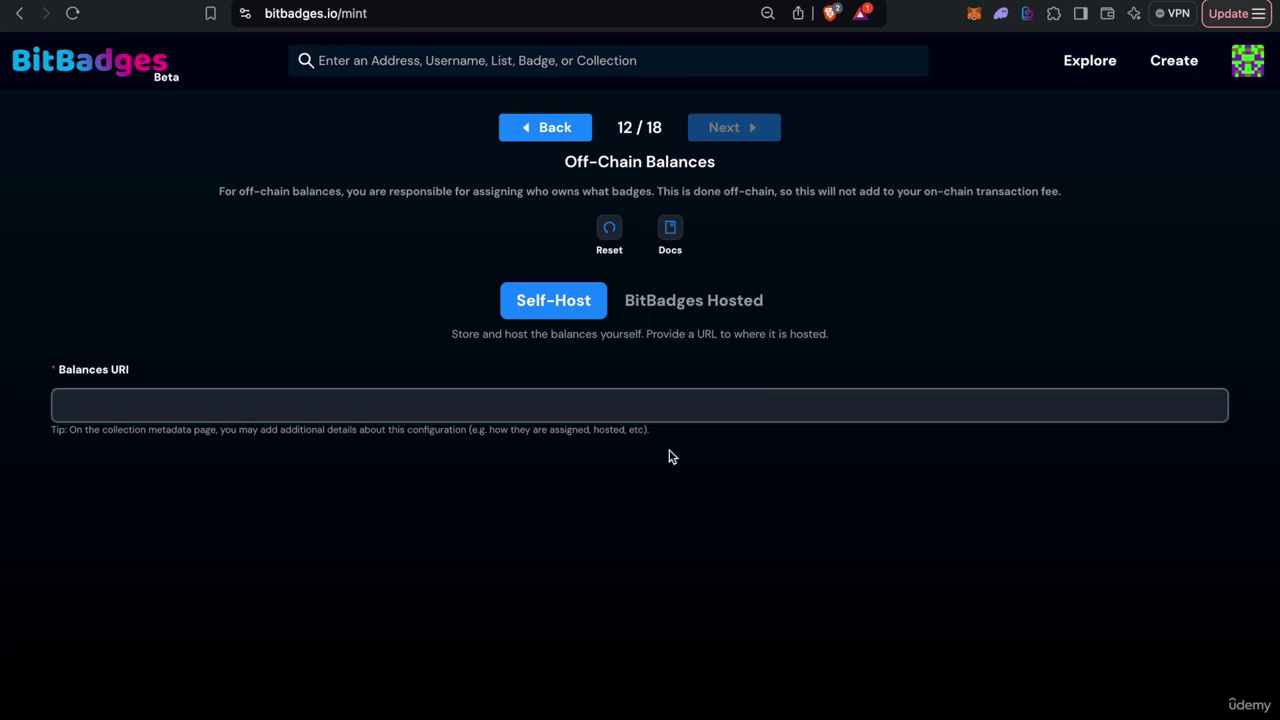
click(549, 138)
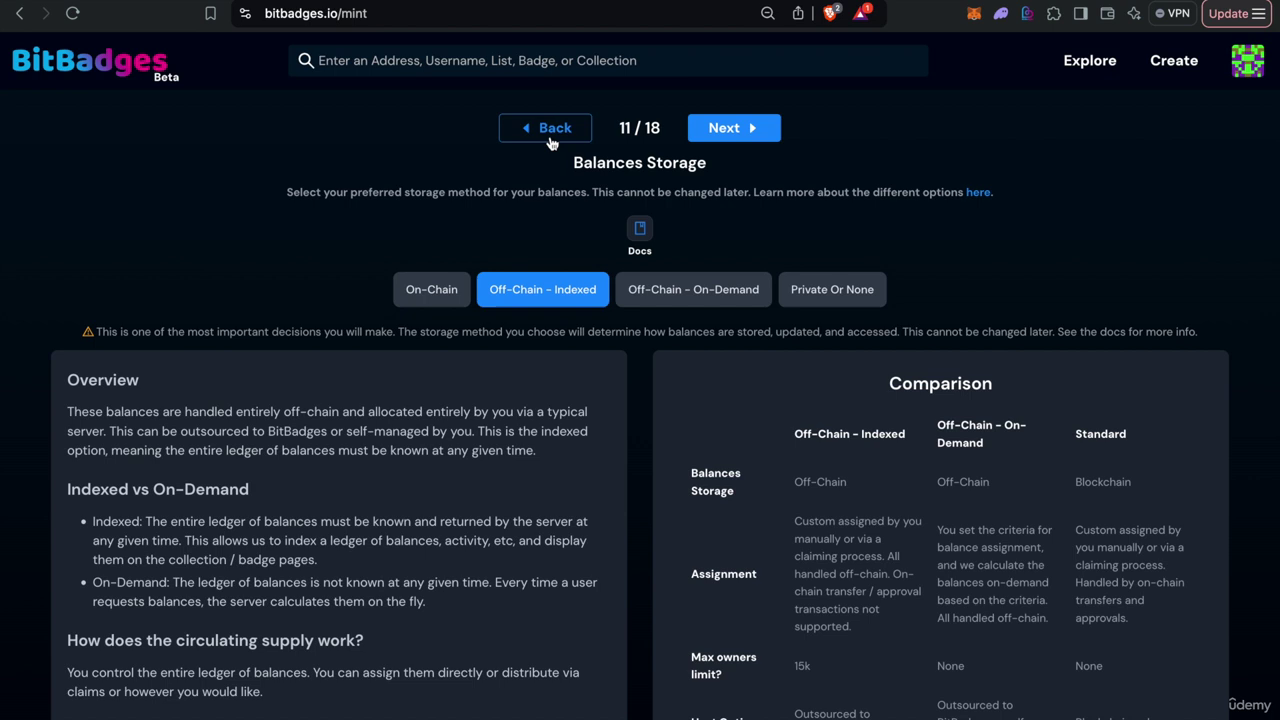
click(693, 289)
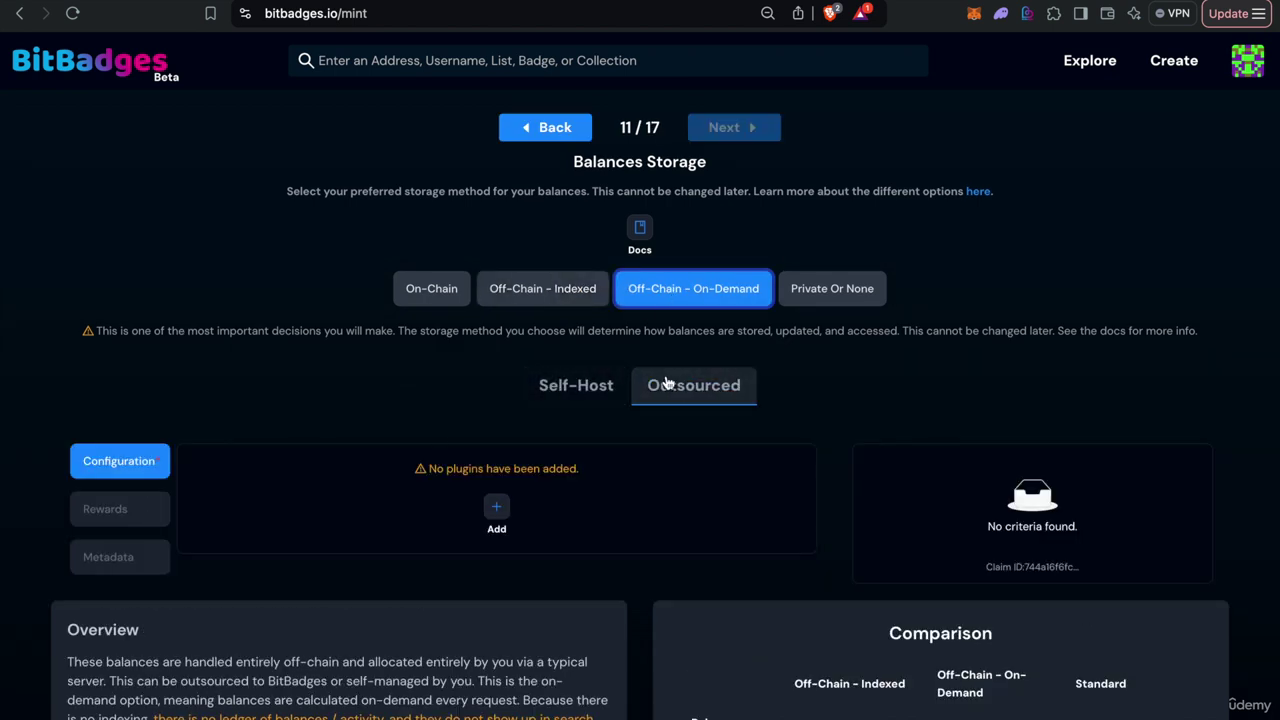
click(578, 386)
scroll(578, 386, down, 1)
click(603, 409)
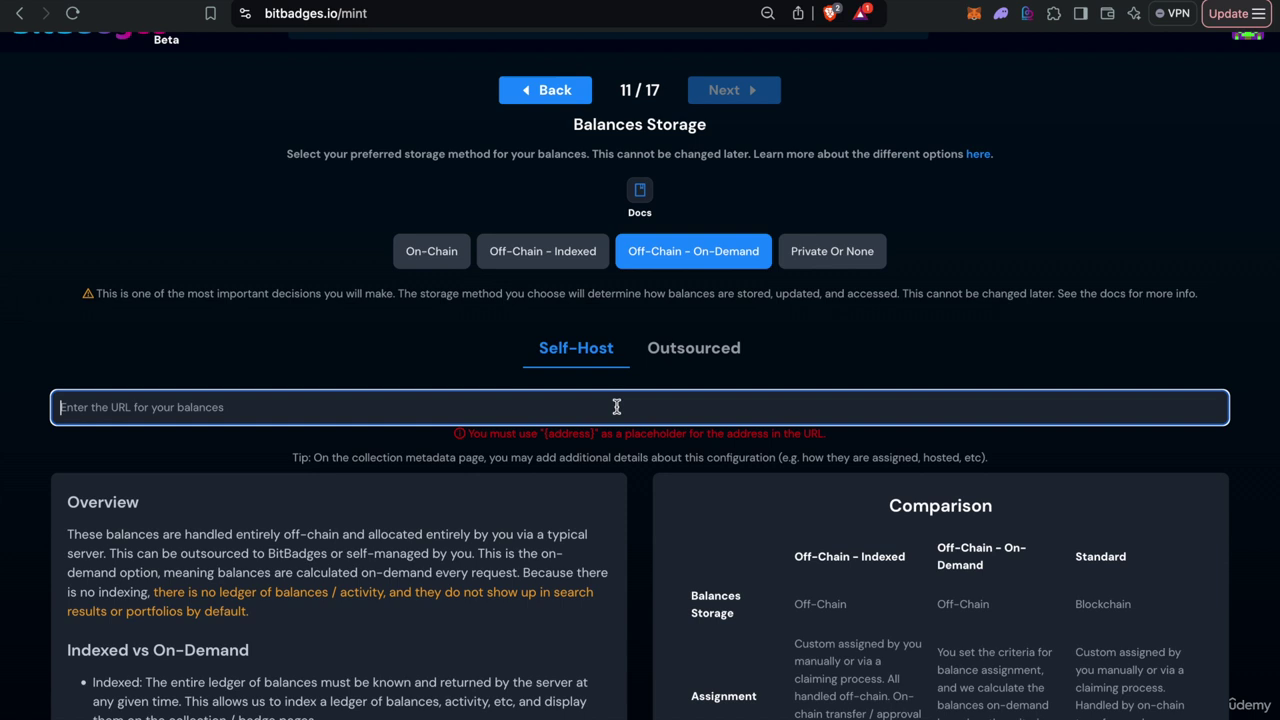
drag(542, 433, 598, 434)
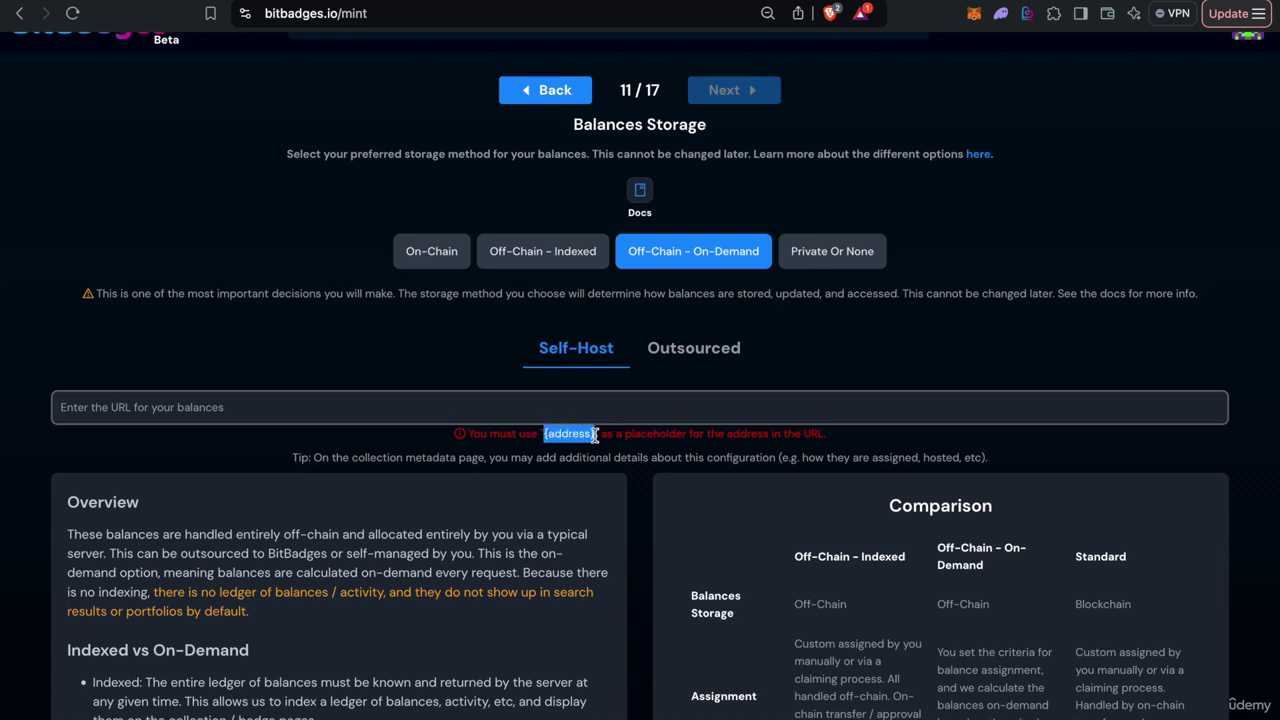
click(525, 398)
text(https)
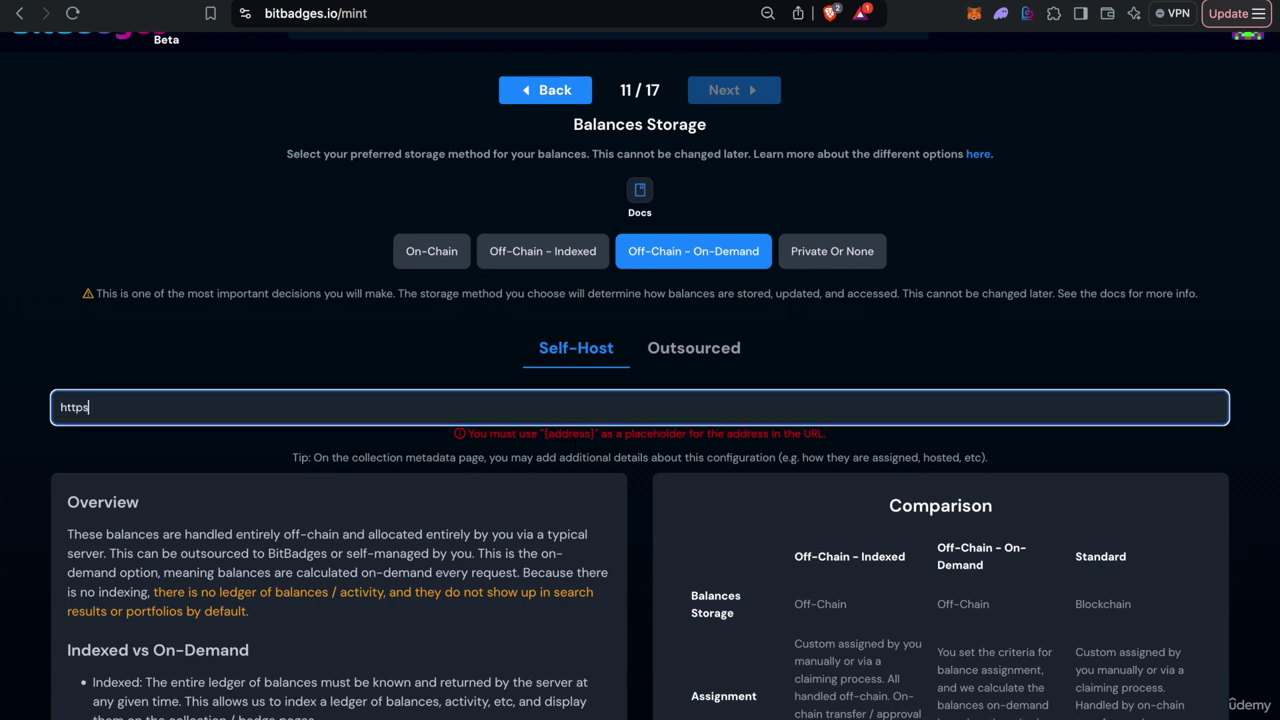
text(://api.bitbadges.io/{a)
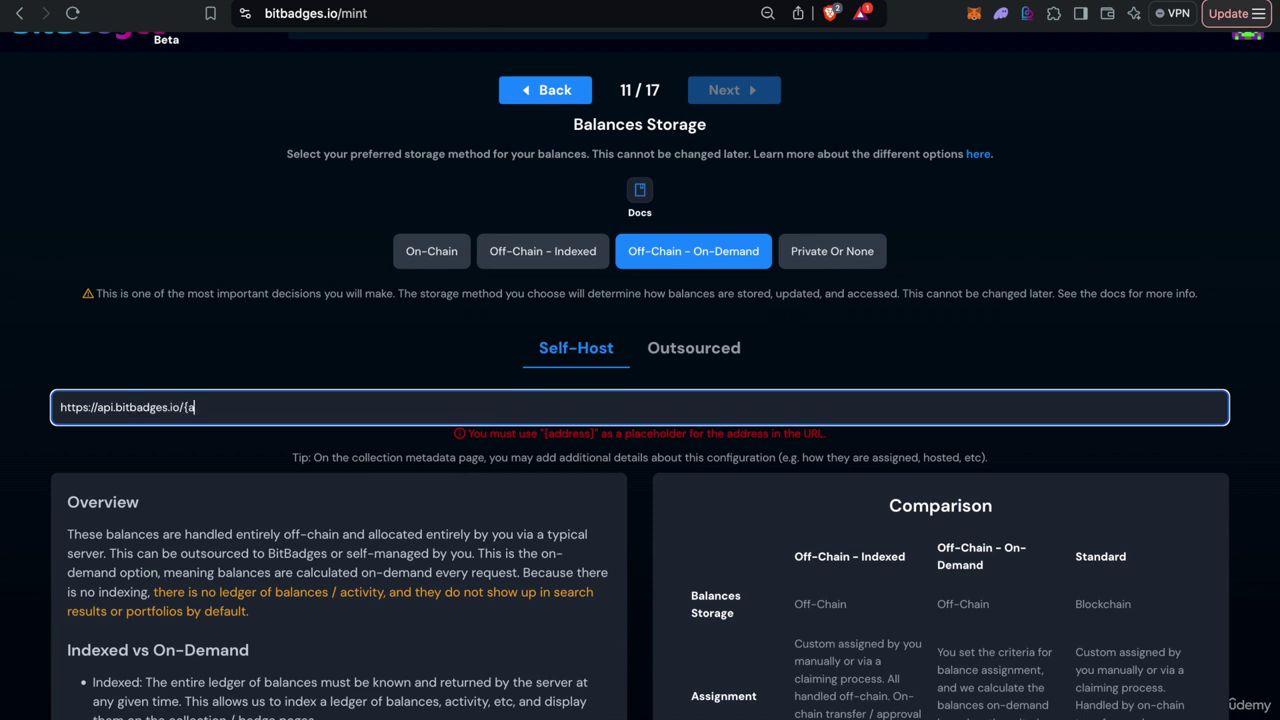
text(ddress})
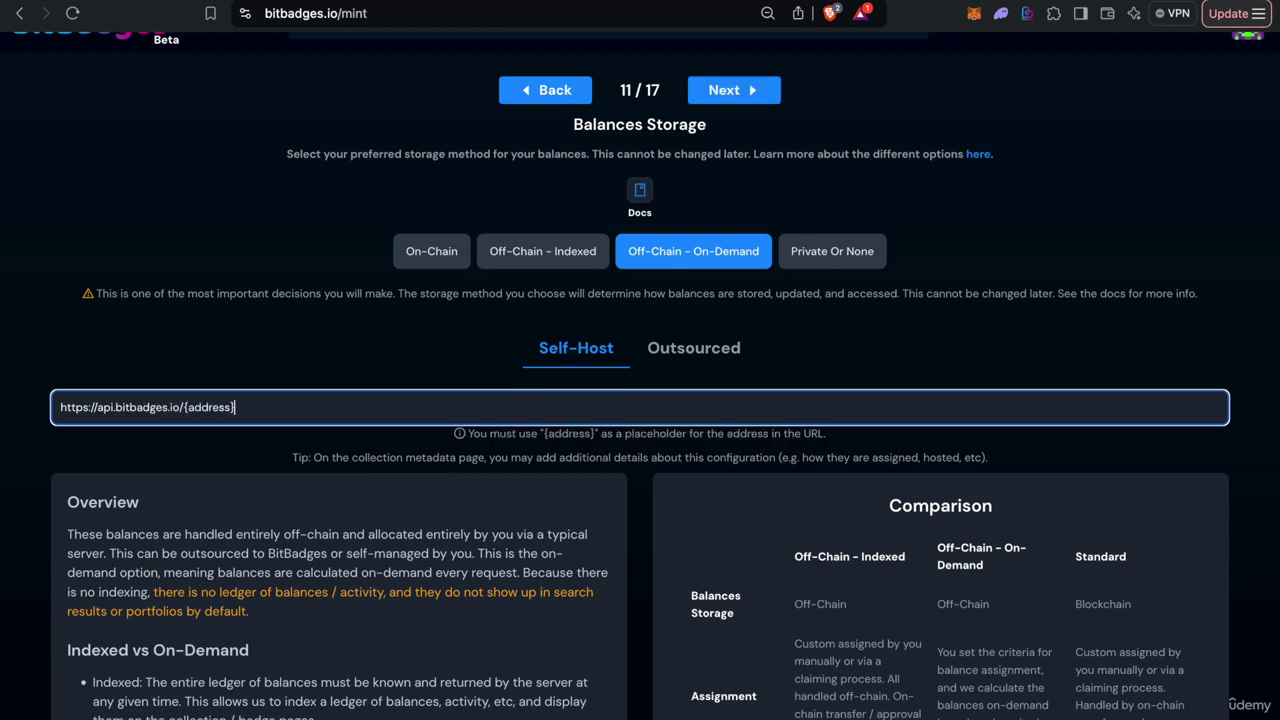
double_click(187, 410)
double_click(220, 410)
click(184, 410)
key(shift+End)
Step: Open the Non-Indexed example page in the self-hosted balances docs
click(271, 408)
scroll(479, 462, down, 1)
key(ctrl+Tab)
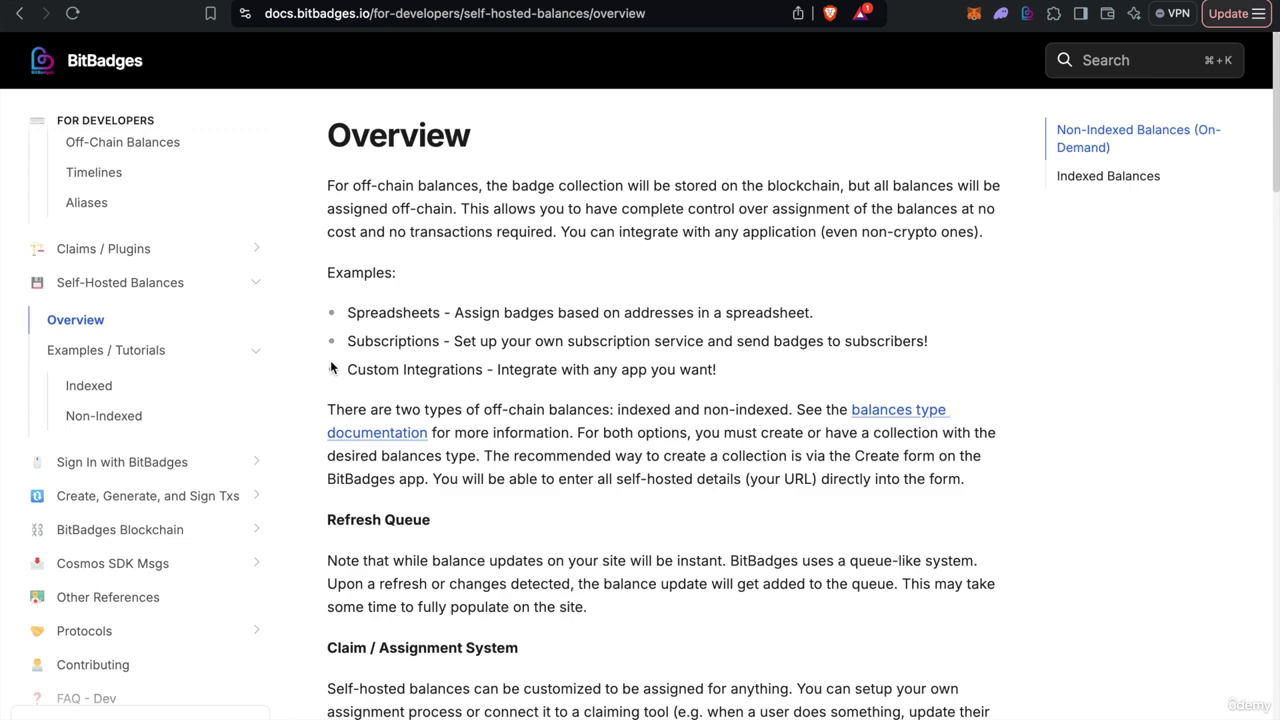
scroll(329, 366, down, 1)
click(118, 415)
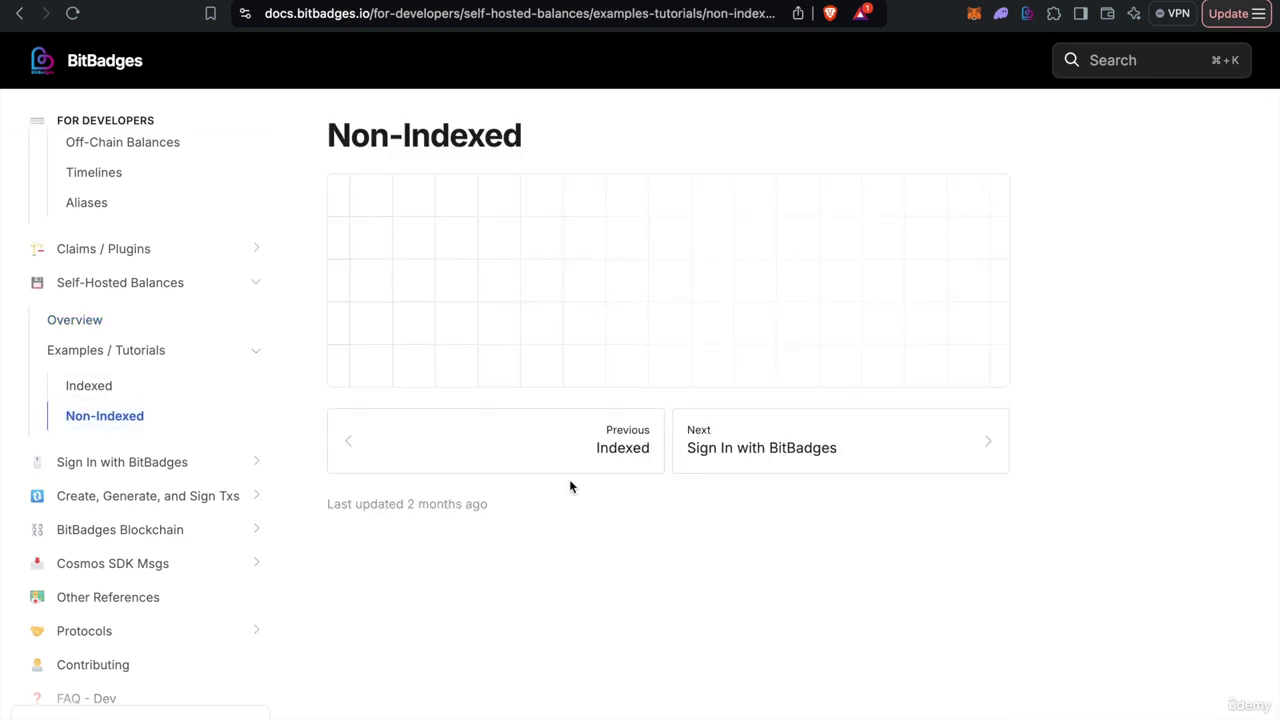
Step: Highlight the balances-array block, the line returning balances, and the cosmosAddress argument
scroll(570, 481, down, 5)
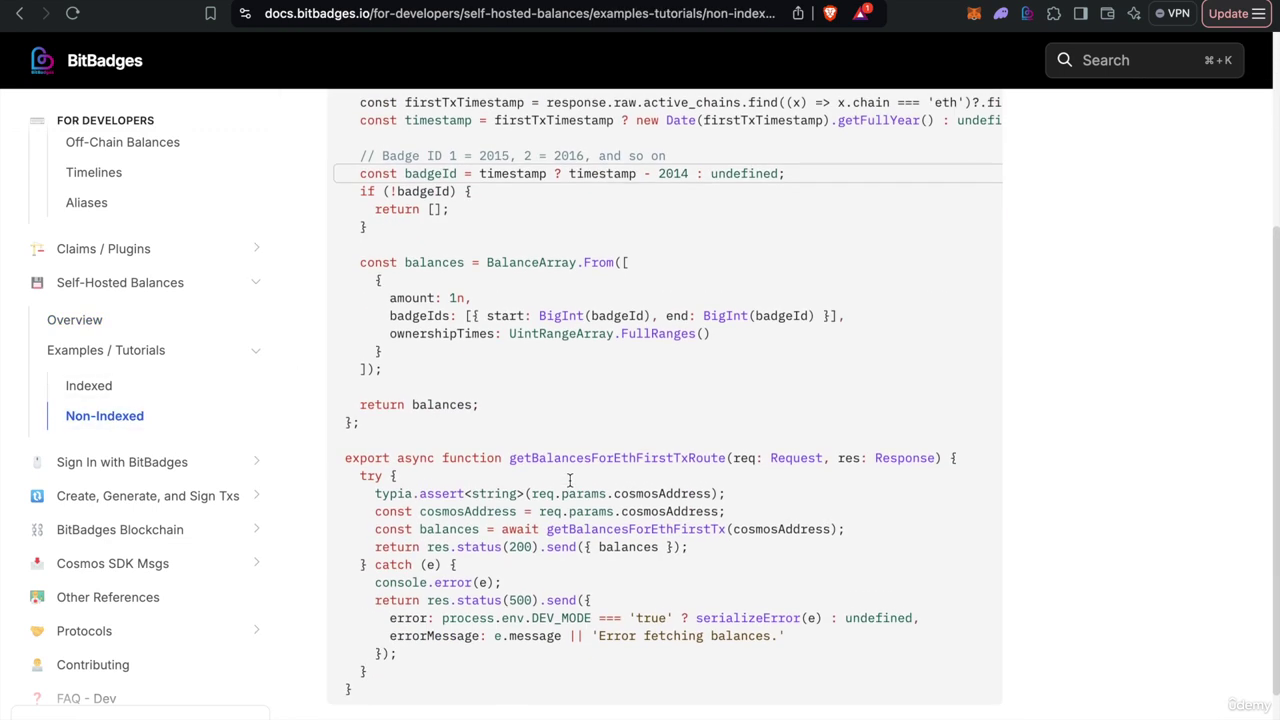
double_click(628, 499)
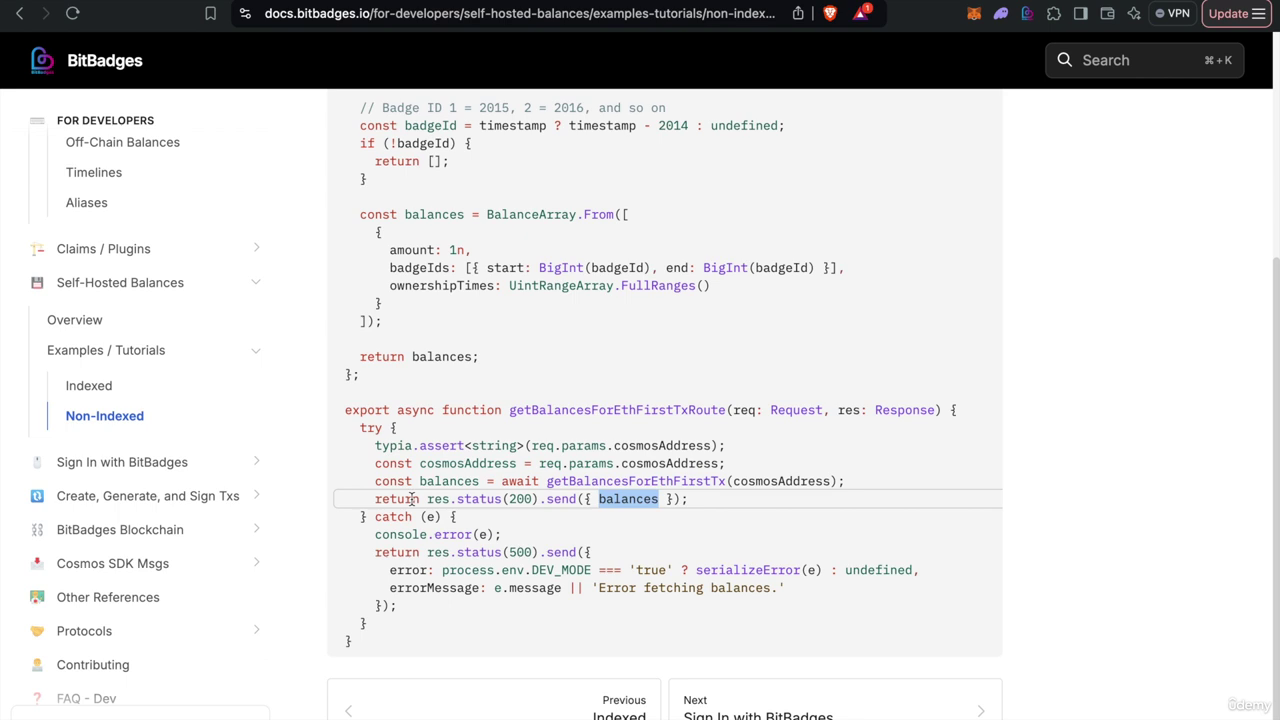
drag(376, 499, 720, 502)
click(720, 502)
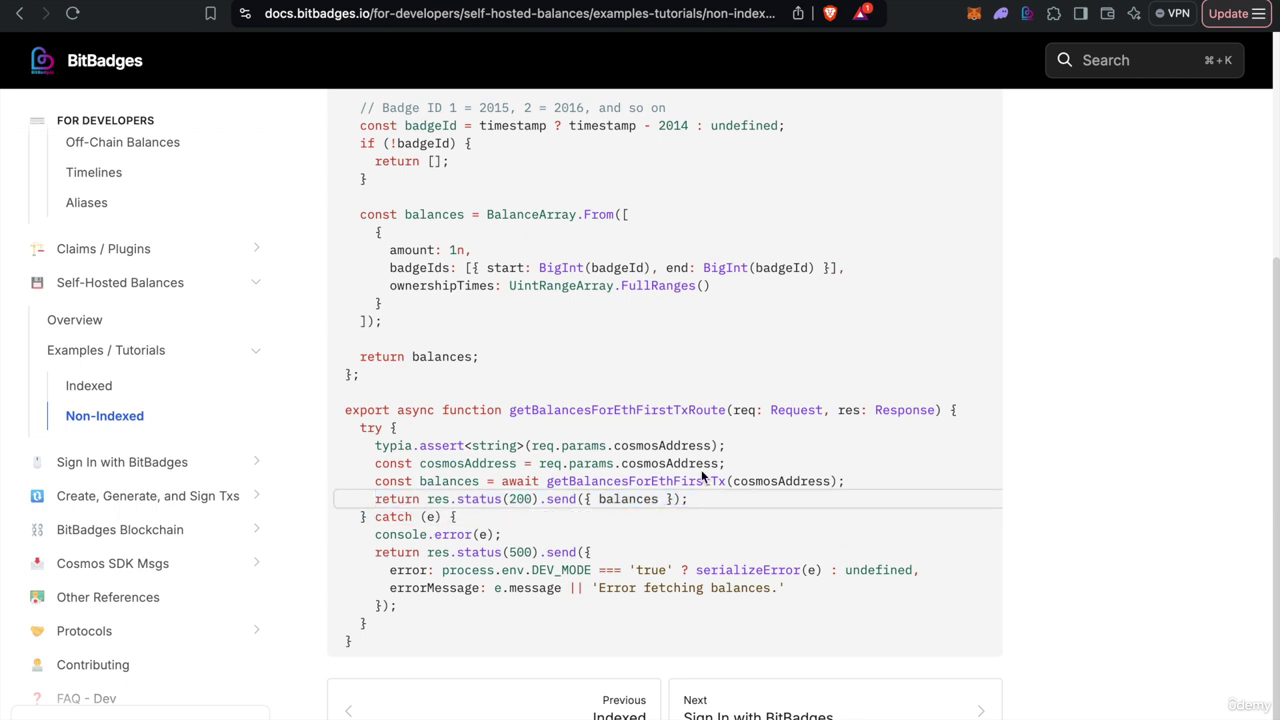
drag(358, 214, 481, 327)
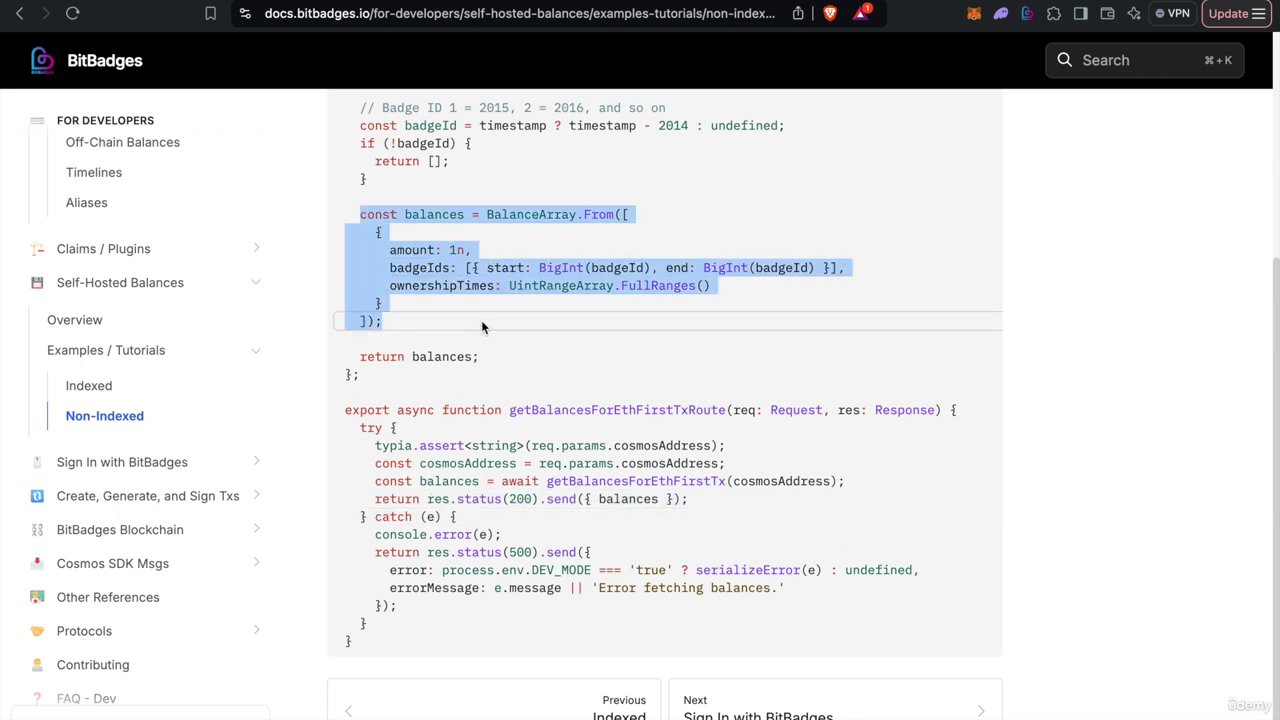
double_click(616, 499)
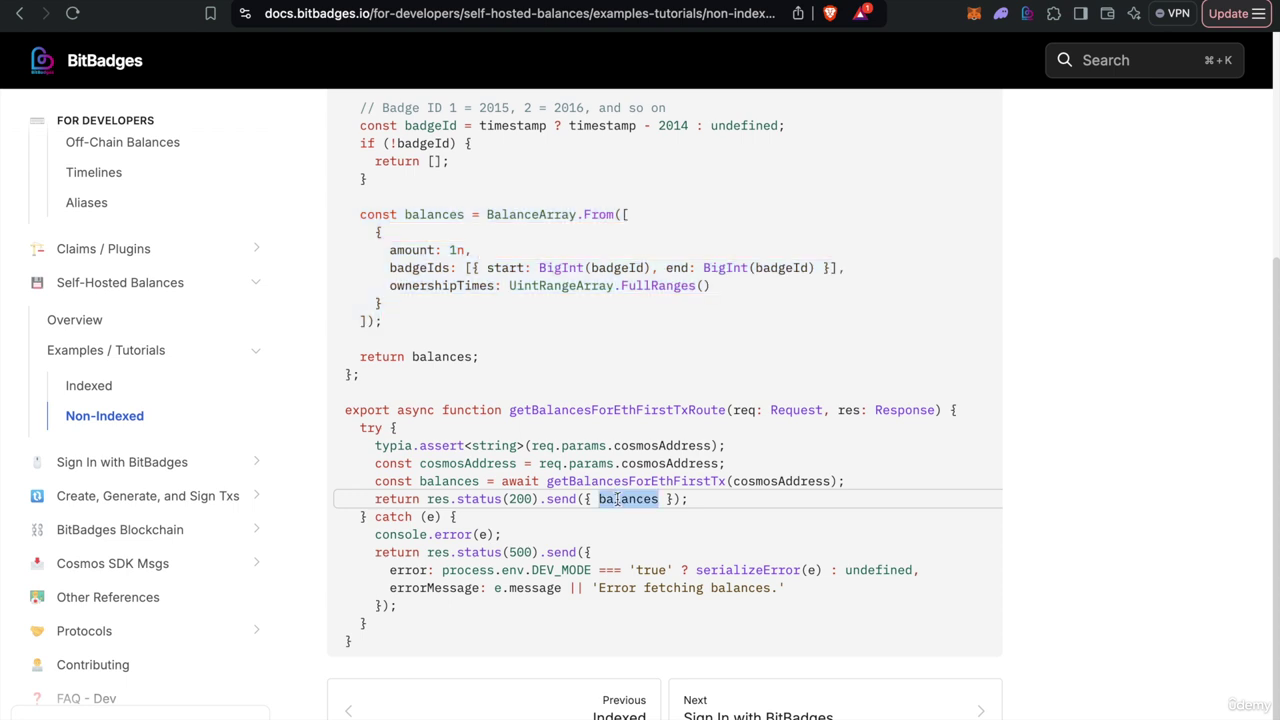
drag(376, 499, 700, 502)
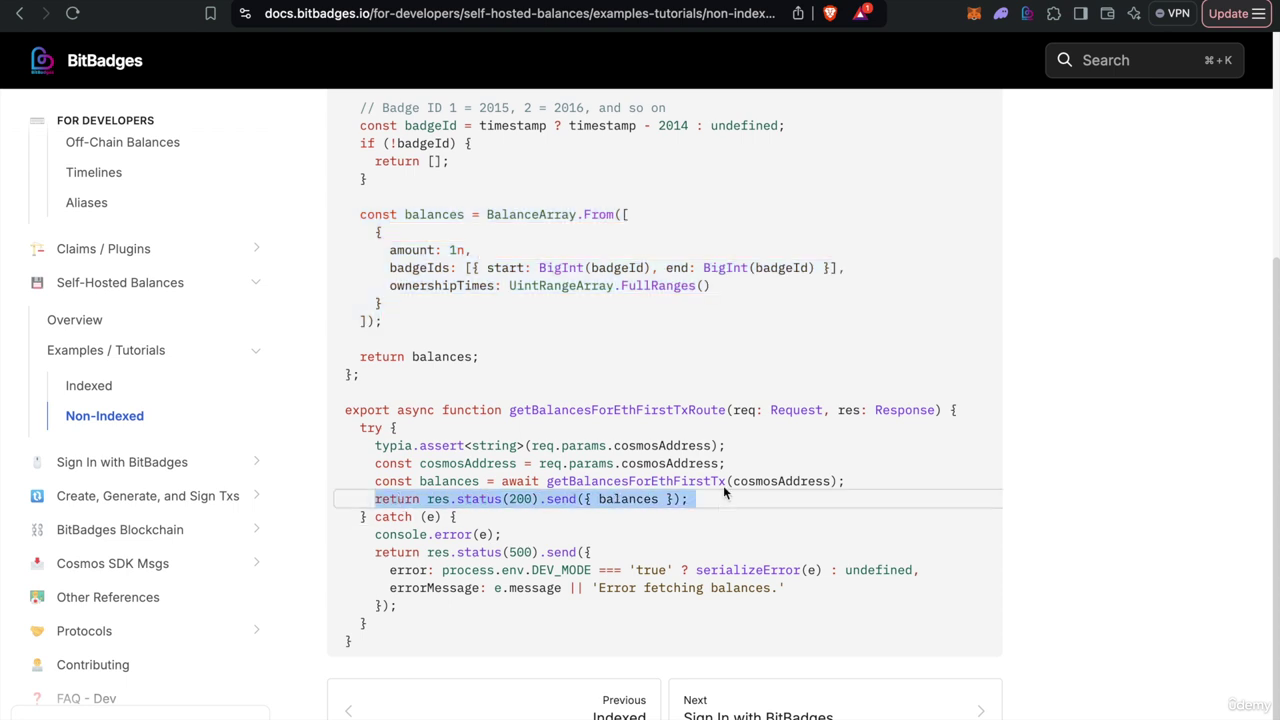
double_click(760, 481)
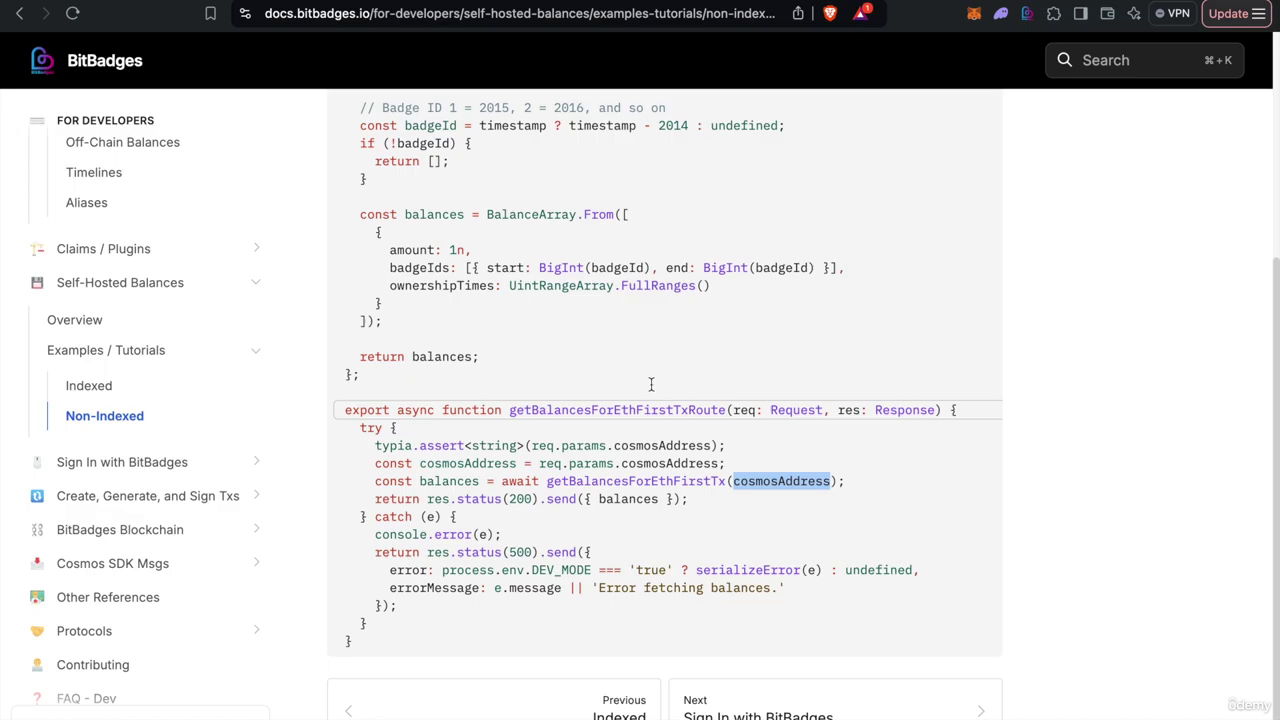
Step: Select cosmosAddress in the Non-Indexed balances route code
key(ctrl+Tab)
key(ctrl+shift+Tab)
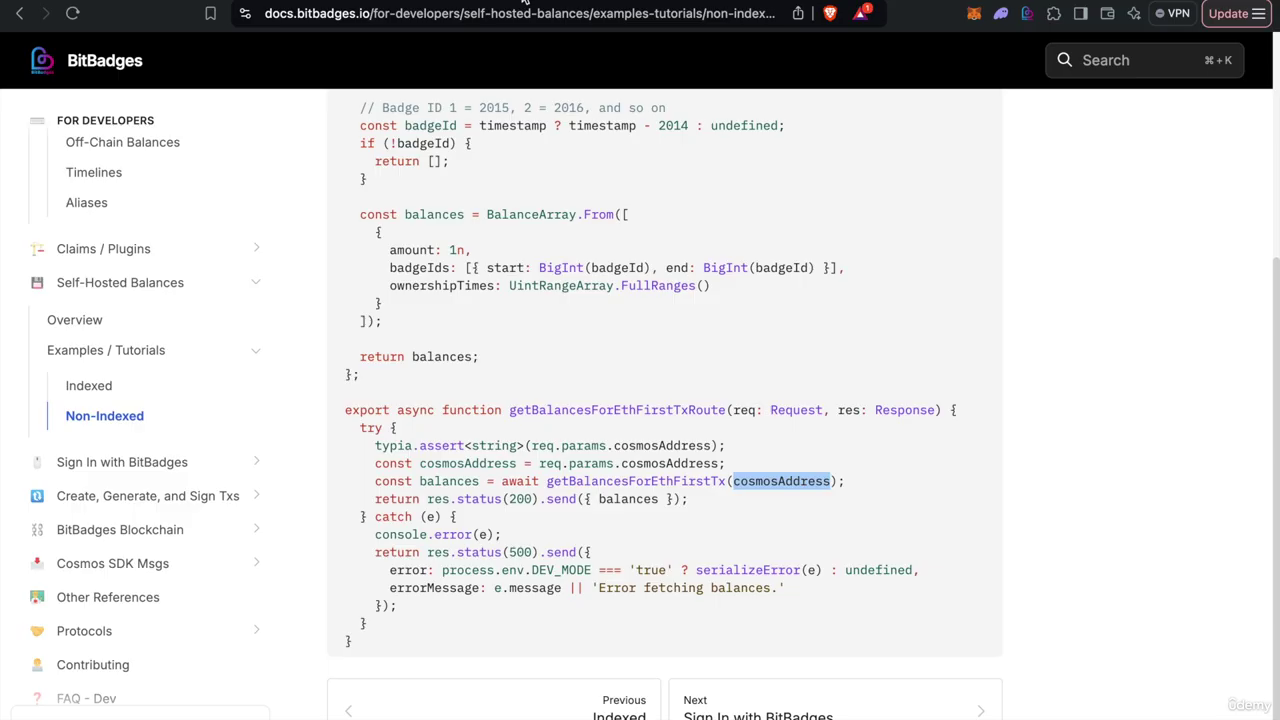
scroll(576, 363, up, 2)
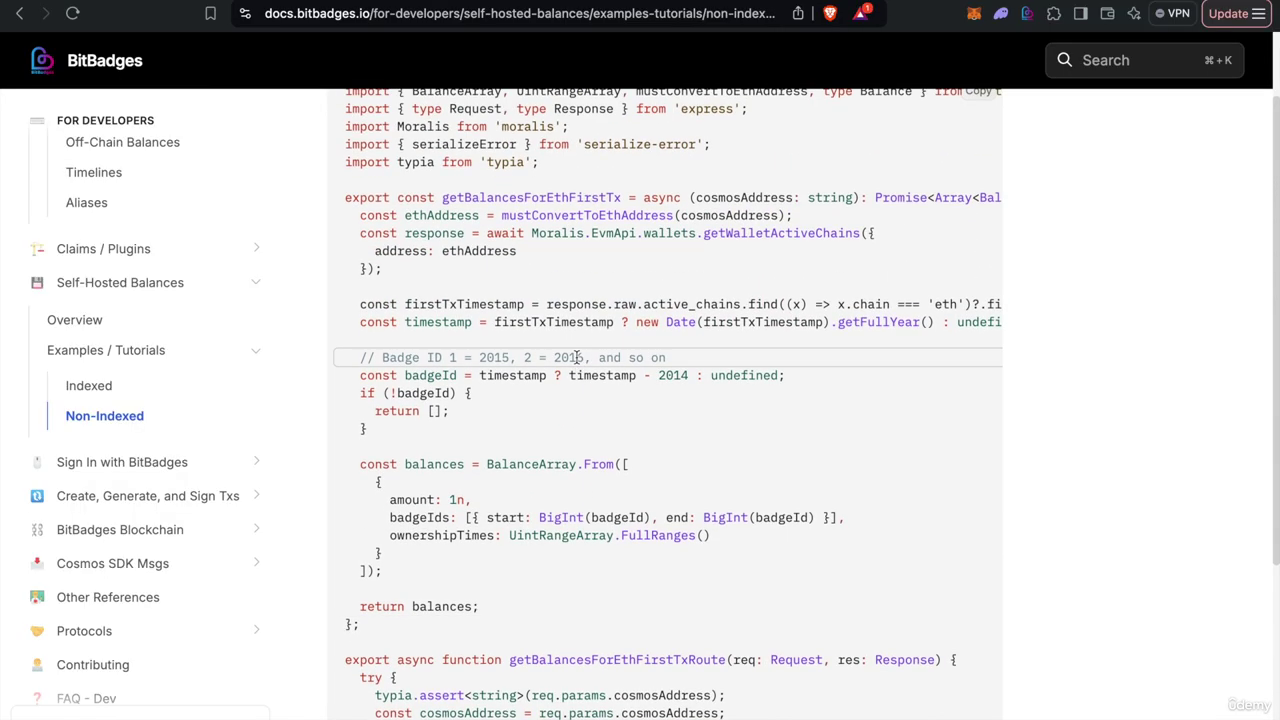
scroll(576, 363, down, 2)
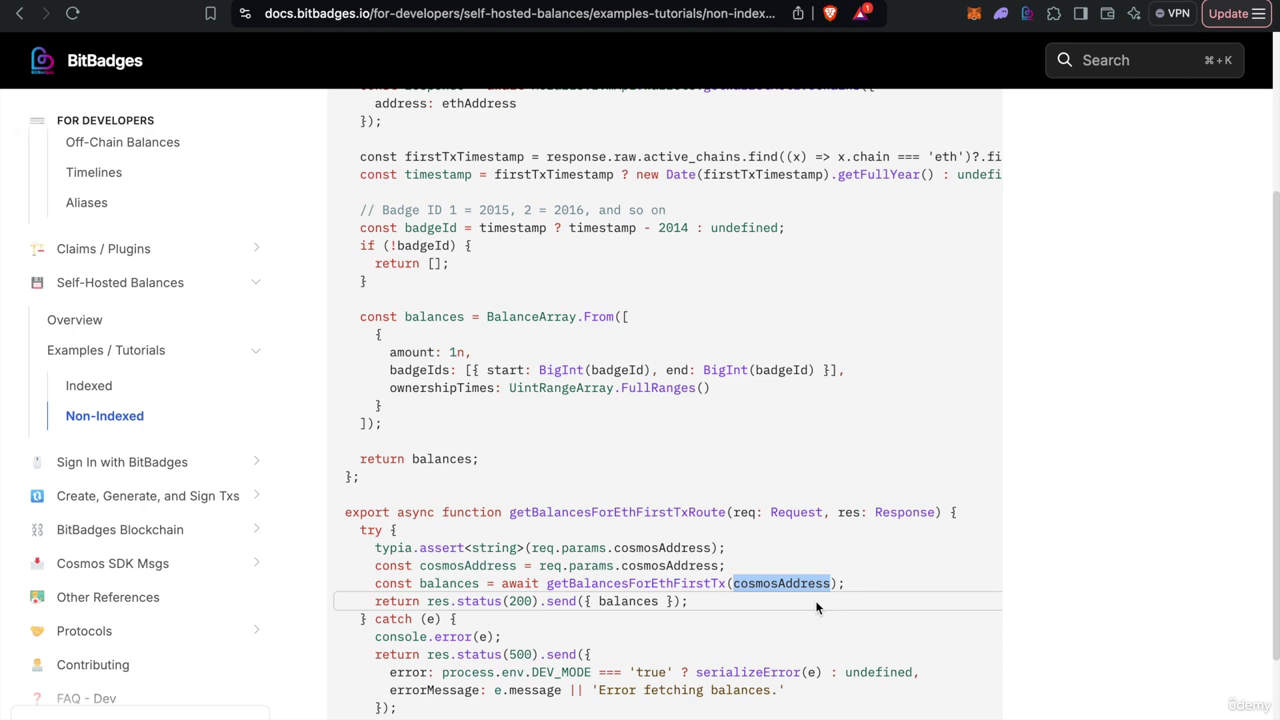
double_click(787, 585)
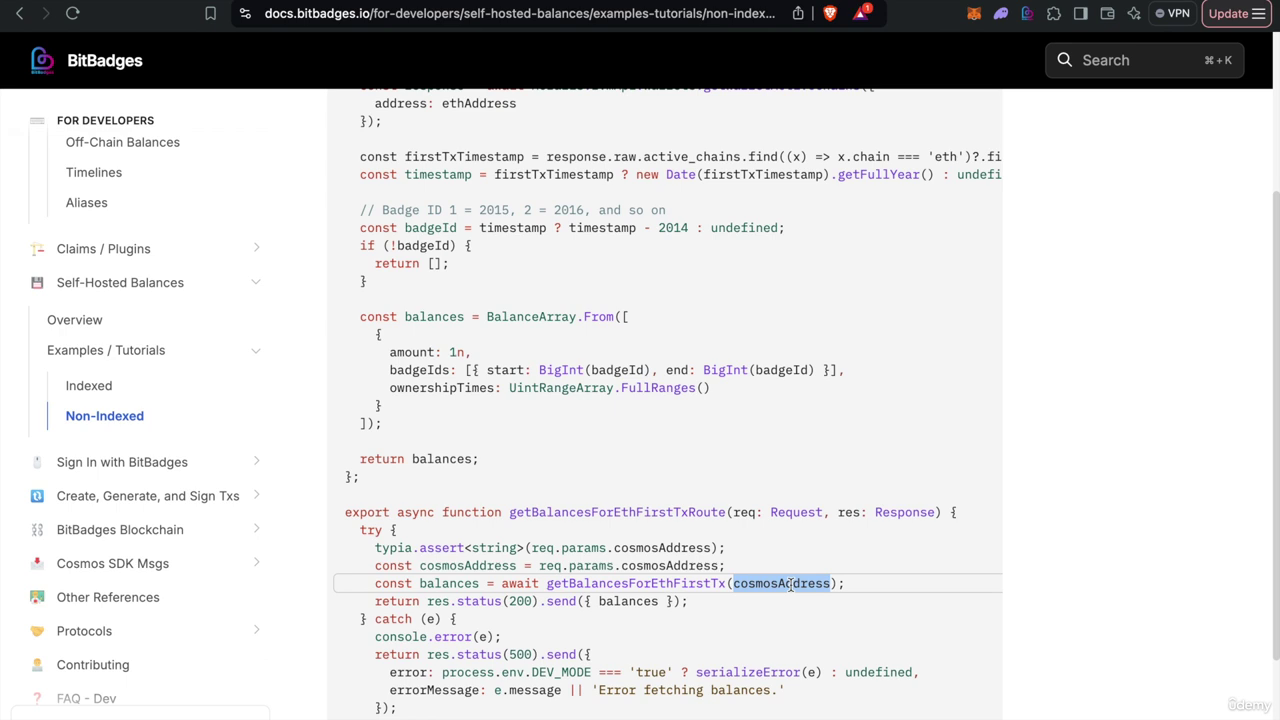
Step: Select the mustConvertToEthAddress conversion and lookup lines, then return to the mint wizard
scroll(790, 586, up, 5)
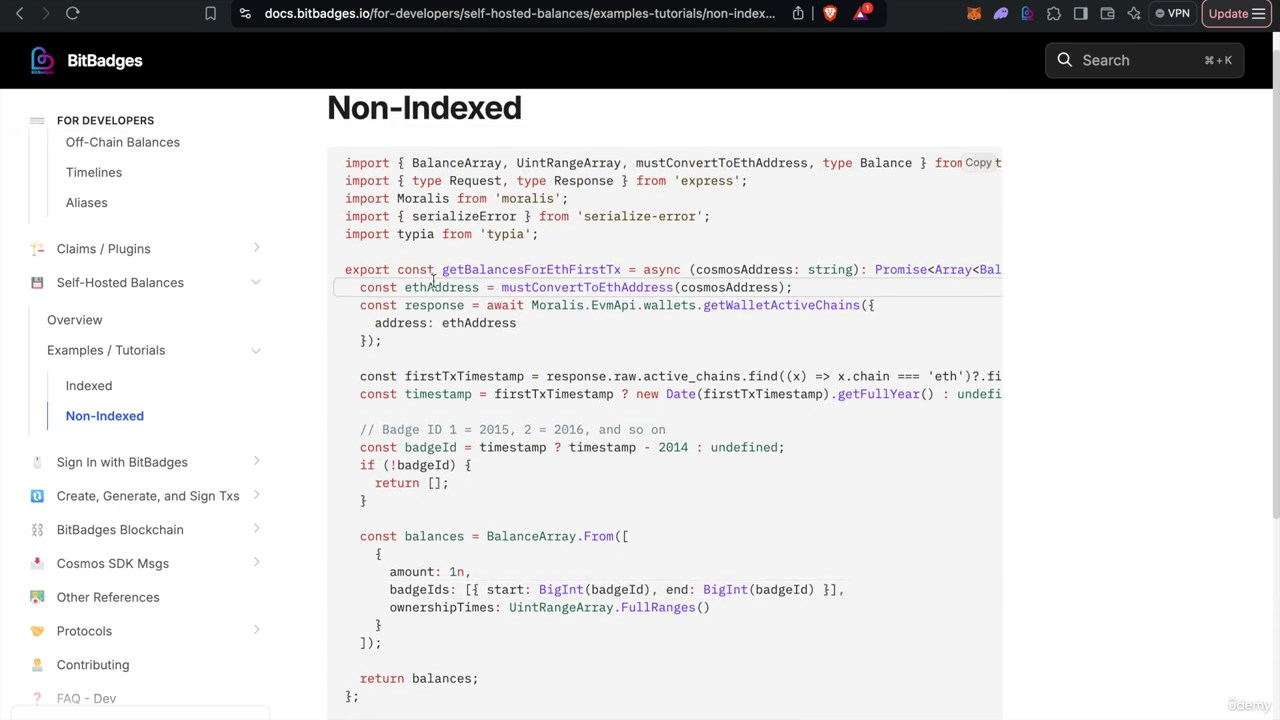
double_click(617, 288)
drag(617, 288, 548, 322)
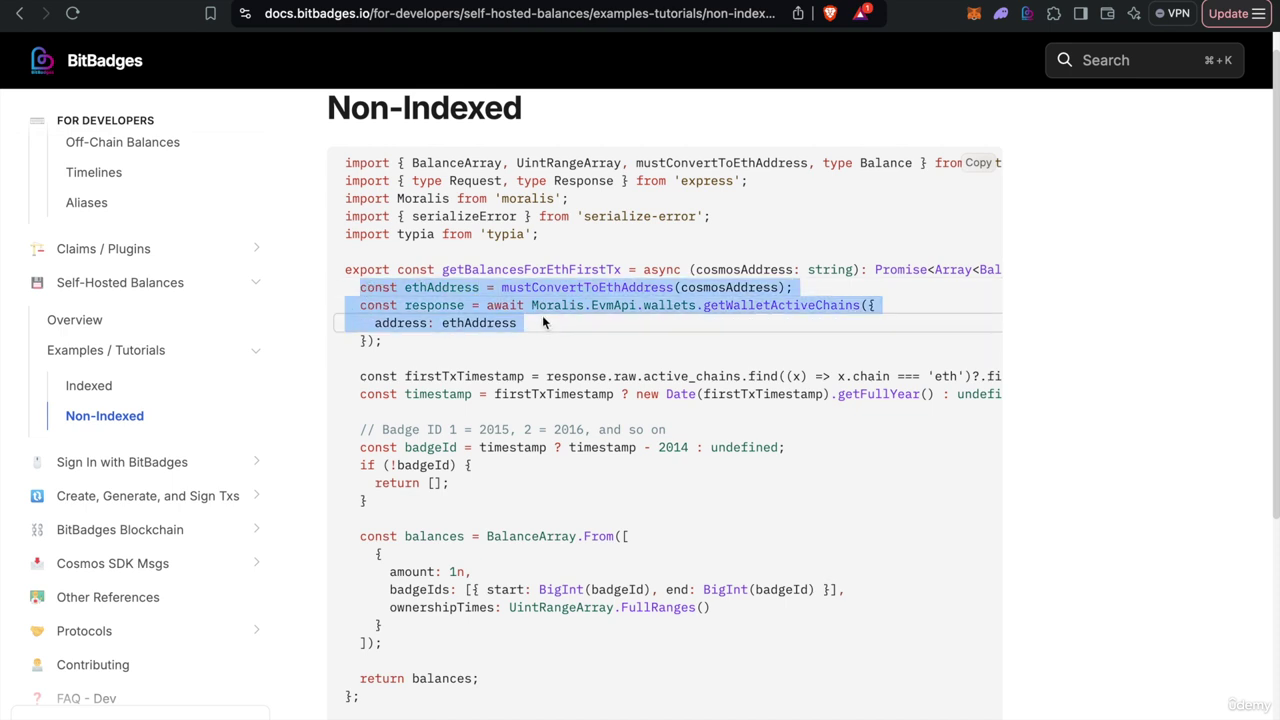
double_click(375, 288)
drag(375, 288, 390, 321)
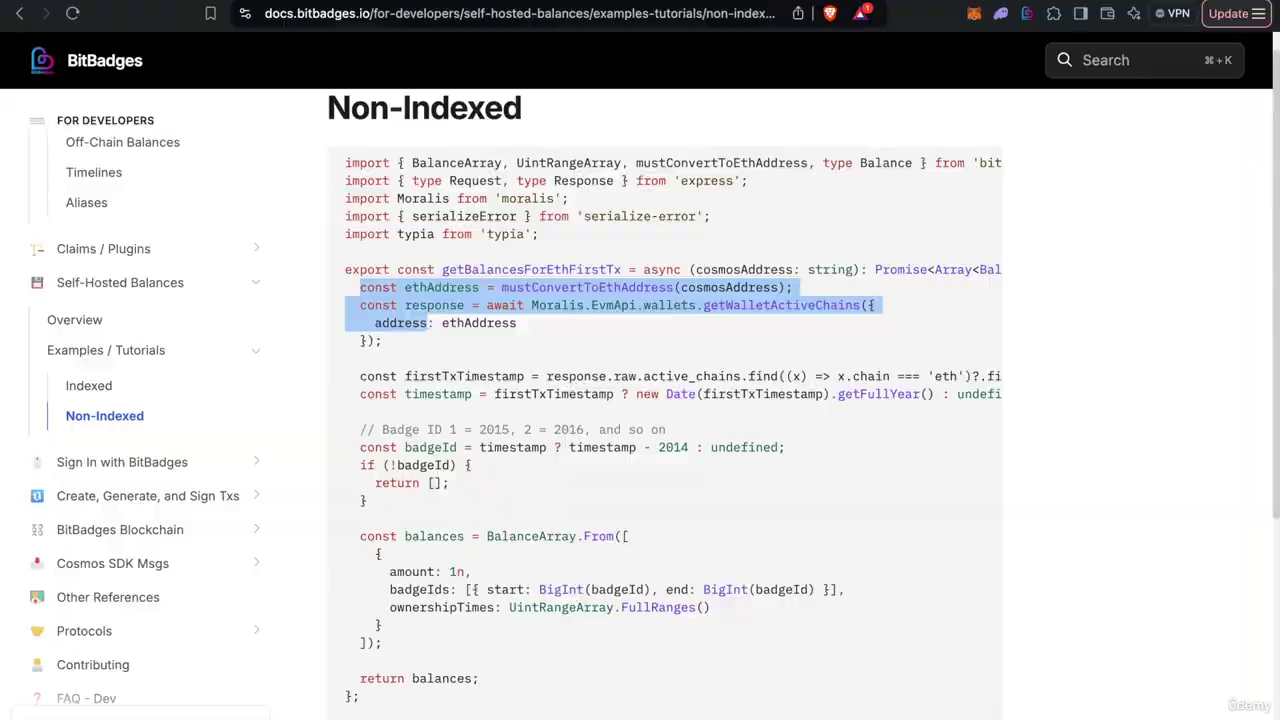
key(ctrl+Tab)
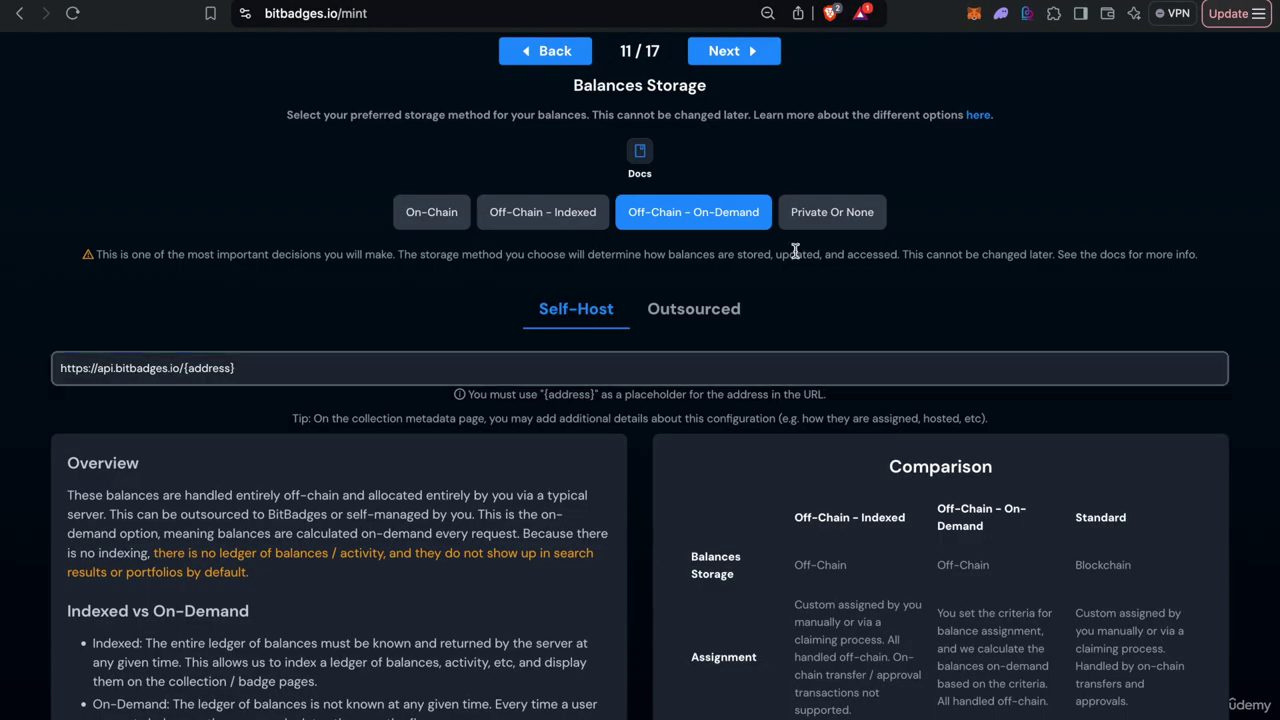
Step: Switch on-demand balances to Outsourced and browse the claim plugin list
click(700, 320)
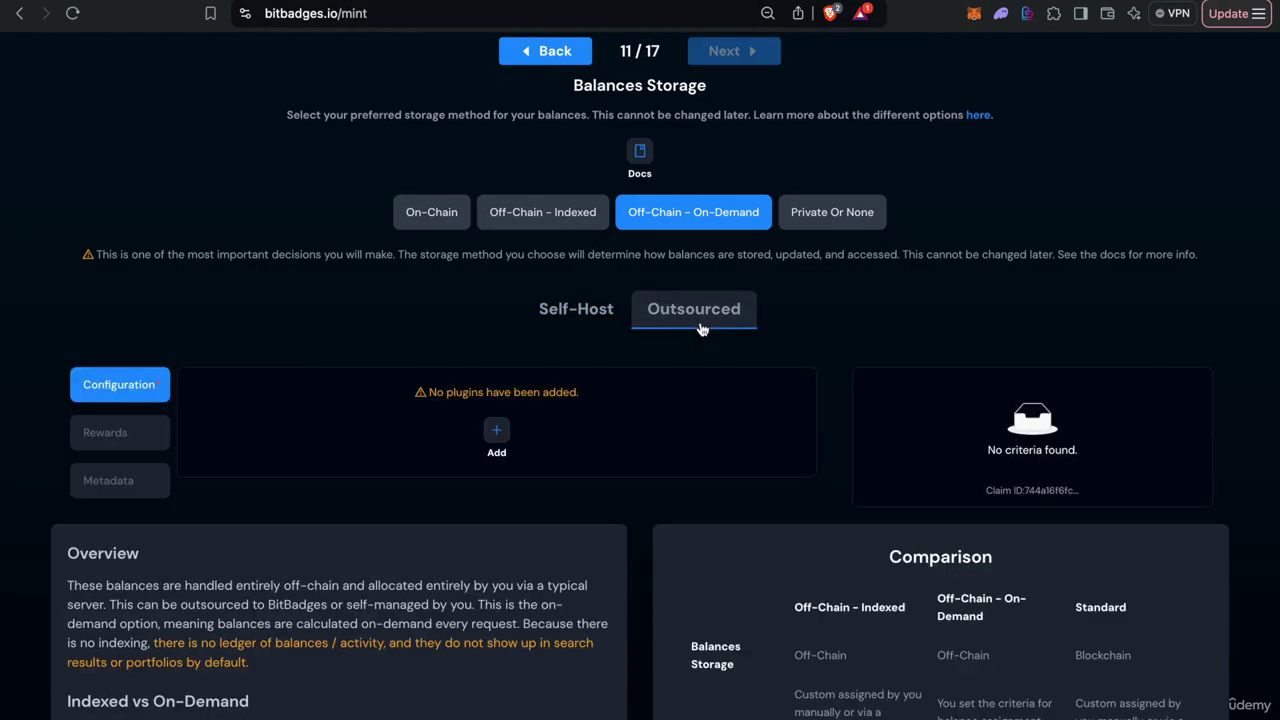
click(497, 431)
click(498, 432)
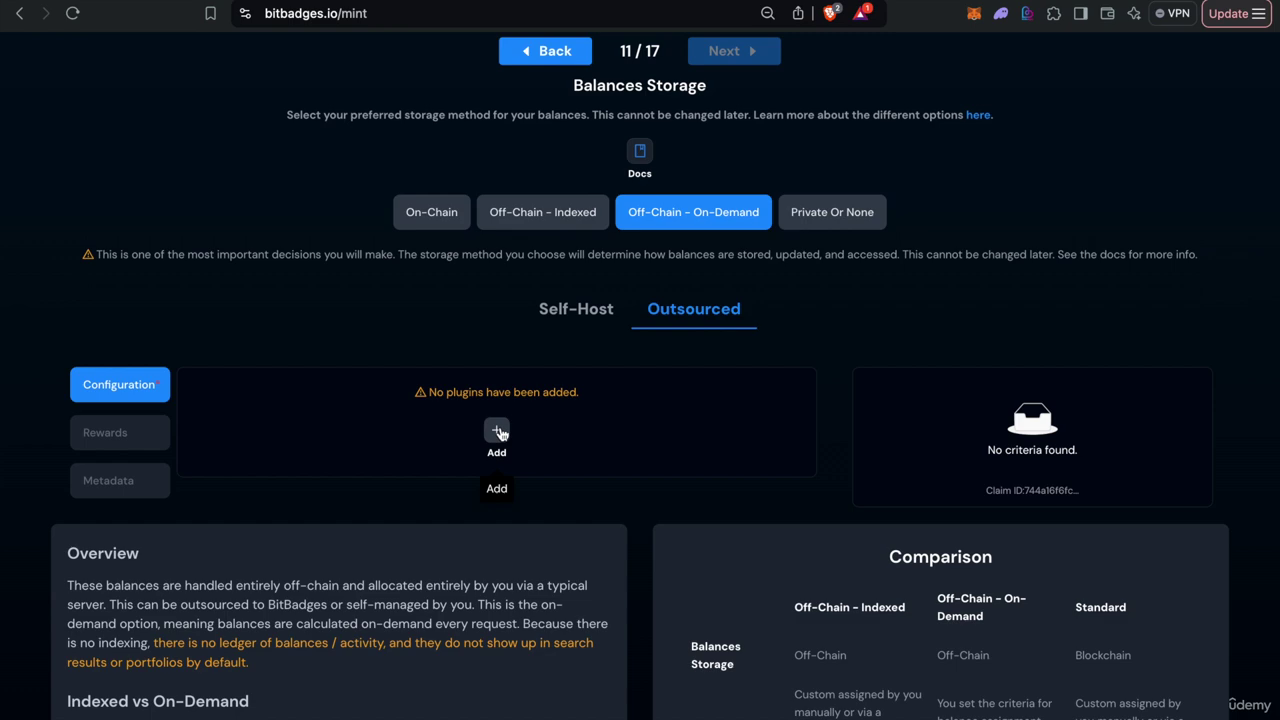
scroll(686, 381, down, 2)
click(496, 352)
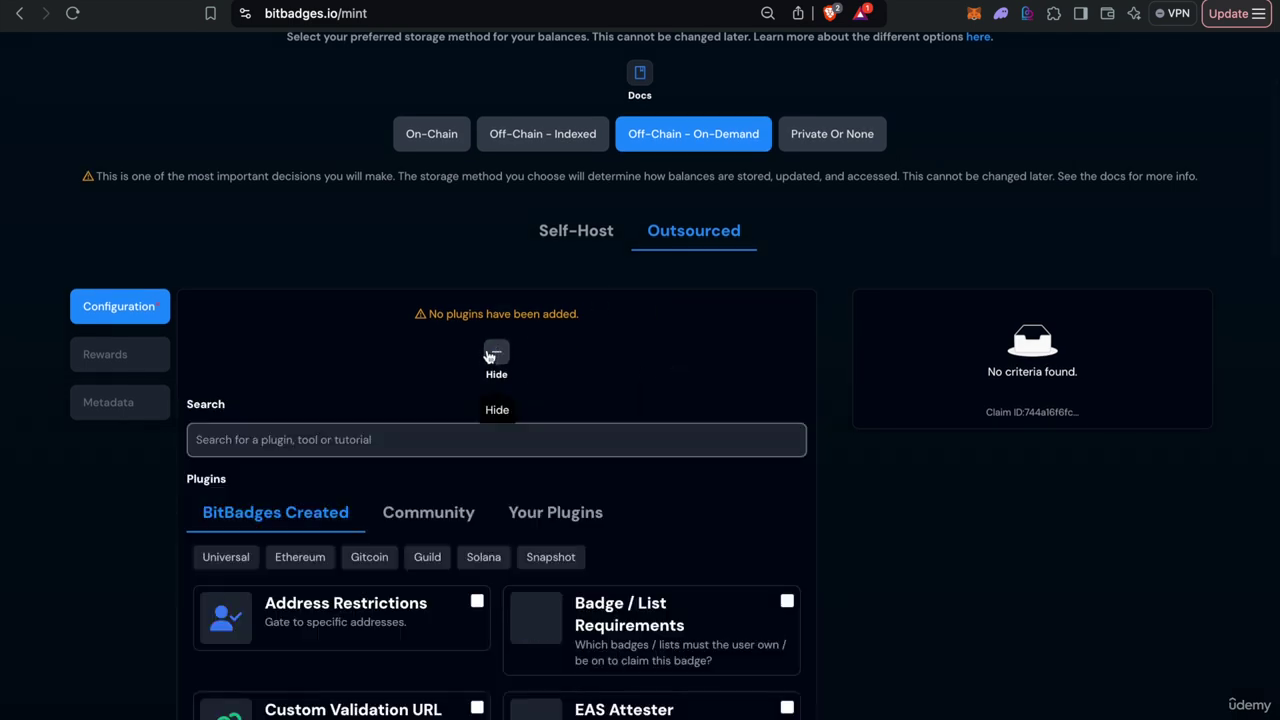
scroll(487, 354, down, 10)
scroll(487, 354, up, 6)
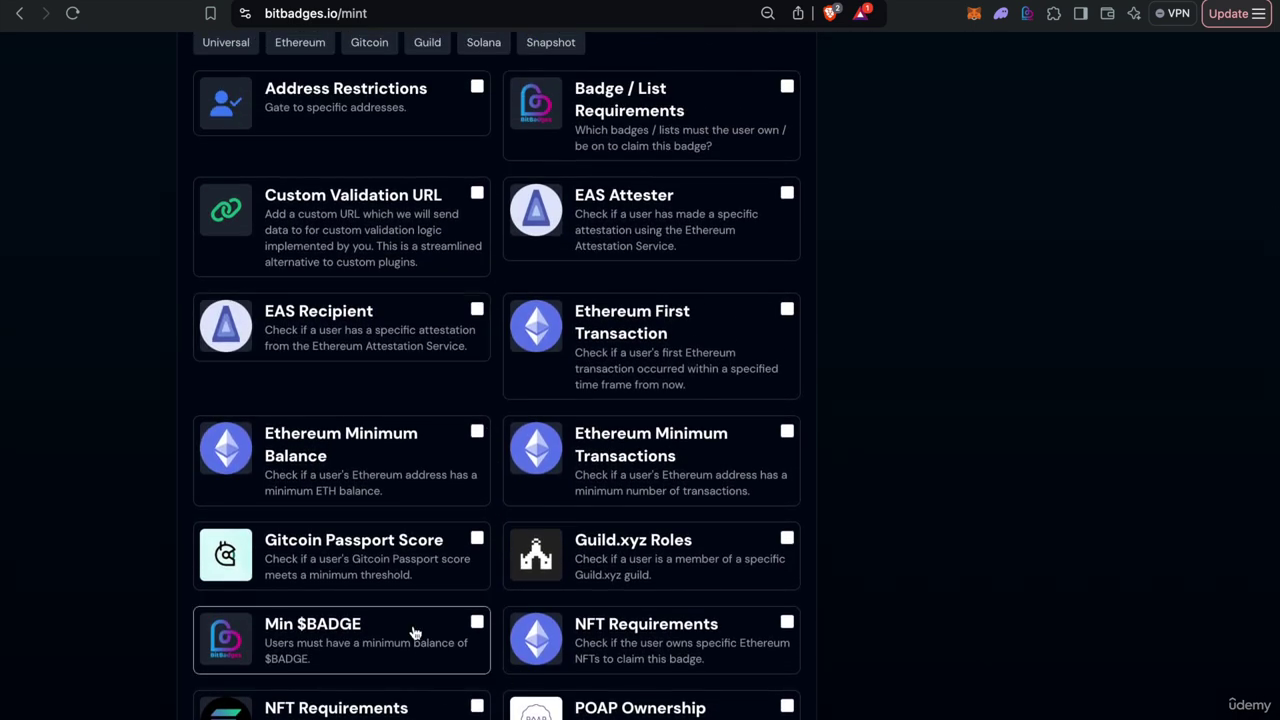
scroll(414, 631, up, 4)
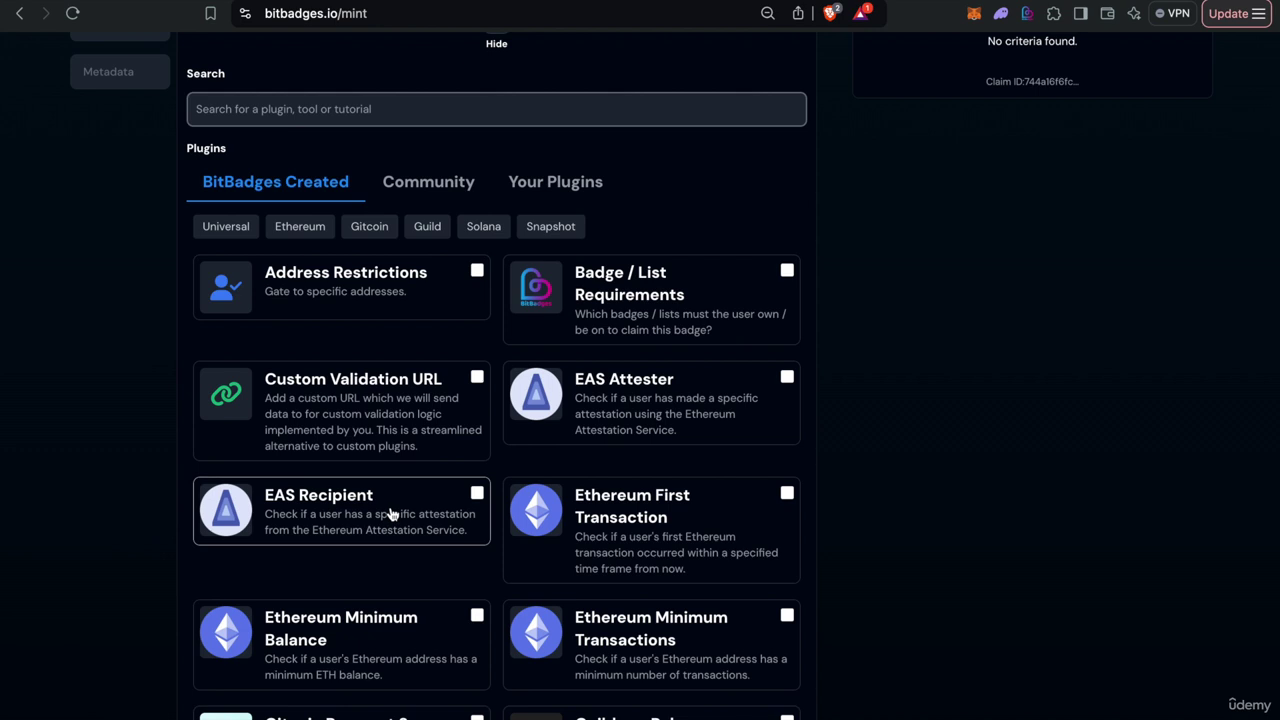
scroll(390, 514, down, 5)
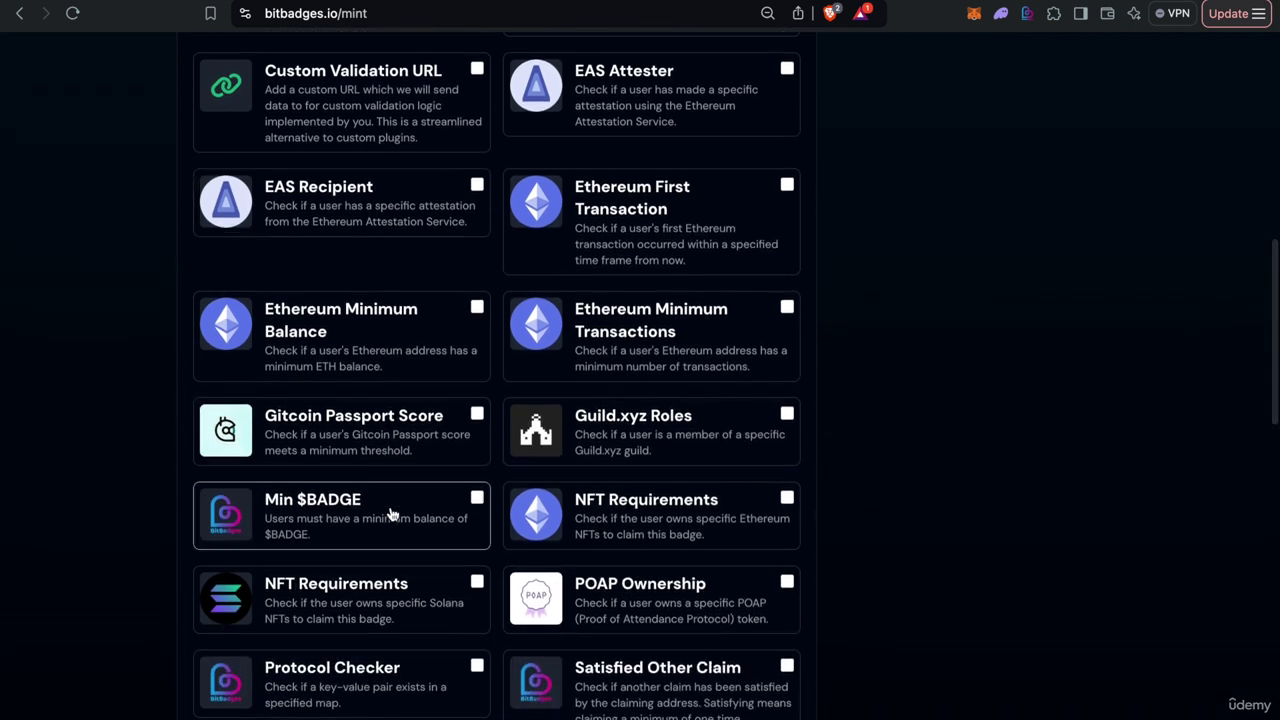
Step: Add a Min $BADGE criterion with a minimum balance of 1
click(350, 514)
scroll(340, 620, down, 1)
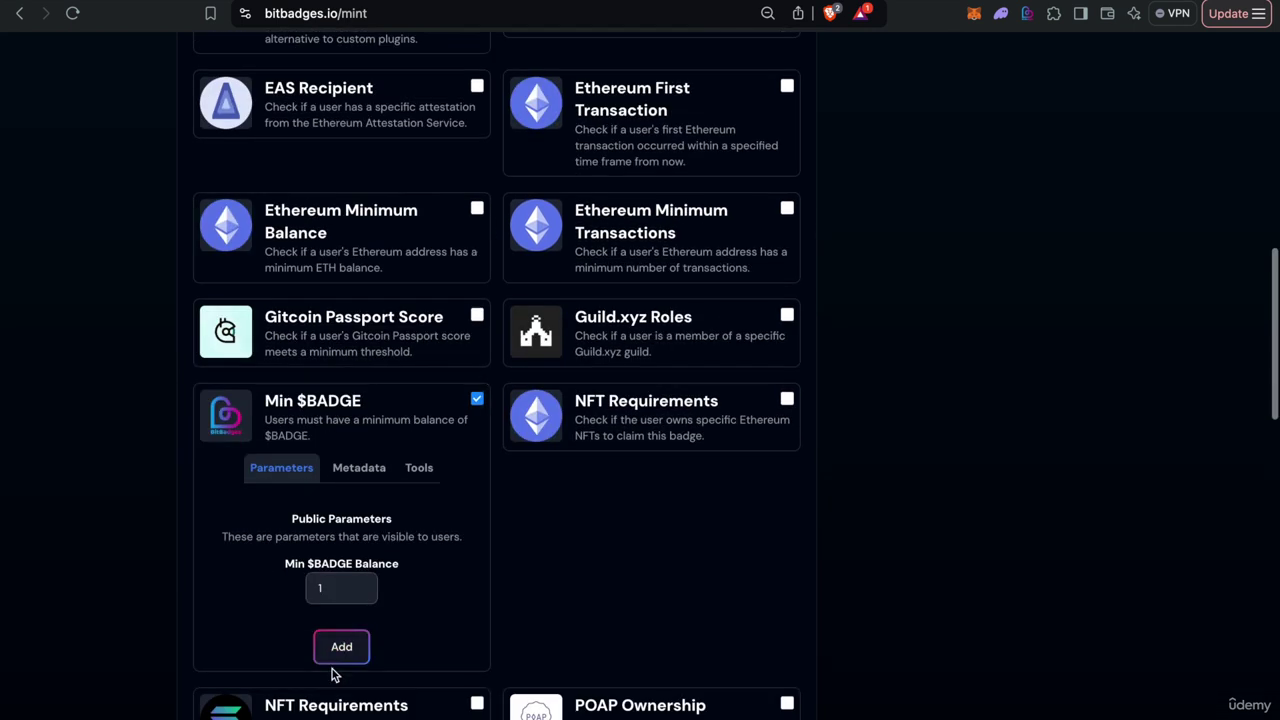
click(338, 650)
scroll(393, 457, up, 7)
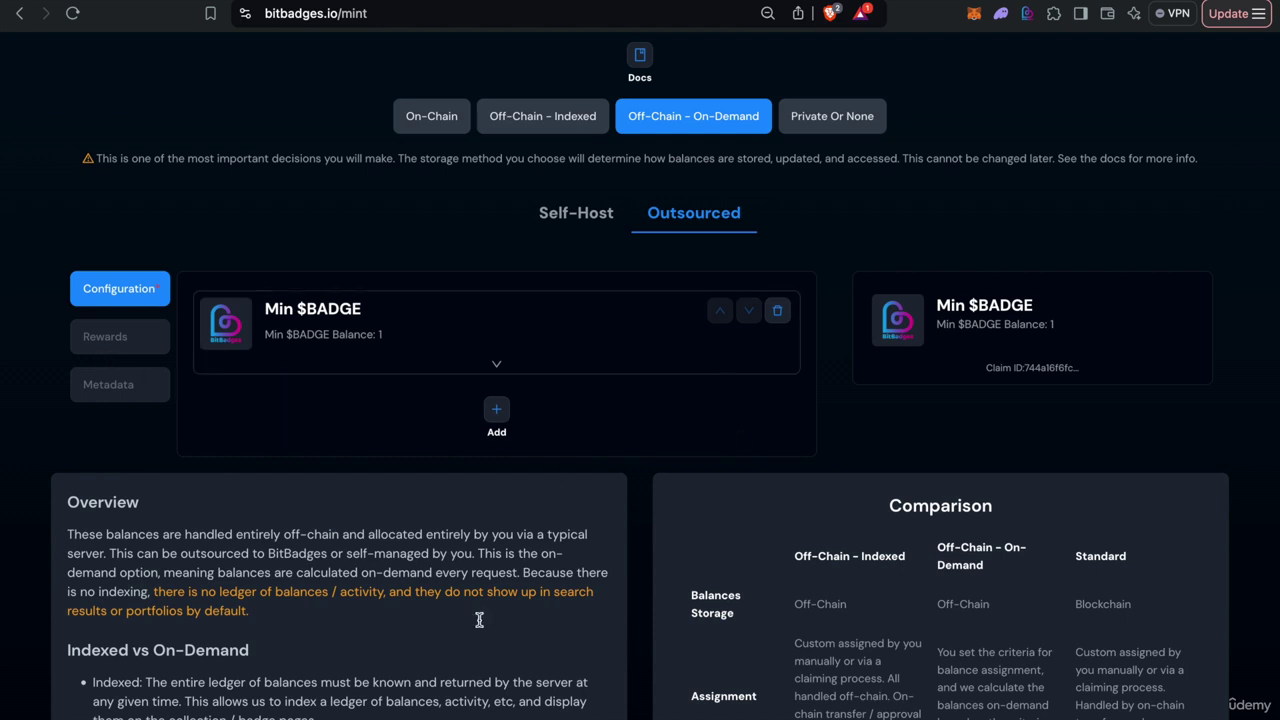
scroll(321, 474, up, 1)
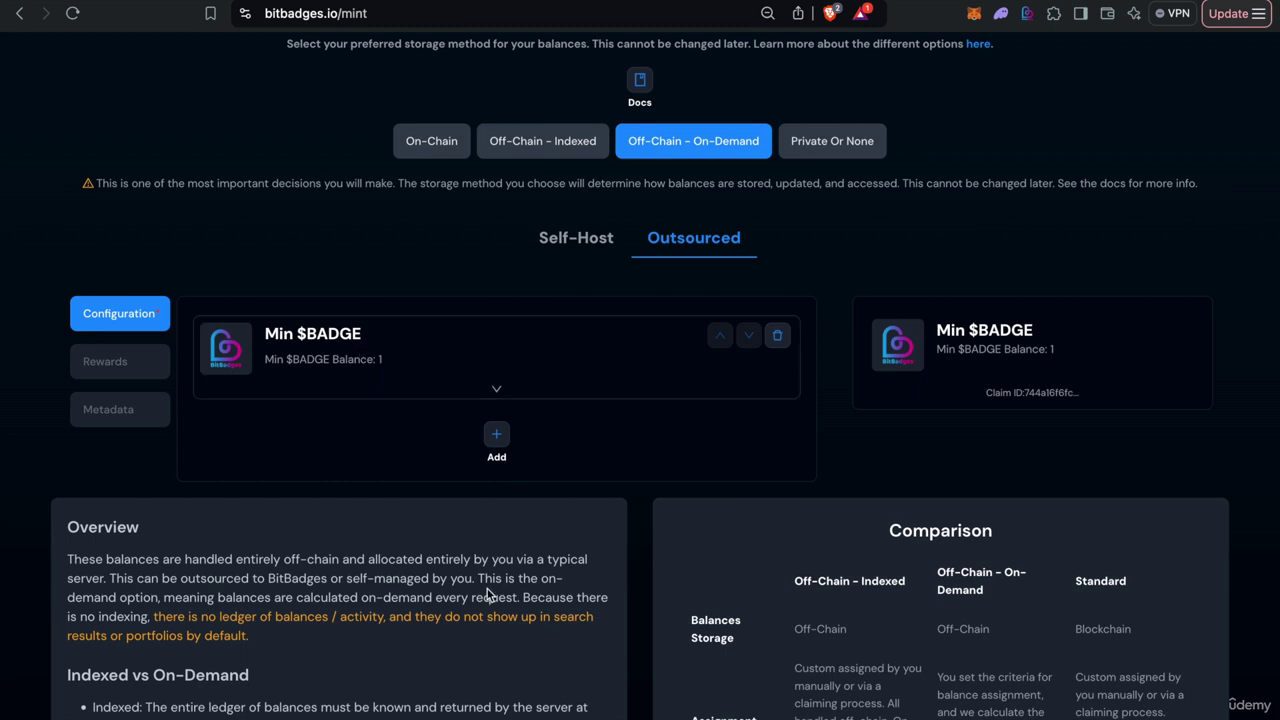
Step: Highlight the resulting claim summary and its claim ID
drag(928, 346, 1080, 386)
double_click(1114, 389)
click(926, 331)
click(1083, 387)
scroll(1082, 387, up, 3)
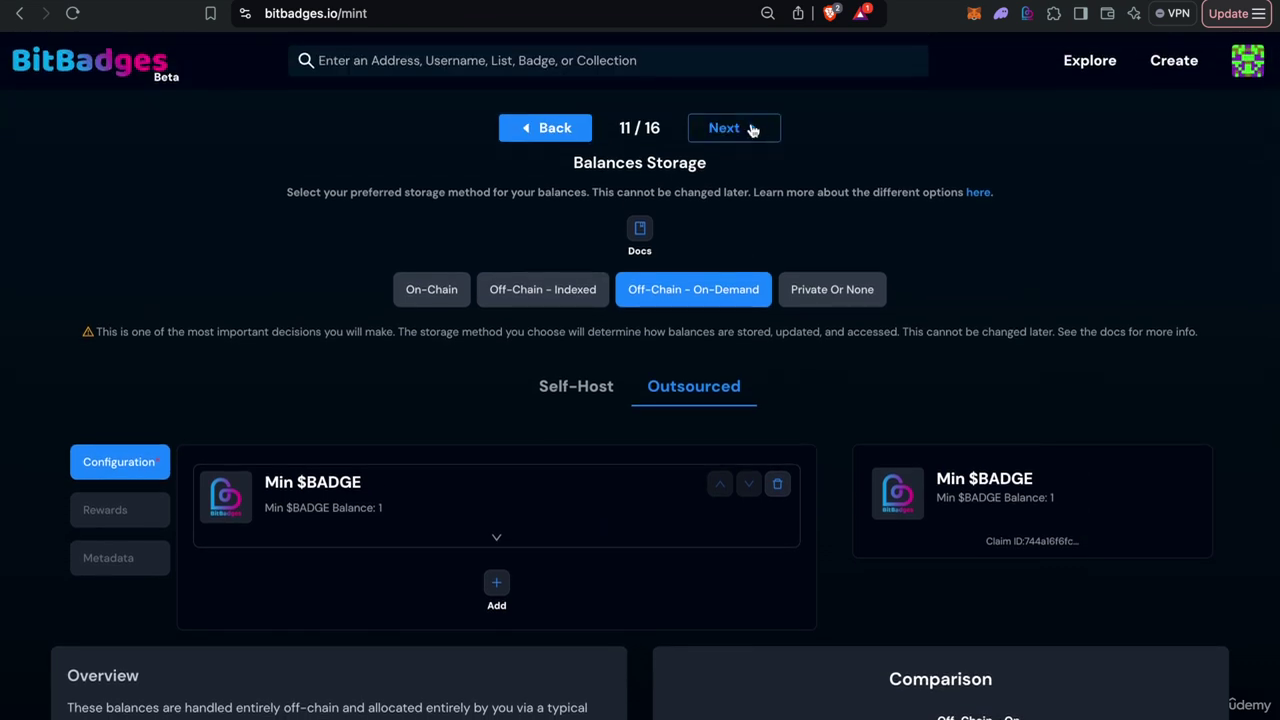
Step: Return to Balances Storage and settle on Off-Chain - Indexed storage
click(753, 130)
click(753, 130)
click(753, 130)
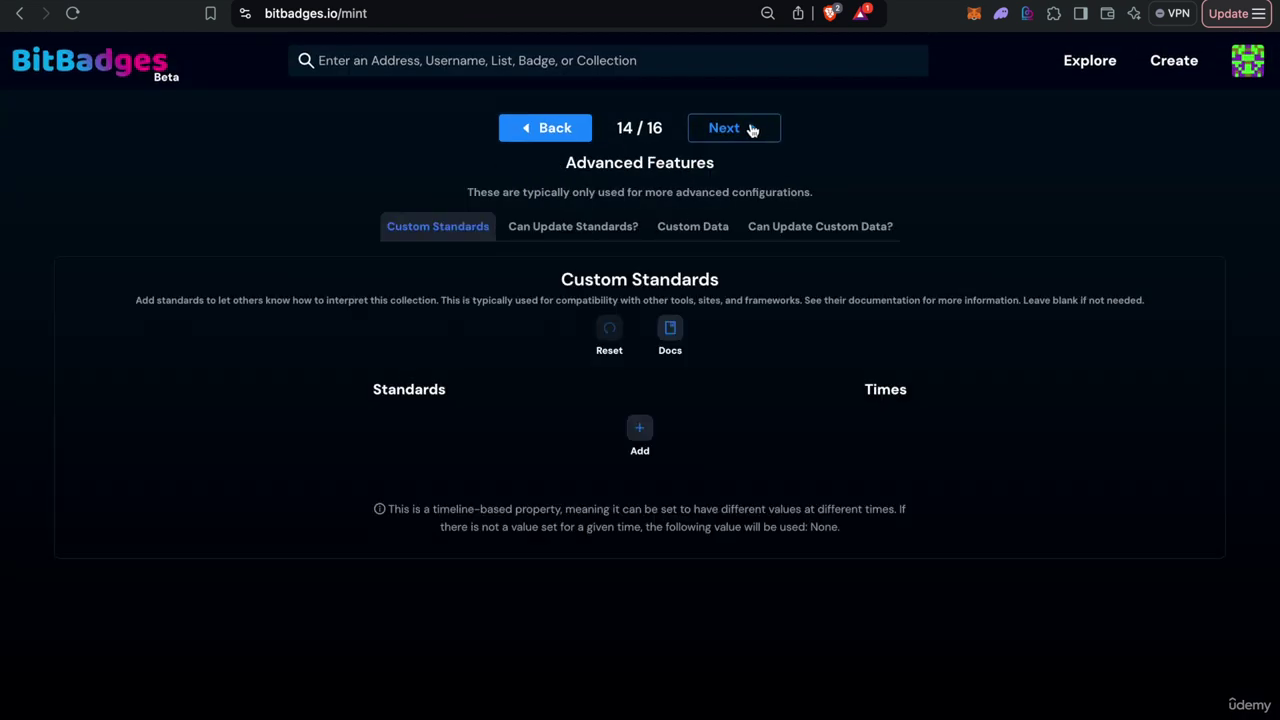
click(556, 127)
click(556, 127)
click(556, 127)
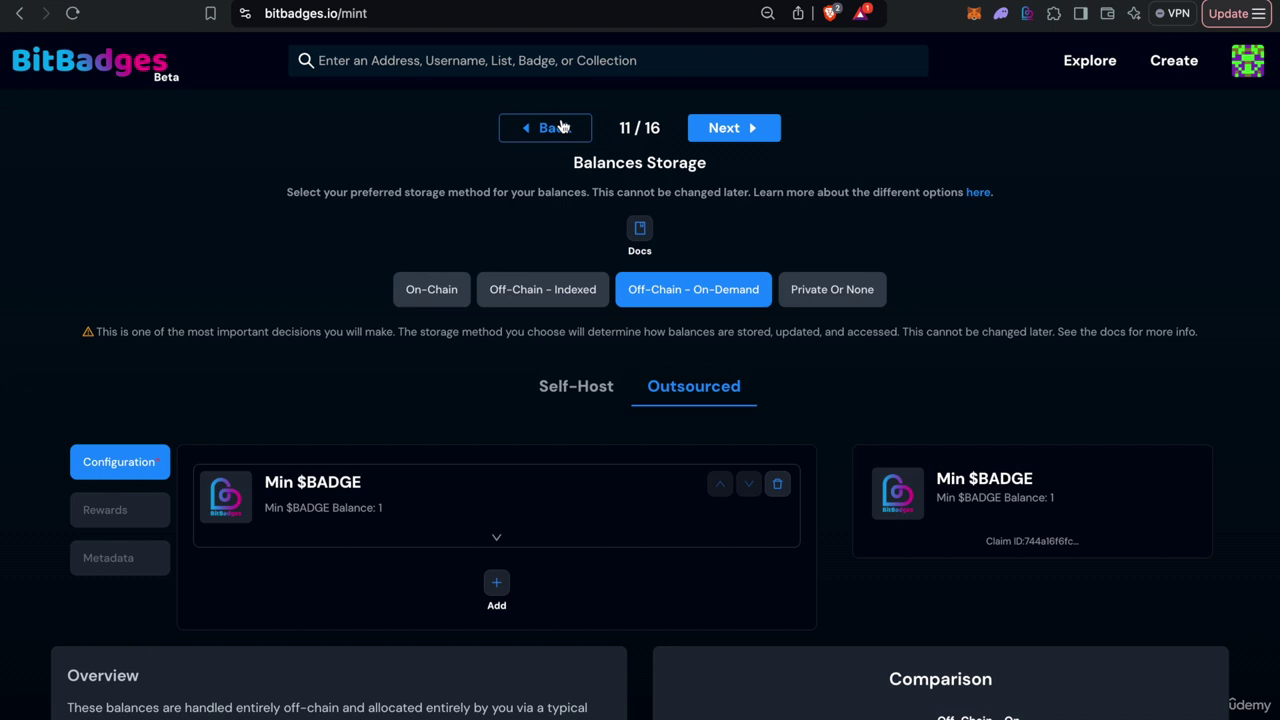
click(562, 300)
click(690, 300)
click(536, 300)
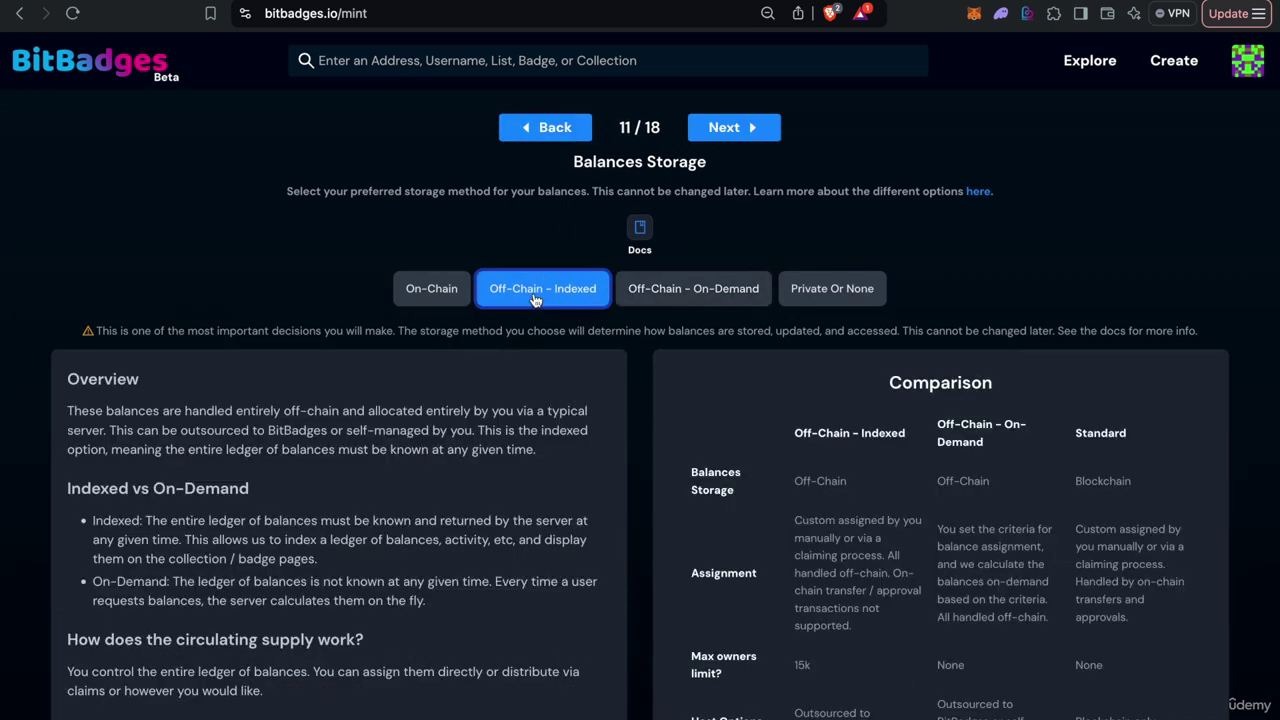
click(674, 302)
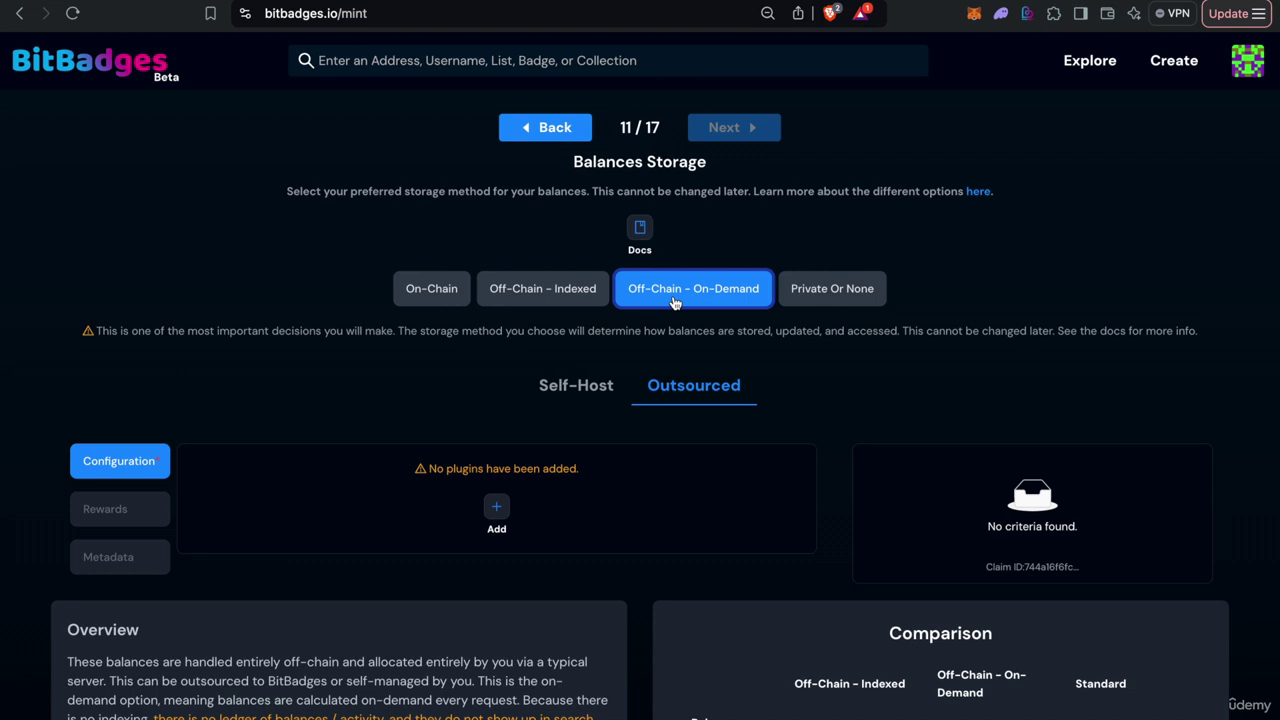
click(565, 300)
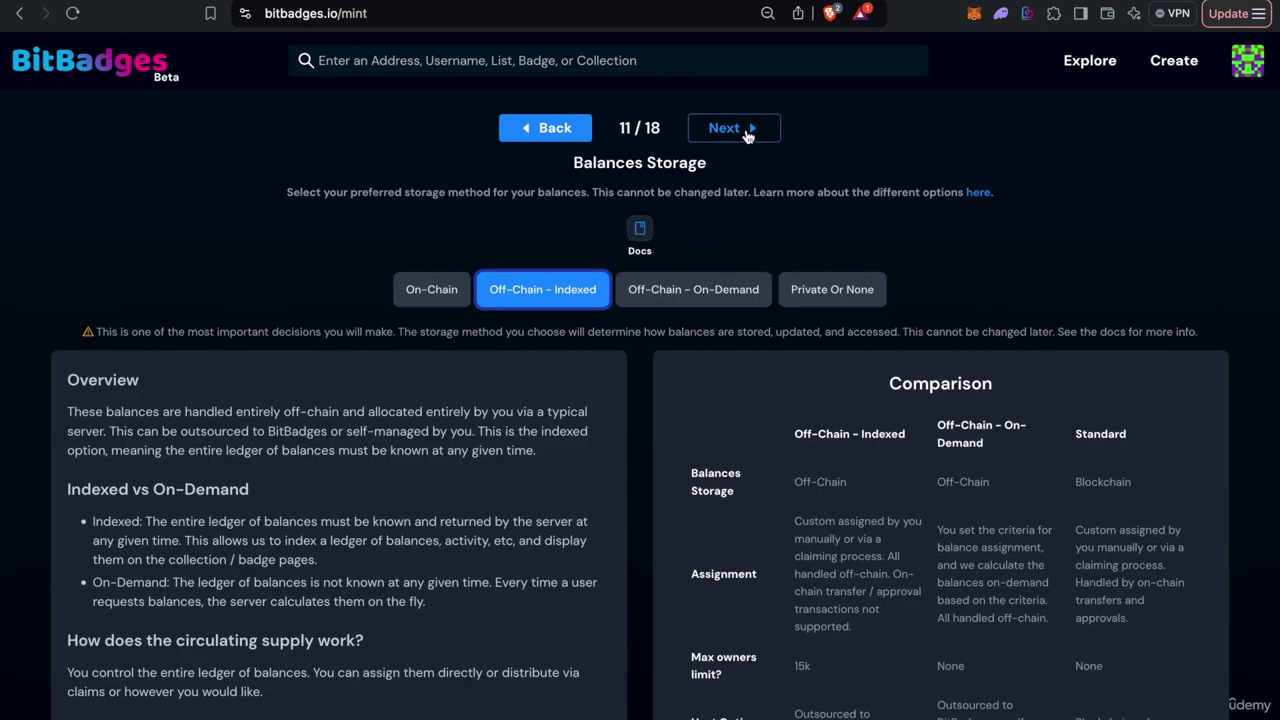
Step: Set Can Update Balances? to No, freezing balances forever
click(748, 131)
click(748, 133)
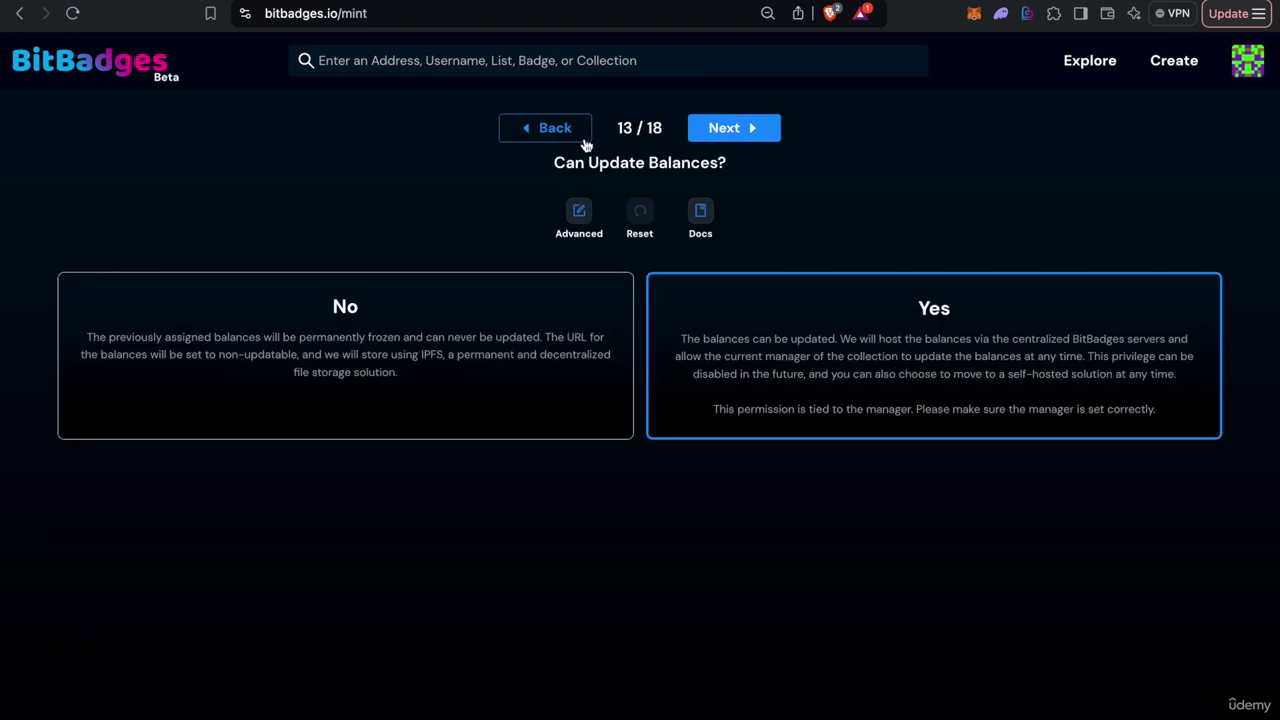
click(555, 296)
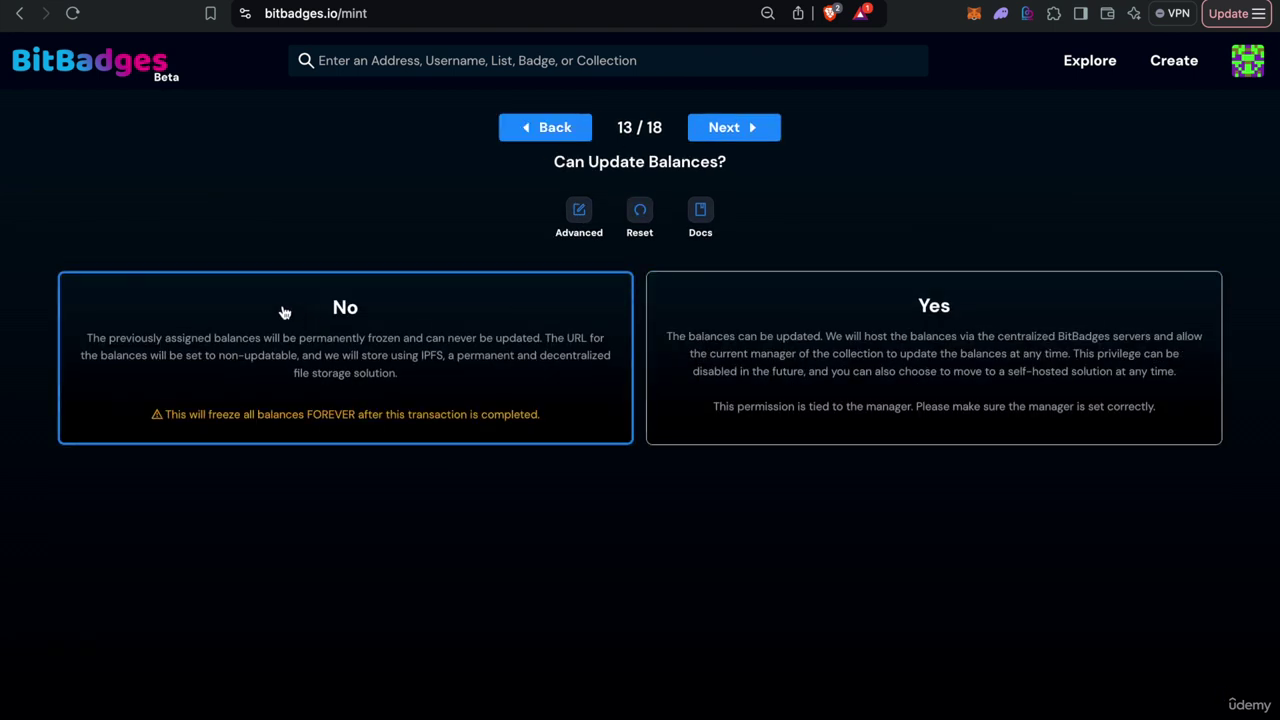
drag(284, 313, 500, 457)
click(512, 443)
click(500, 457)
drag(170, 428, 589, 429)
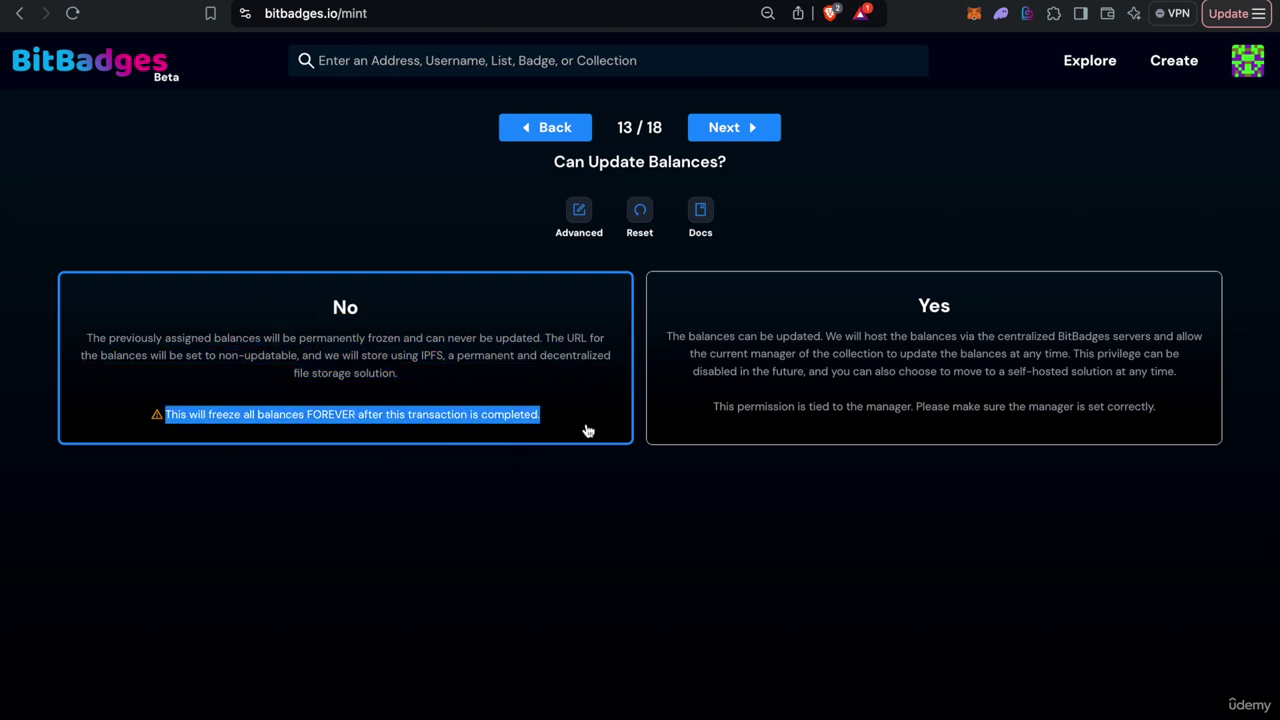
Step: Step back to Off-Chain Balances and return to Can Update Balances?
click(755, 128)
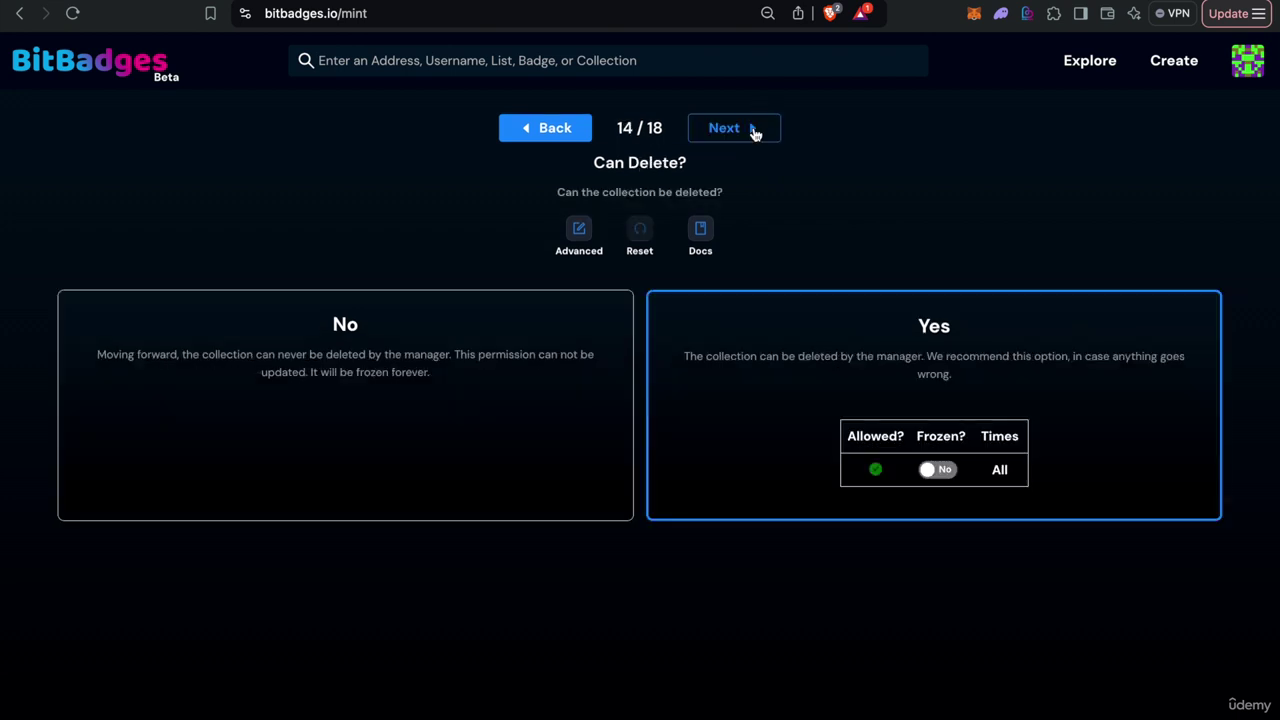
click(577, 127)
click(580, 127)
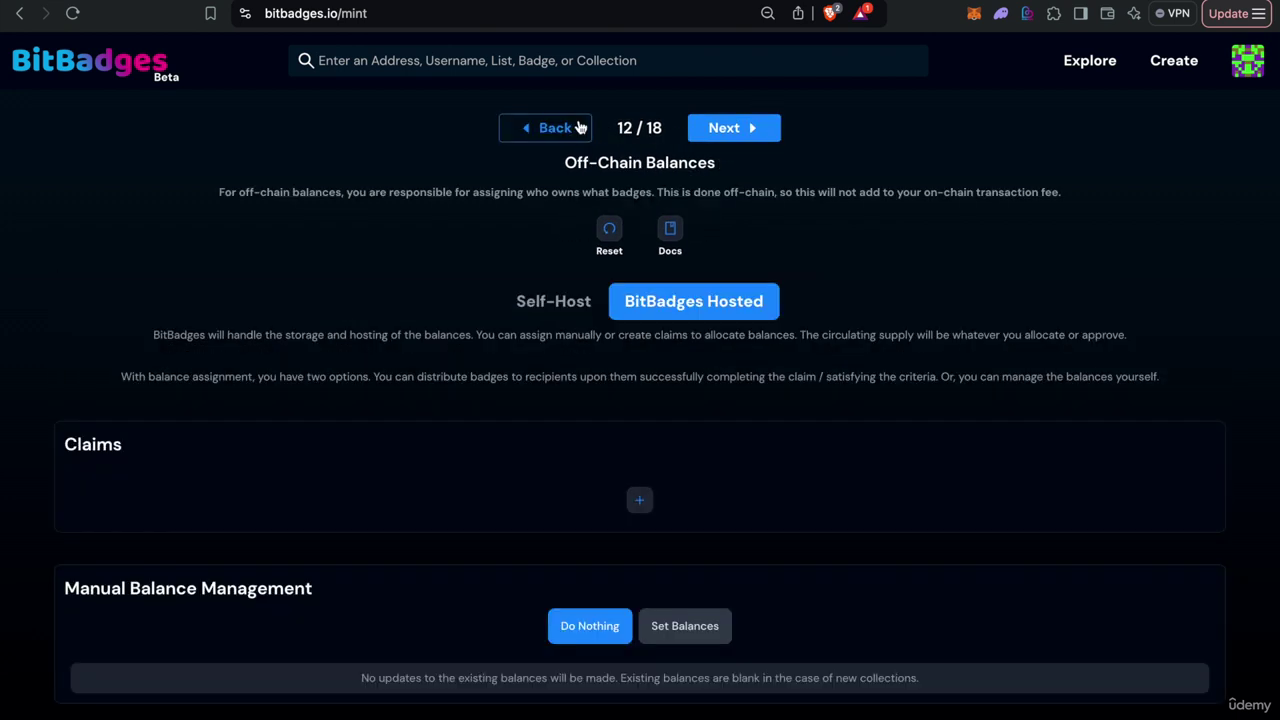
click(748, 138)
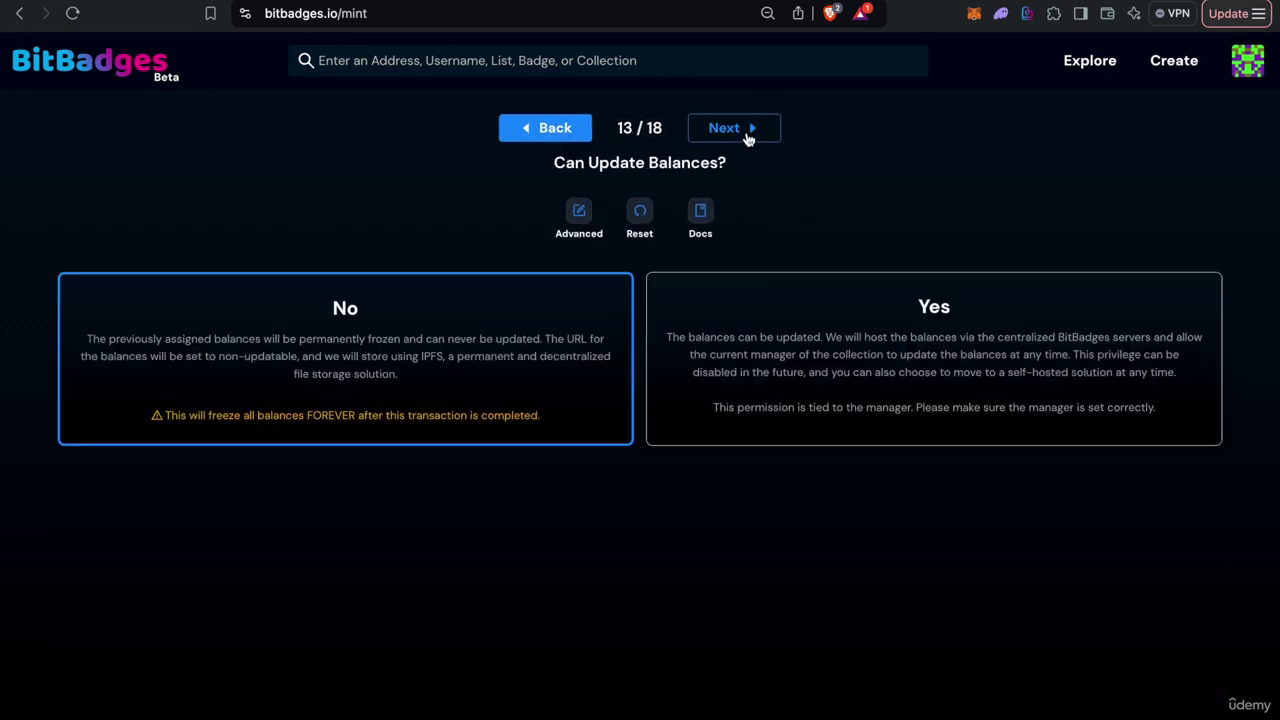